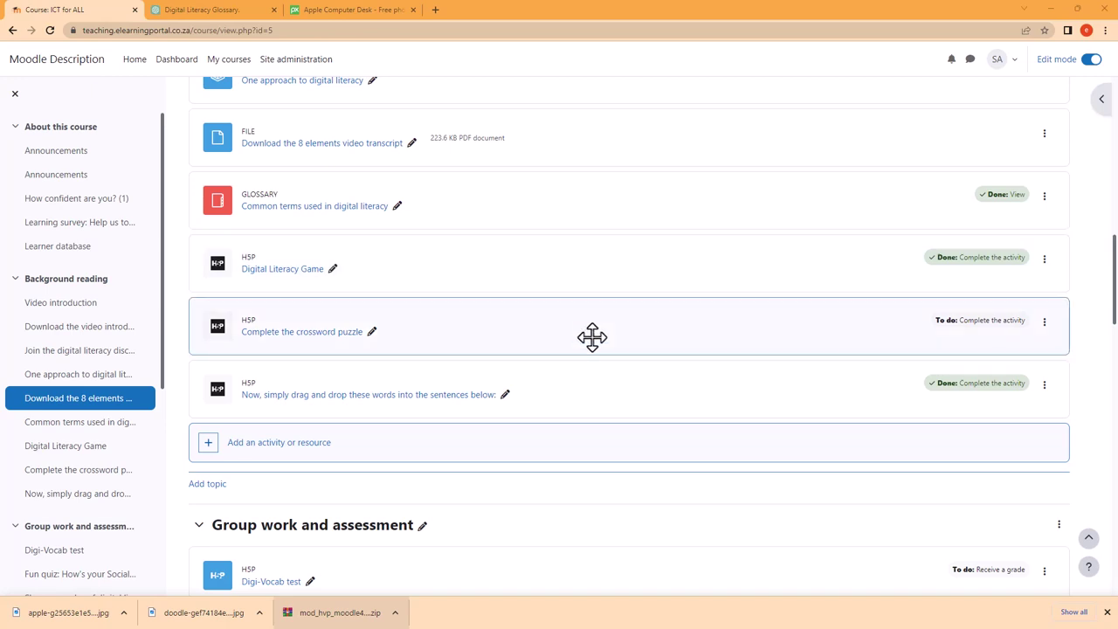
Open the Digital Literacy Game activity from the Background reading section and look over its word grid
scroll(593, 338, "up", 4)
scroll(593, 338, "down", 3)
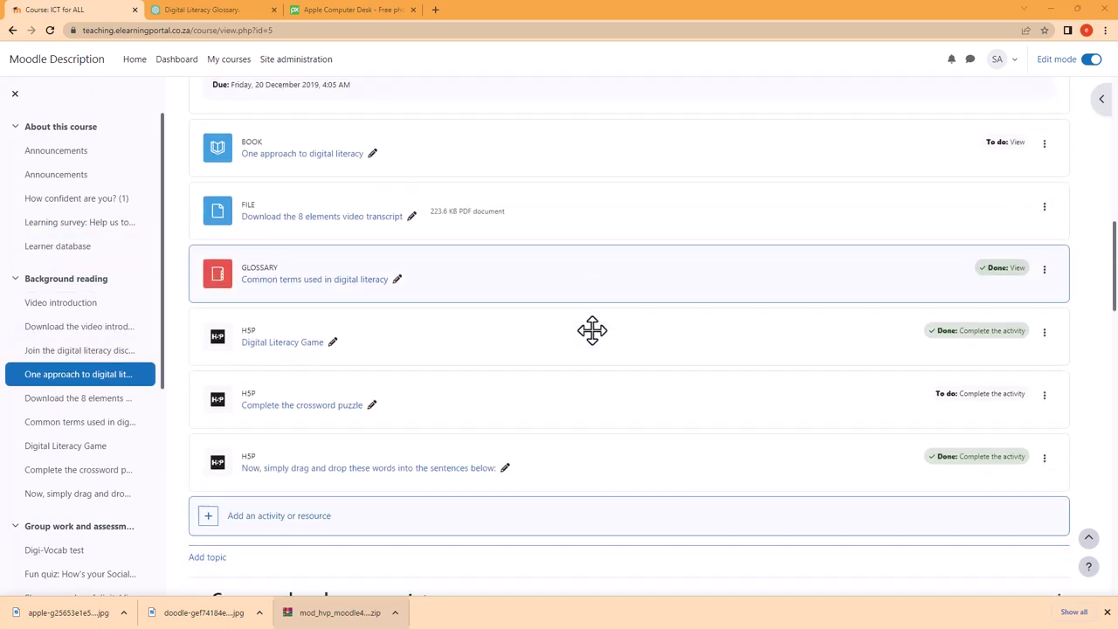
scroll(592, 331, "down", 2)
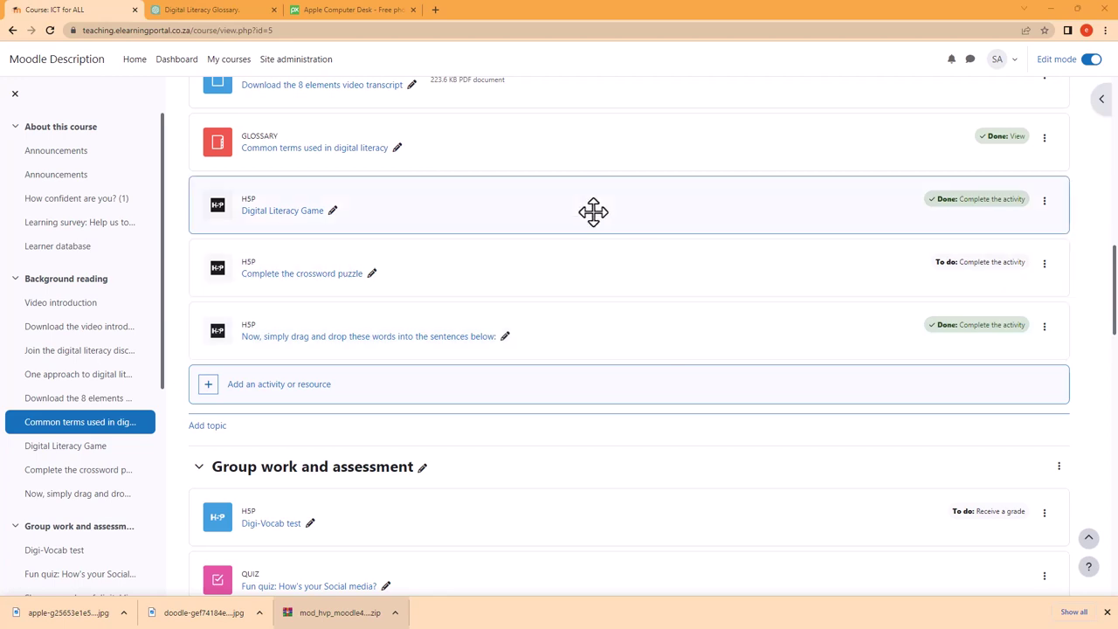
left_click(306, 220)
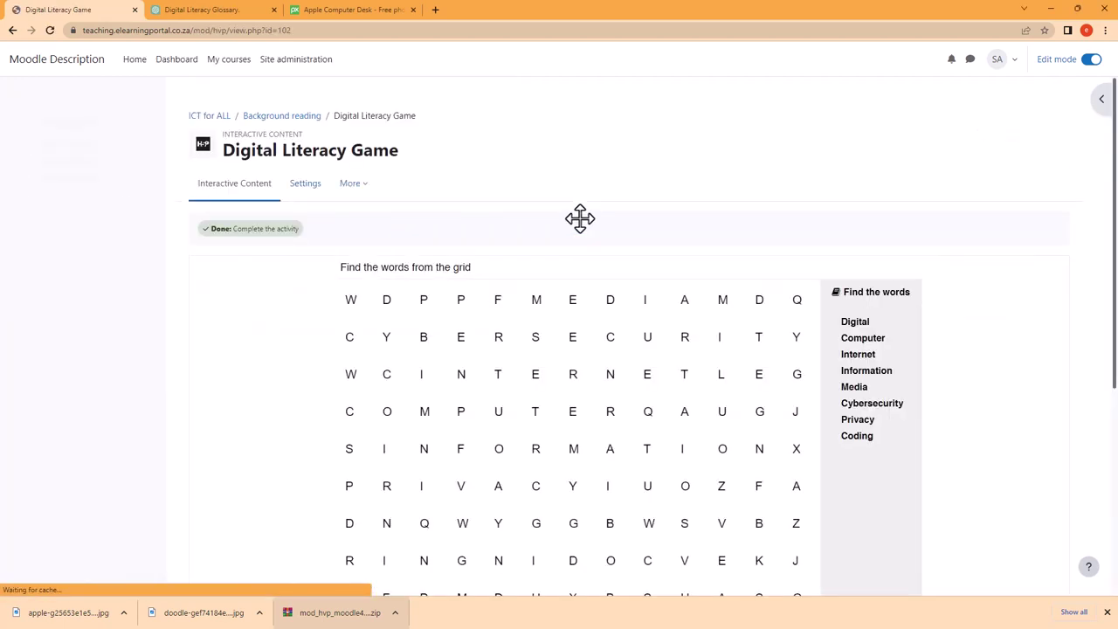
scroll(629, 350, "down", 1)
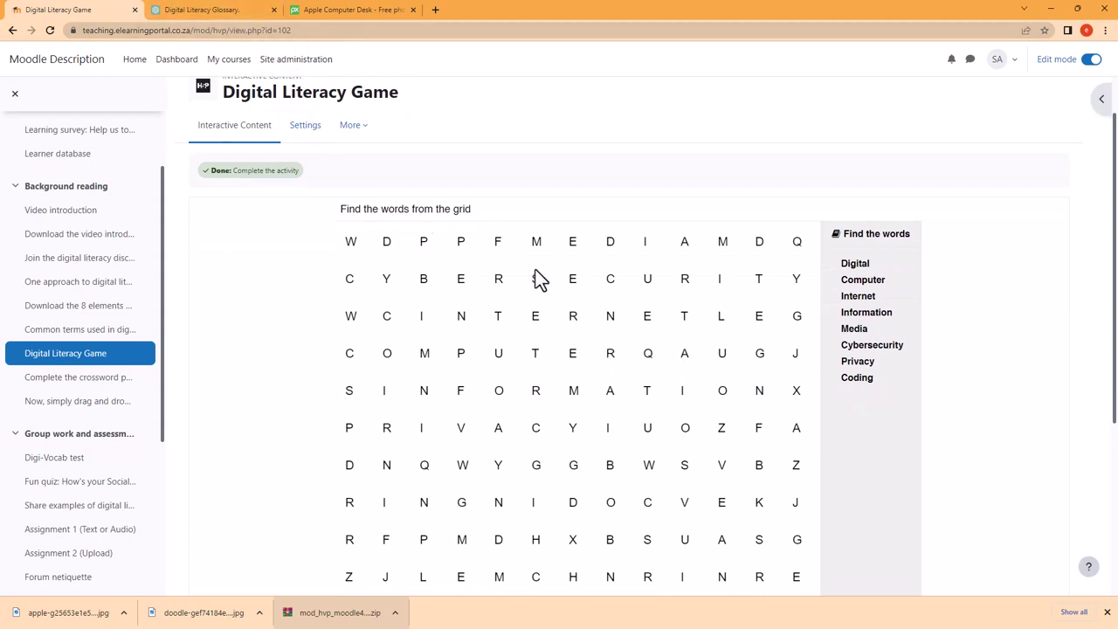
scroll(617, 357, "down", 3)
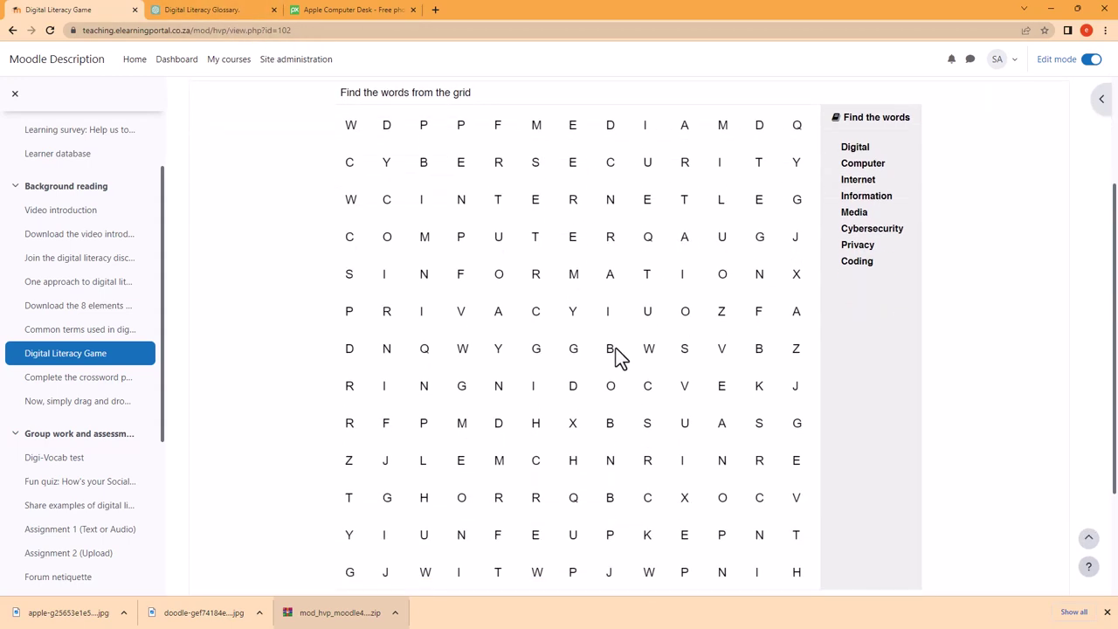
scroll(598, 386, "up", 2)
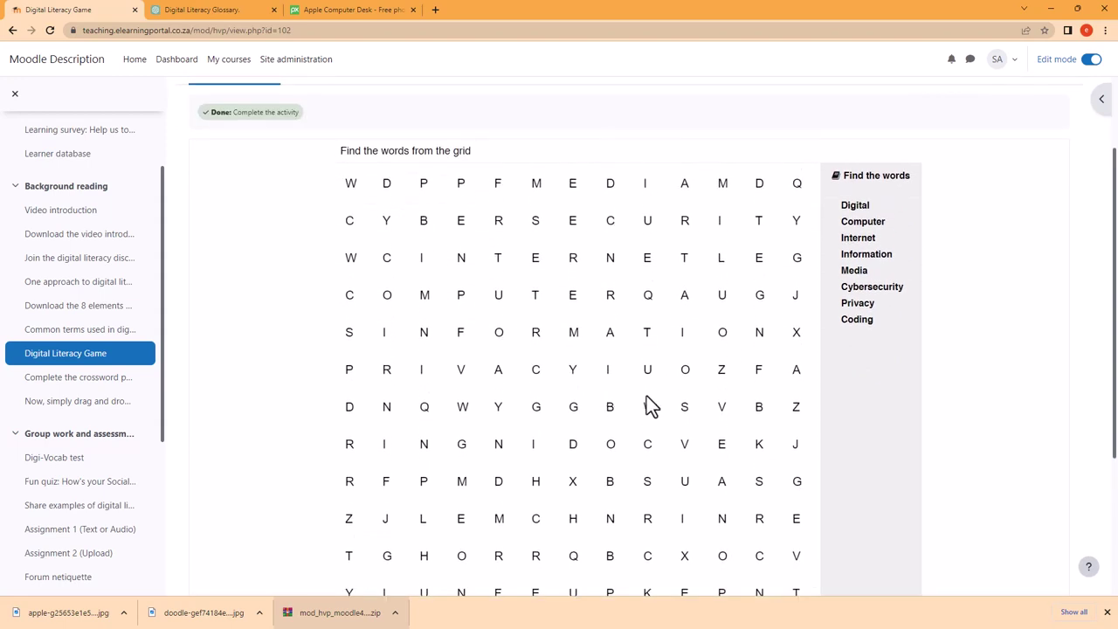
Mark the word CYBERSECURITY in the word search grid, check the answer and reveal the solution
left_click_drag(350, 225, 794, 219)
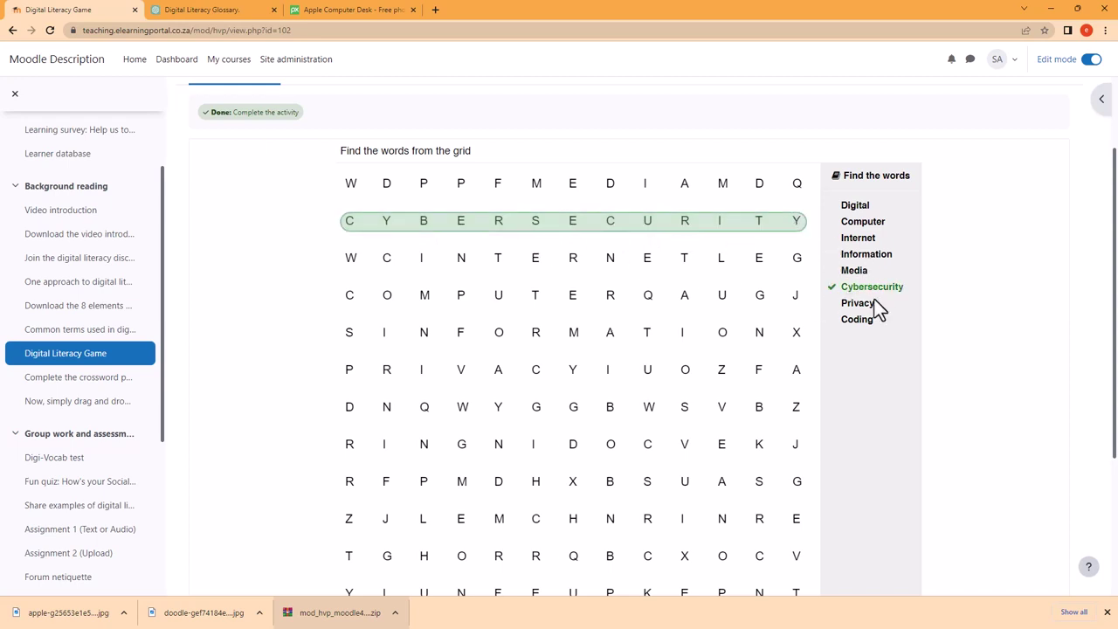
scroll(664, 330, "down", 3)
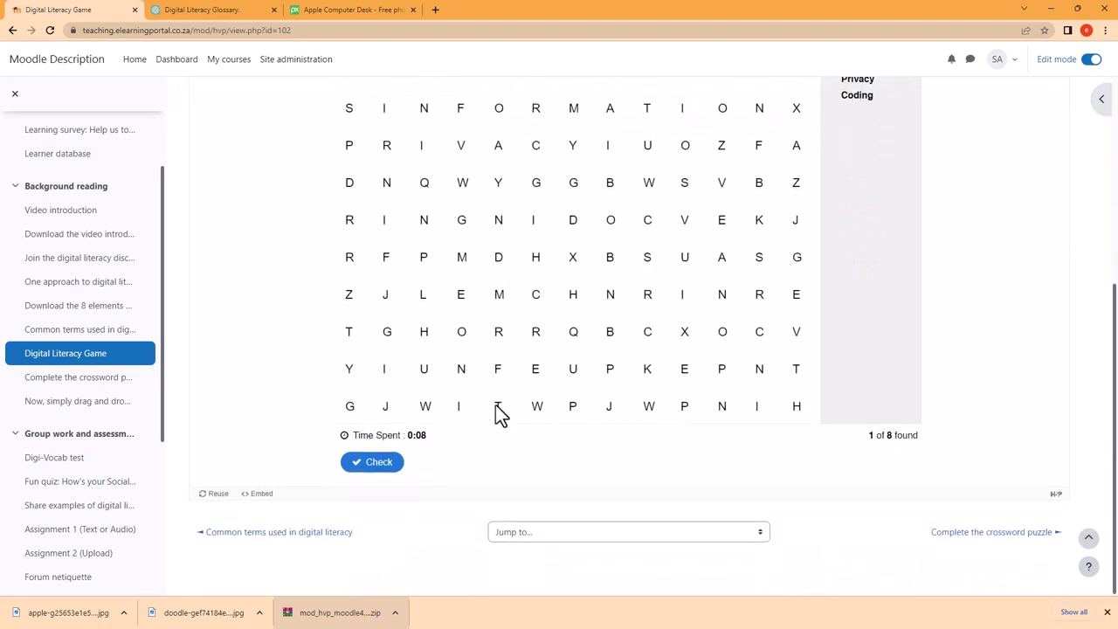
left_click(376, 464)
left_click(399, 519)
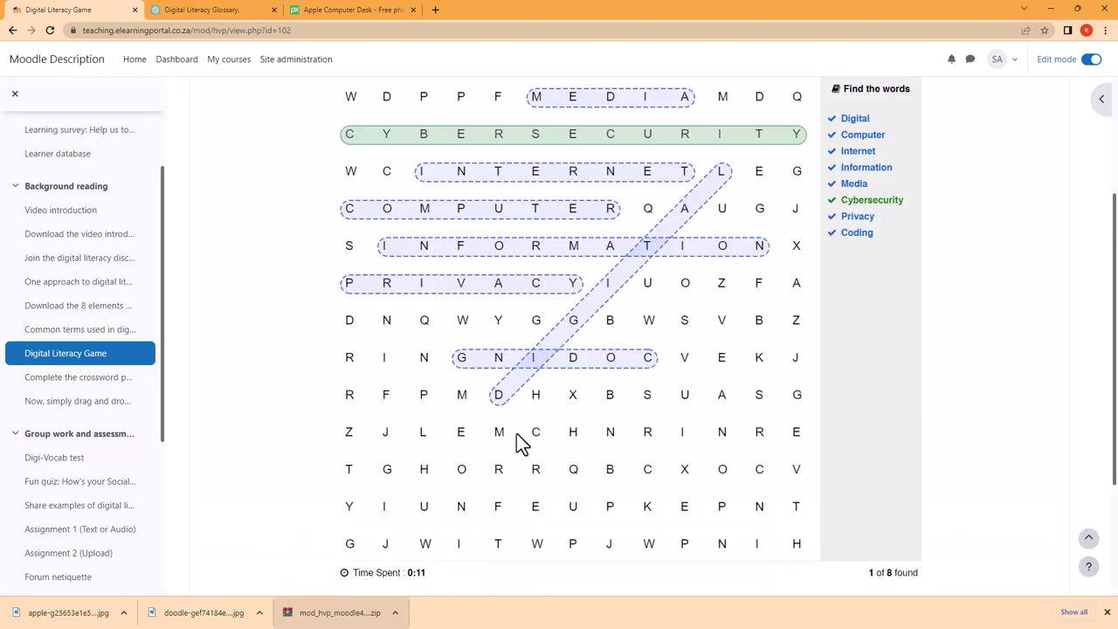
scroll(334, 200, "up", 3)
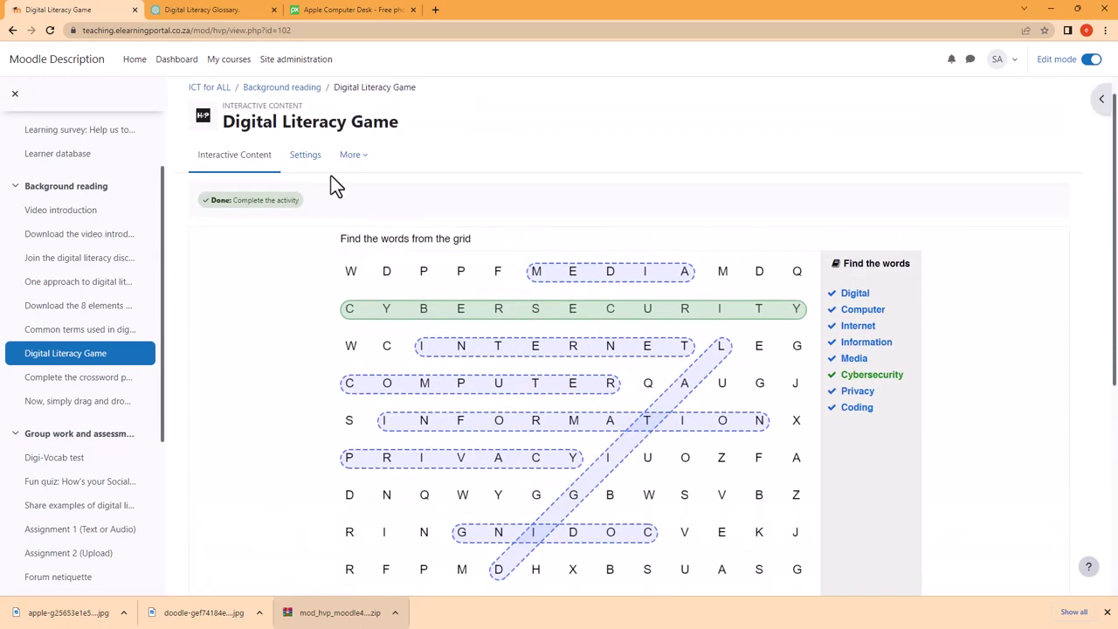
Return to the ICT for ALL course and open the "Complete the crossword puzzle" activity under Background reading
left_click(220, 121)
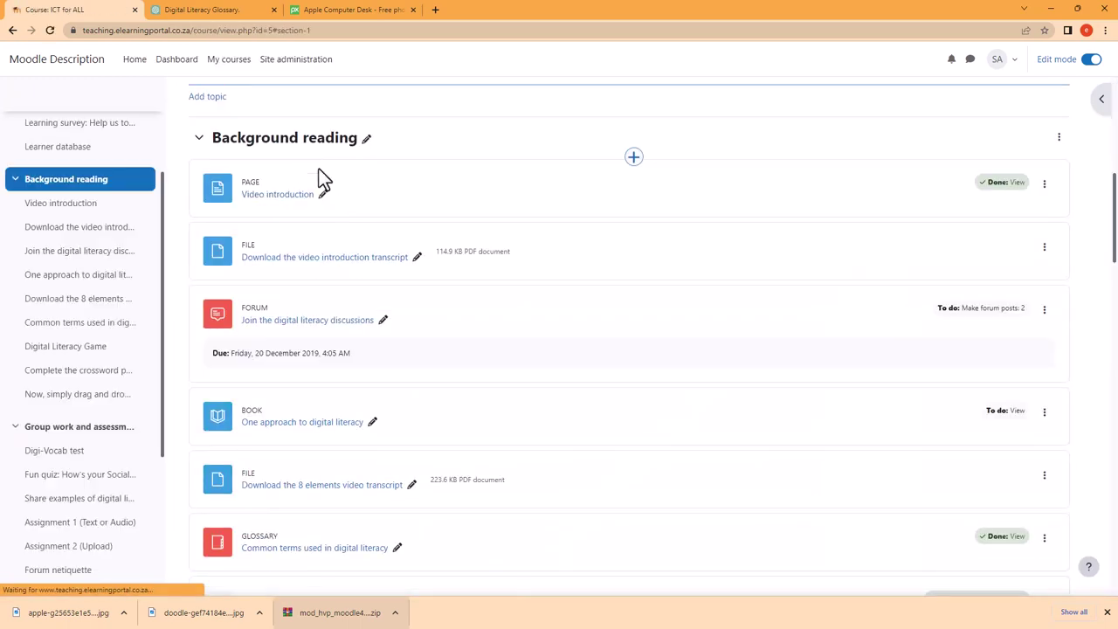
scroll(350, 262, "down", 10)
scroll(364, 349, "up", 1)
scroll(406, 323, "up", 1)
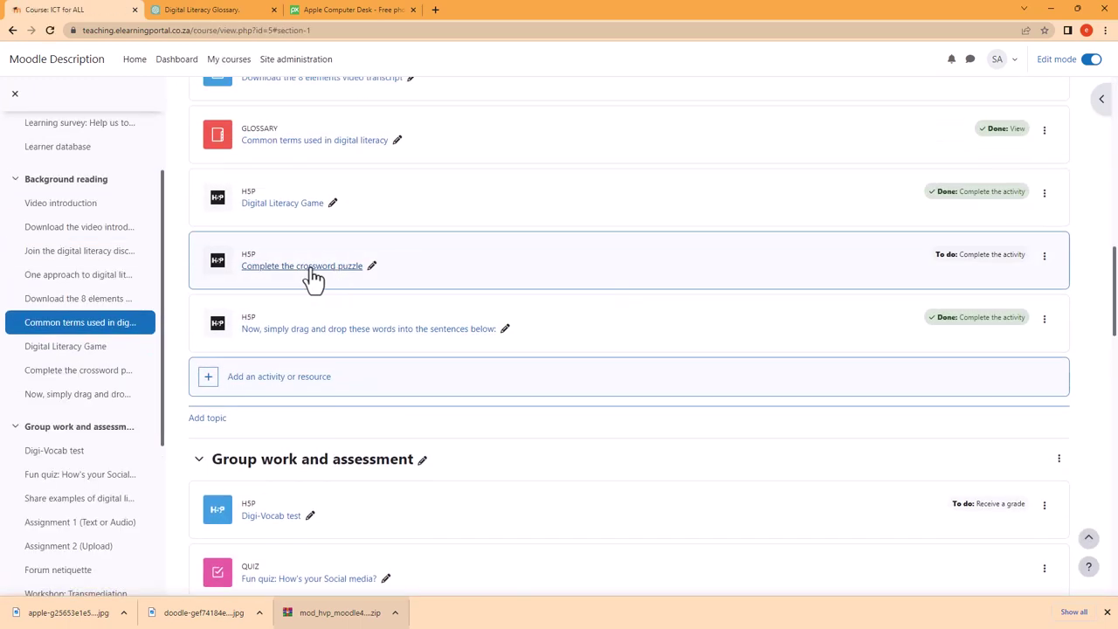
left_click(305, 267)
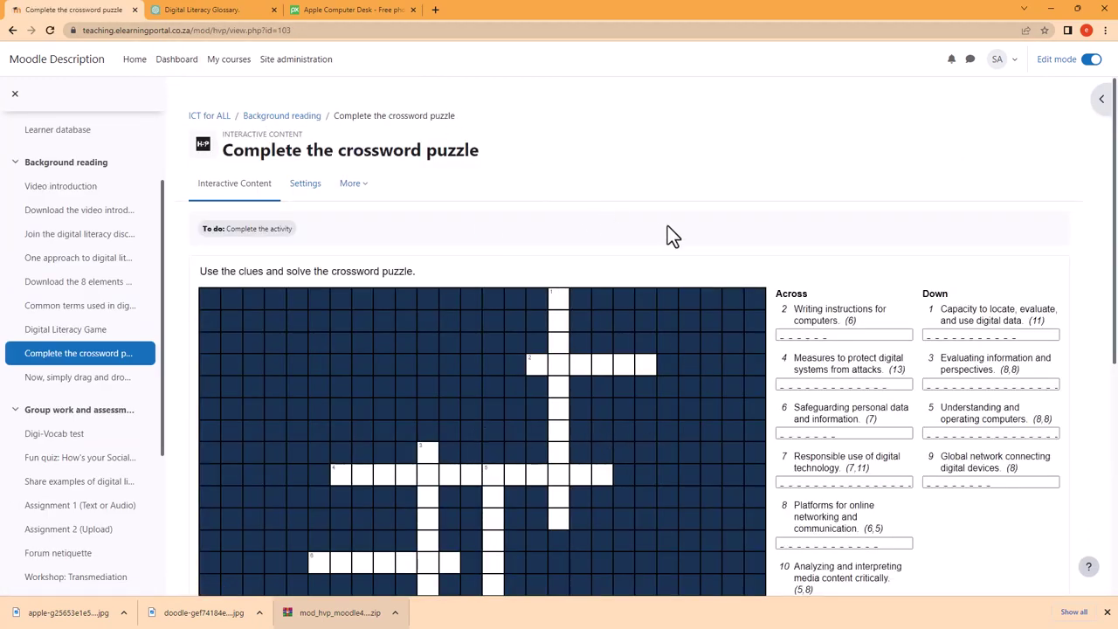
Look over the crossword grid and its clues, and show the puzzle's solution
scroll(671, 333, "down", 2)
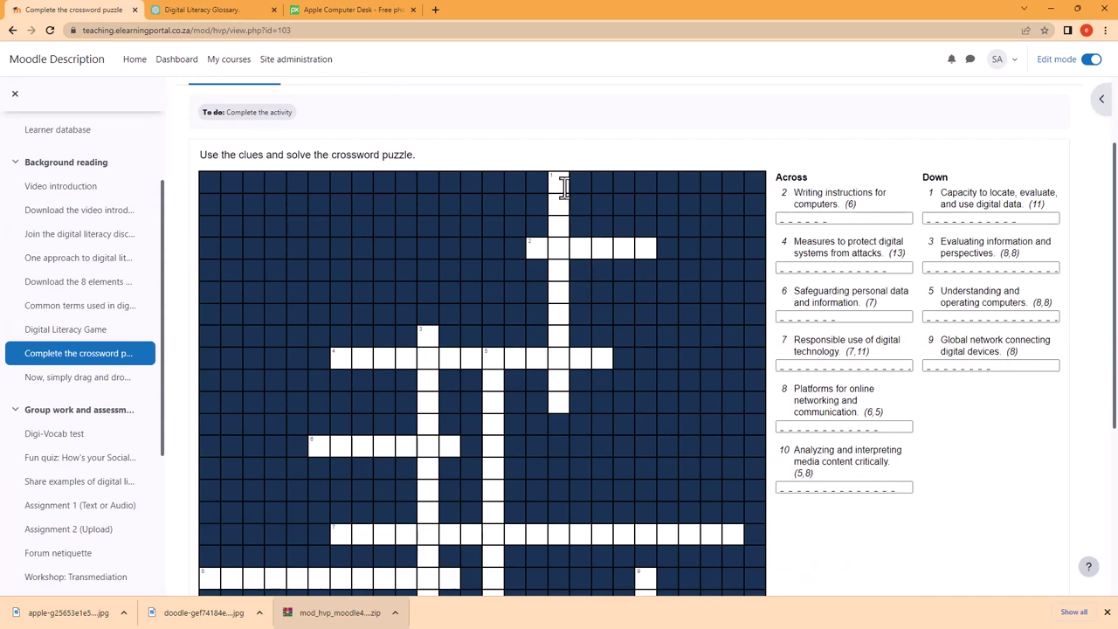
scroll(557, 399, "down", 3)
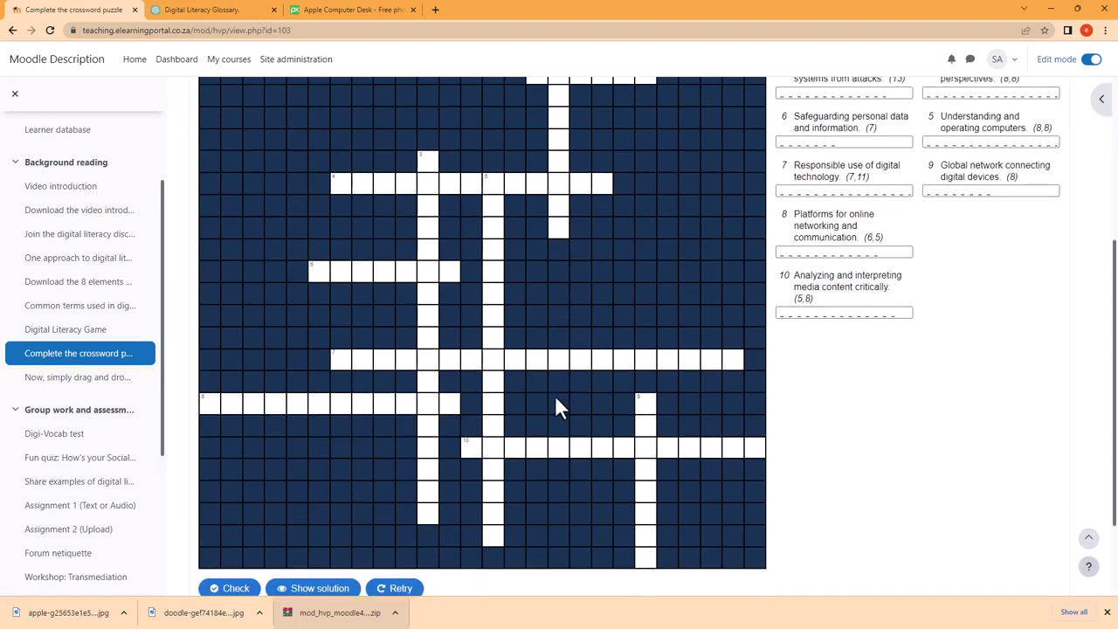
left_click(320, 472)
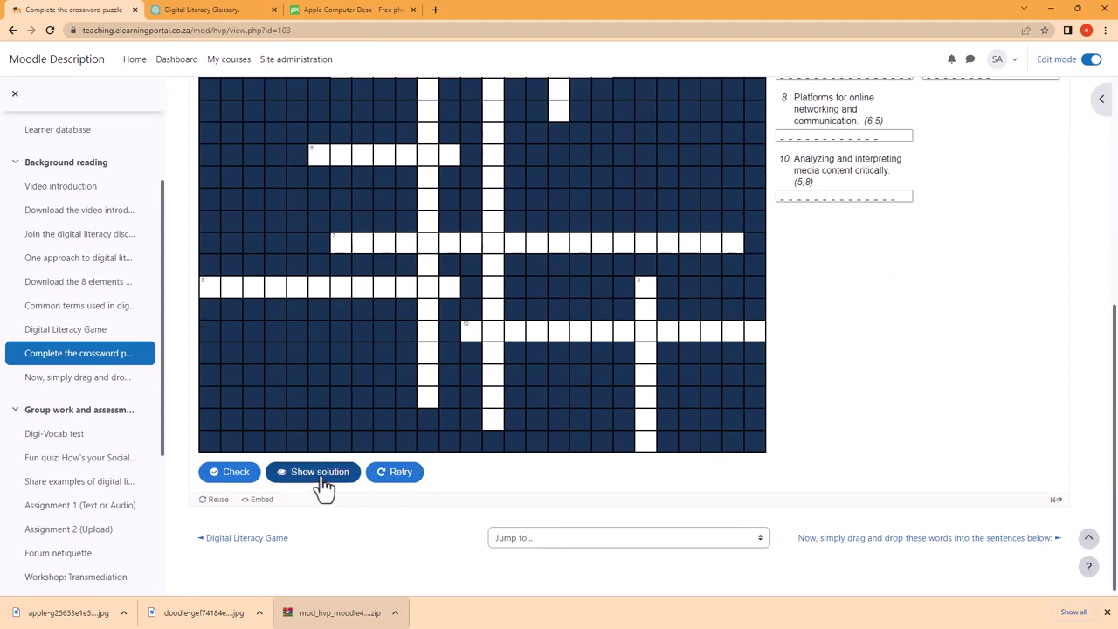
scroll(551, 419, "up", 3)
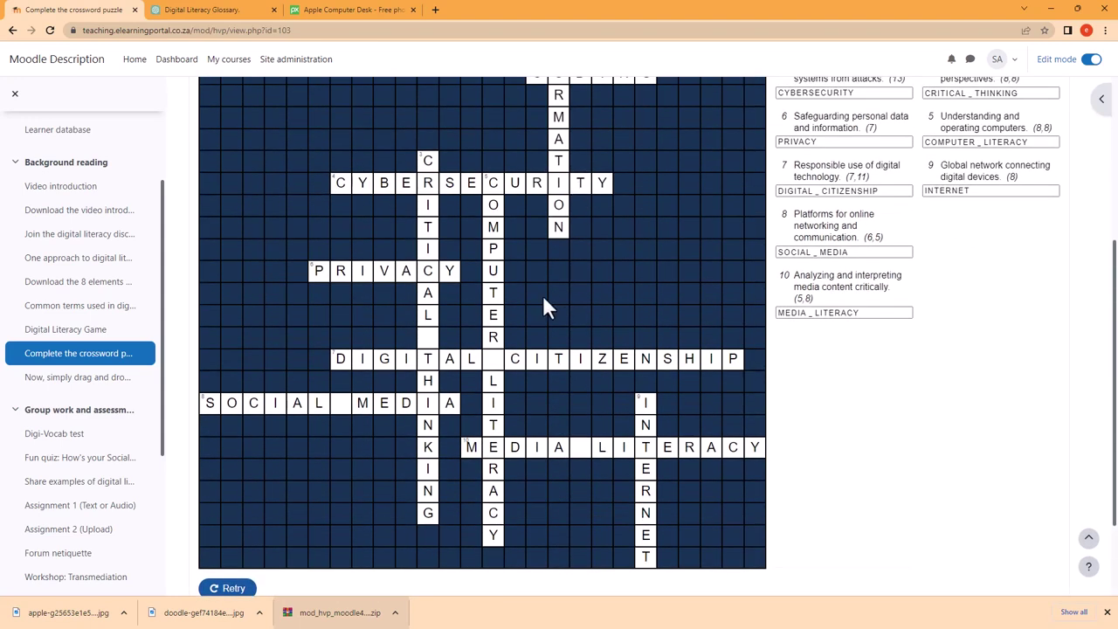
scroll(382, 279, "up", 3)
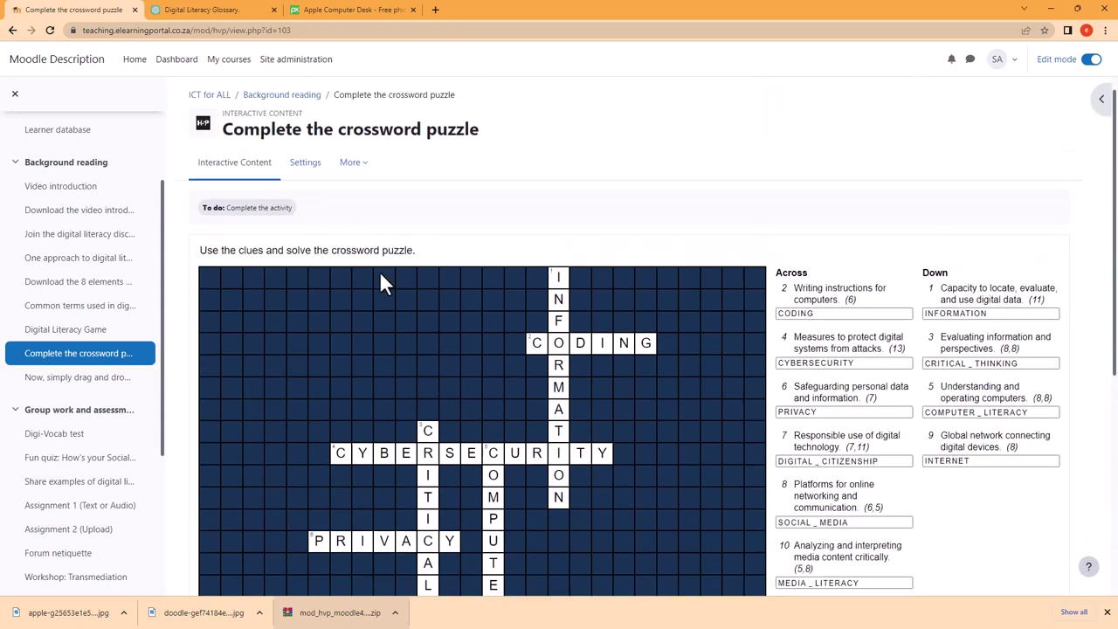
Go back to the ICT for ALL course and open the activity for dropping words into sentences
left_click(208, 117)
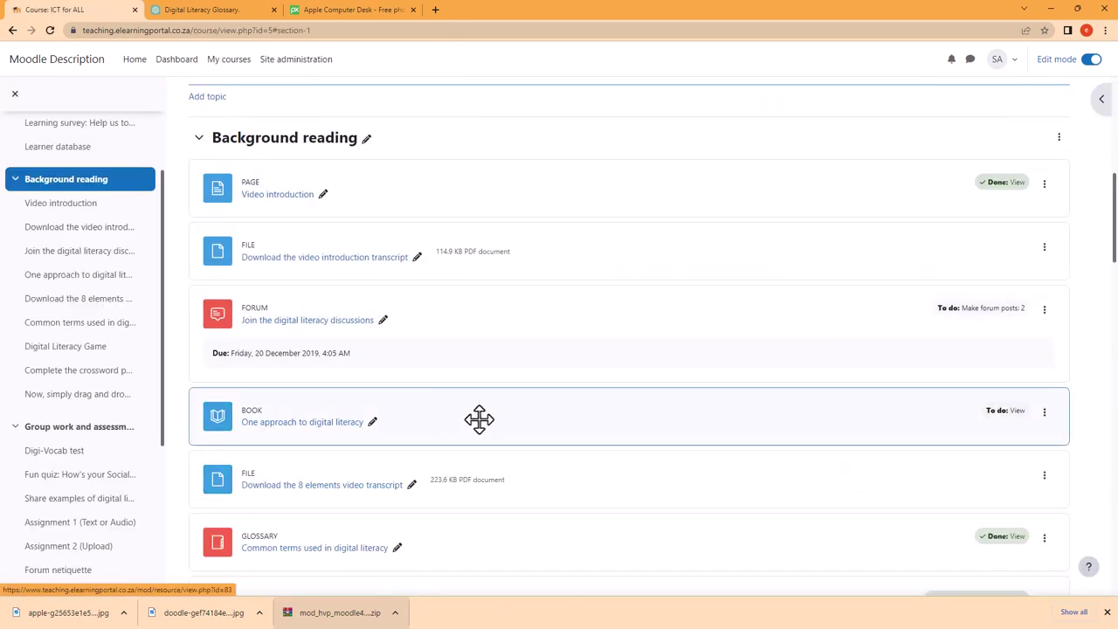
scroll(479, 419, "down", 3)
scroll(479, 419, "down", 3)
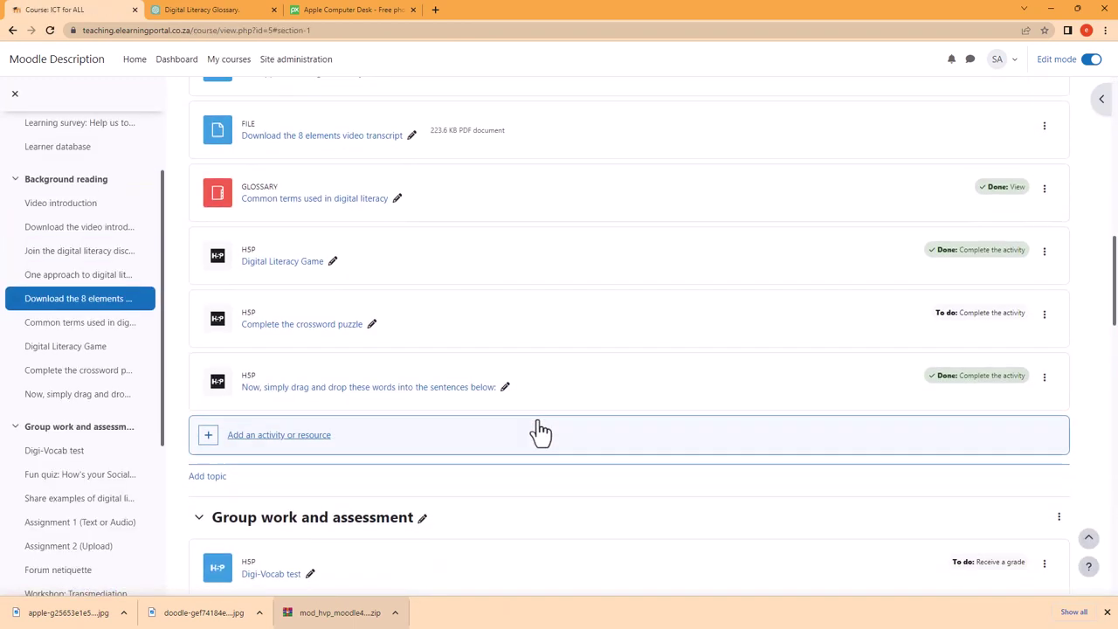
left_click(395, 393)
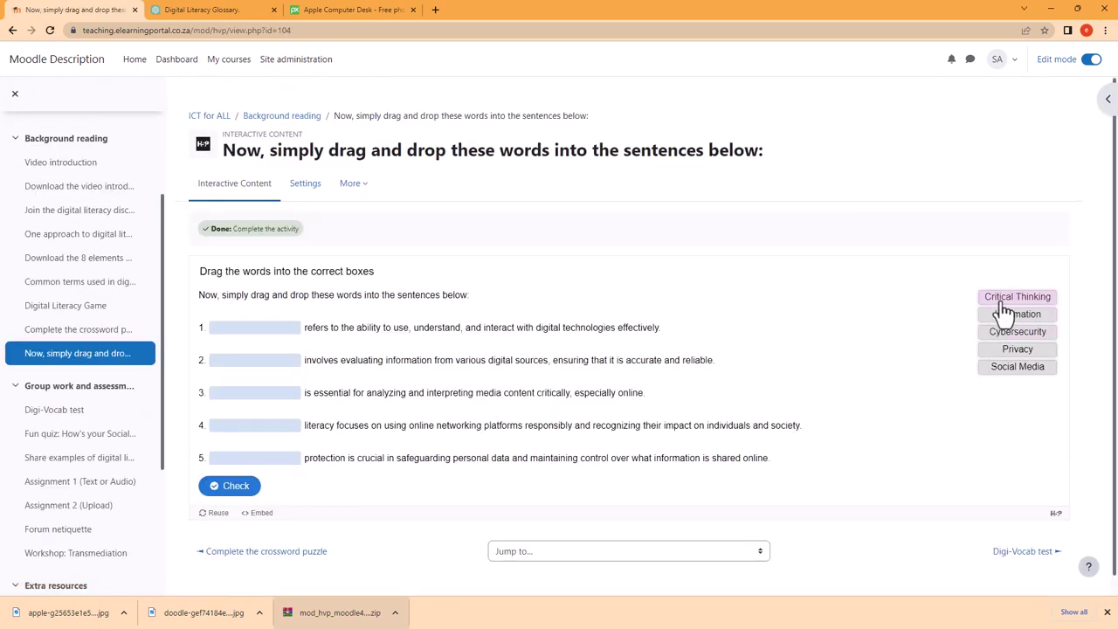
Place Critical Thinking, Privacy and Social Media in blanks 1, 2 and 3, and check the answers
left_click_drag(1007, 308, 233, 340)
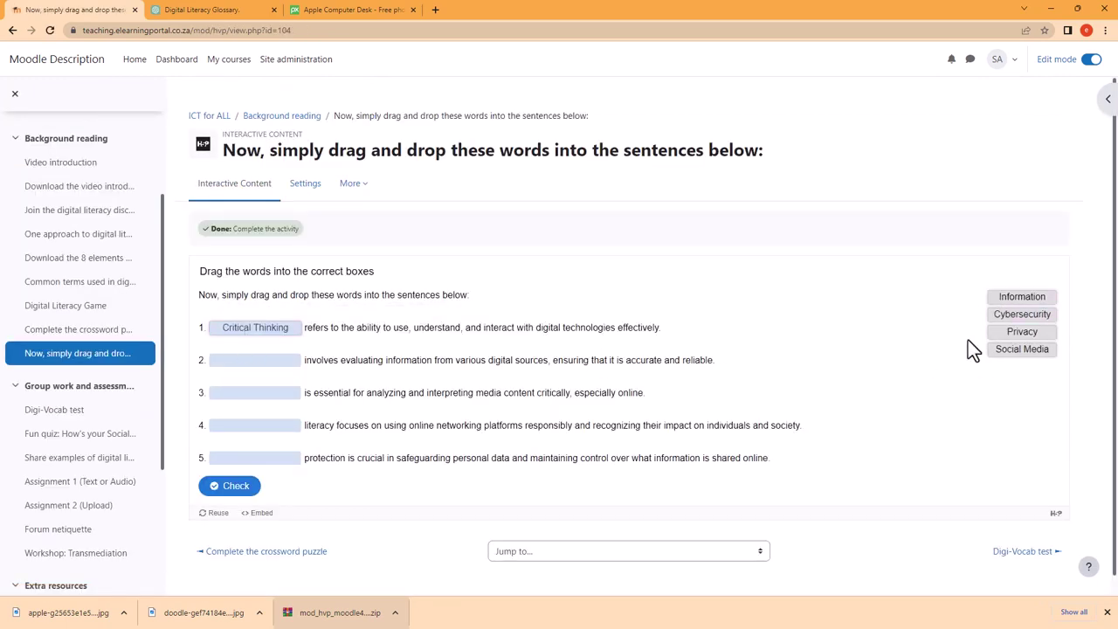
left_click_drag(979, 350, 236, 364)
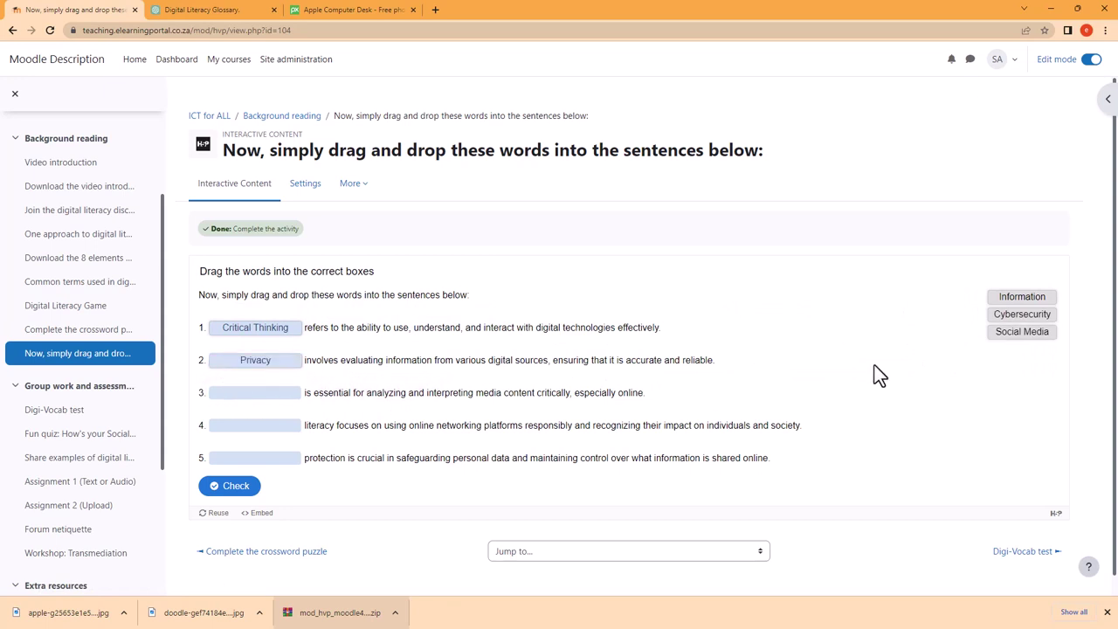
left_click_drag(997, 347, 221, 402)
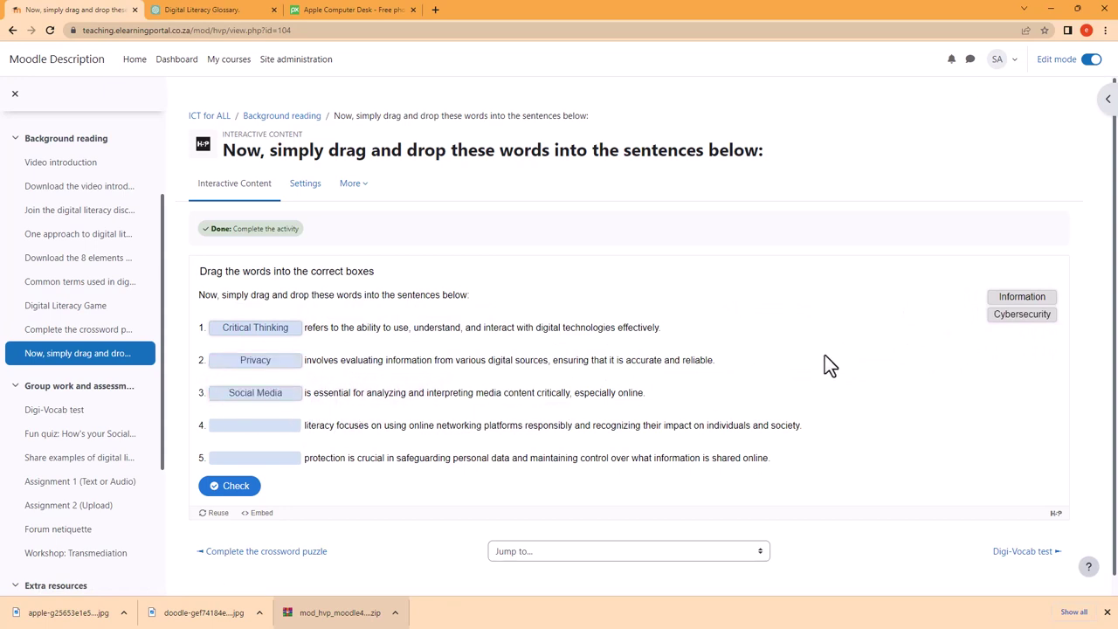
left_click(253, 486)
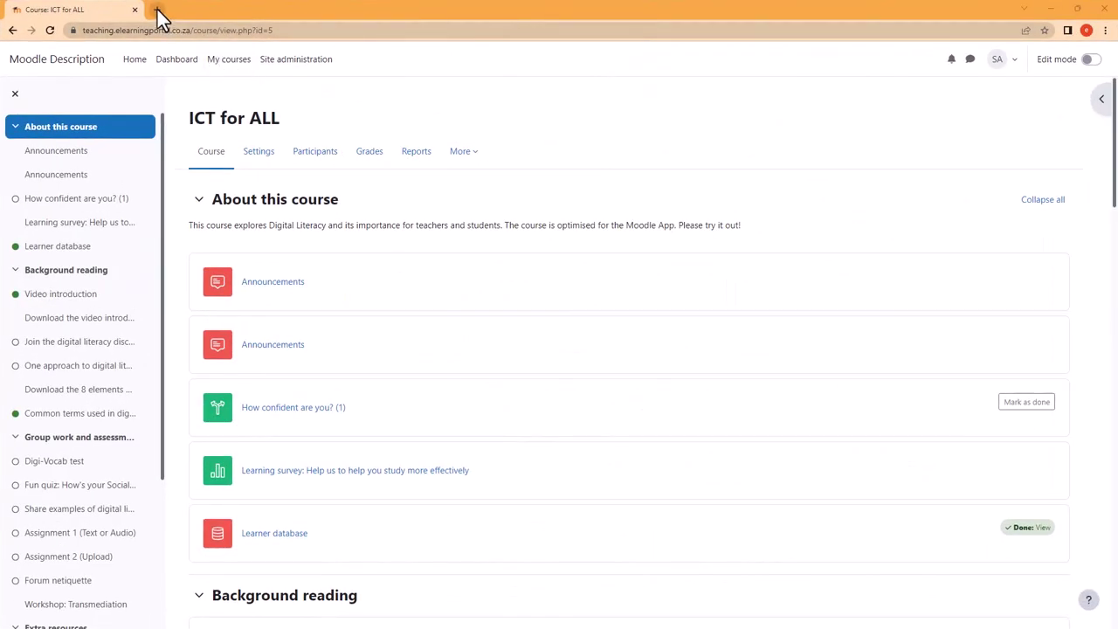
Open the moodle.org plugins directory in a new browser tab
left_click(158, 10)
type("moo")
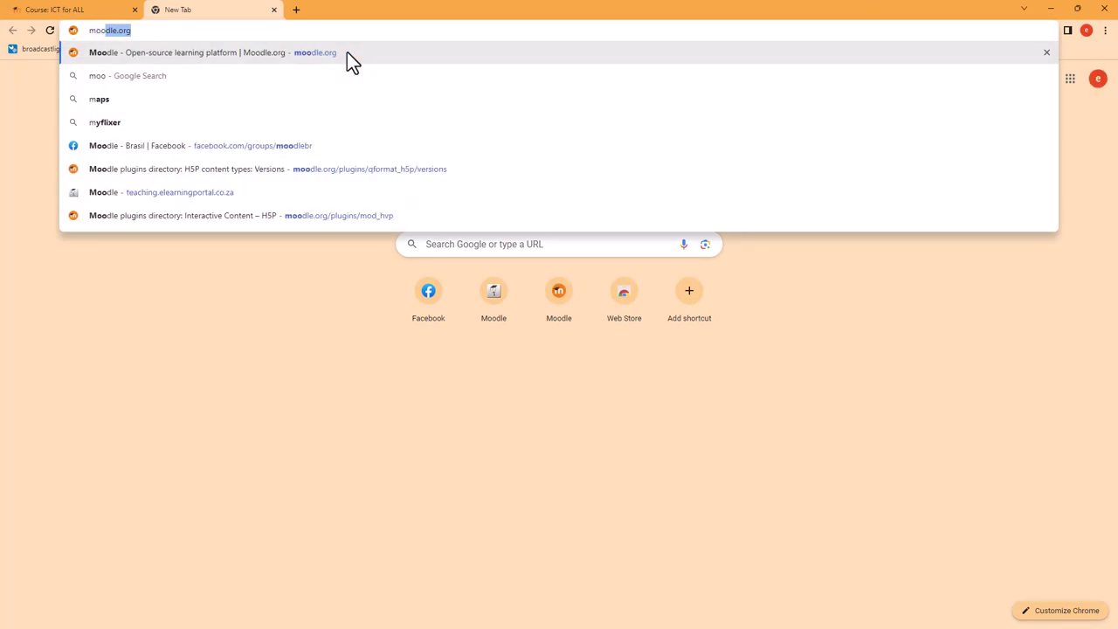
type("dle")
key("Return")
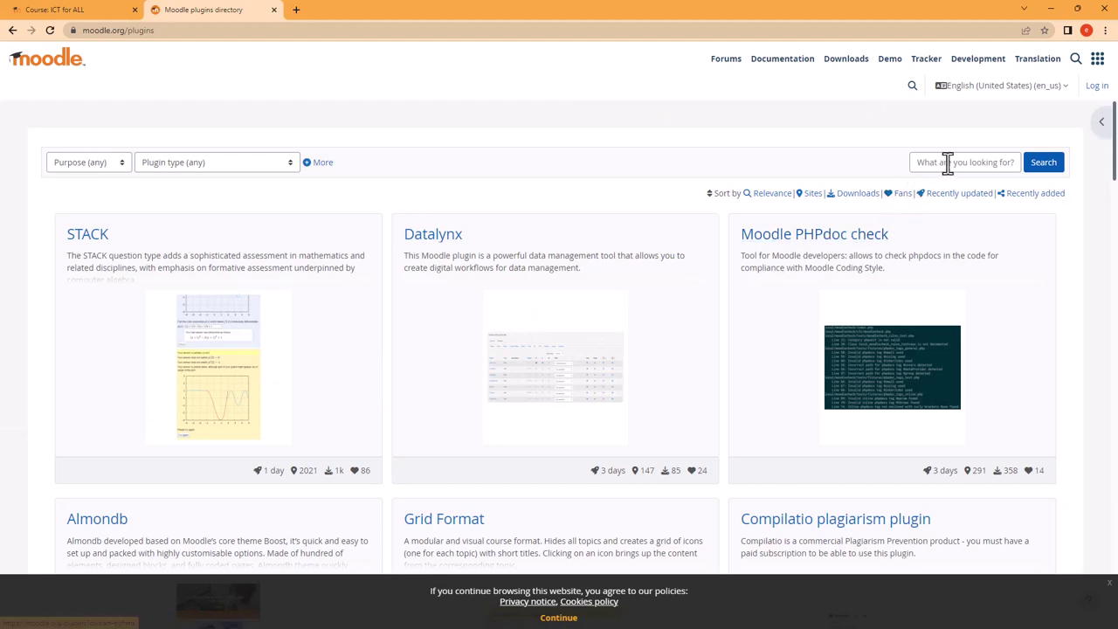
Search the Moodle plugins directory for H5P
left_click(948, 166)
type("H5P")
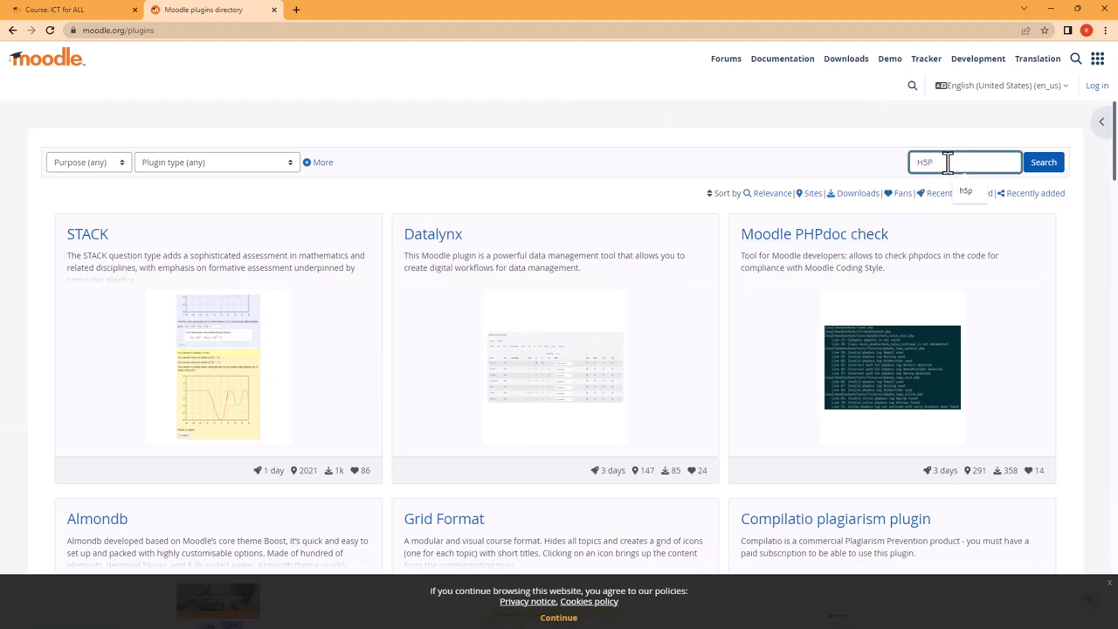
left_click(1045, 166)
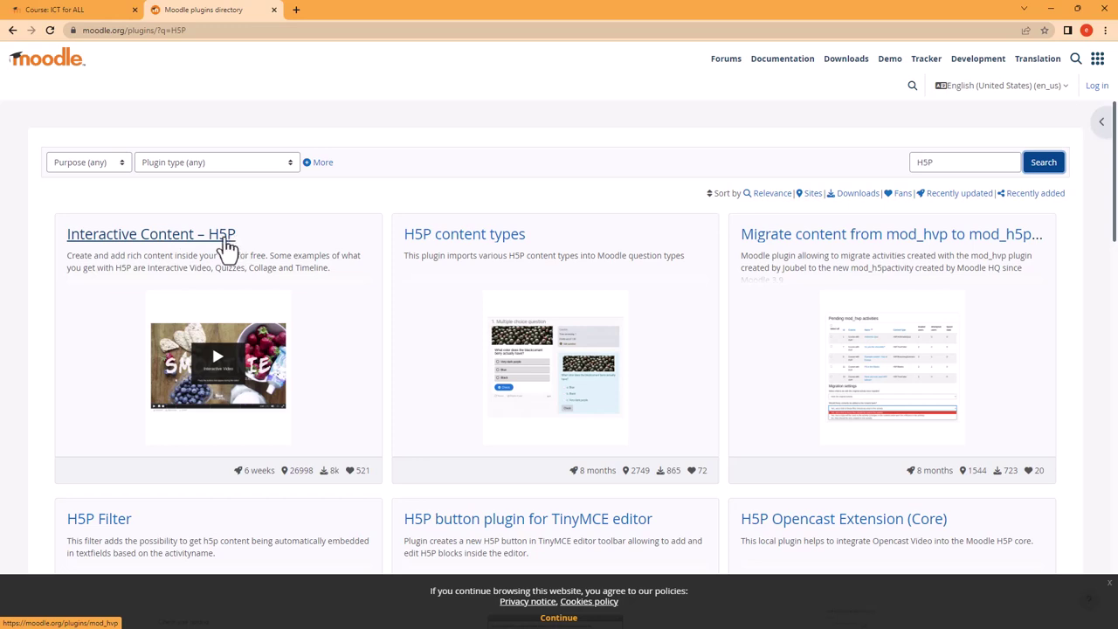
right_click(189, 249)
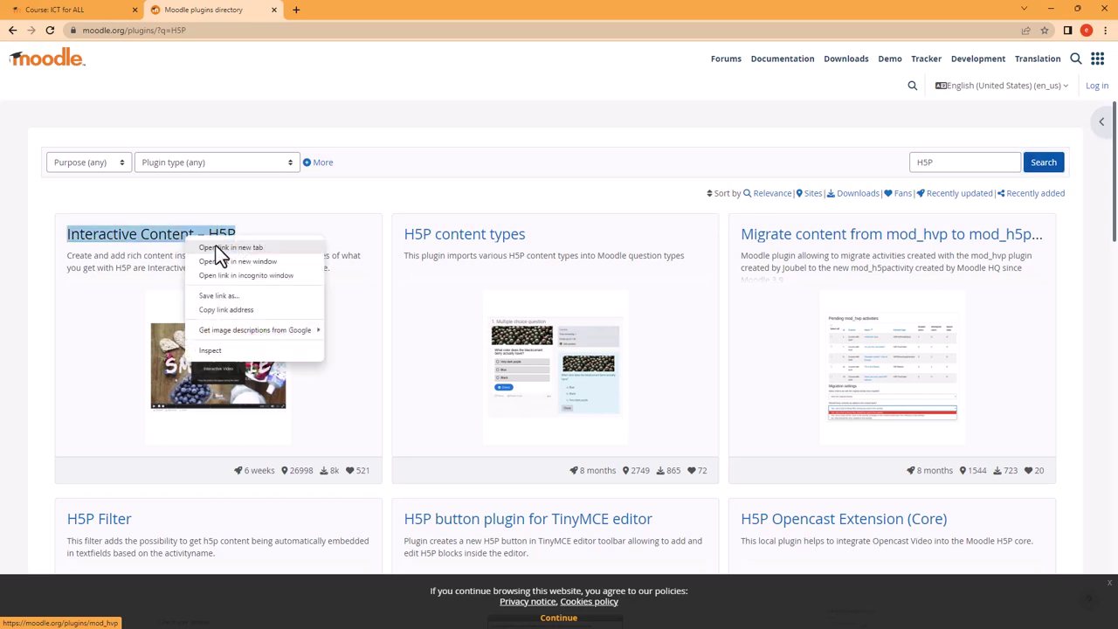
left_click(219, 247)
left_click(351, 11)
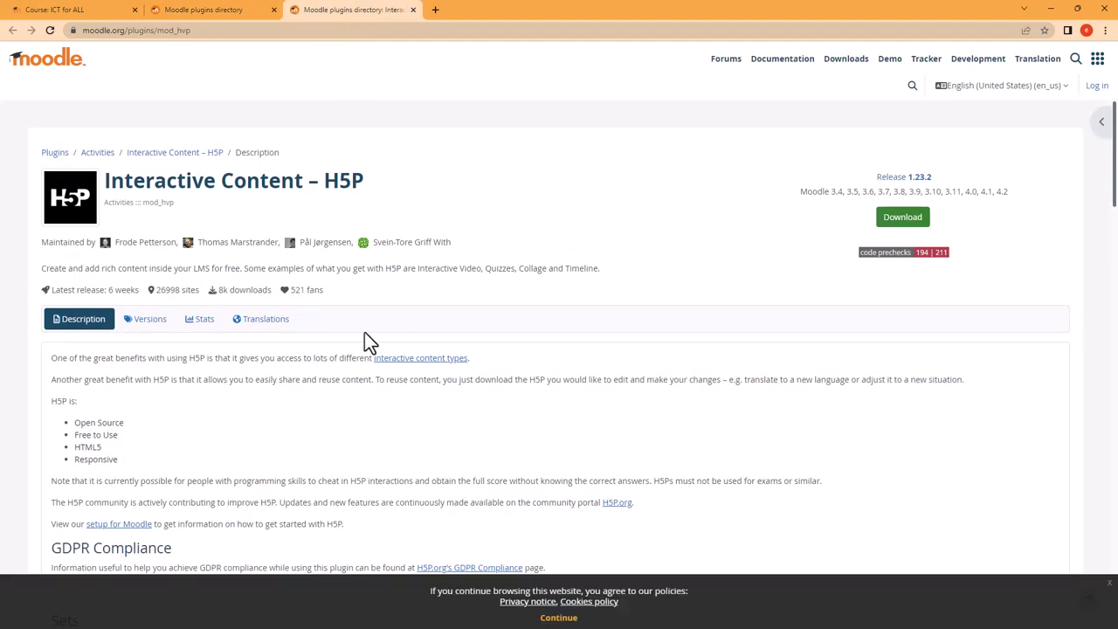
left_click(146, 320)
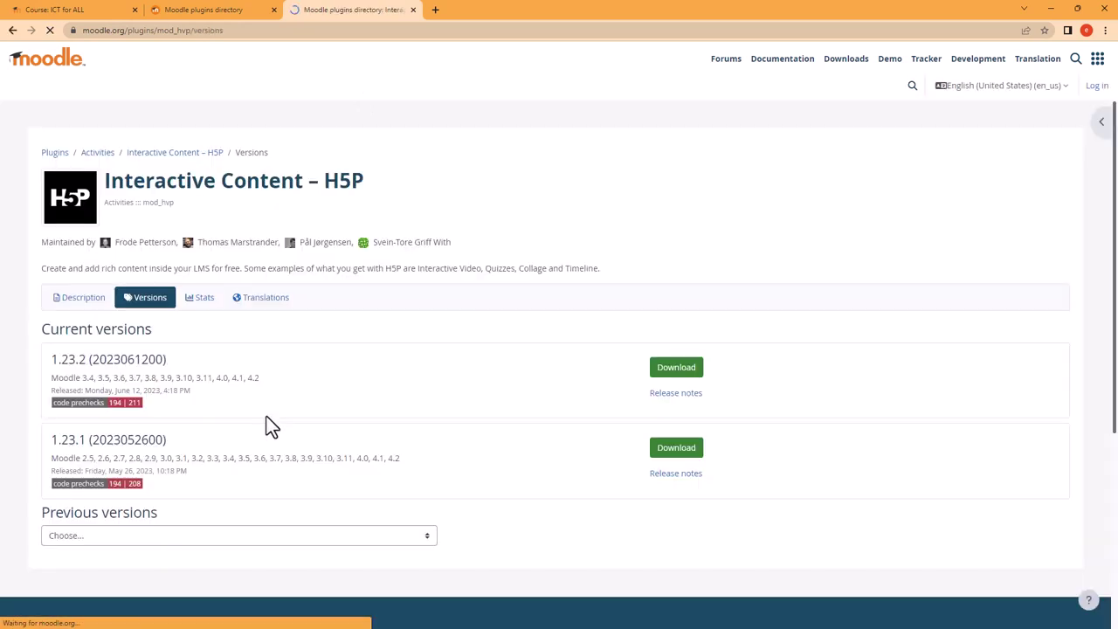
left_click(679, 371)
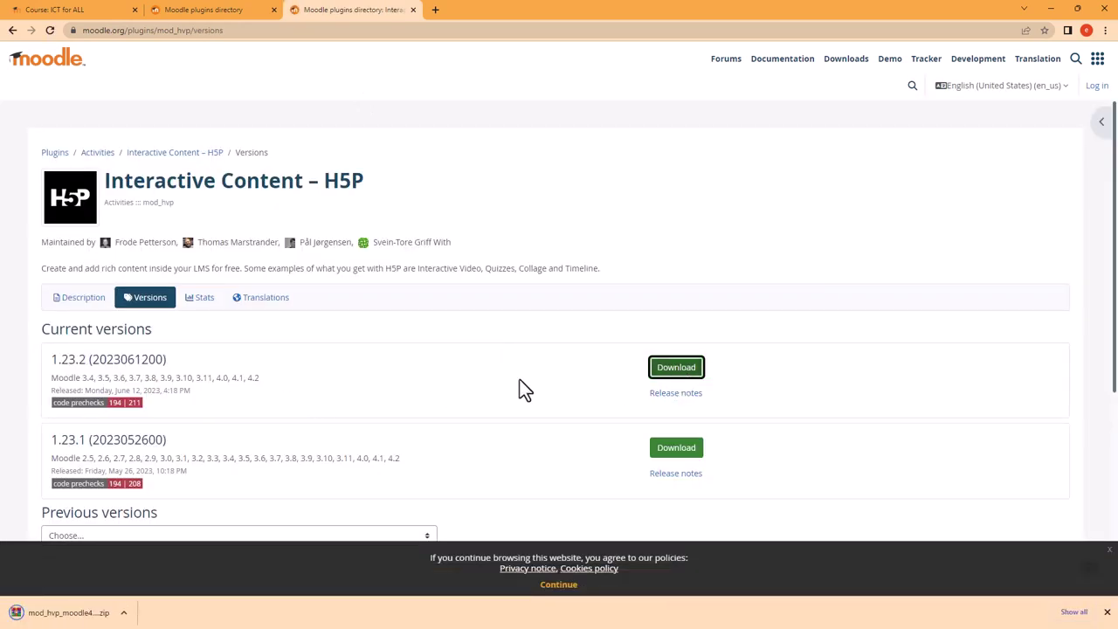
Open Site administration from the ICT for ALL course in a new browser tab and go to the plugin installer
left_click(66, 10)
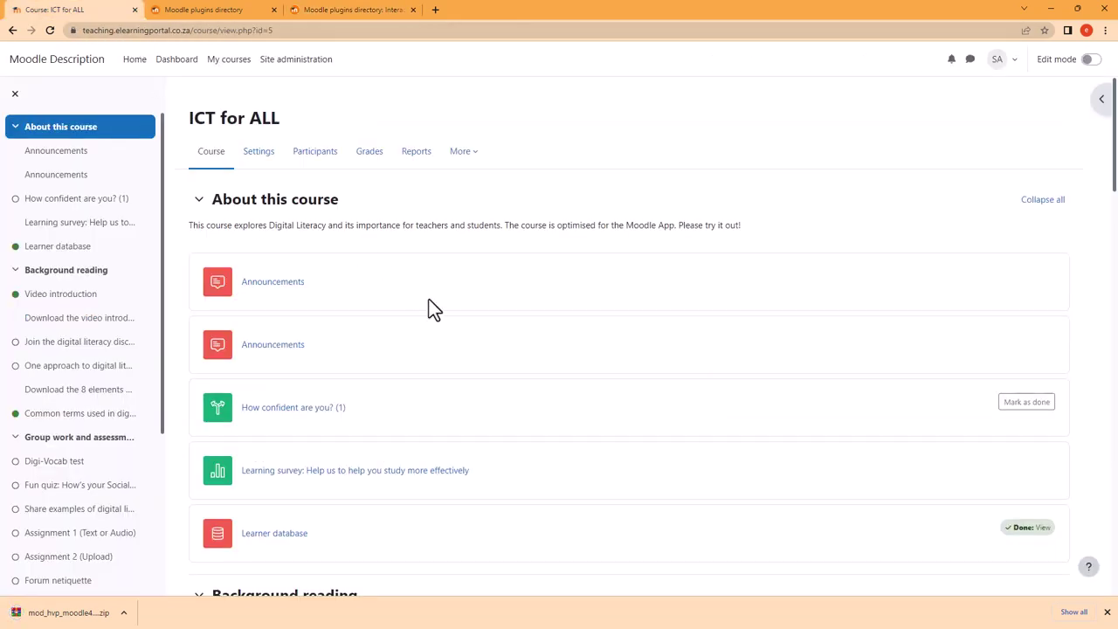
right_click(310, 70)
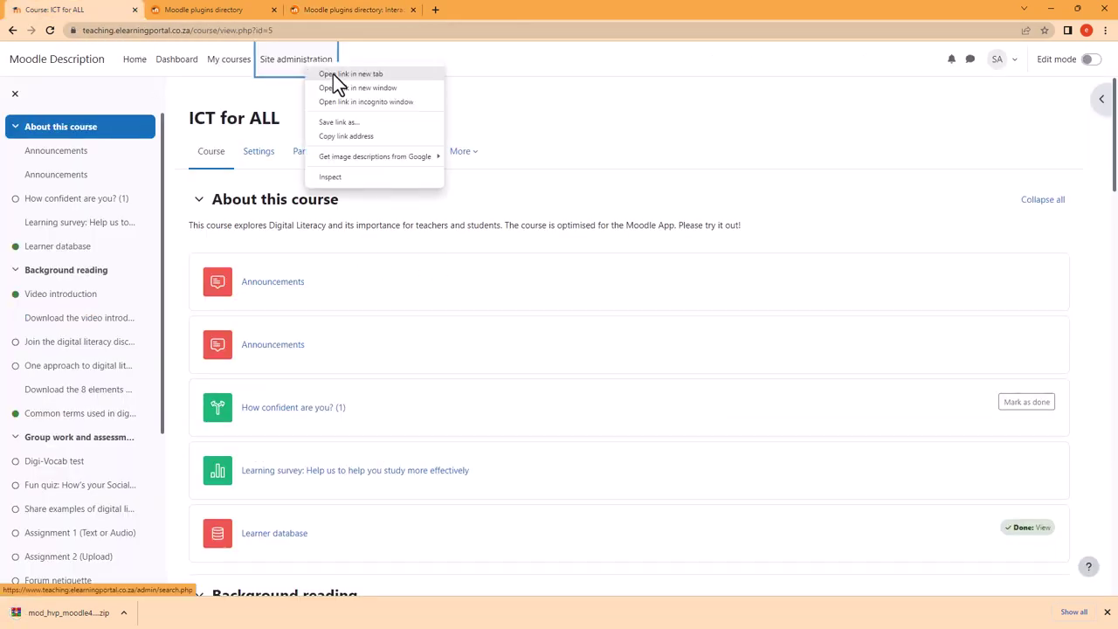
left_click(333, 74)
left_click(207, 13)
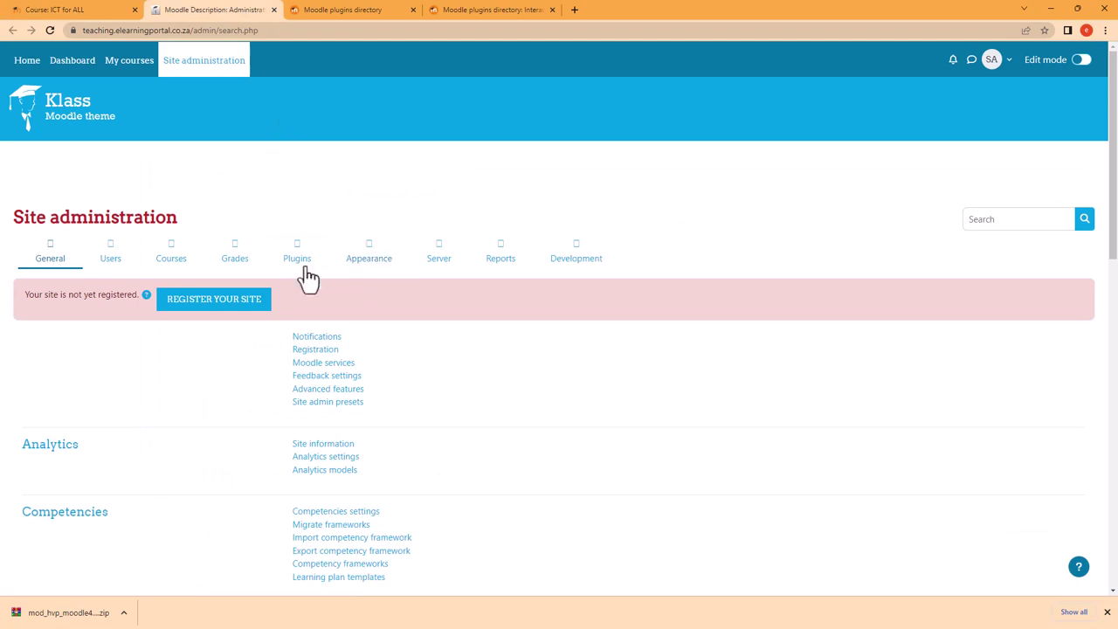
left_click(294, 260)
left_click(322, 338)
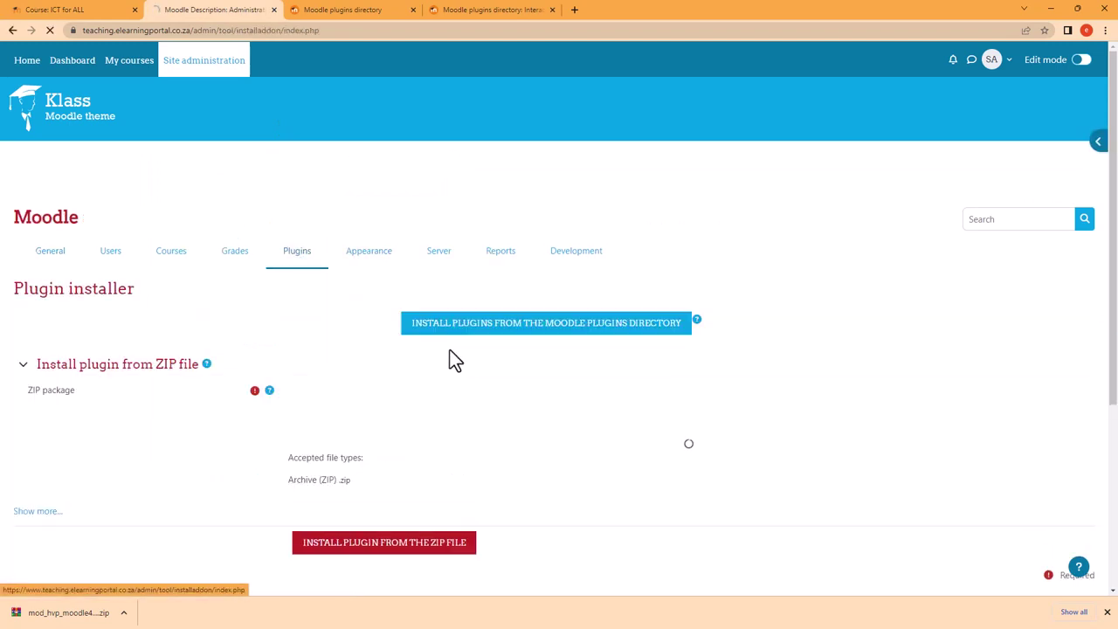
Upload mod_hvp_moodle42_2023061200.zip as the ZIP package, install the plugin from it and continue past validation
left_click_drag(122, 608, 363, 476)
scroll(182, 456, "down", 1)
scroll(185, 453, "down", 2)
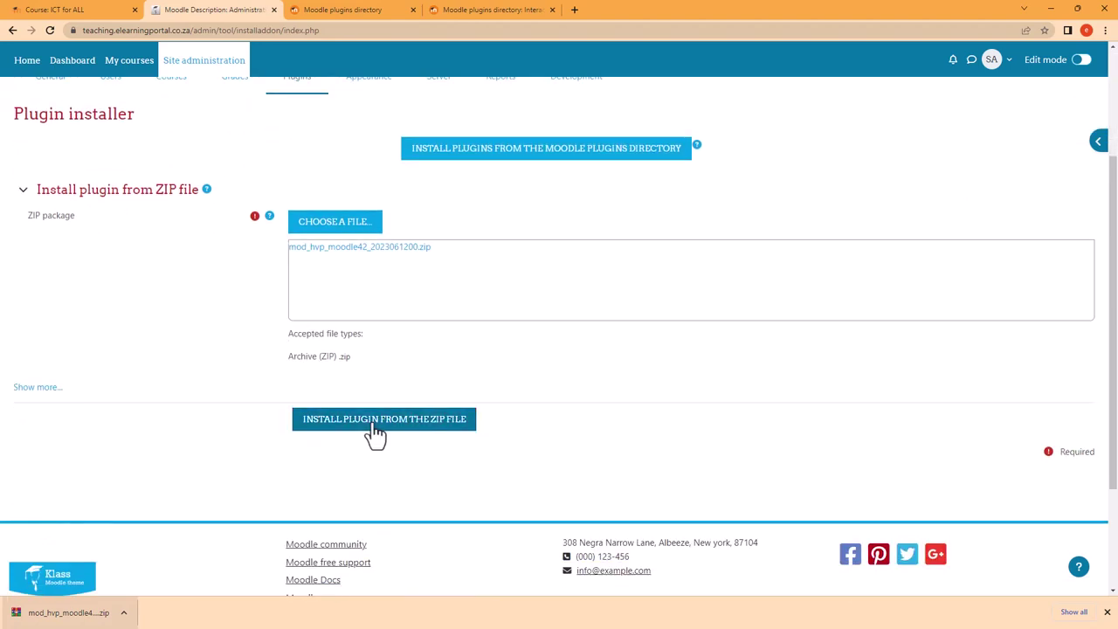
left_click(374, 430)
left_click(222, 179)
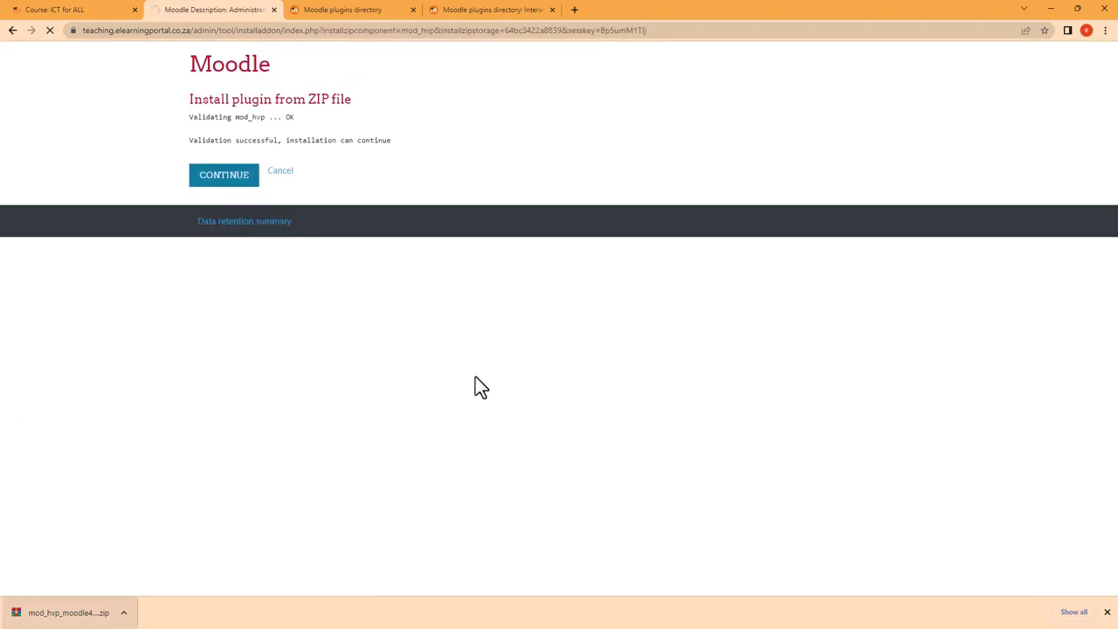
Upgrade the Moodle database to install the H5P plugin and save its new settings with the default values
scroll(696, 413, "down", 3)
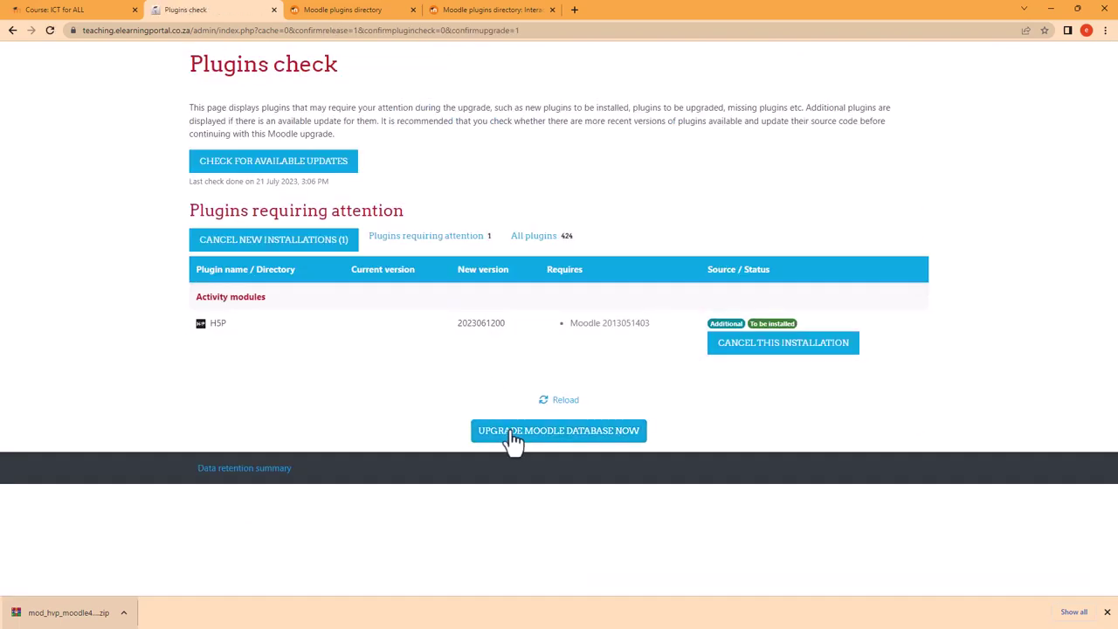
left_click(519, 435)
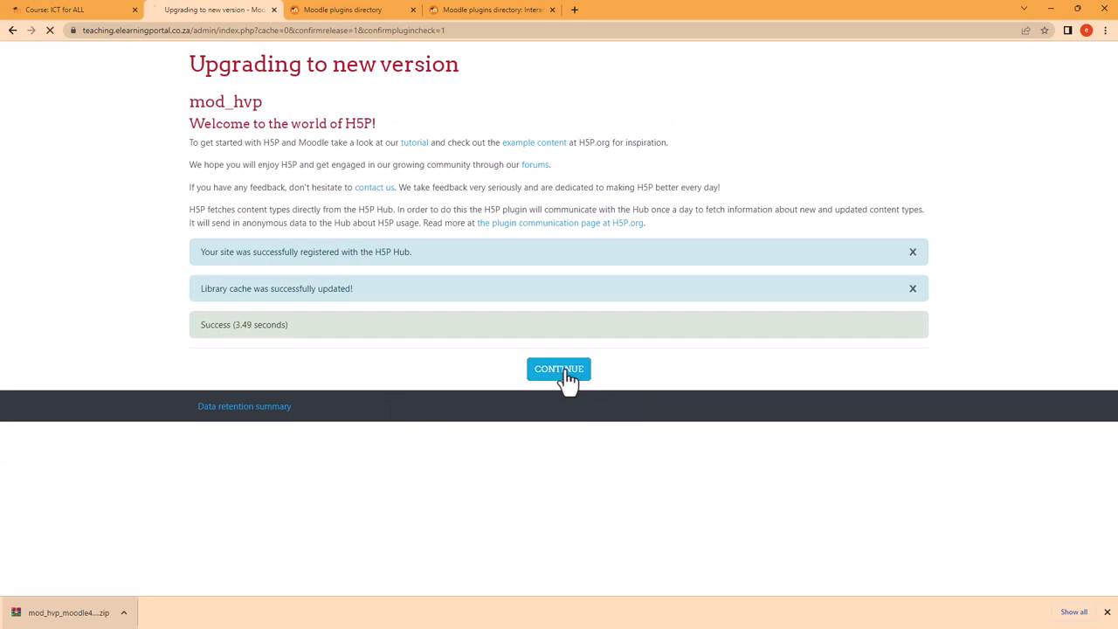
left_click(563, 371)
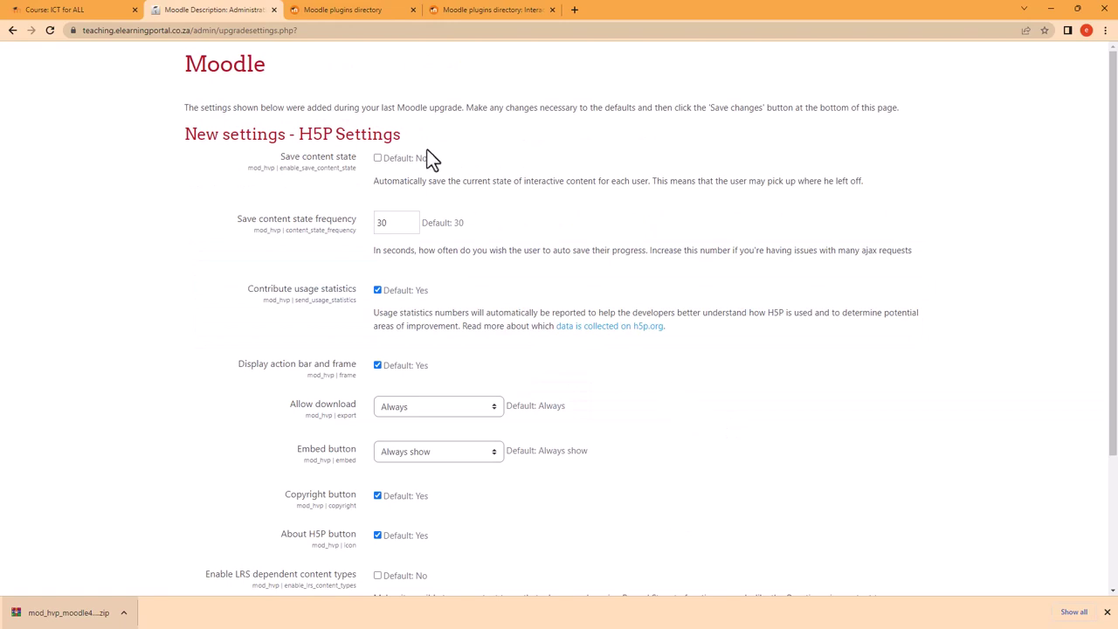
scroll(726, 477, "down", 3)
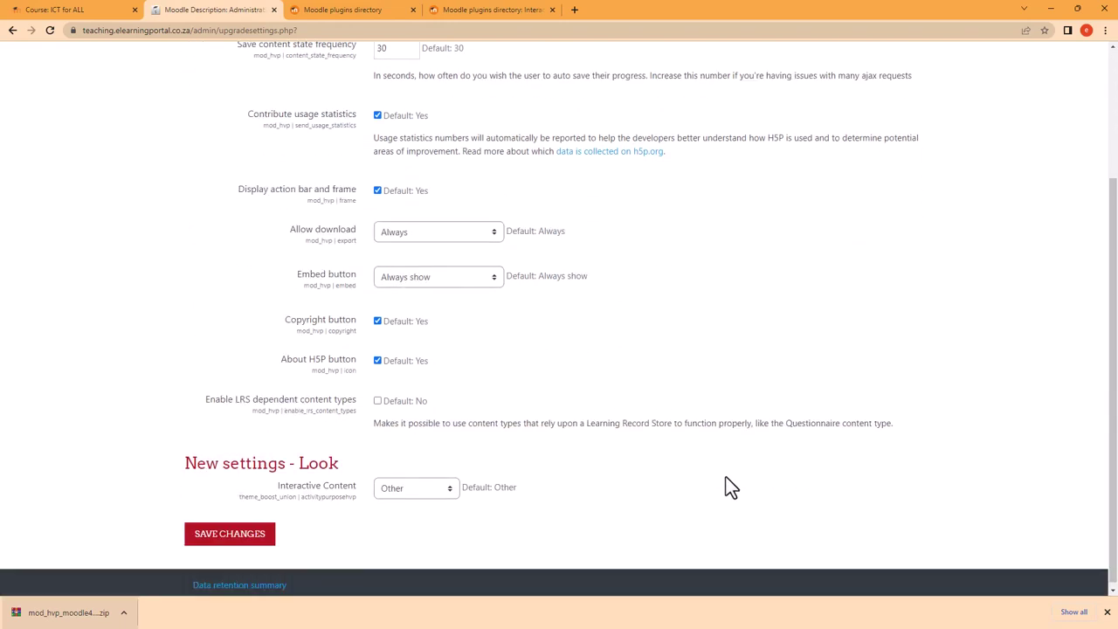
left_click(230, 531)
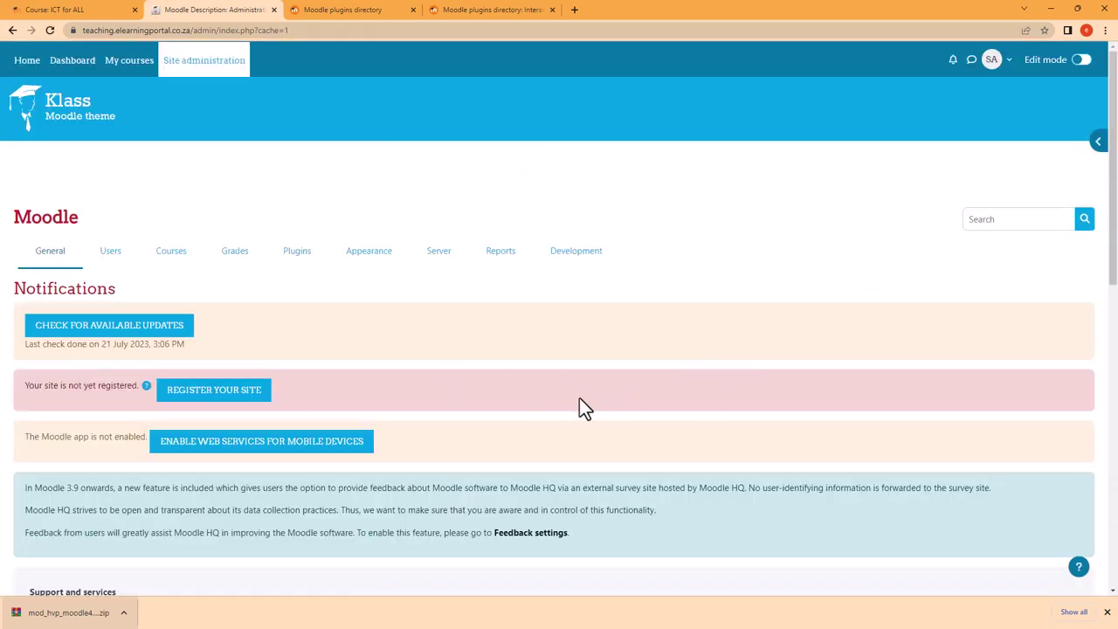
Return to the ICT for ALL course, reload its page and turn on edit mode
left_click(274, 11)
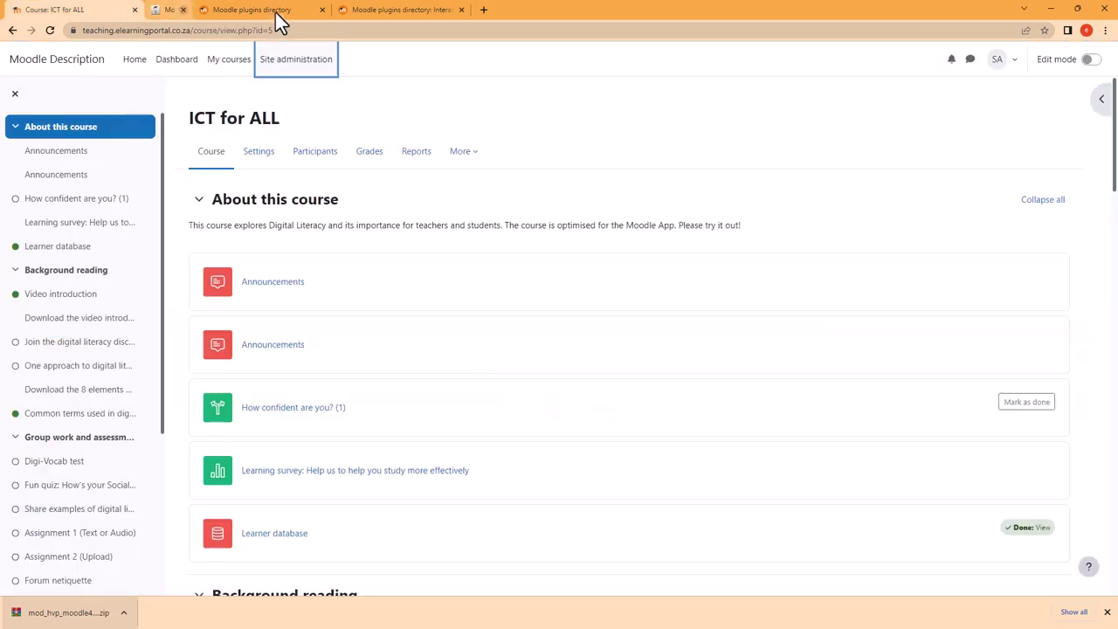
left_click(50, 30)
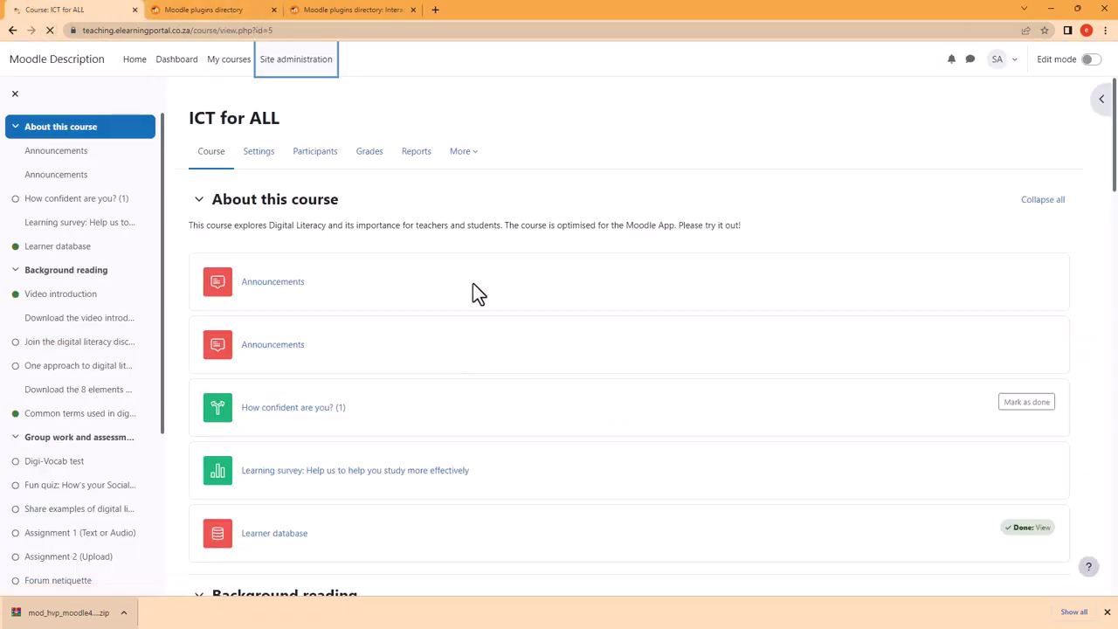
left_click(1090, 60)
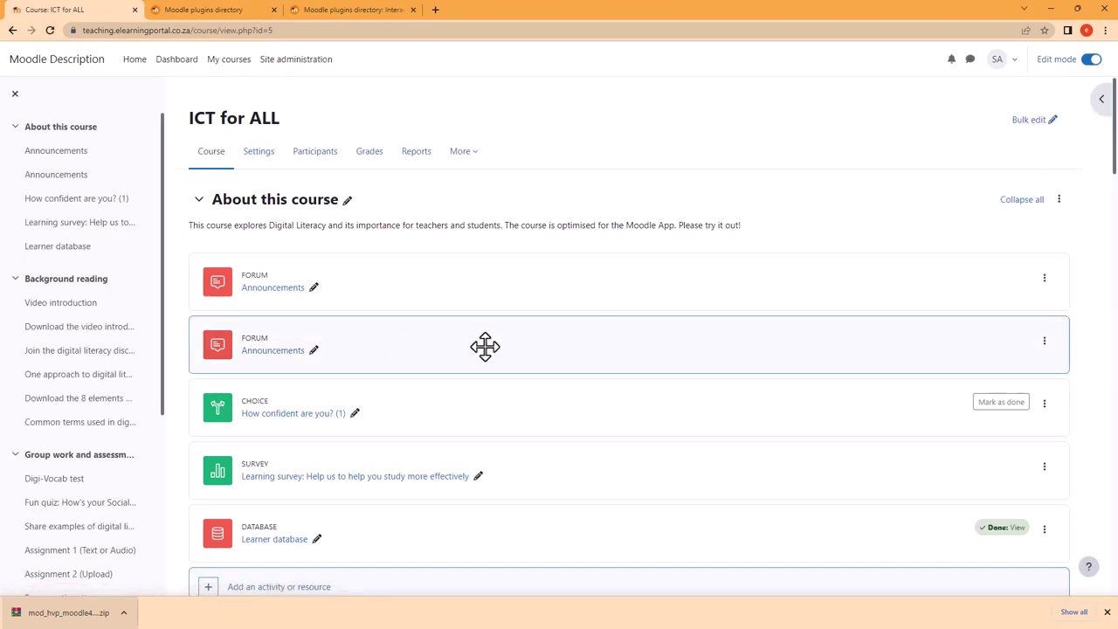
scroll(484, 347, "down", 3)
scroll(351, 347, "down", 5)
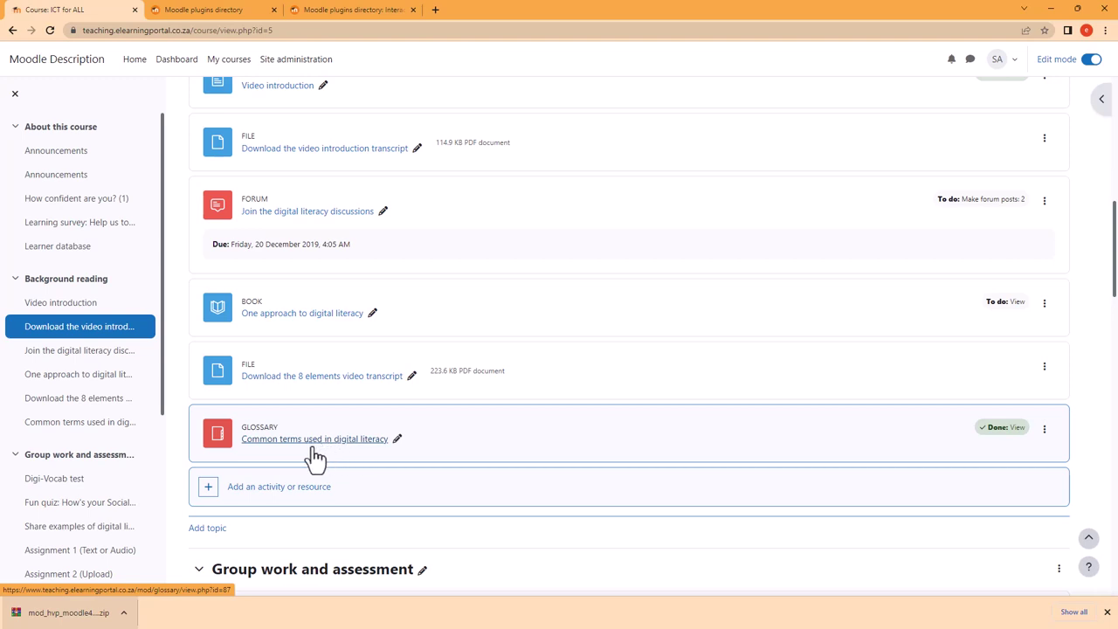
Close the two Moodle plugins directory tabs and open ChatGPT in a new tab through a web search
left_click(414, 11)
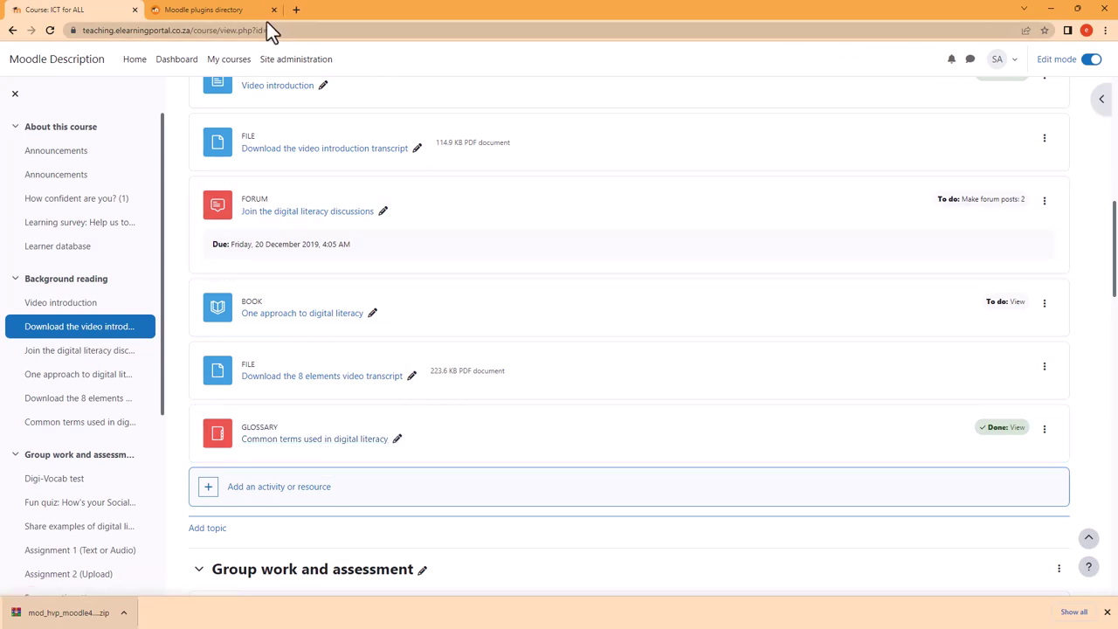
left_click(274, 10)
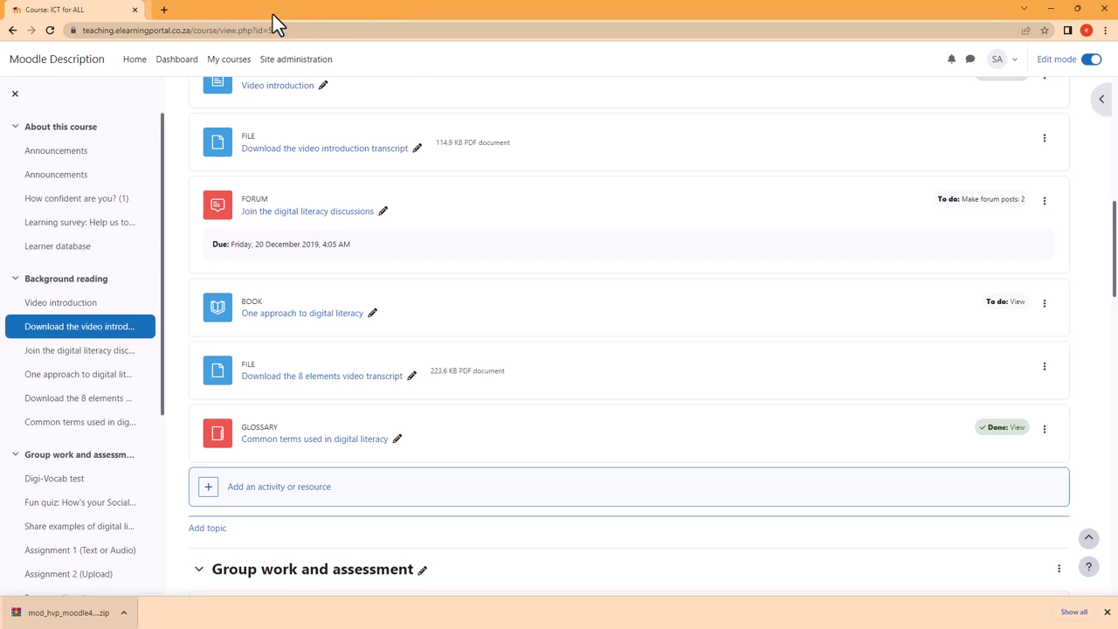
left_click(158, 10)
type("CHAT")
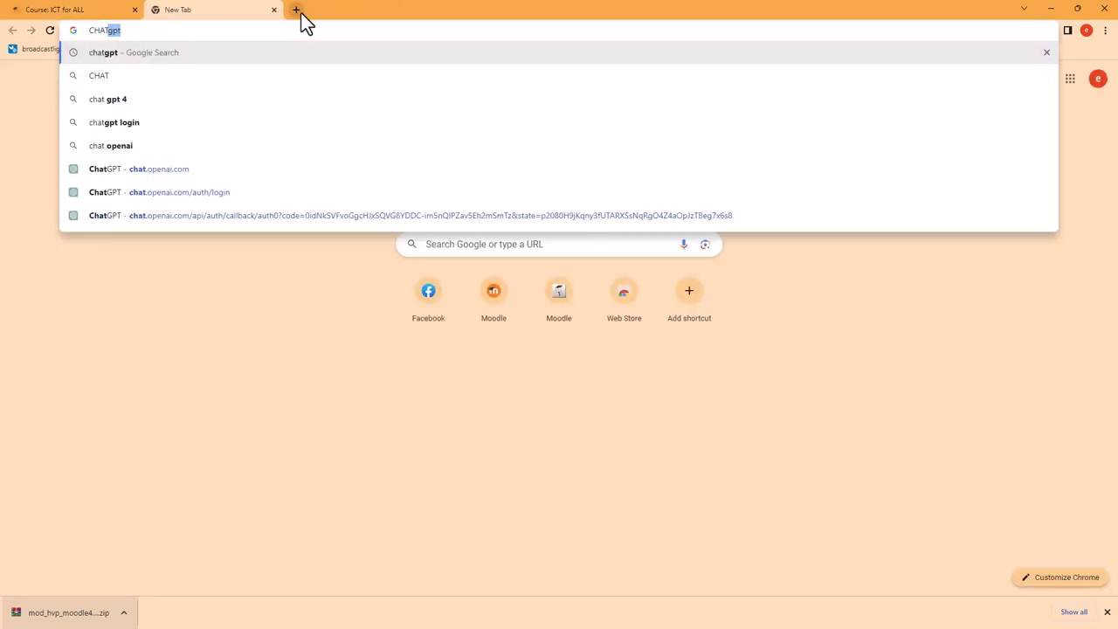
key("Return")
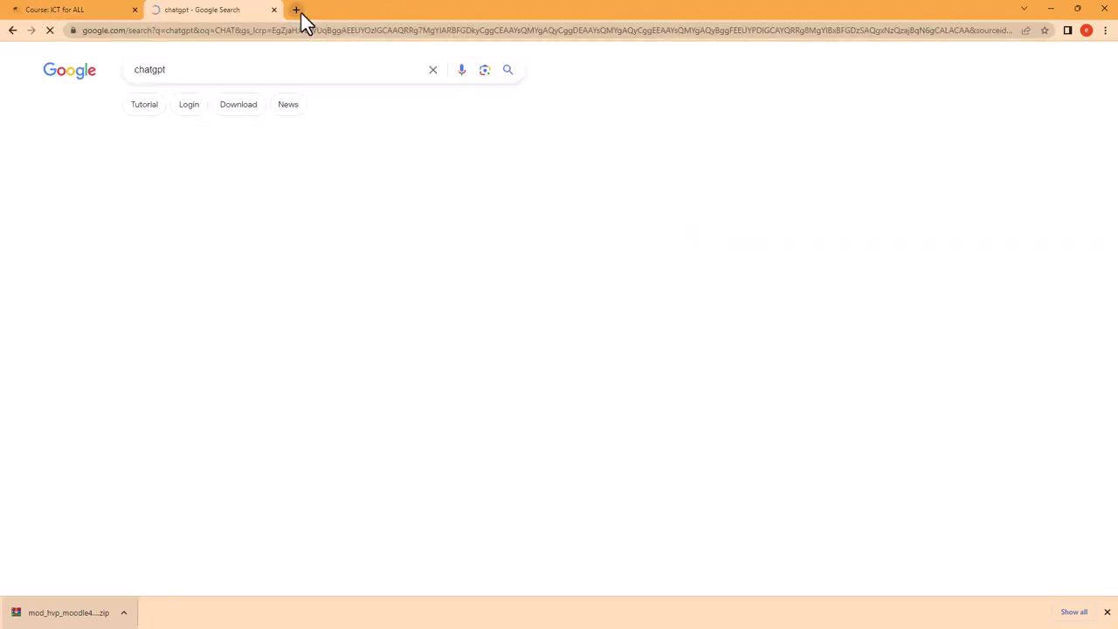
left_click(159, 227)
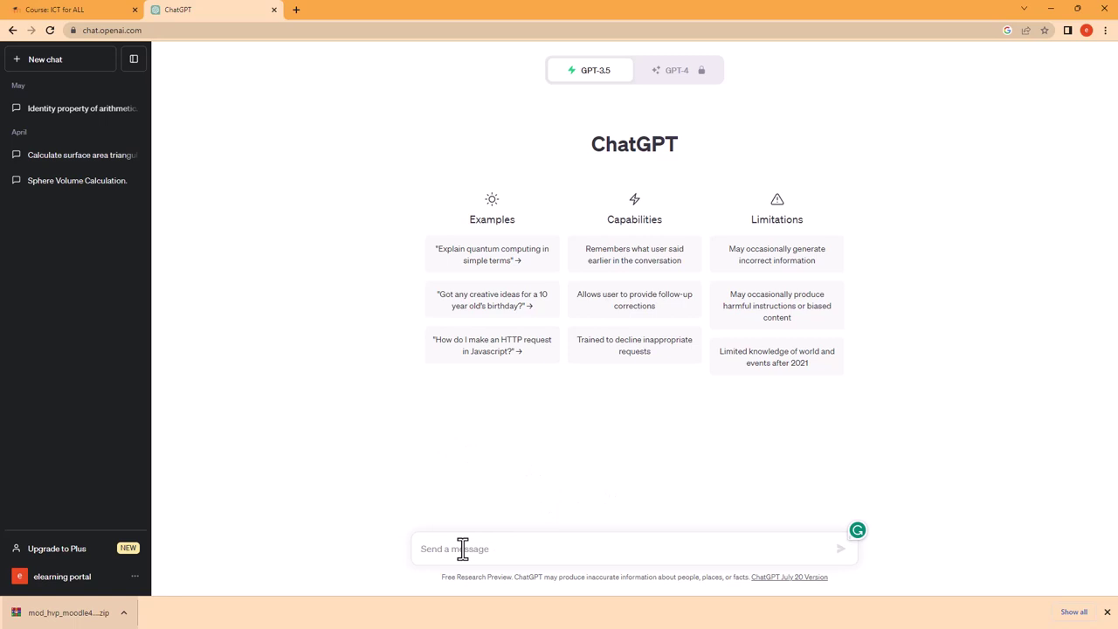
Ask ChatGPT to create a glossary for "Digital Literacy" and look through the generated terms
type("c")
key("BackSpace")
key("BackSpace")
type("cy\"")
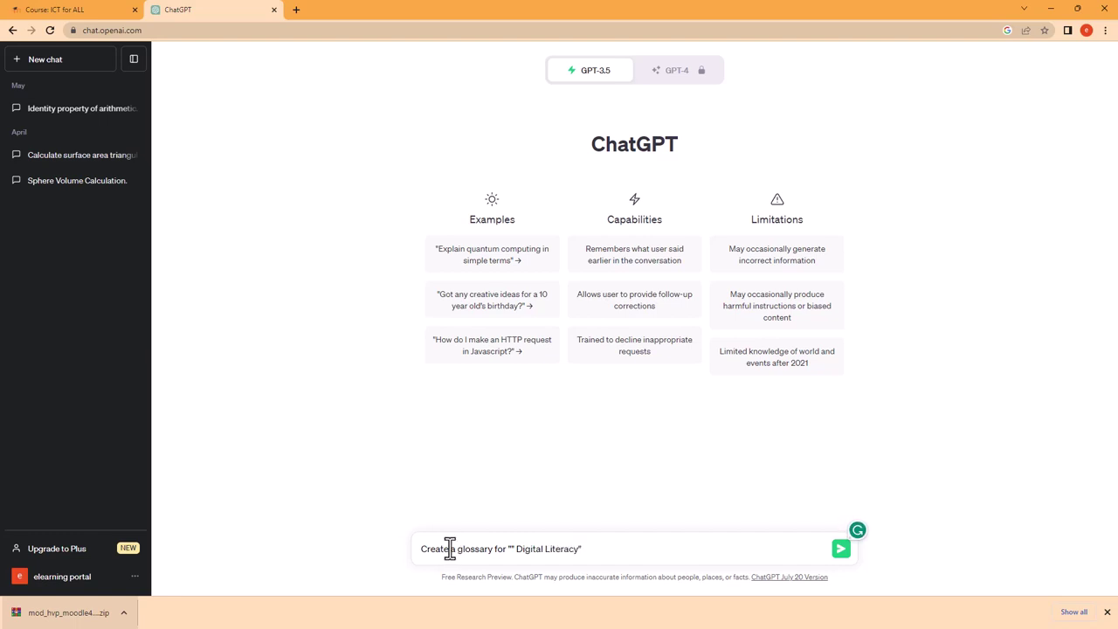
key("BackSpace")
left_click(840, 552)
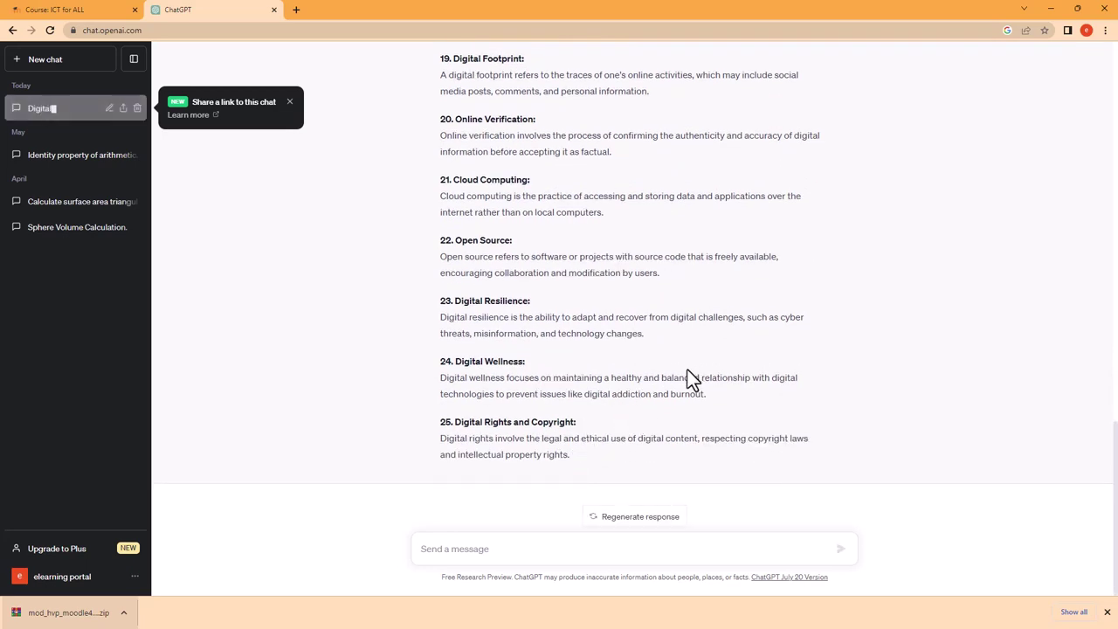
scroll(531, 384, "up", 5)
scroll(530, 381, "down", 3)
scroll(531, 409, "down", 2)
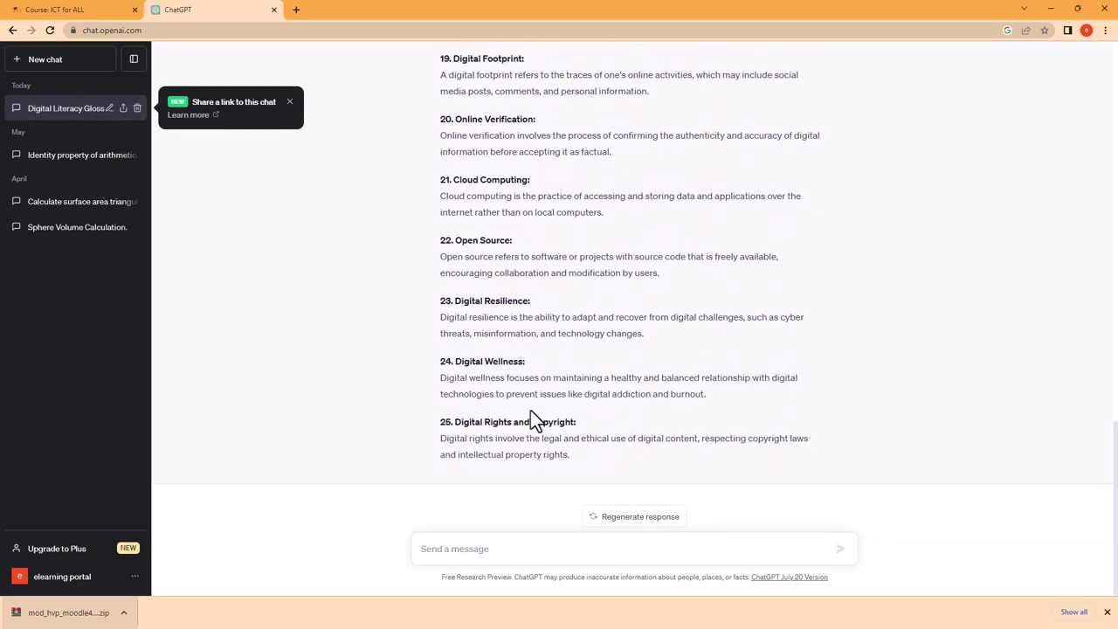
scroll(524, 437, "up", 3)
scroll(522, 441, "up", 10)
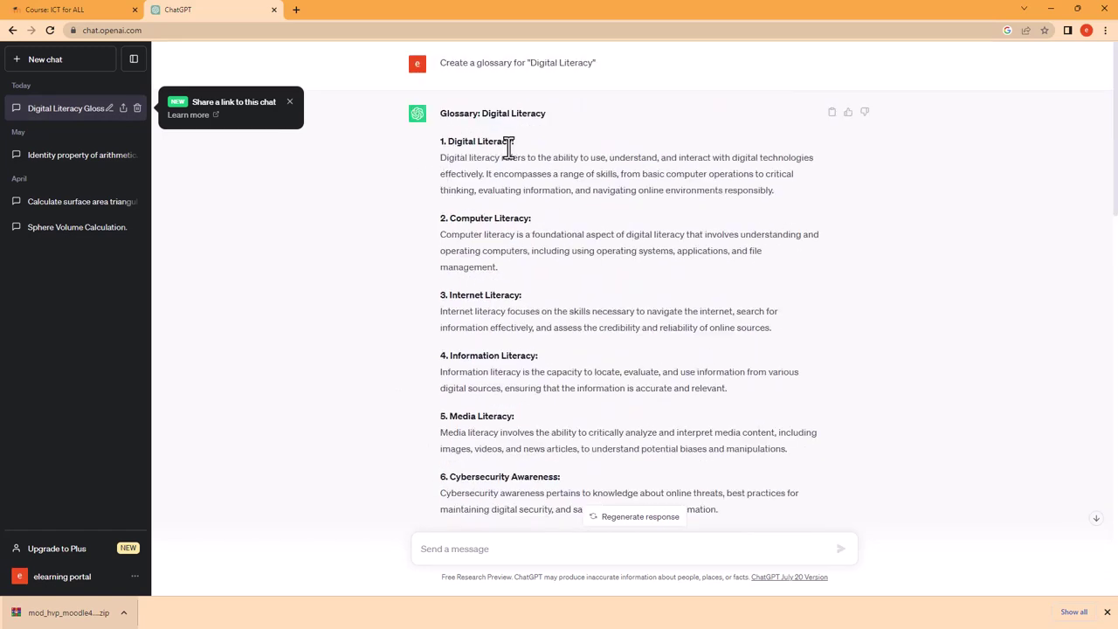
Return to the Moodle course and add a new Interactive Content activity to the Background reading section
left_click(107, 10)
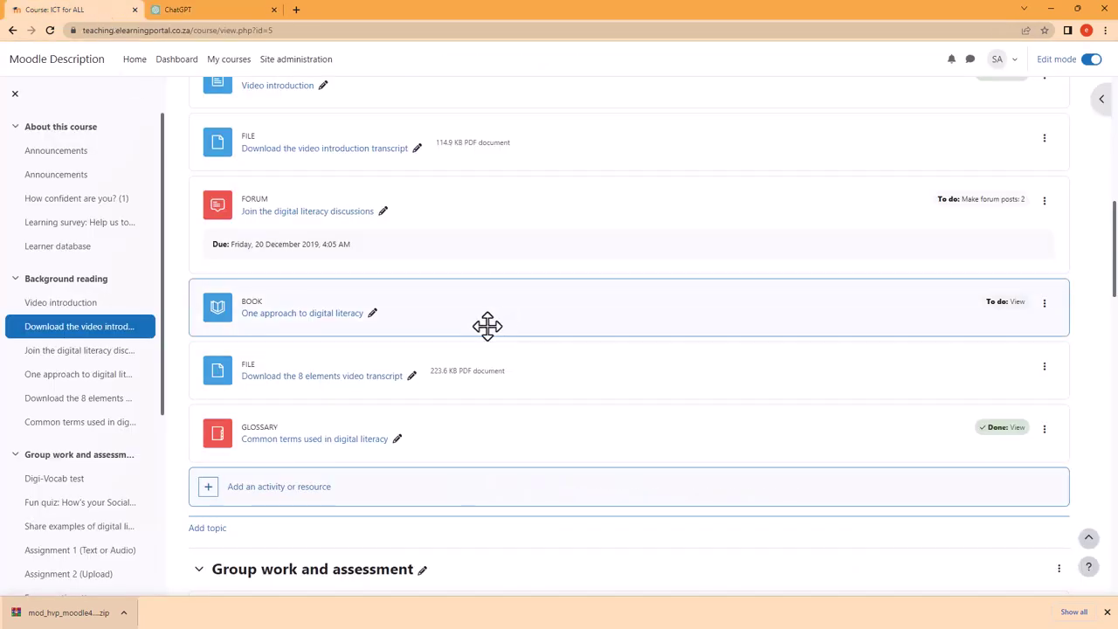
scroll(435, 481, "down", 1)
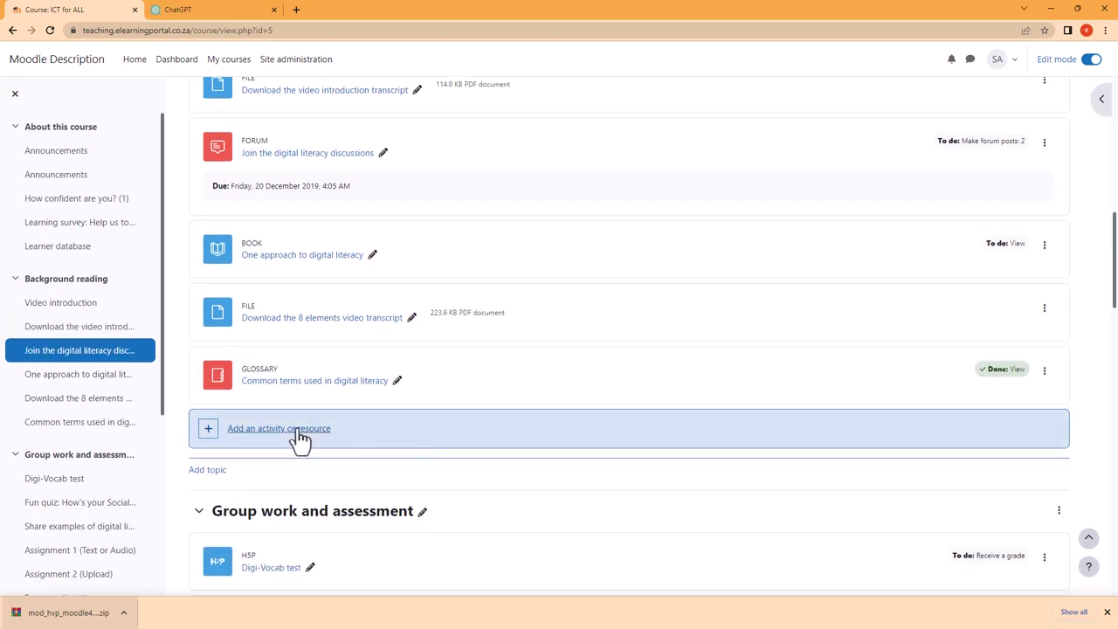
left_click(446, 443)
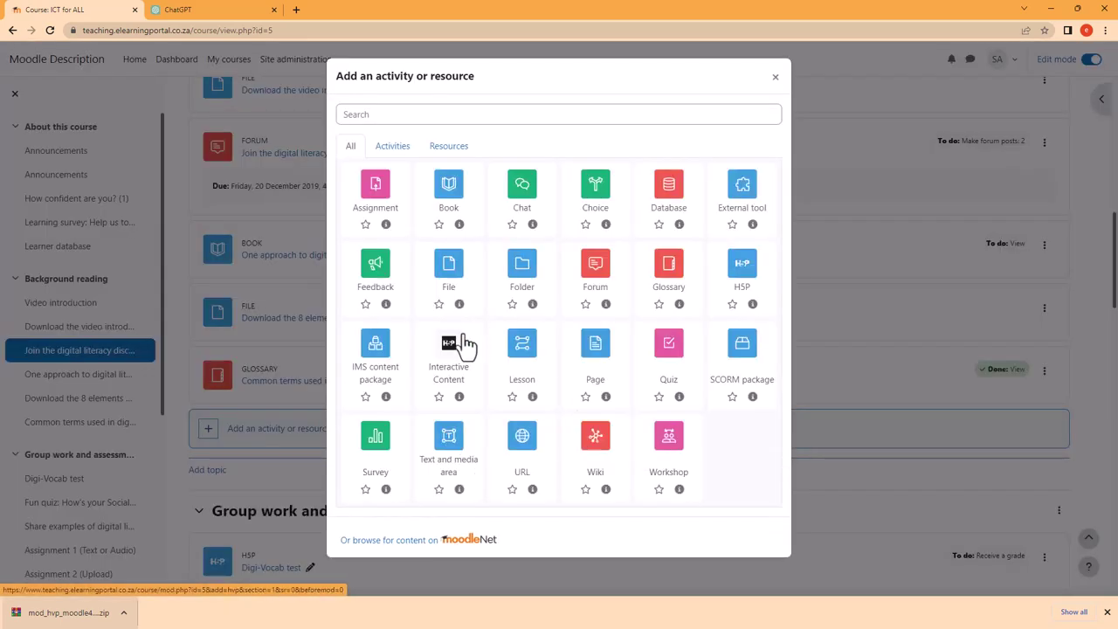
left_click(452, 371)
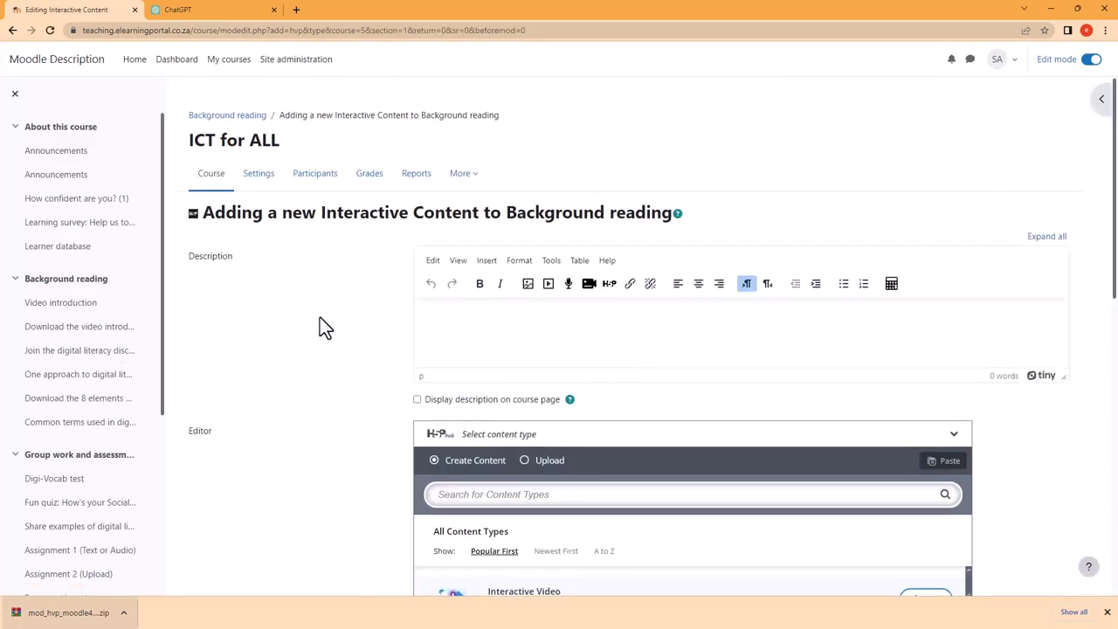
Find the "Find the words" content type in the H5P Hub list and install it
scroll(307, 318, "down", 3)
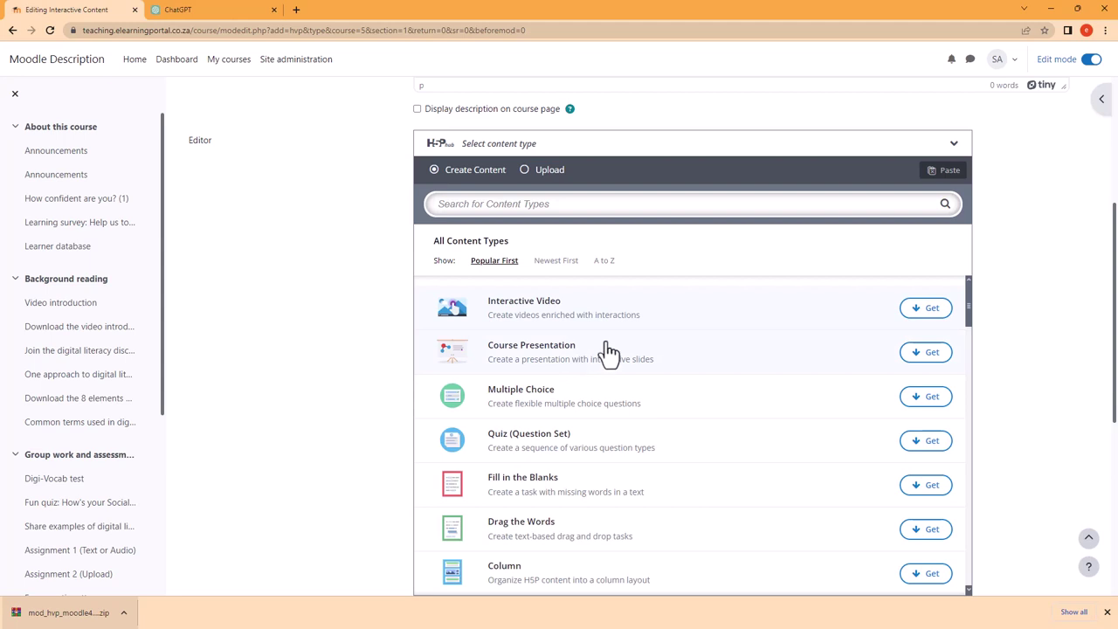
scroll(603, 353, "down", 1)
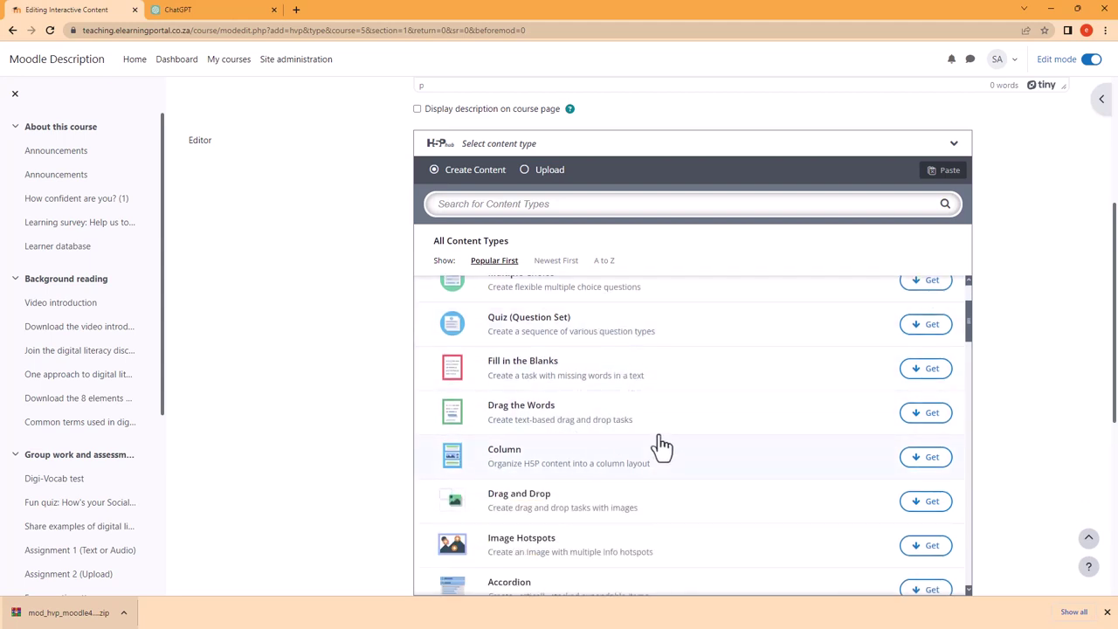
scroll(570, 384, "down", 1)
scroll(569, 384, "down", 3)
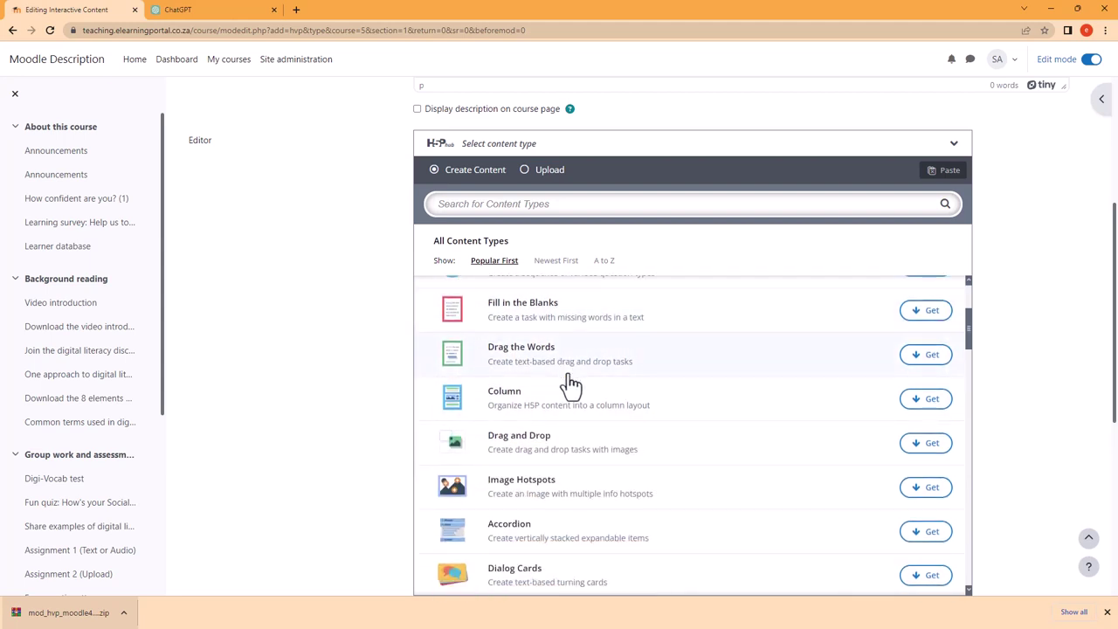
scroll(570, 384, "down", 4)
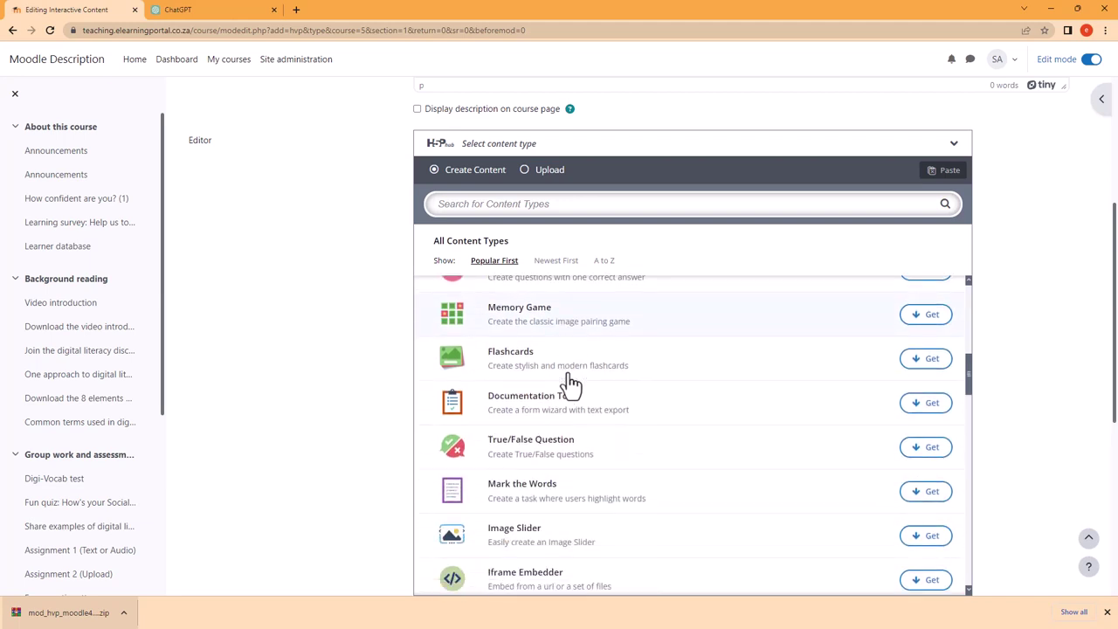
scroll(570, 384, "down", 3)
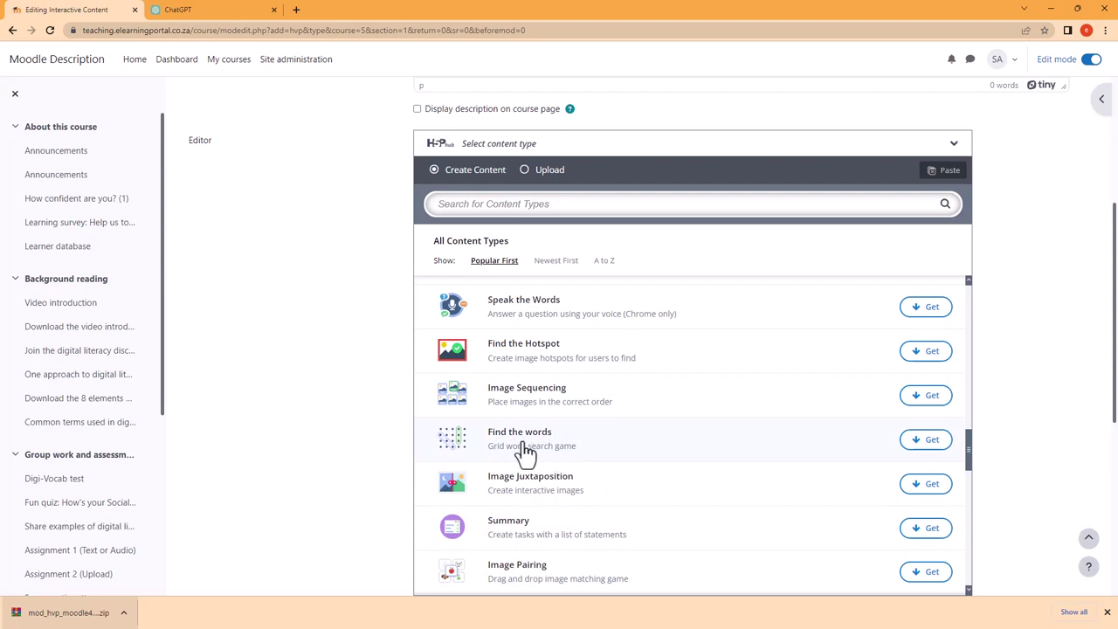
left_click(926, 440)
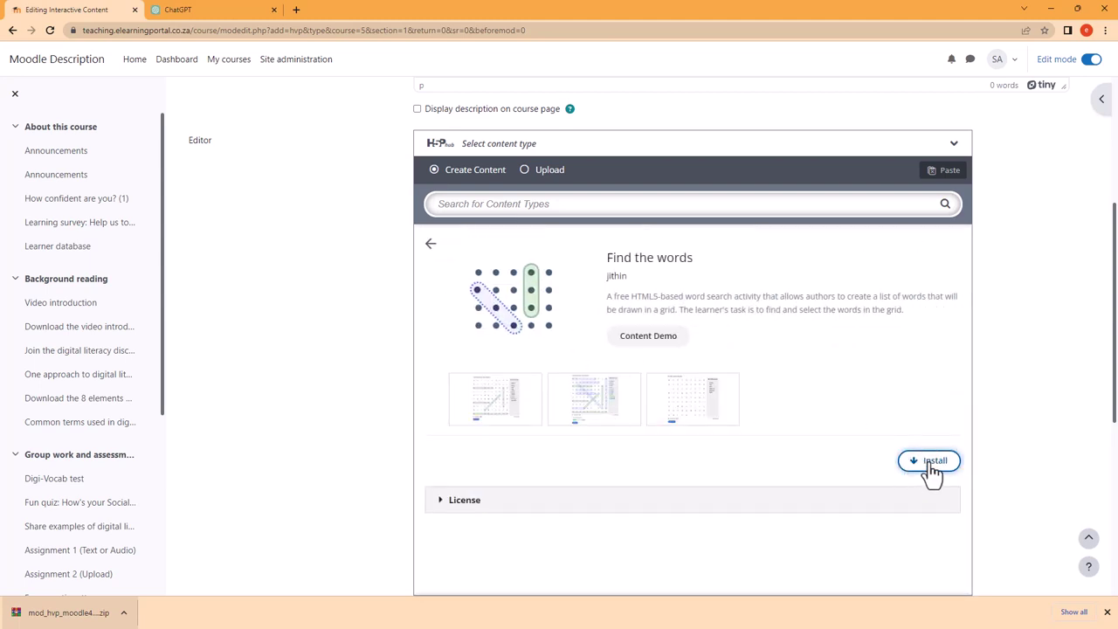
left_click(931, 469)
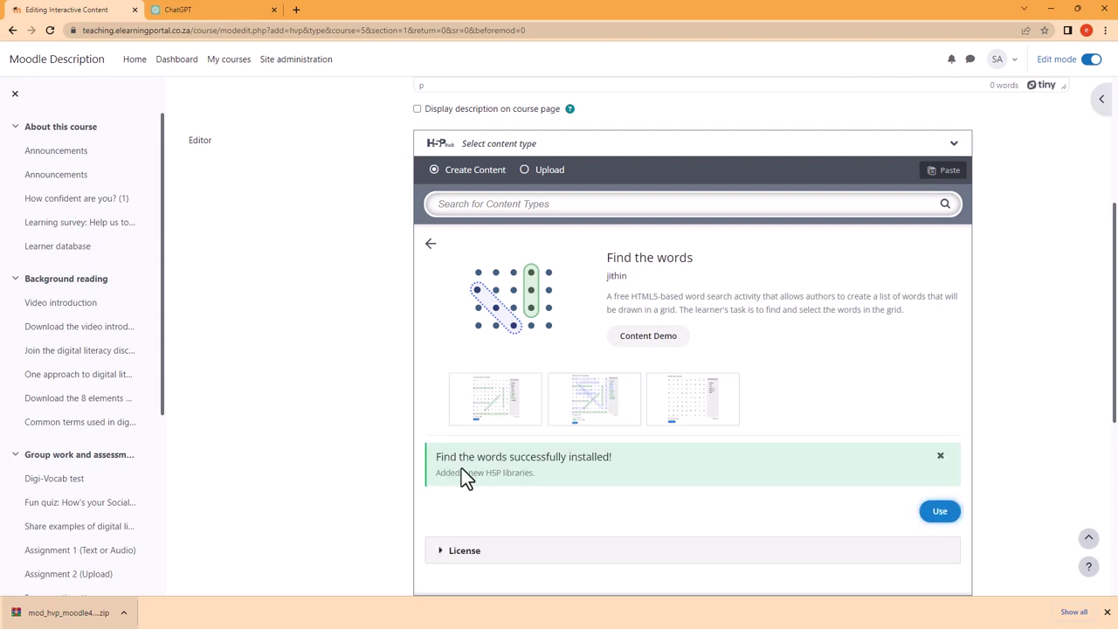
Use the Find the words content type for the activity and title it "Digital Literacy Game"
left_click(941, 512)
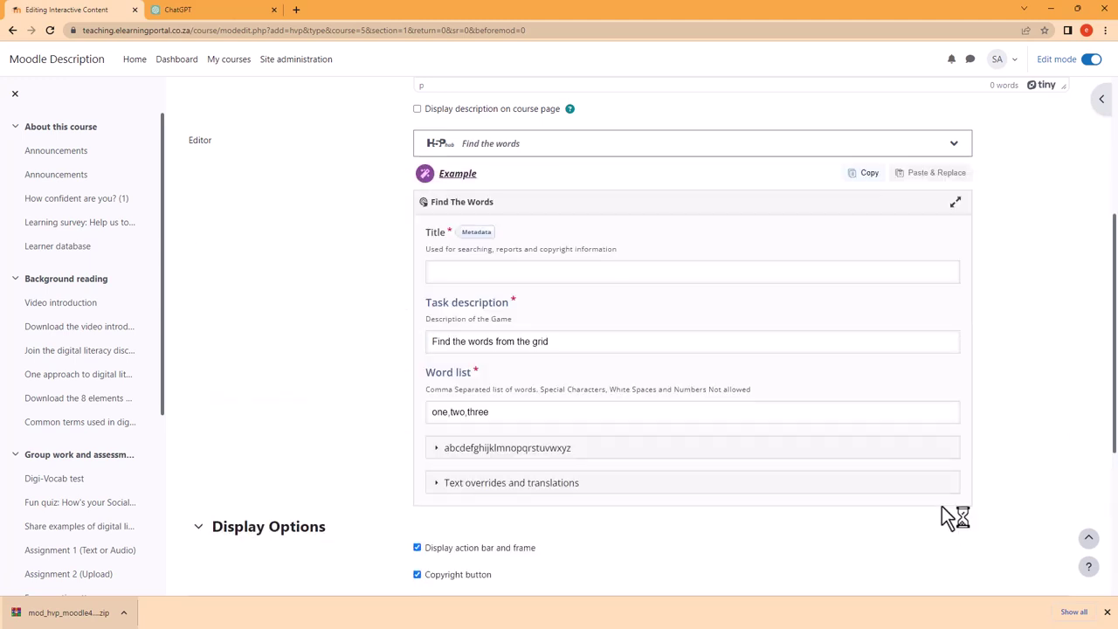
left_click(479, 272)
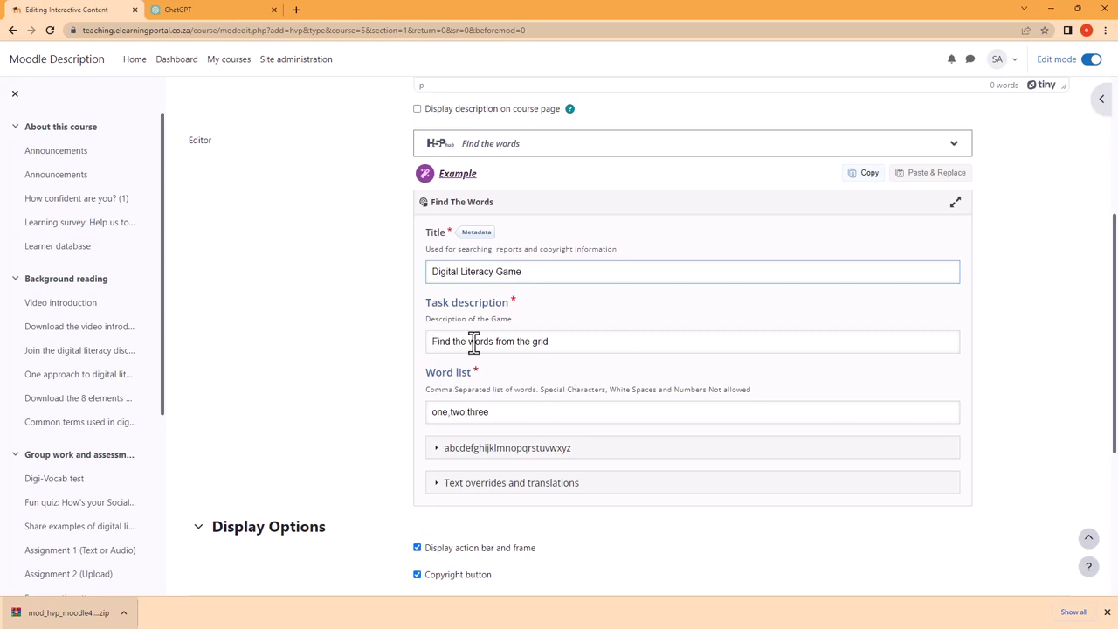
scroll(557, 341, "down", 2)
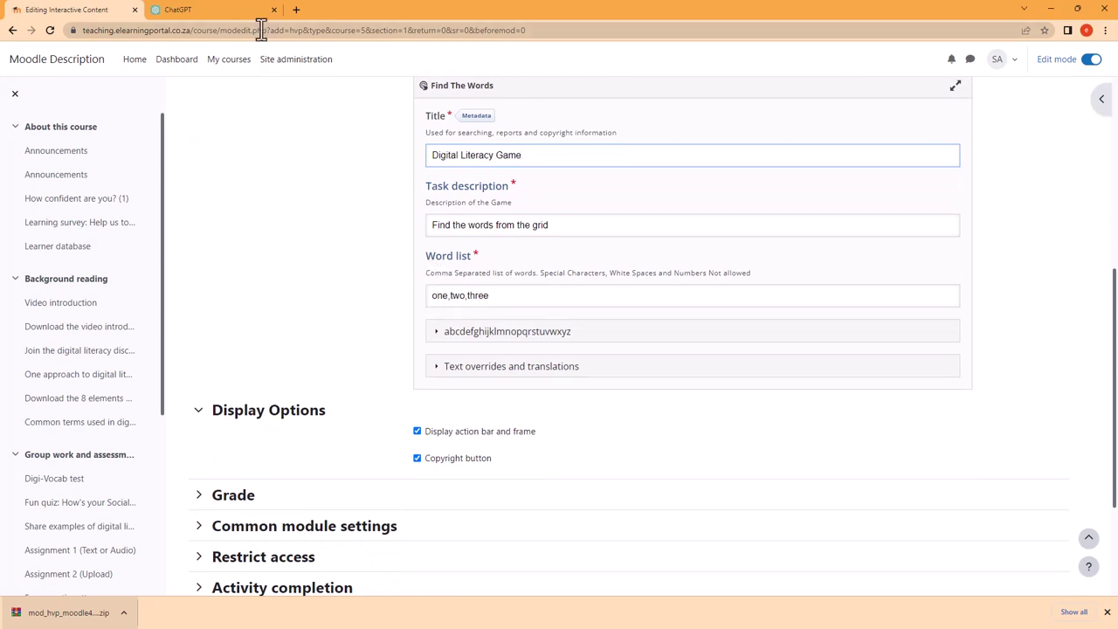
Replace the sample entries in the word list with Digital Literacy, Computer Literacy and Internet Literacy, copied from the ChatGPT glossary
left_click(233, 9)
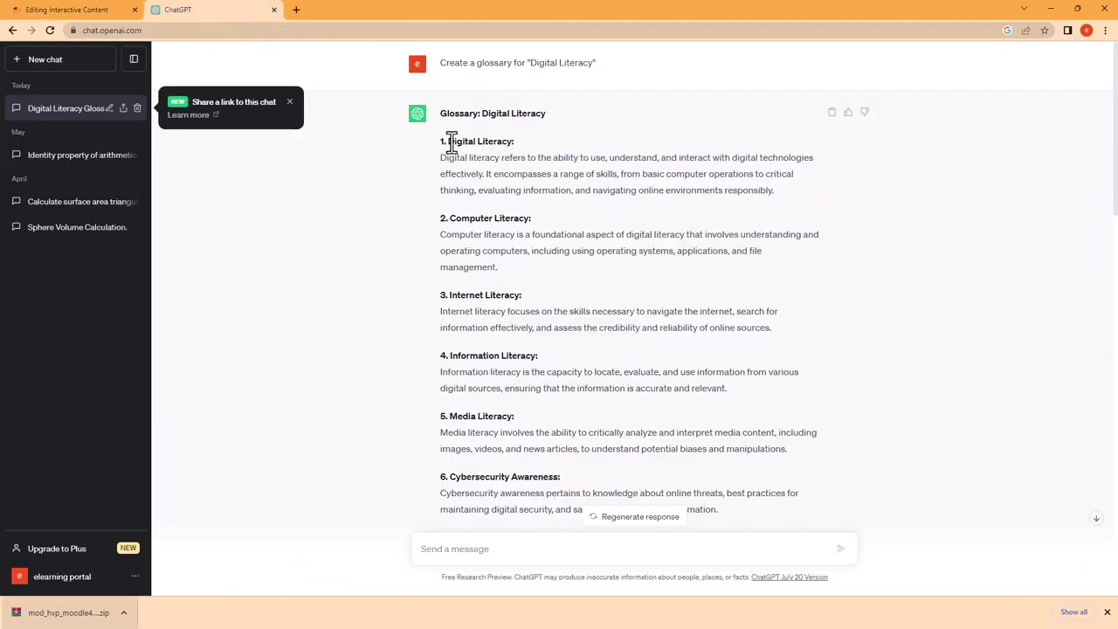
left_click_drag(452, 144, 516, 143)
right_click(509, 148)
left_click(532, 159)
left_click(110, 7)
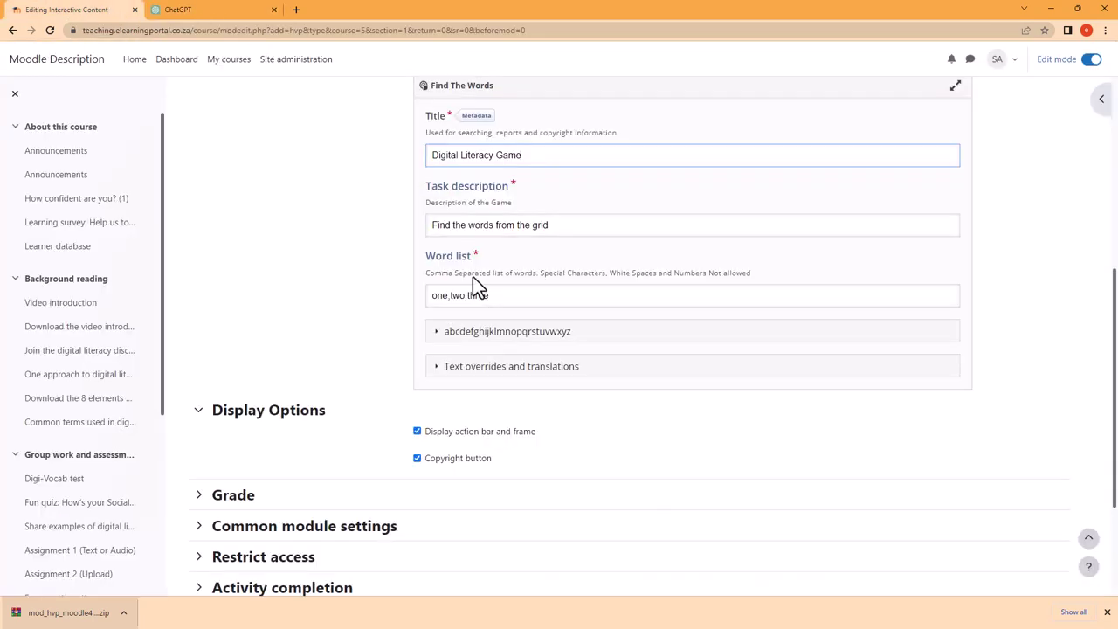
left_click_drag(433, 299, 447, 297)
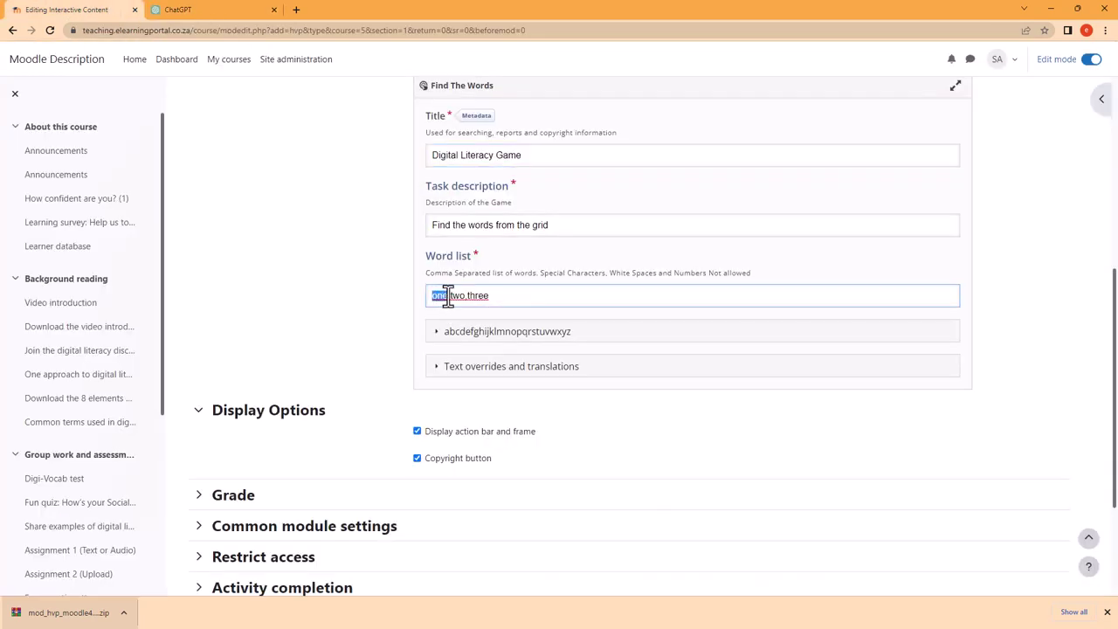
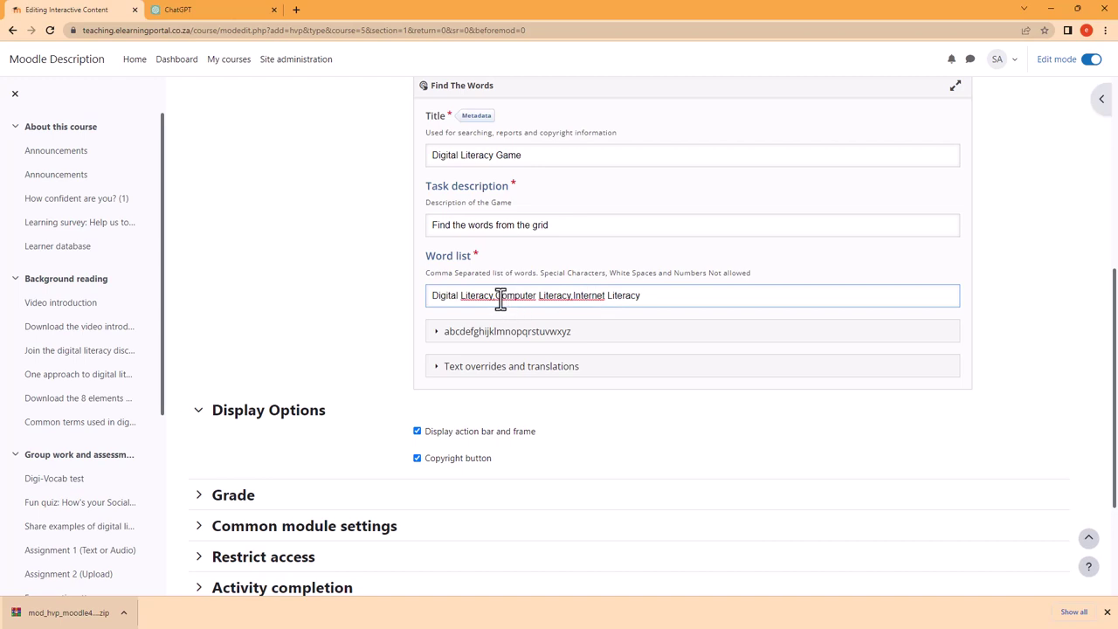
Remove the word "Literacy" from each word list entry, leaving only Digital, Computer and Internet
left_click(494, 295)
key("BackSpace")
key("BackSpace")
key("BackSpace")
key("BackSpace")
key("BackSpace")
key("BackSpace")
key("BackSpace")
key("BackSpace")
key("BackSpace")
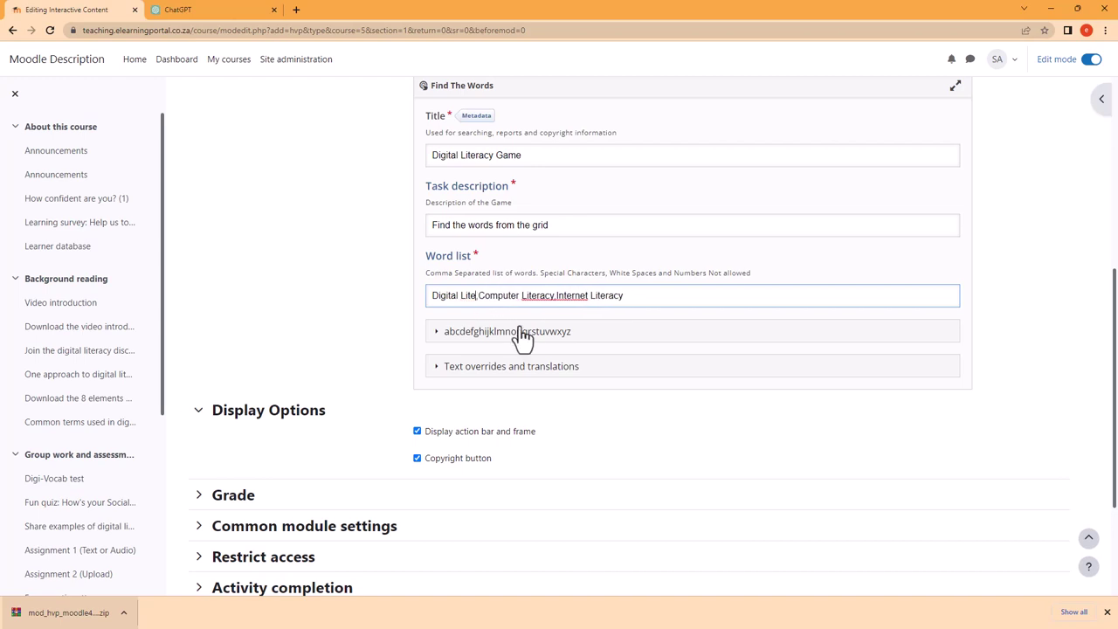
left_click(538, 299)
key("BackSpace")
key("BackSpace")
key("BackSpace")
key("BackSpace")
key("BackSpace")
key("BackSpace")
key("BackSpace")
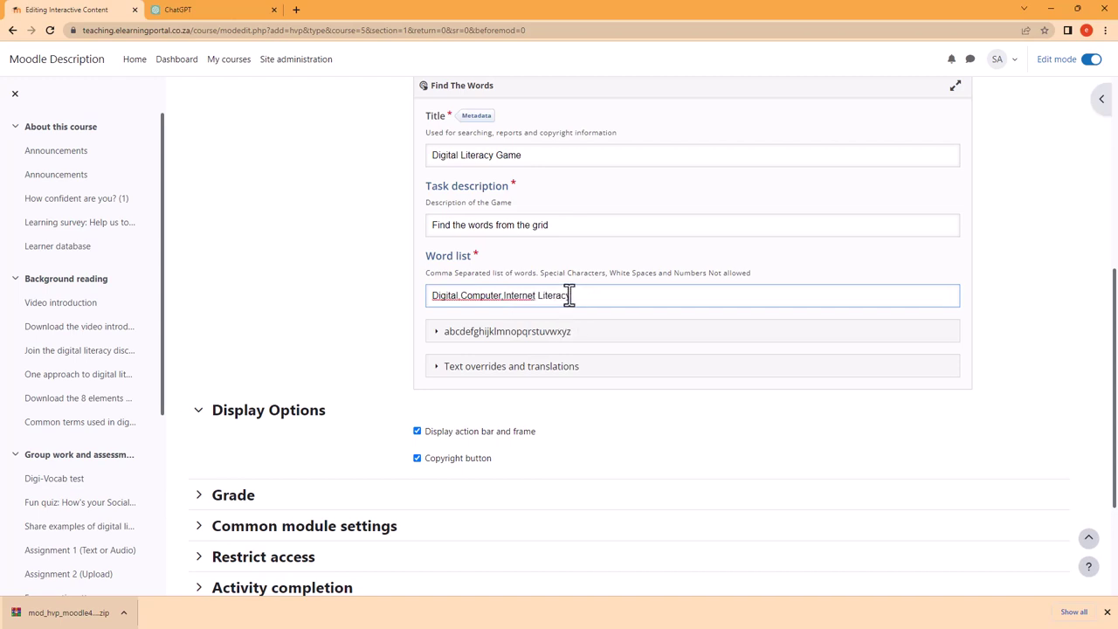
key("BackSpace")
Add a space after each comma in the word list and a trailing comma after Internet
left_click(461, 296)
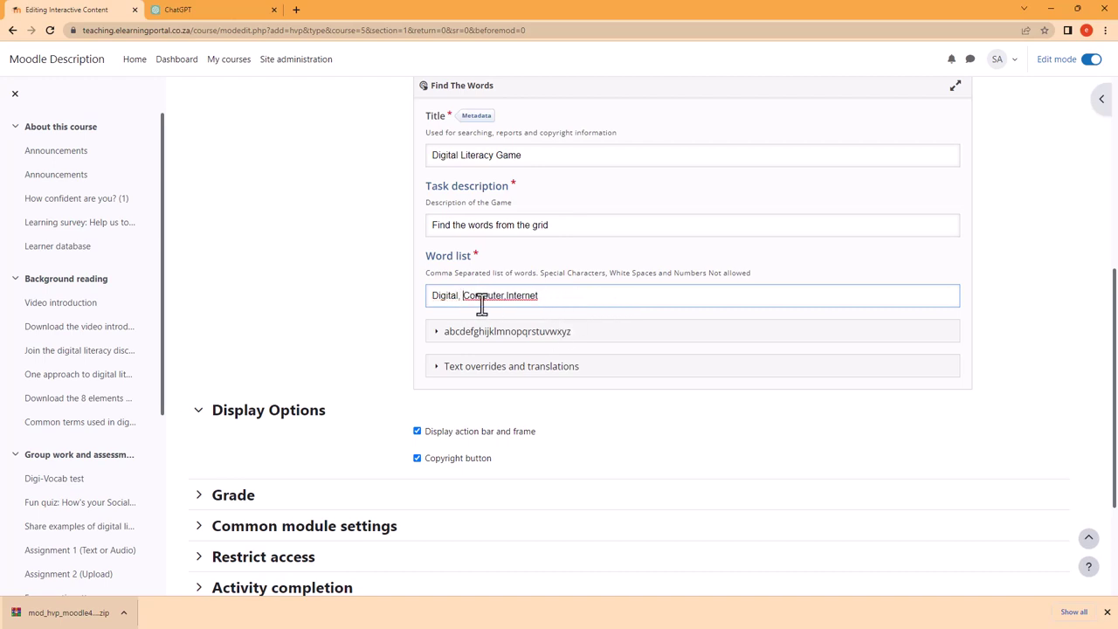
left_click(506, 296)
left_click(561, 296)
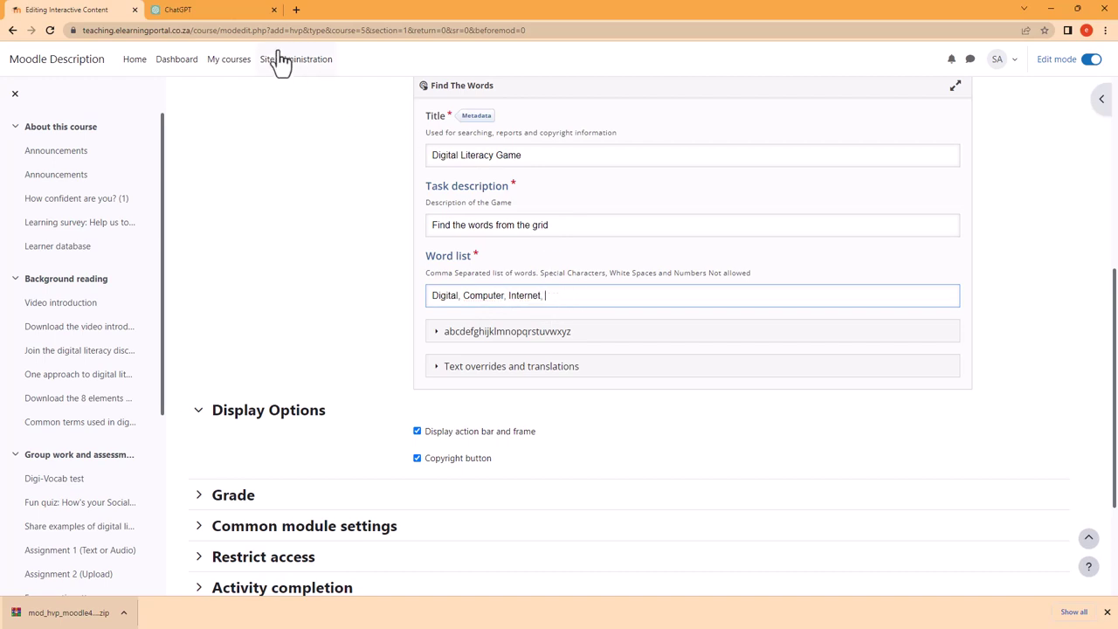
Copy "Information" from the fourth ChatGPT glossary term and add it to the Moodle word list, followed by a comma
left_click(228, 10)
left_click_drag(449, 356, 502, 354)
key("ctrl+c")
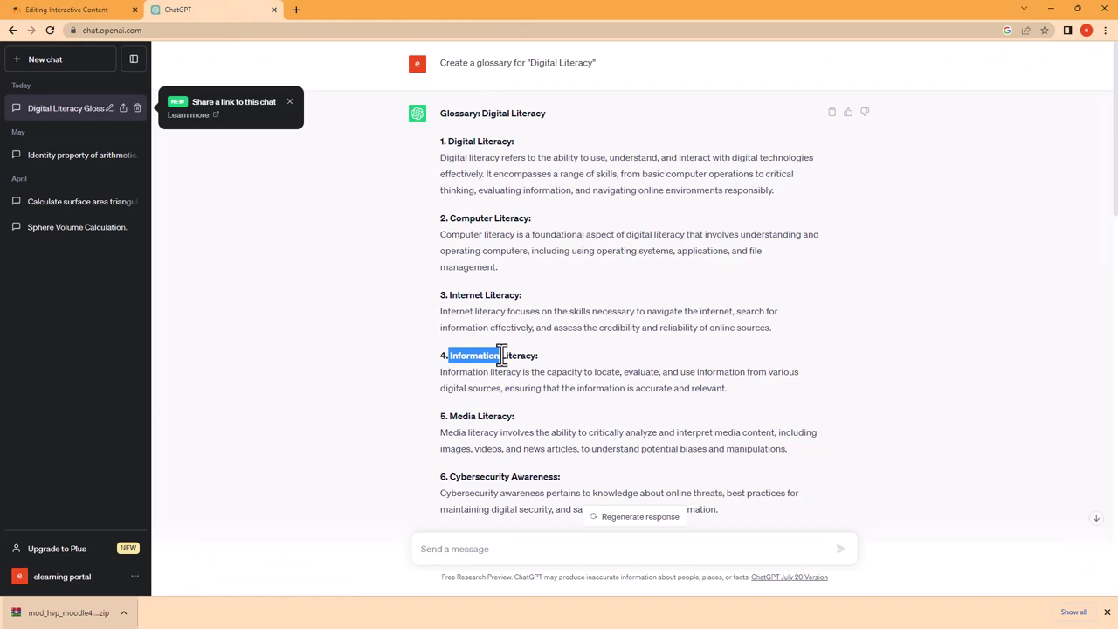
left_click(85, 12)
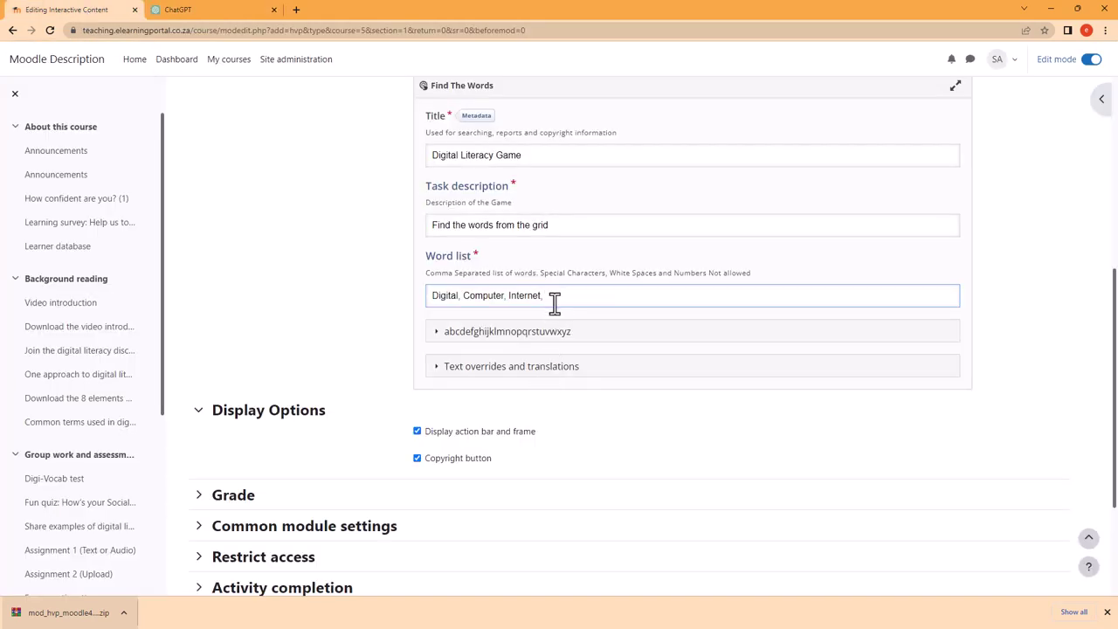
key("ctrl+v")
type(",")
Copy "Media" from the fifth ChatGPT glossary term and append it to the Moodle word list with a comma
left_click(225, 13)
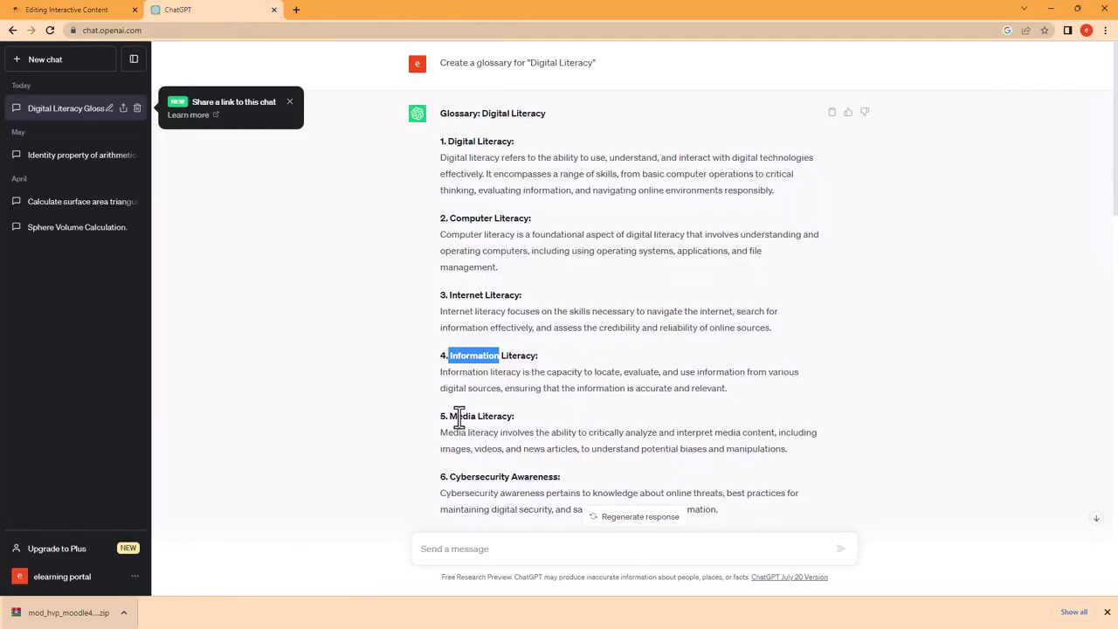
left_click_drag(450, 416, 475, 415)
key("ctrl+c")
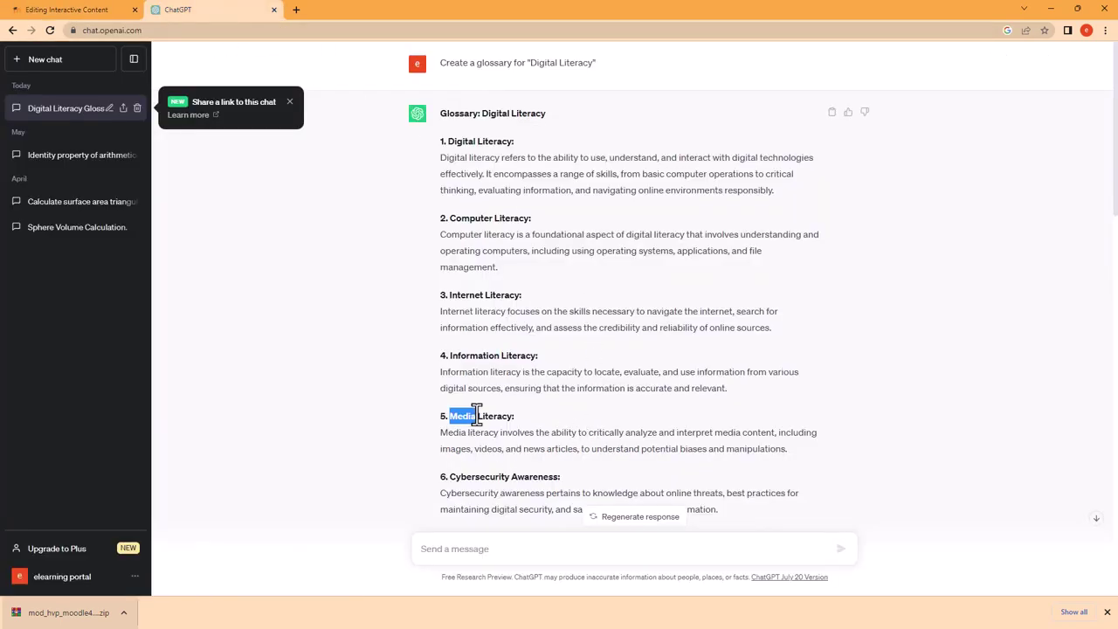
left_click(76, 10)
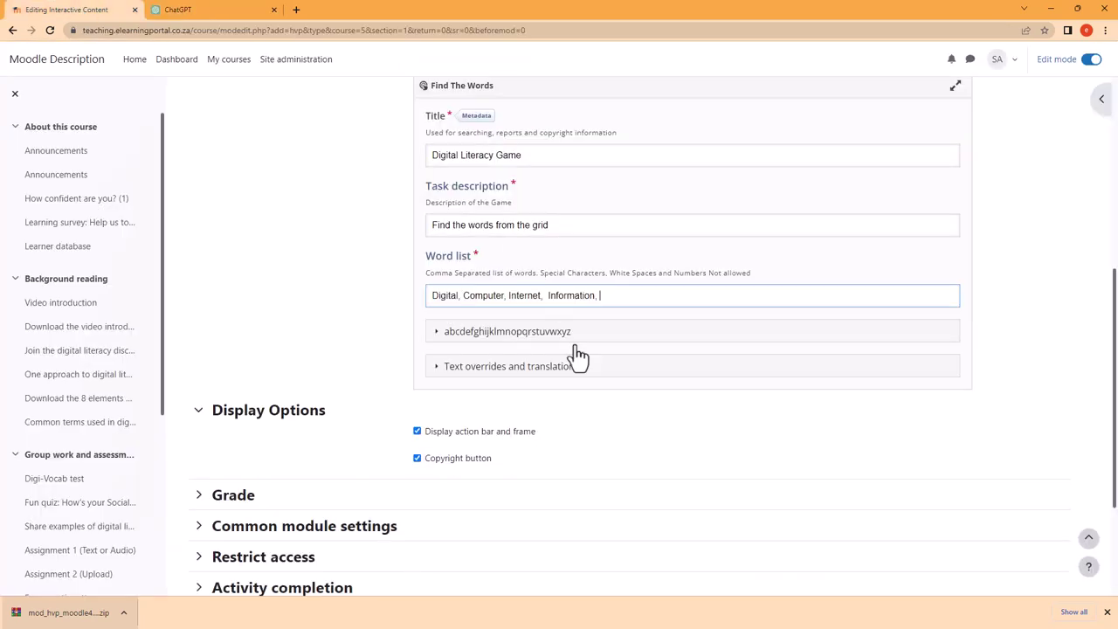
key("ctrl+v")
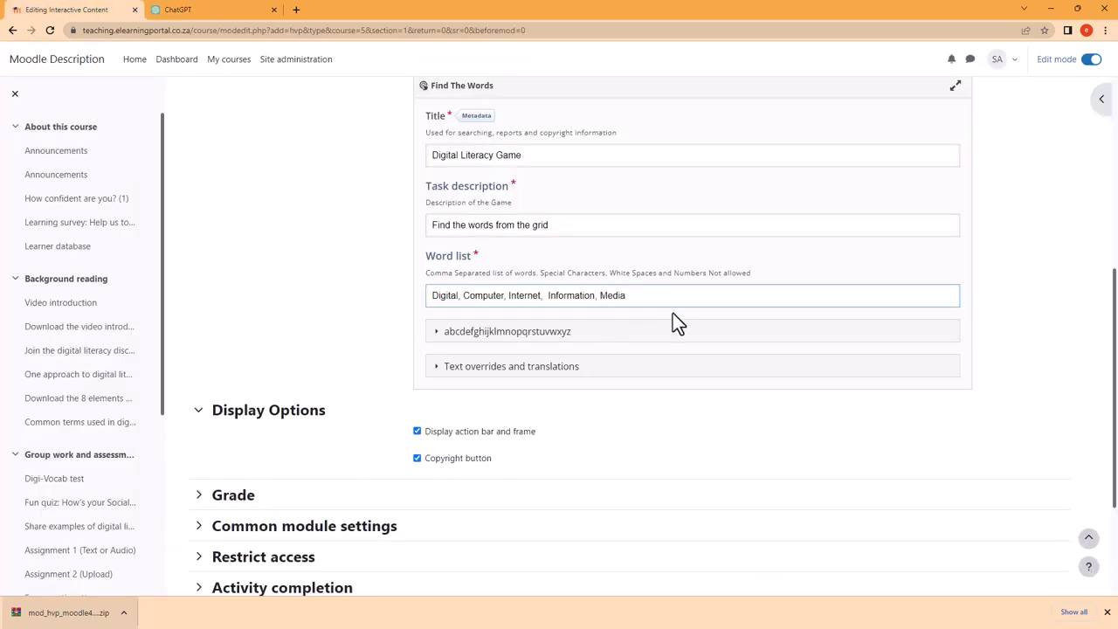
type(",")
Copy "Cybersecurity" from the sixth ChatGPT glossary term and append it to the Moodle word list
left_click(199, 12)
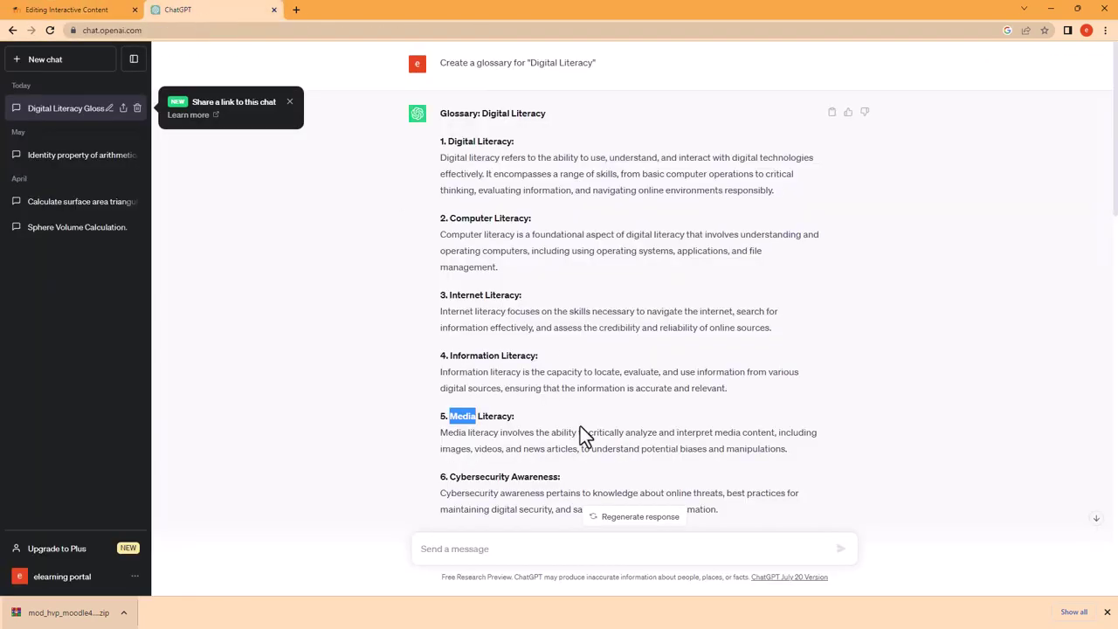
scroll(476, 463, "down", 1)
left_click_drag(450, 419, 510, 419)
key("ctrl+c")
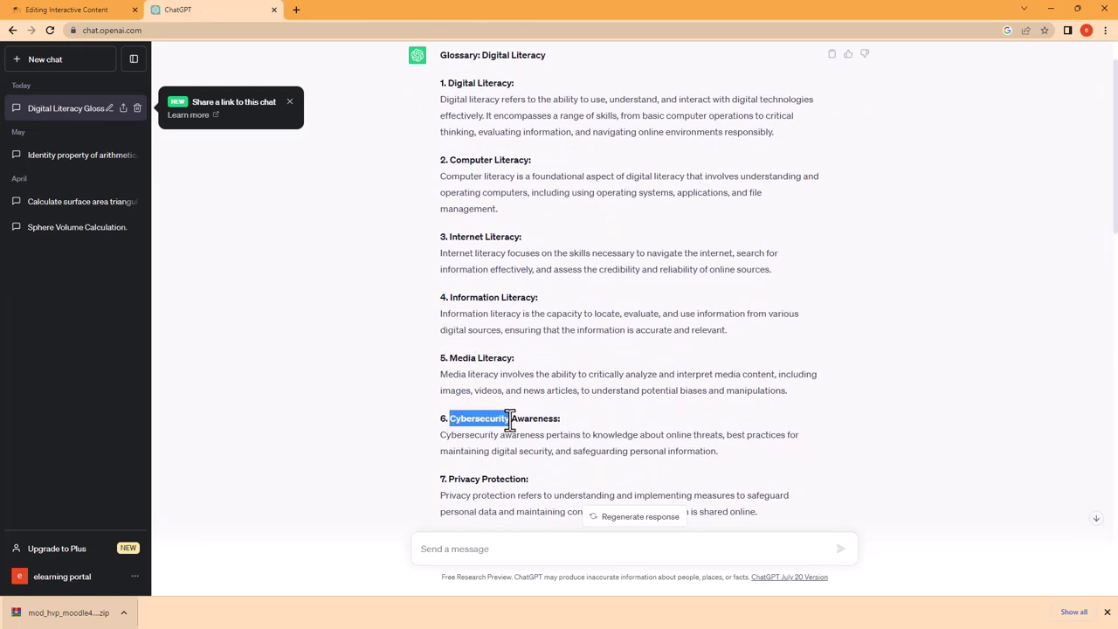
left_click(55, 12)
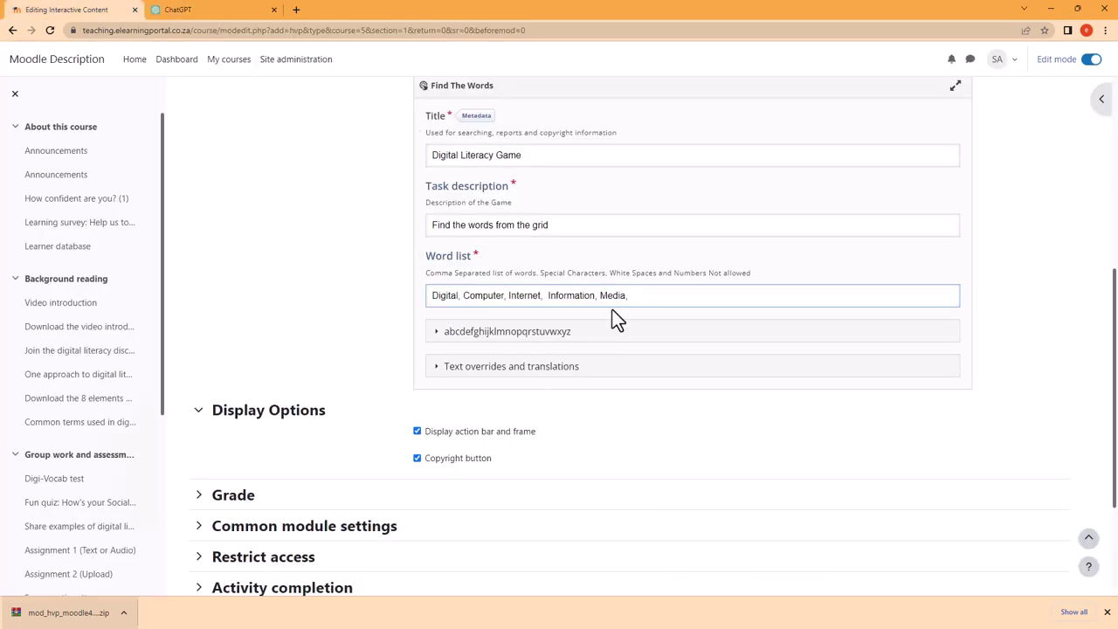
left_click(643, 297)
key("ctrl+v")
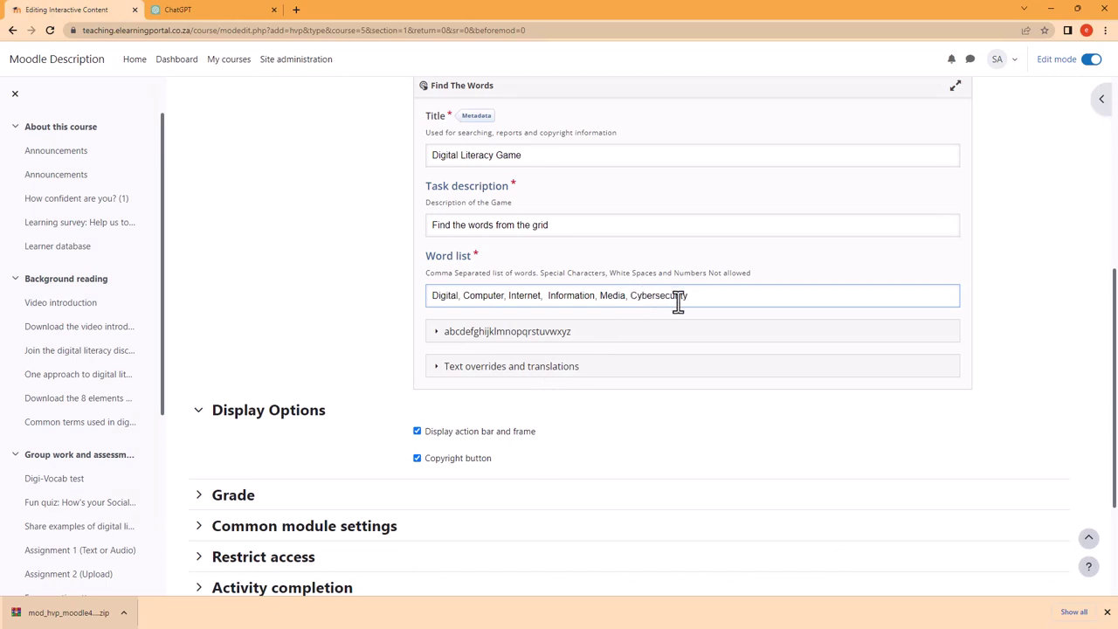
Copy "Privacy" from the seventh ChatGPT glossary term and append it to the comma-separated Moodle word list
left_click(189, 10)
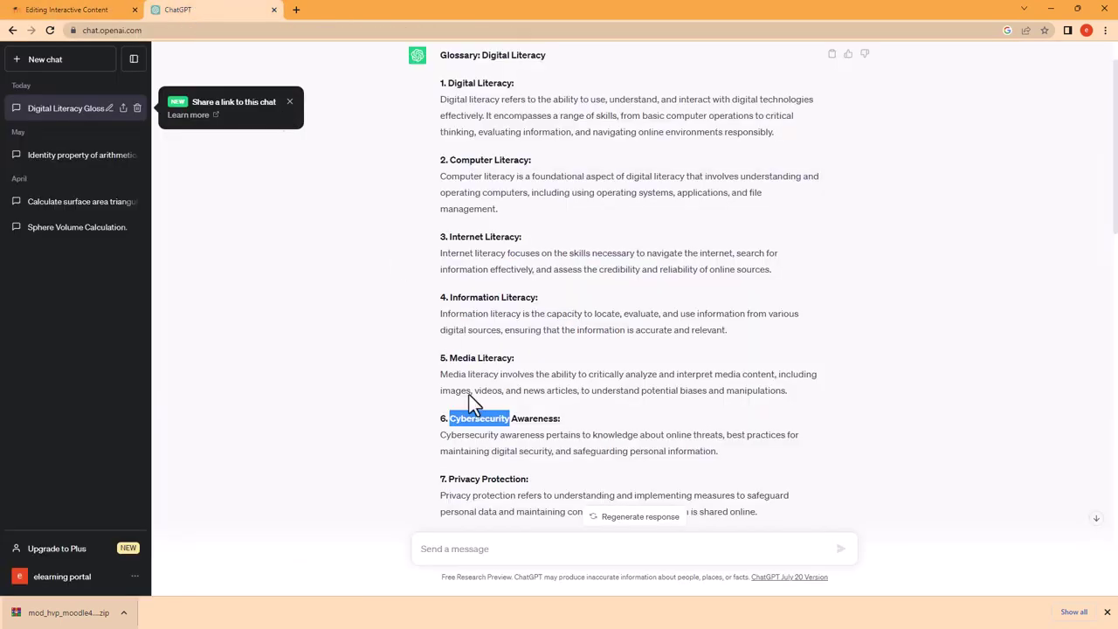
scroll(463, 384, "down", 1)
left_click_drag(449, 363, 483, 365)
key("ctrl+c")
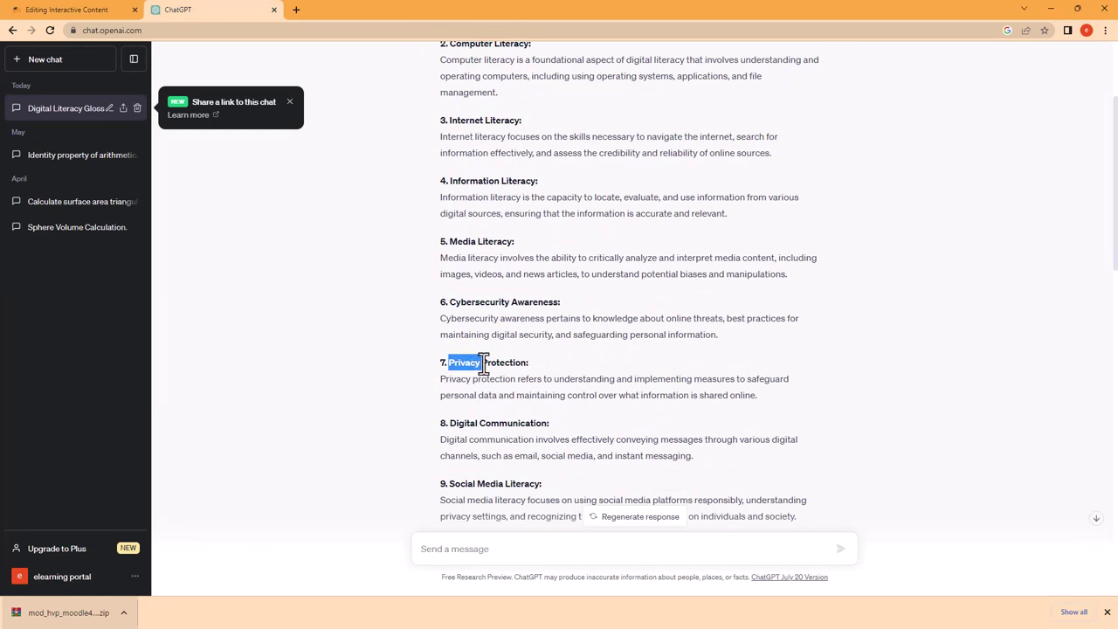
left_click(115, 10)
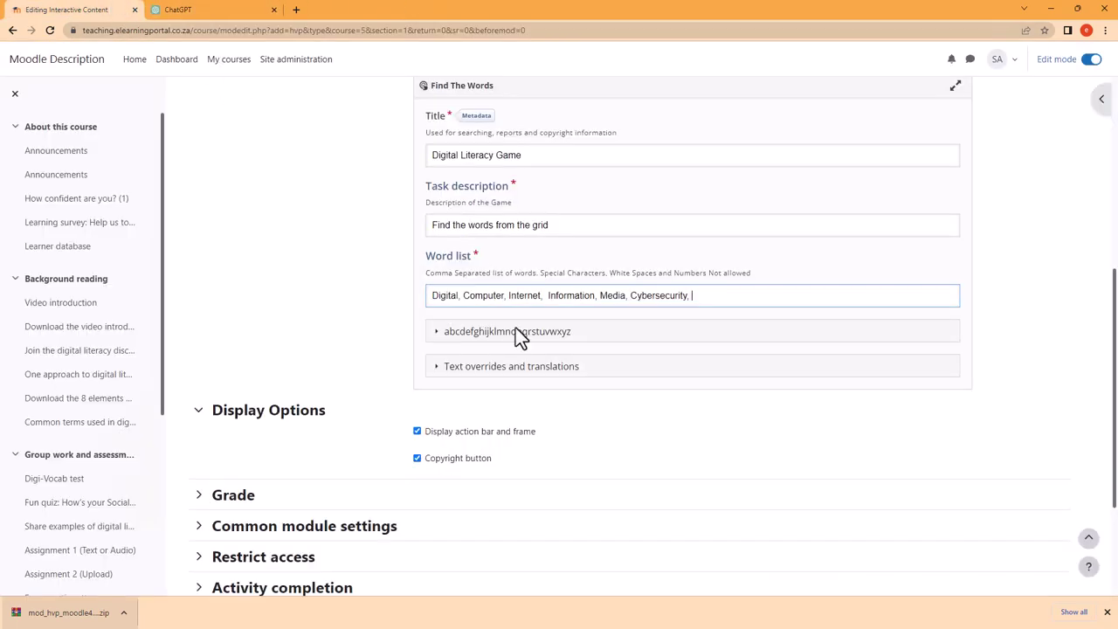
key("ctrl+v")
Take "Coding" from the Coding and Programming term in the ChatGPT glossary and add it as the last entry of the Moodle word list
left_click(200, 12)
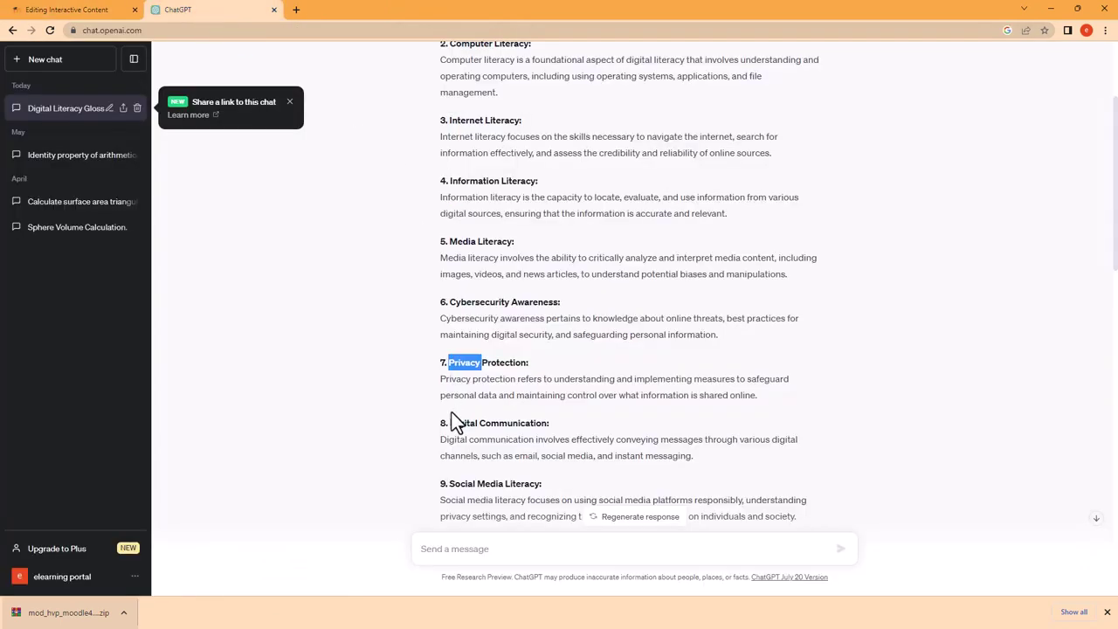
scroll(454, 367, "down", 2)
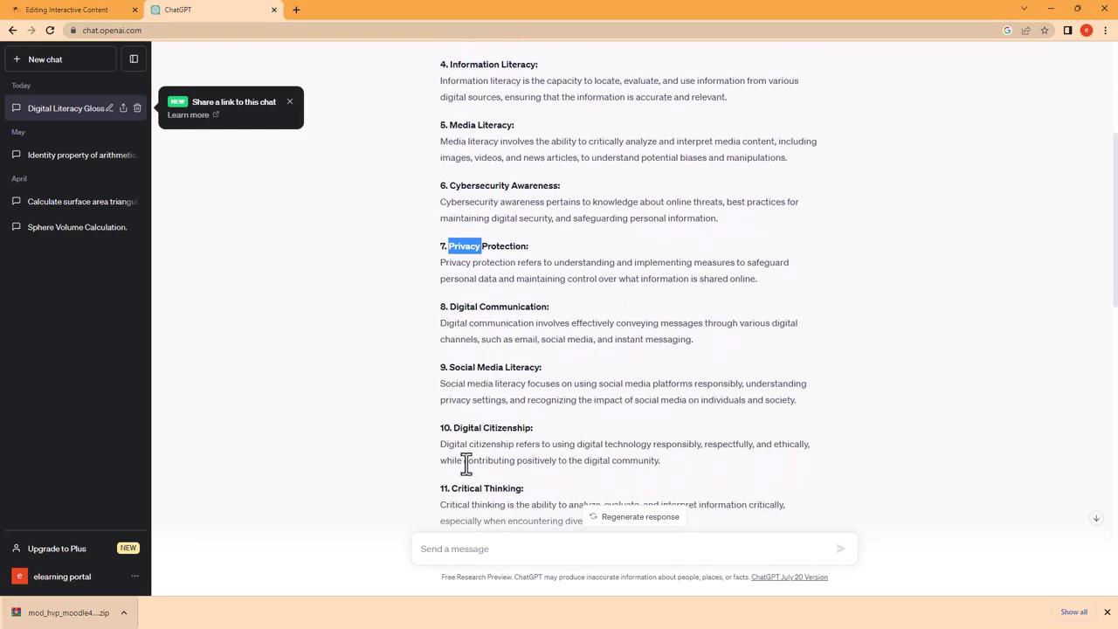
scroll(466, 465, "down", 5)
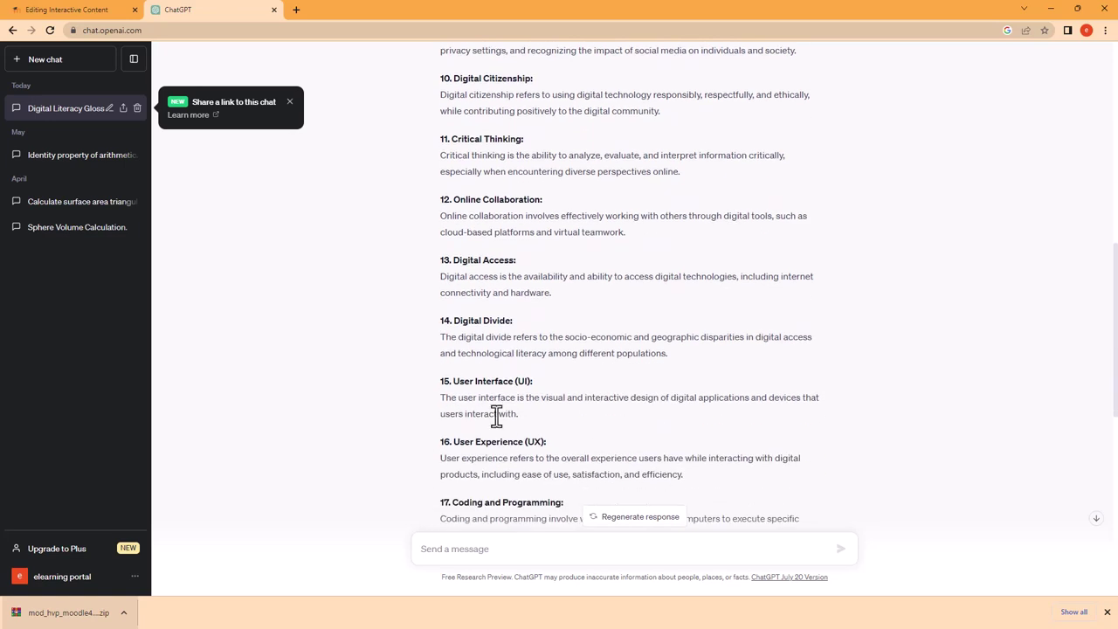
scroll(481, 401, "down", 2)
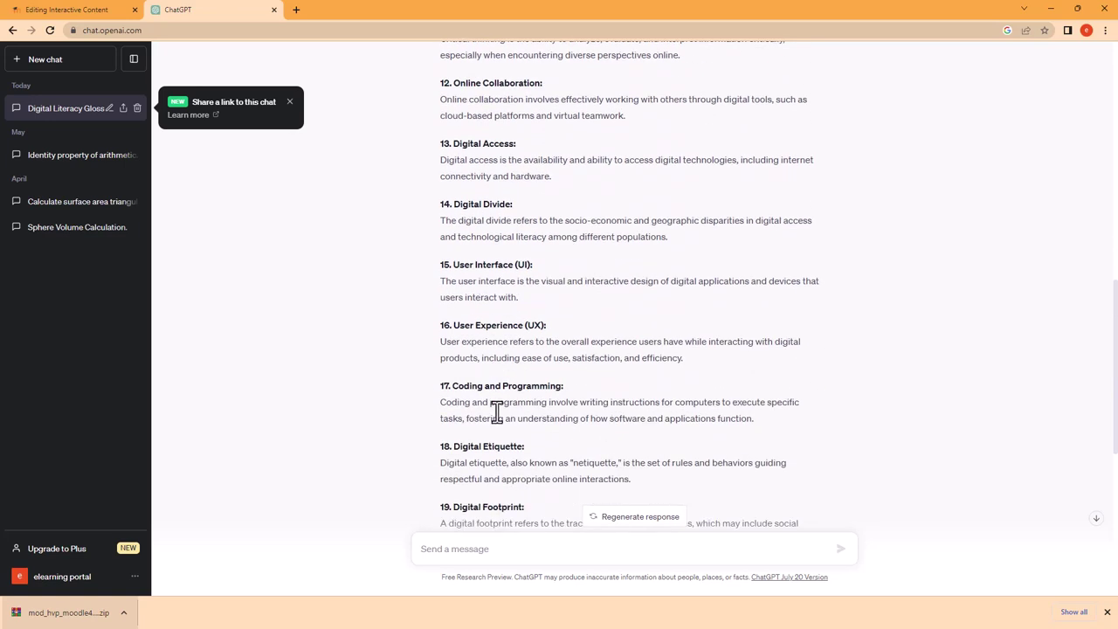
left_click_drag(454, 387, 479, 390)
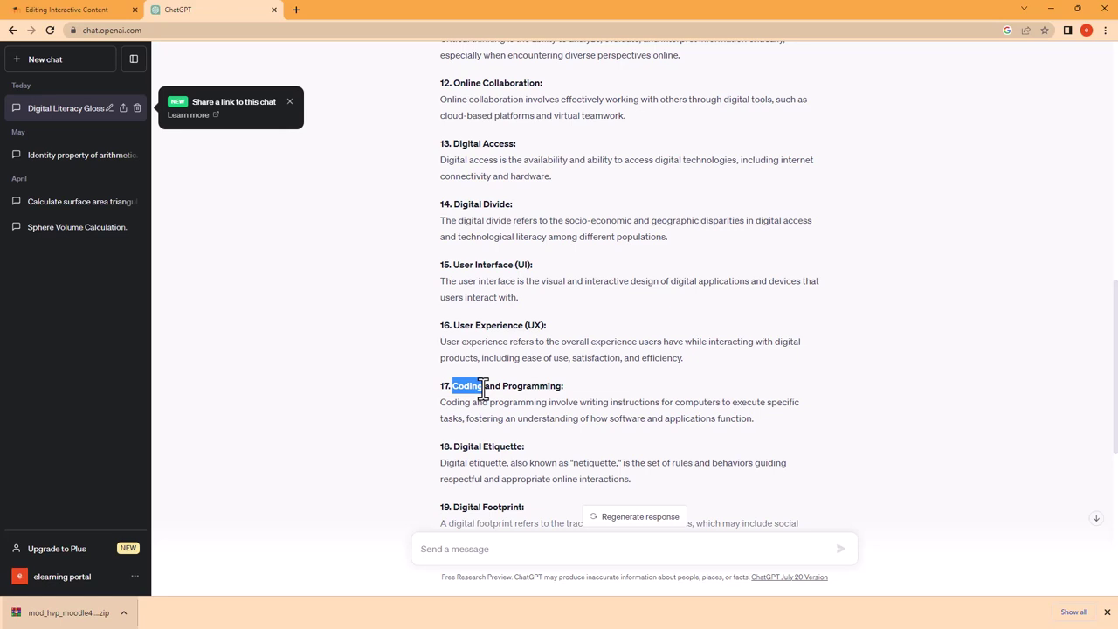
left_click(96, 11)
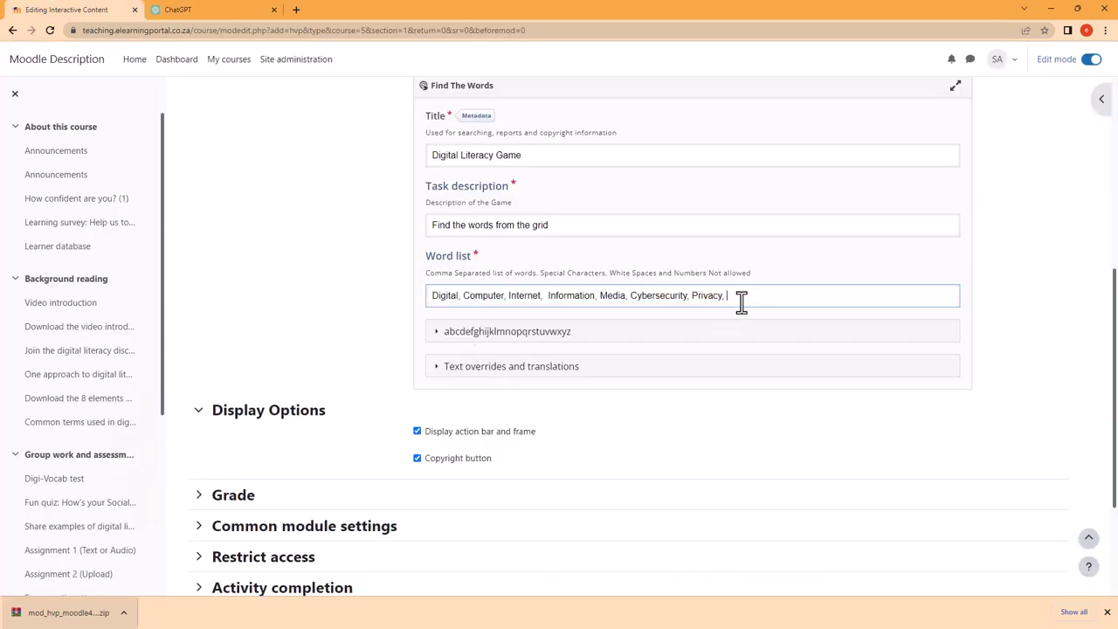
type("Coding")
Expand the activity's Grade, Common module settings and Restrict access sections and review their options
scroll(334, 306, "down", 2)
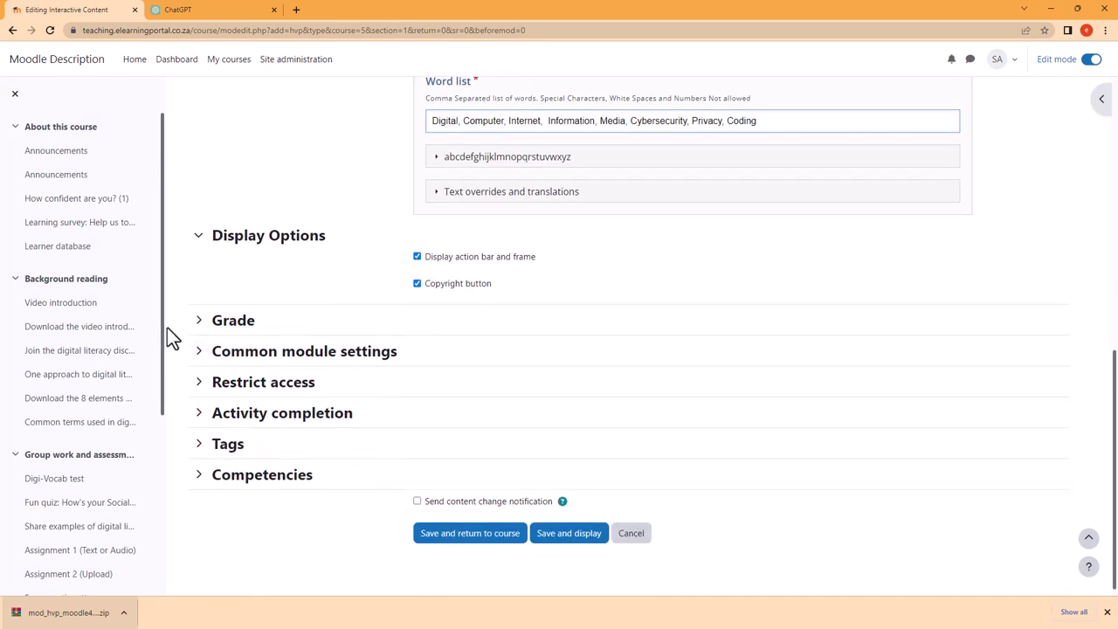
left_click(198, 321)
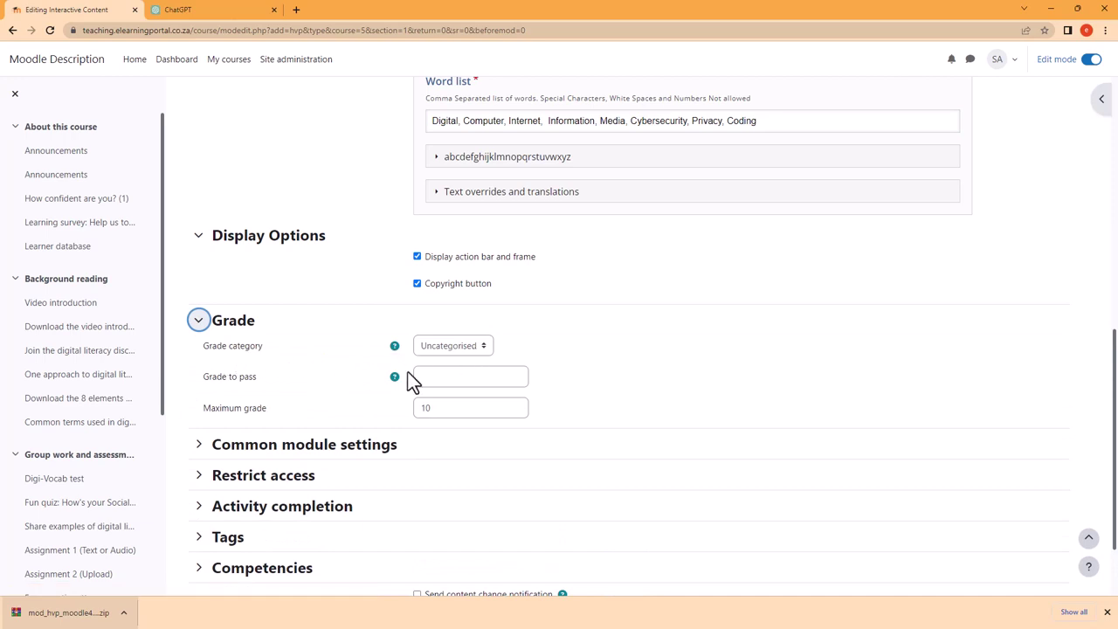
scroll(312, 400, "down", 2)
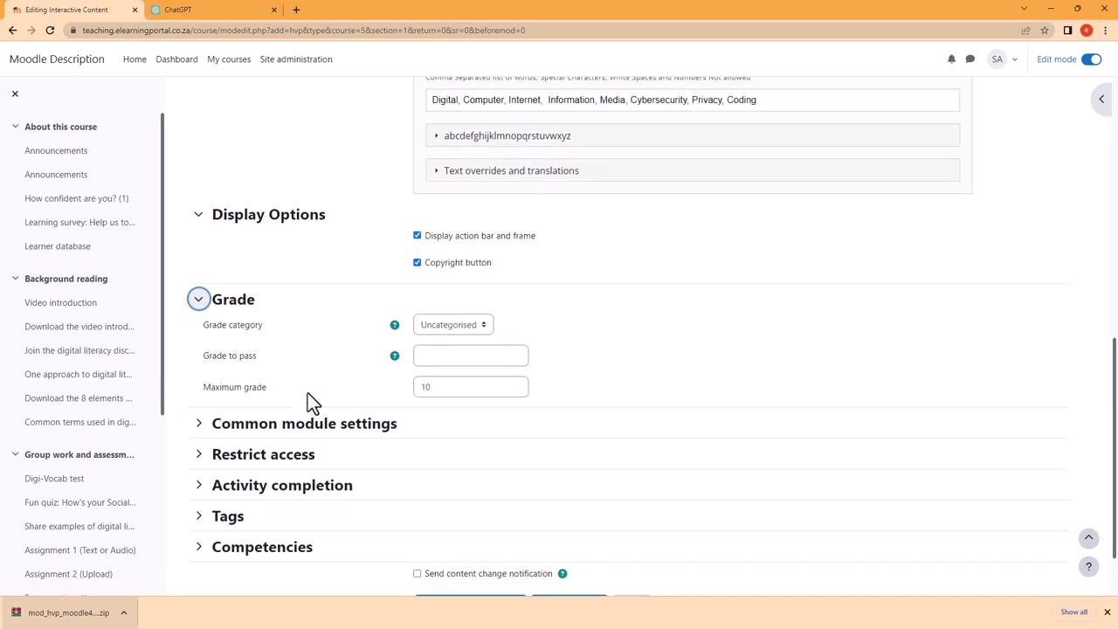
left_click(198, 343)
scroll(365, 267, "down", 1)
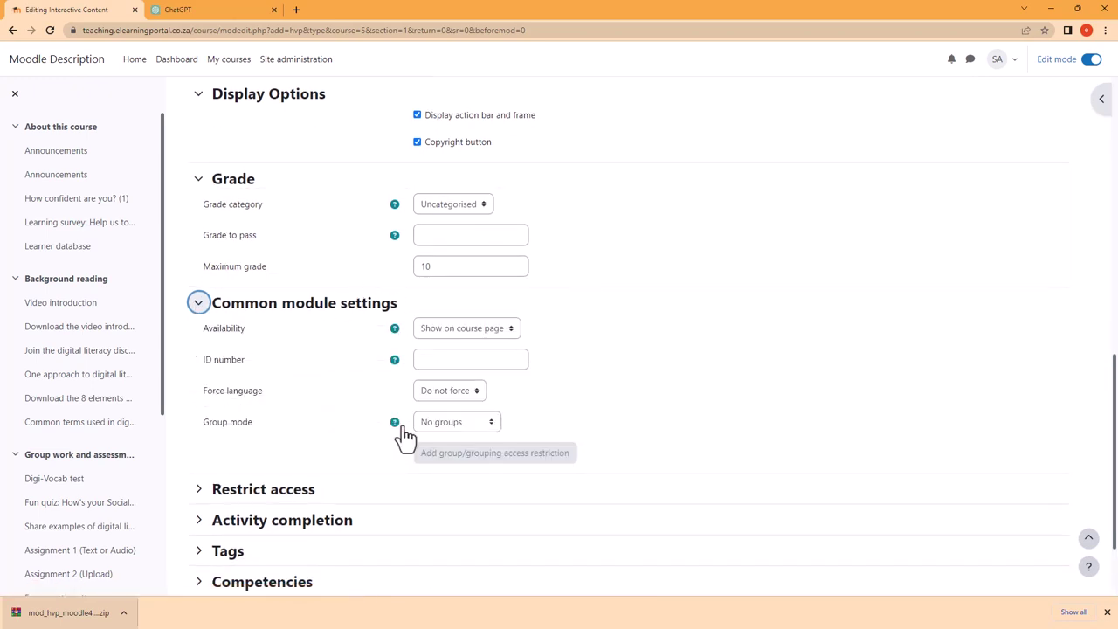
scroll(320, 412, "down", 2)
left_click(209, 374)
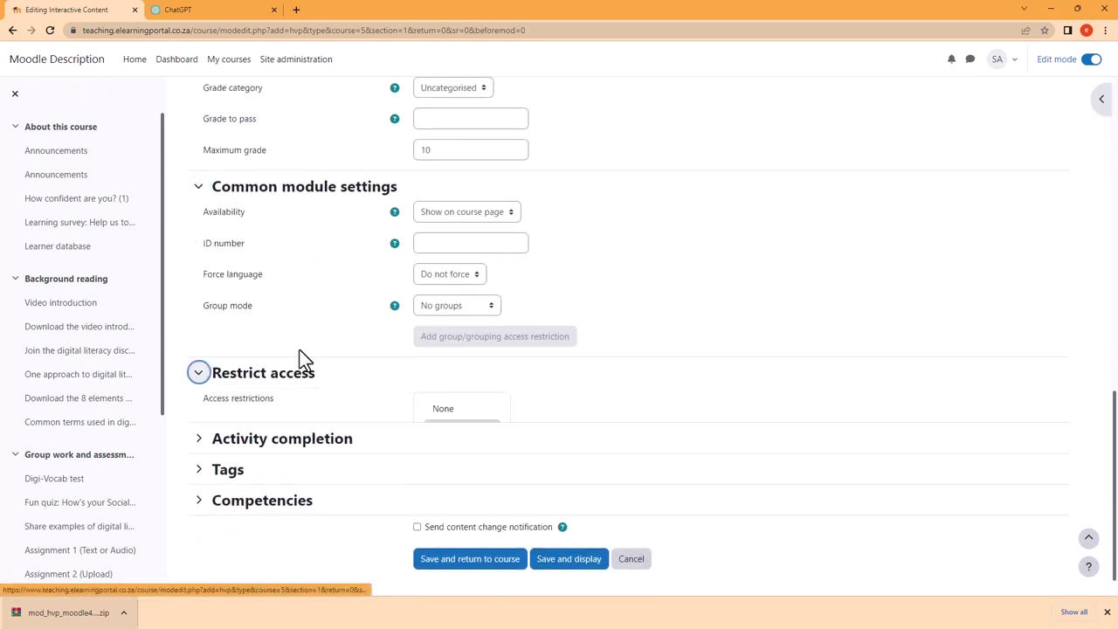
In Activity completion, set completion tracking to "Show activity as complete when conditions are met" and require students to receive a grade
left_click(198, 373)
left_click(200, 403)
scroll(376, 372, "down", 1)
left_click(462, 365)
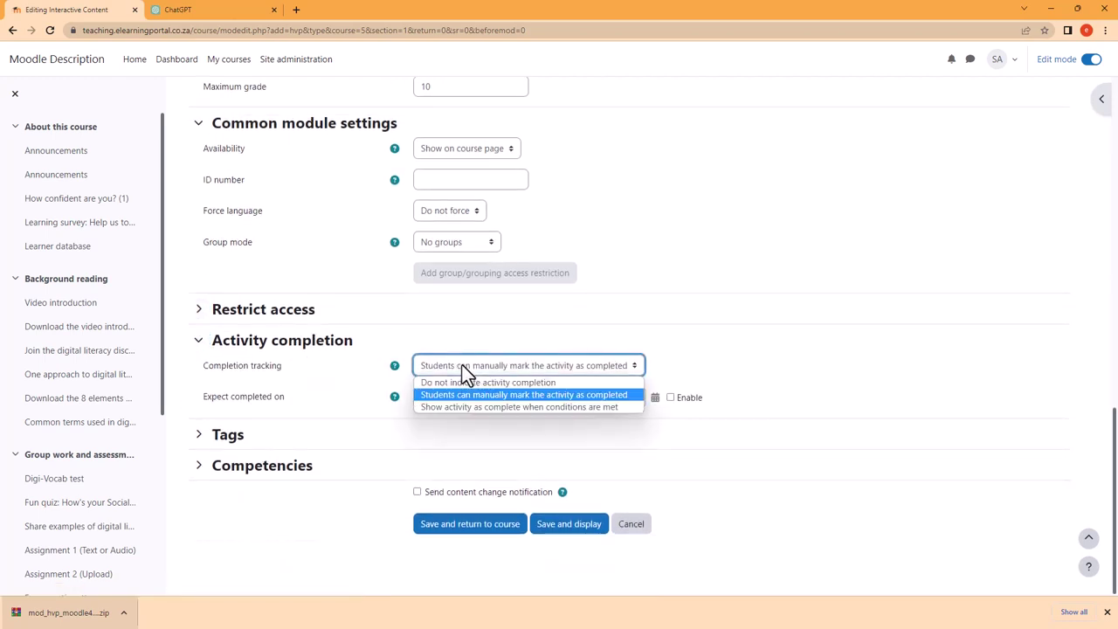
left_click(435, 409)
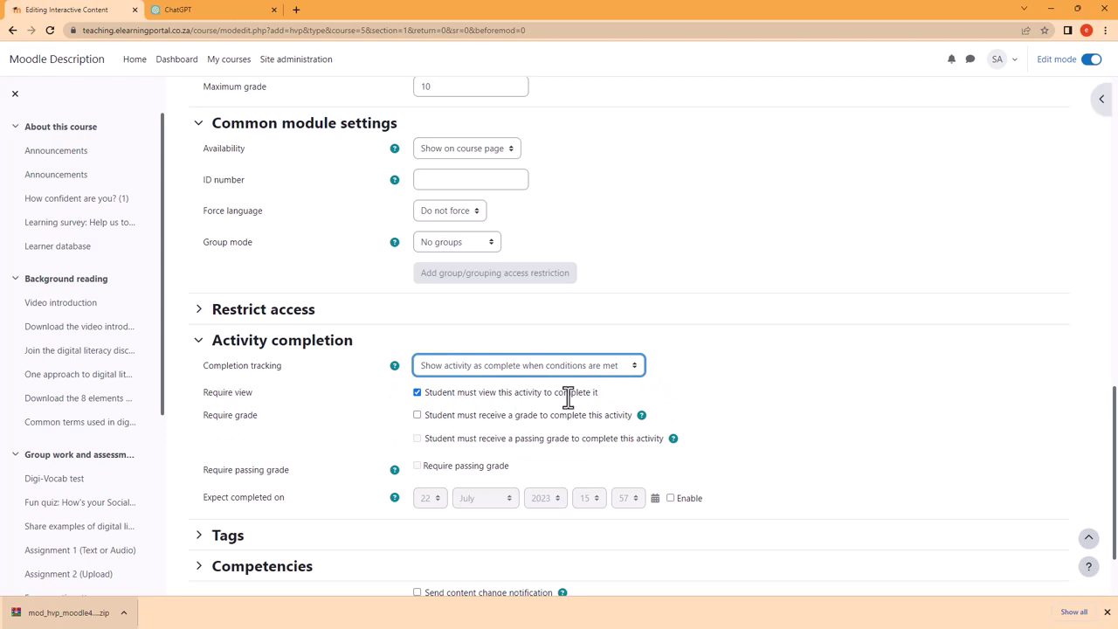
left_click(416, 415)
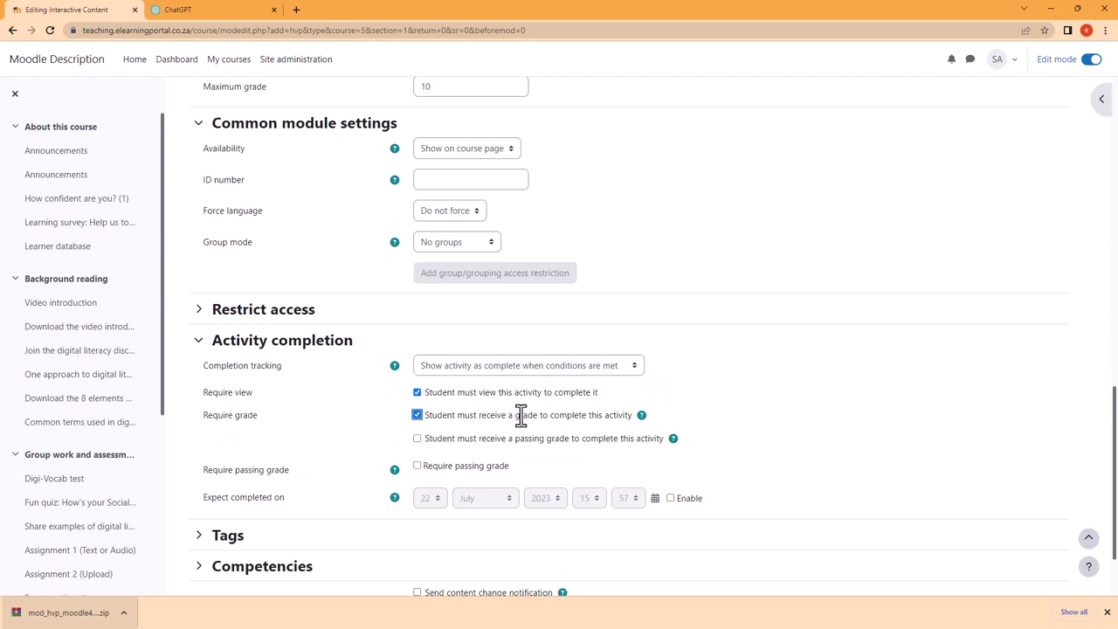
Review the game's title, task description and word list, and expand the letter-pool settings group to examine its overlap, vocabulary, solution and retry options
scroll(525, 414, "up", 9)
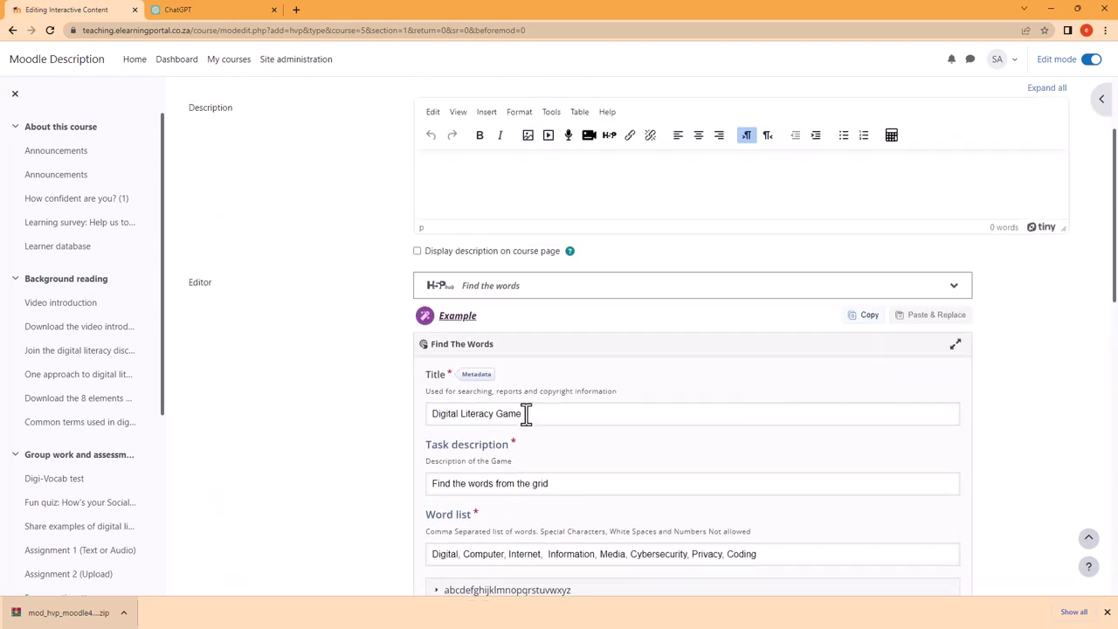
scroll(323, 417, "down", 6)
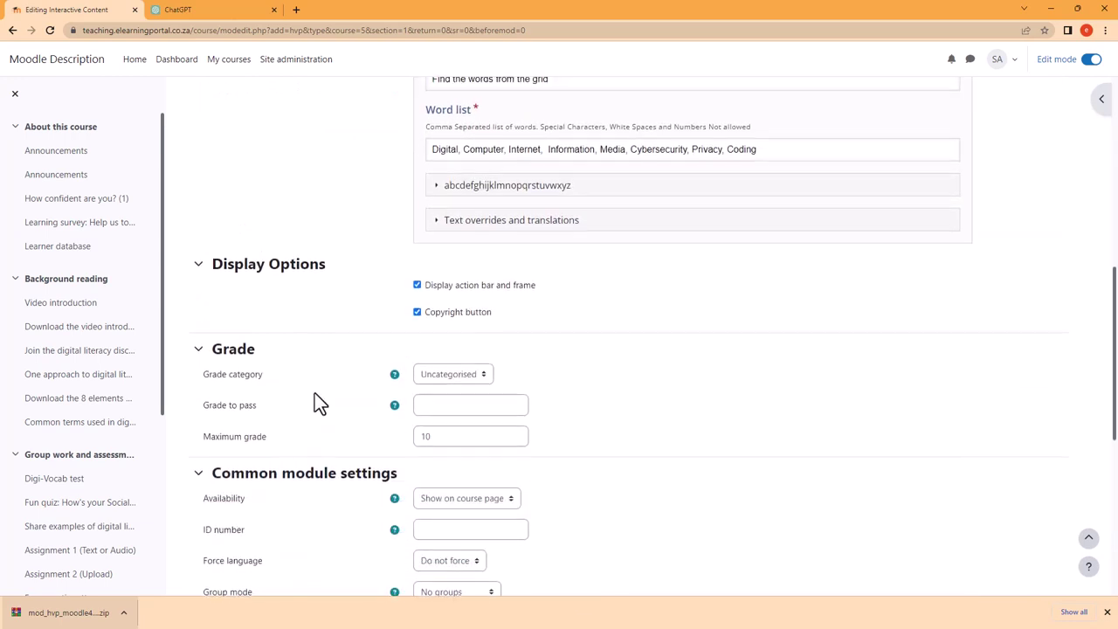
scroll(317, 402, "up", 3)
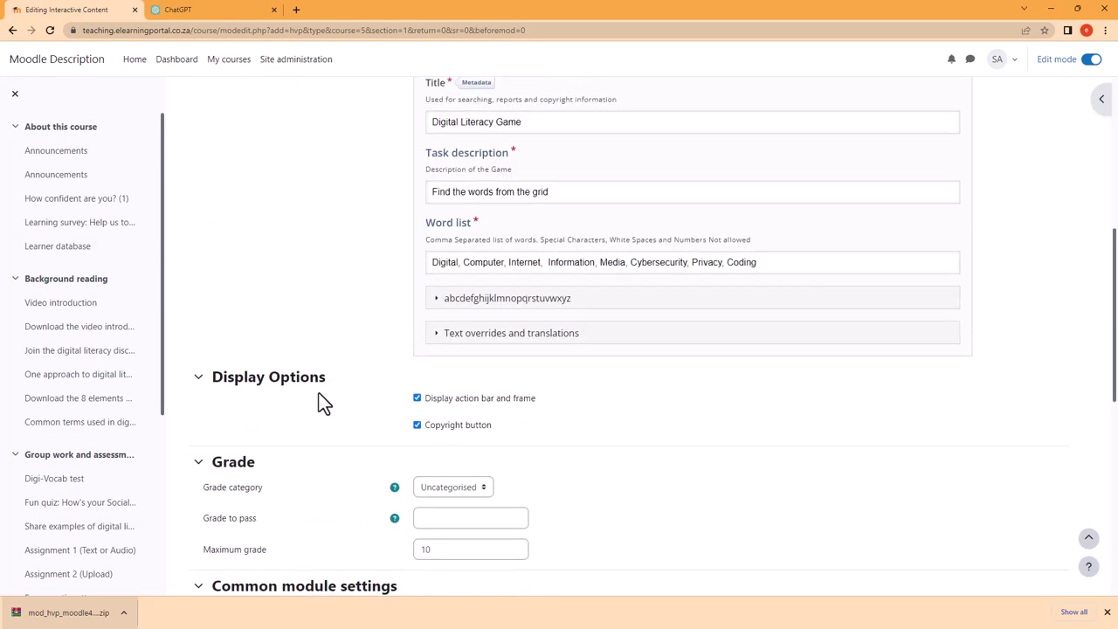
left_click(437, 306)
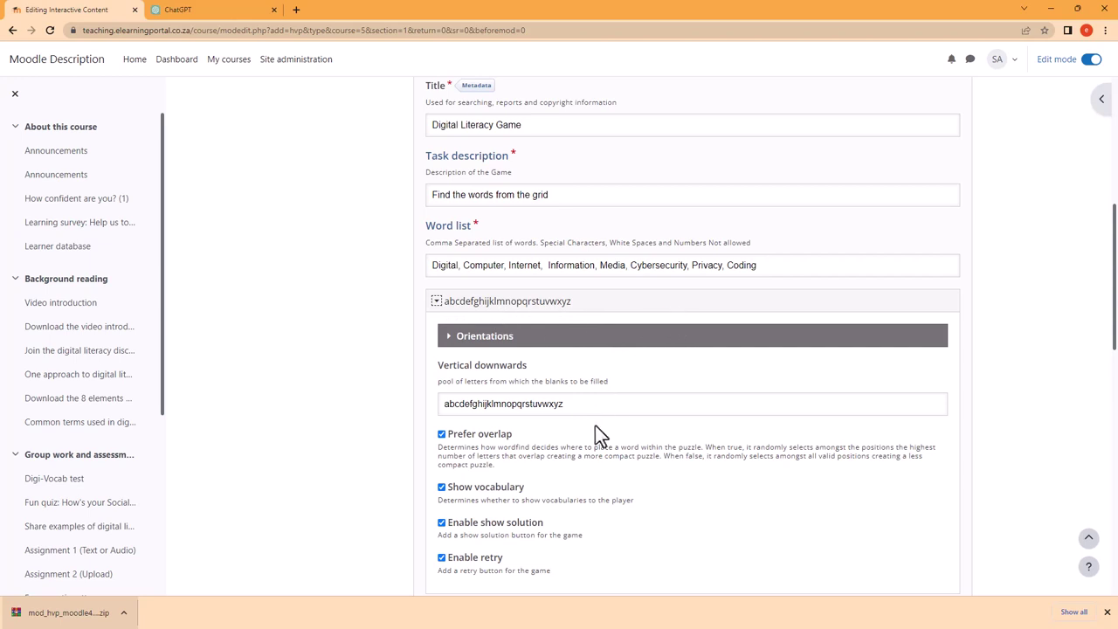
scroll(626, 433, "down", 3)
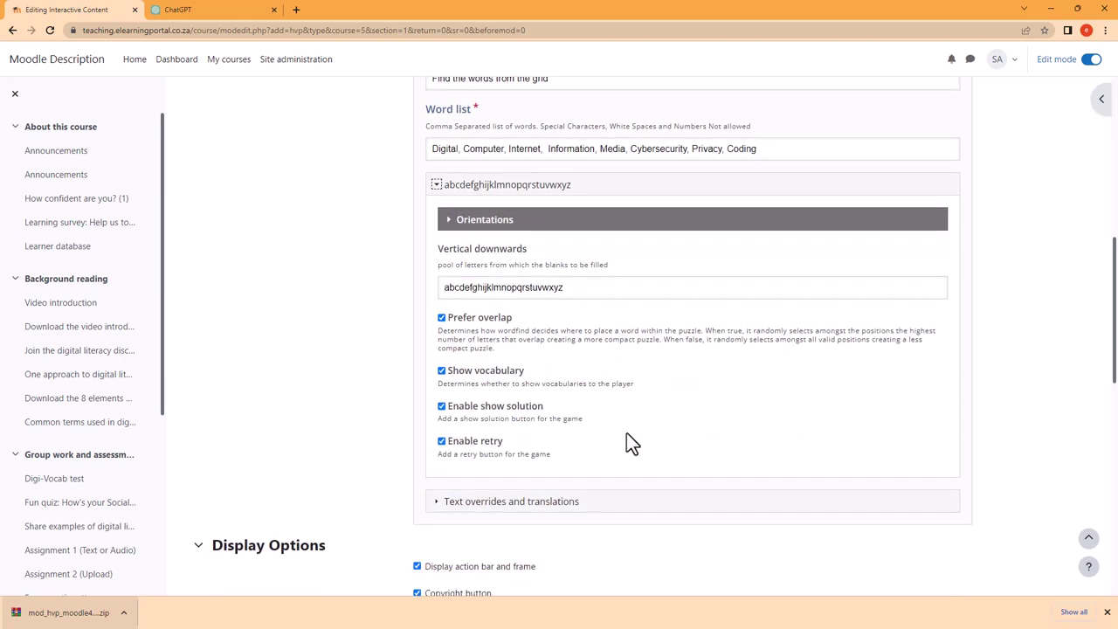
scroll(437, 324, "down", 1)
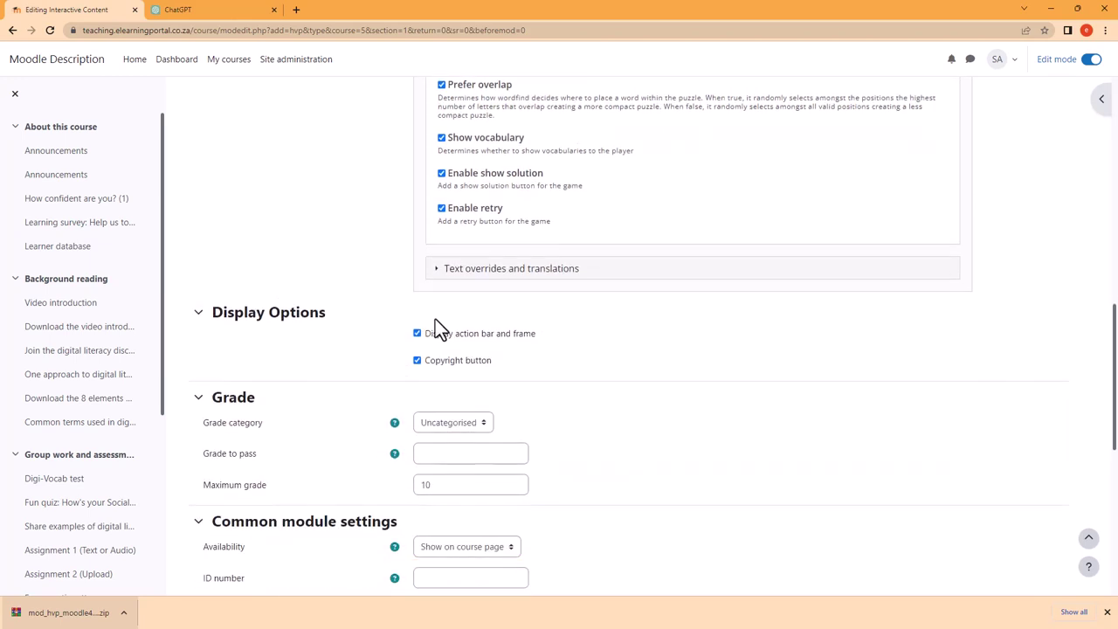
Expand Text overrides and translations down to the Check group and review the button, counter, time and feedback texts
left_click(441, 273)
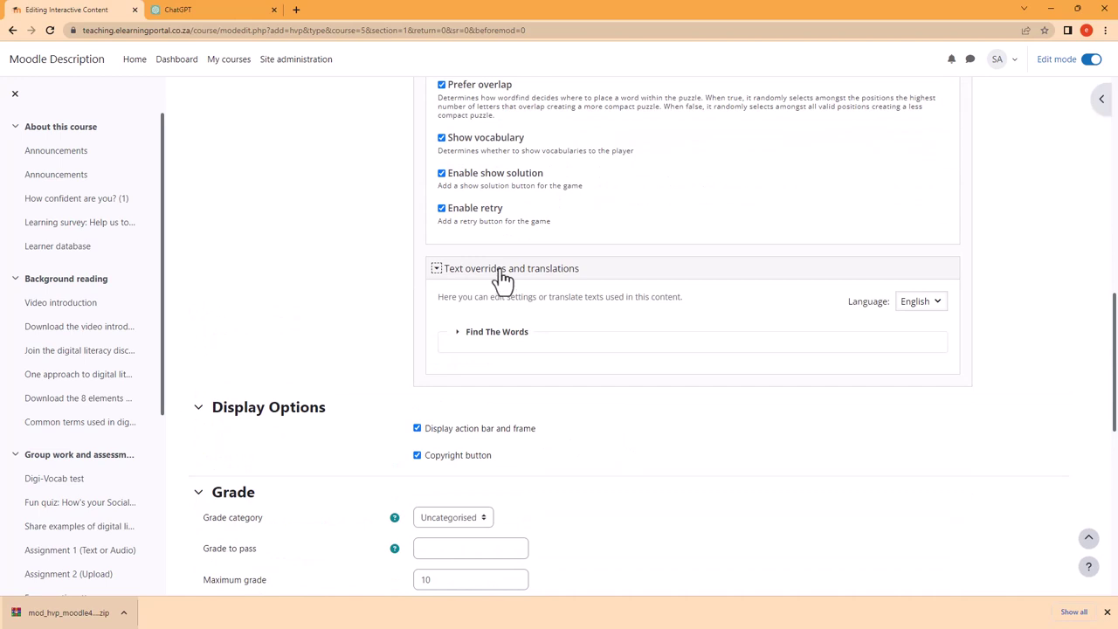
left_click(456, 337)
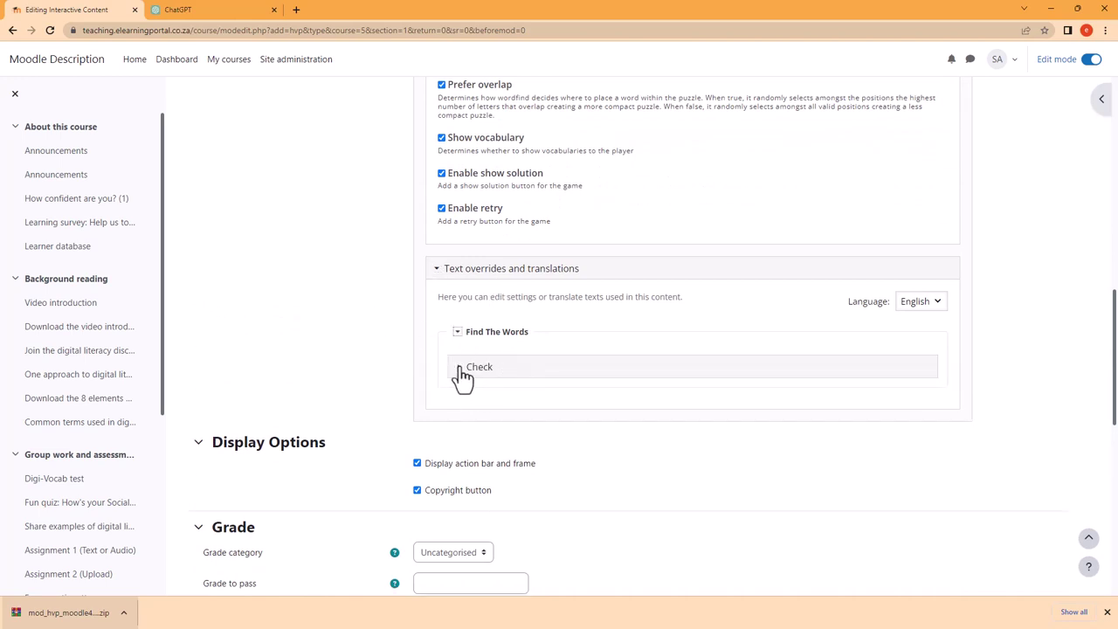
left_click(477, 371)
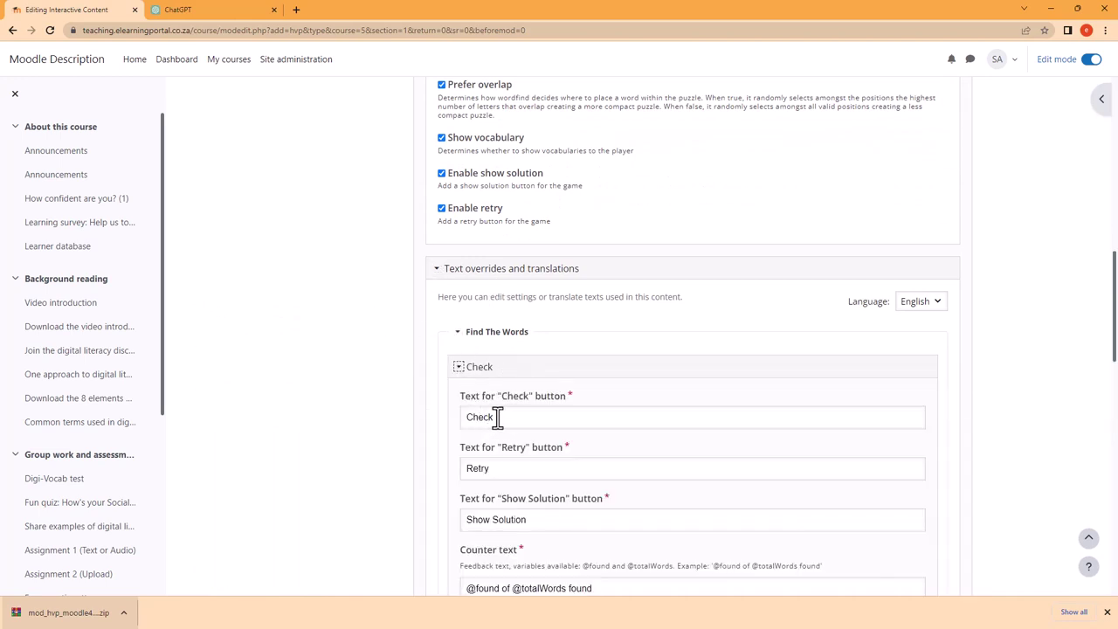
scroll(486, 462, "down", 1)
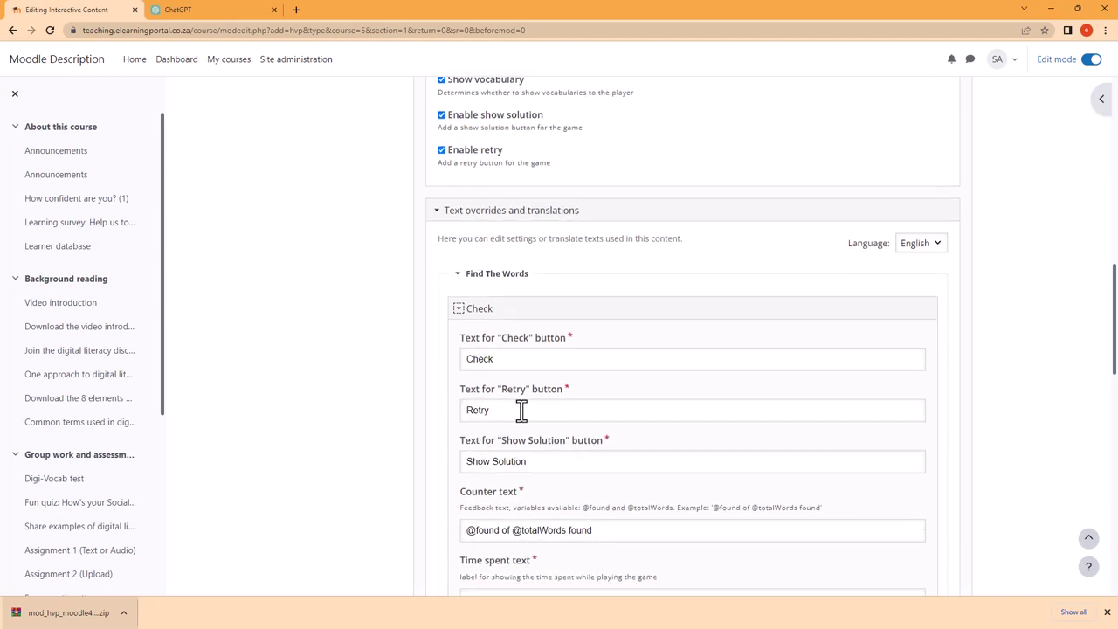
scroll(498, 463, "down", 1)
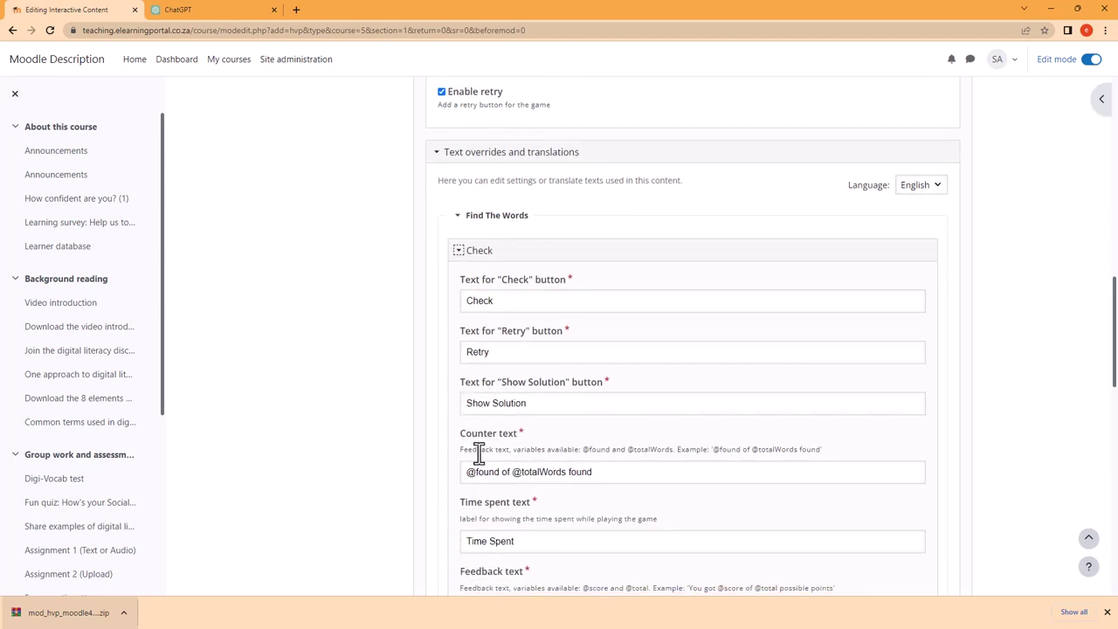
scroll(442, 441, "down", 4)
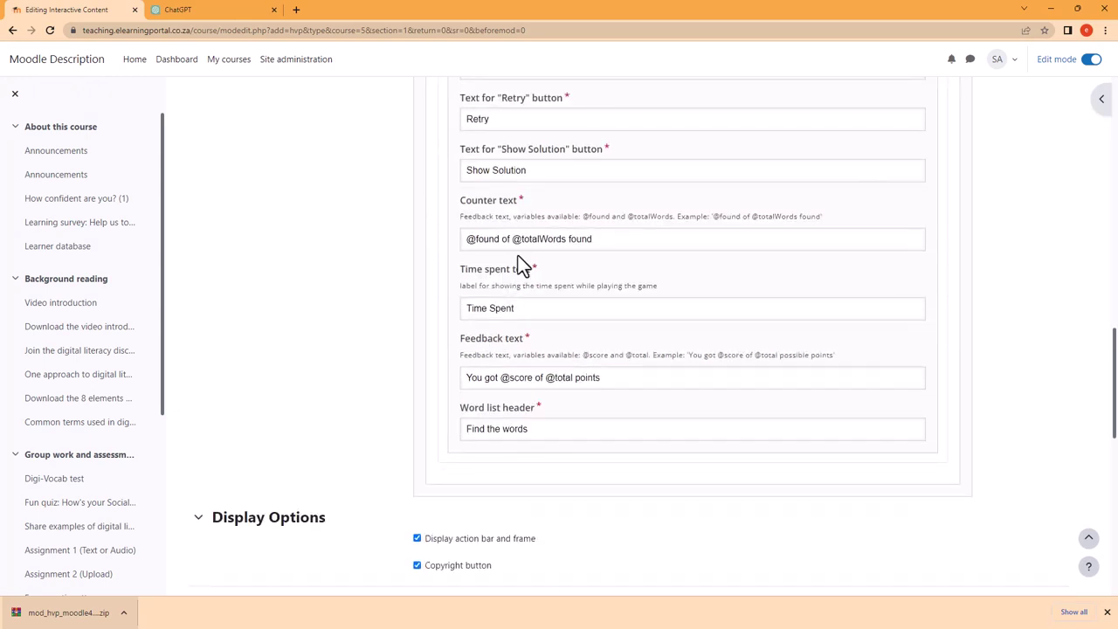
Save and display the Digital Literacy Game activity, and look over its letter grid and word list
scroll(346, 448, "down", 12)
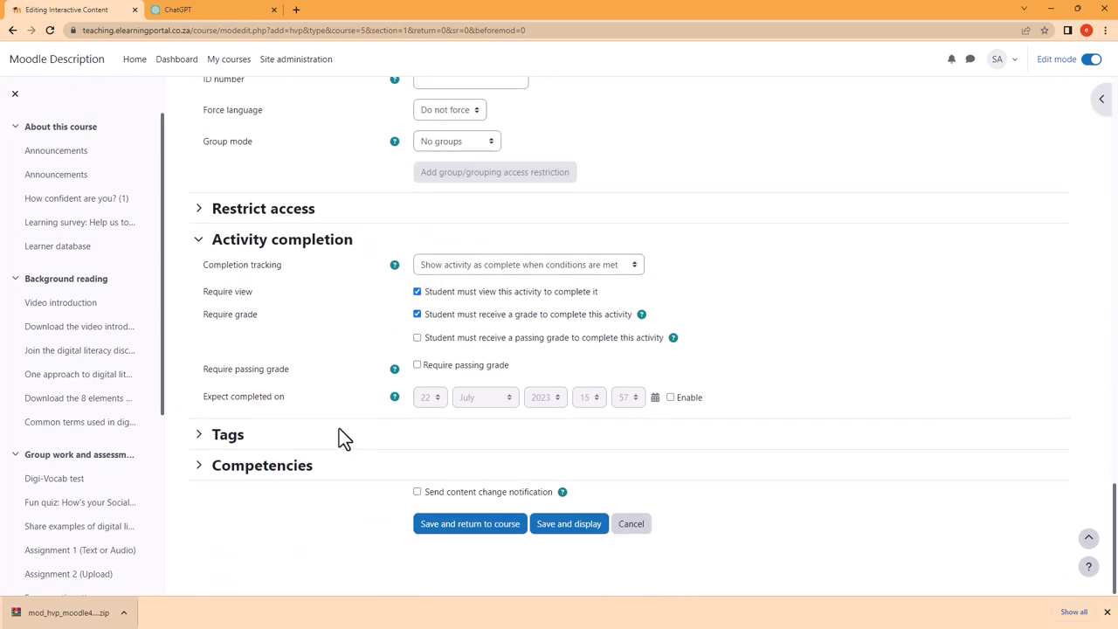
left_click(574, 529)
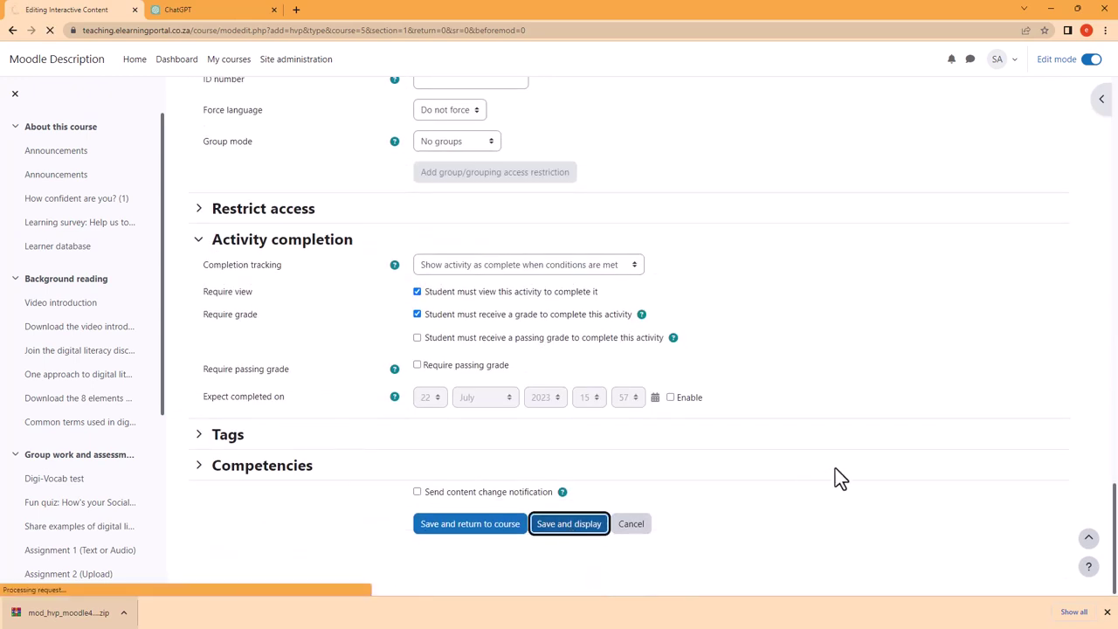
scroll(232, 357, "down", 2)
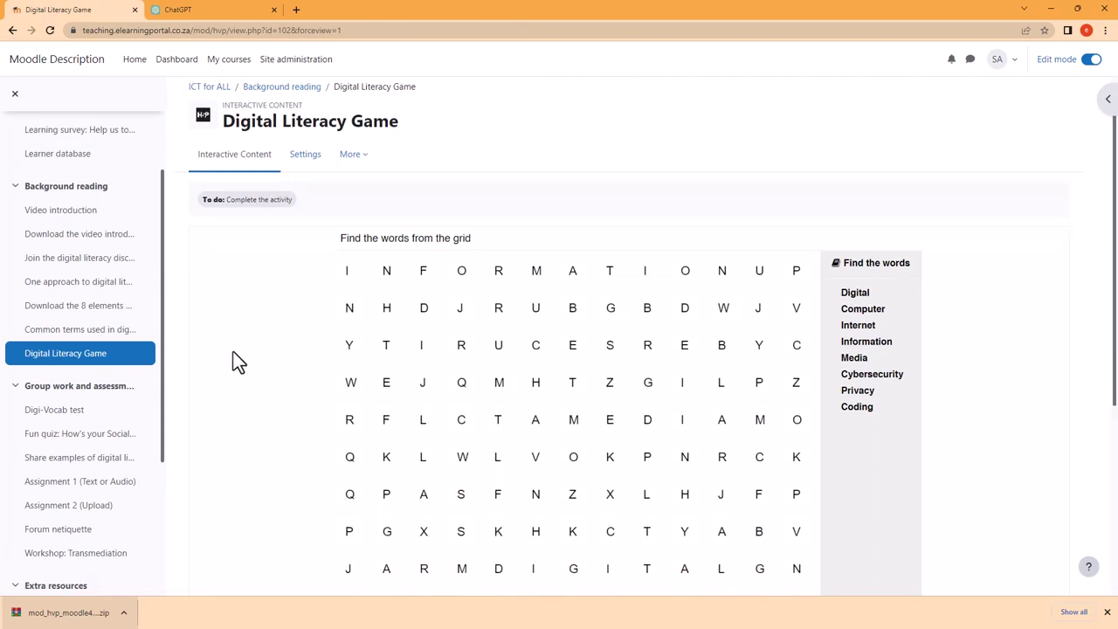
scroll(474, 323, "up", 2)
scroll(584, 374, "down", 3)
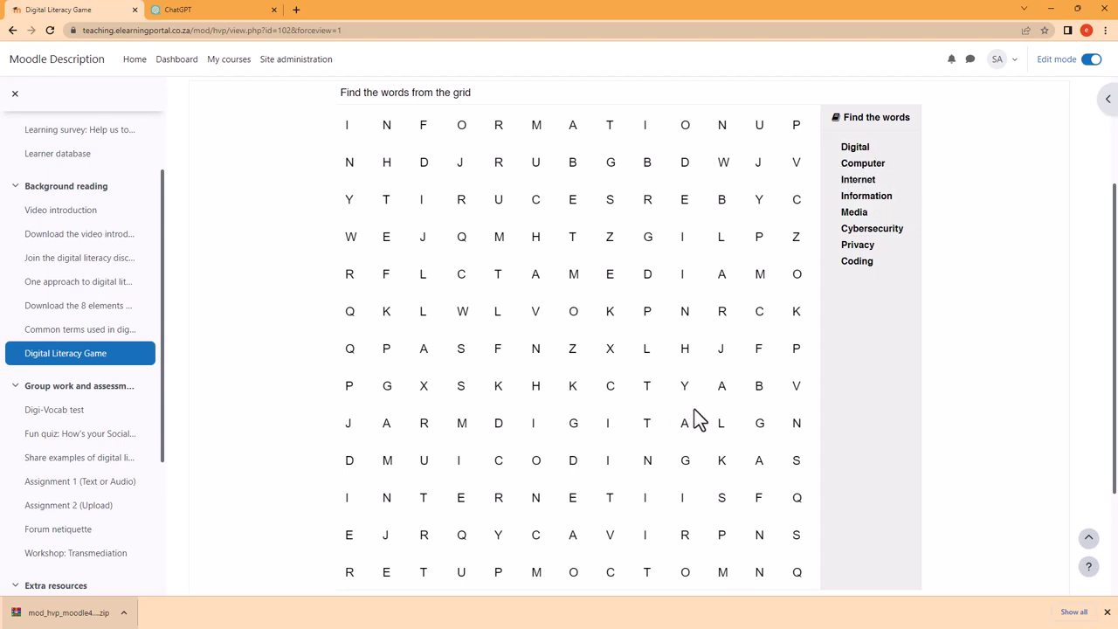
scroll(617, 399, "down", 2)
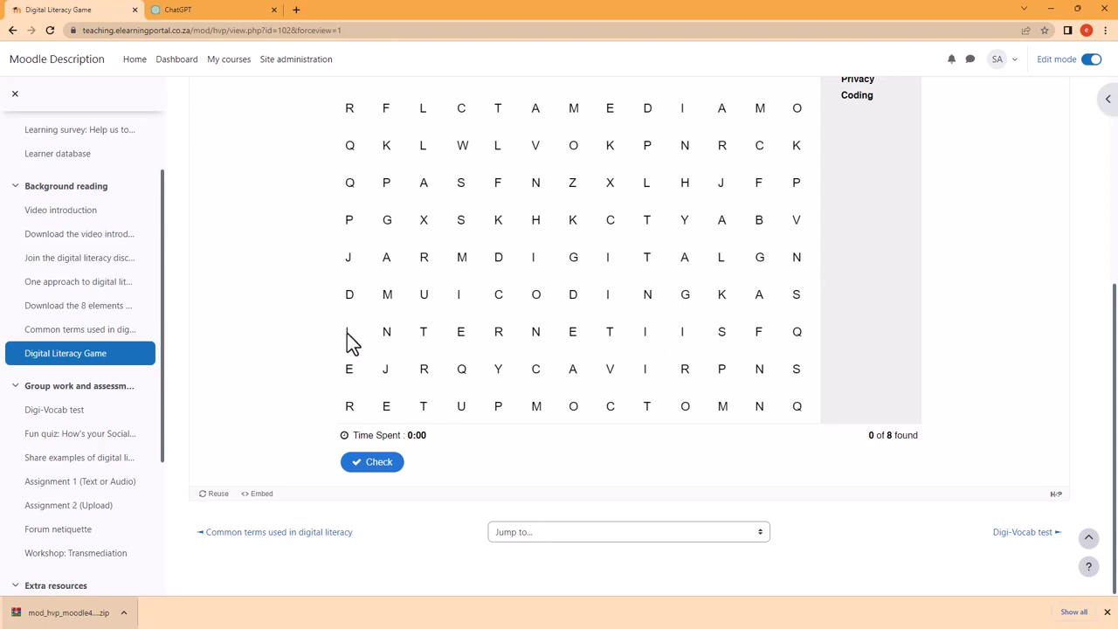
Test the game by marking "Internet" and "Coding" in the letter grid, and check the answers
left_click_drag(348, 334, 613, 335)
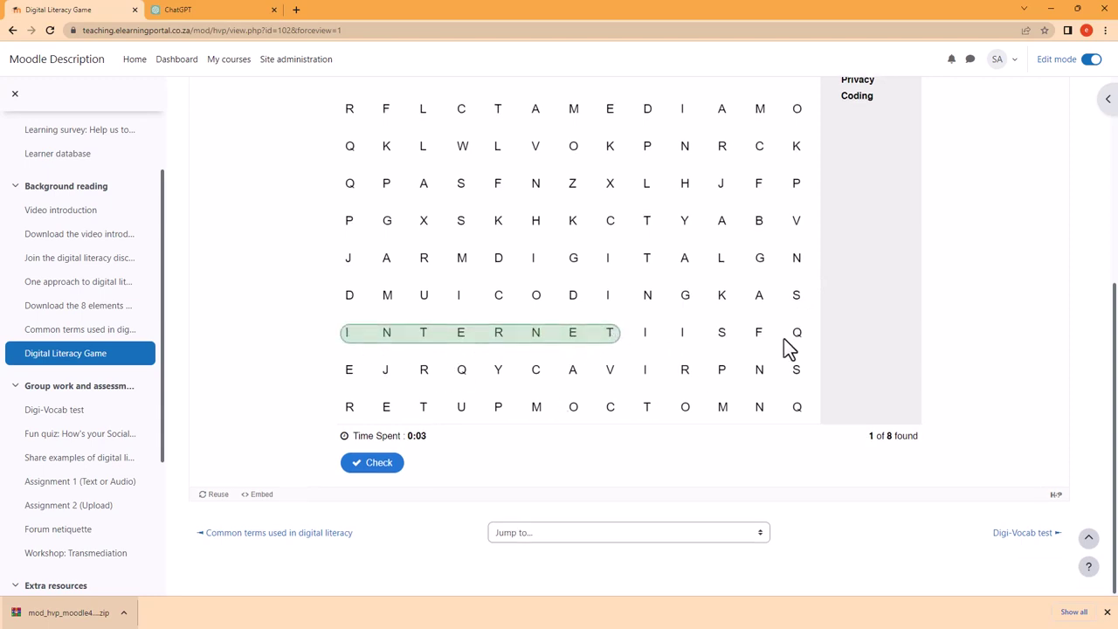
scroll(790, 347, "up", 3)
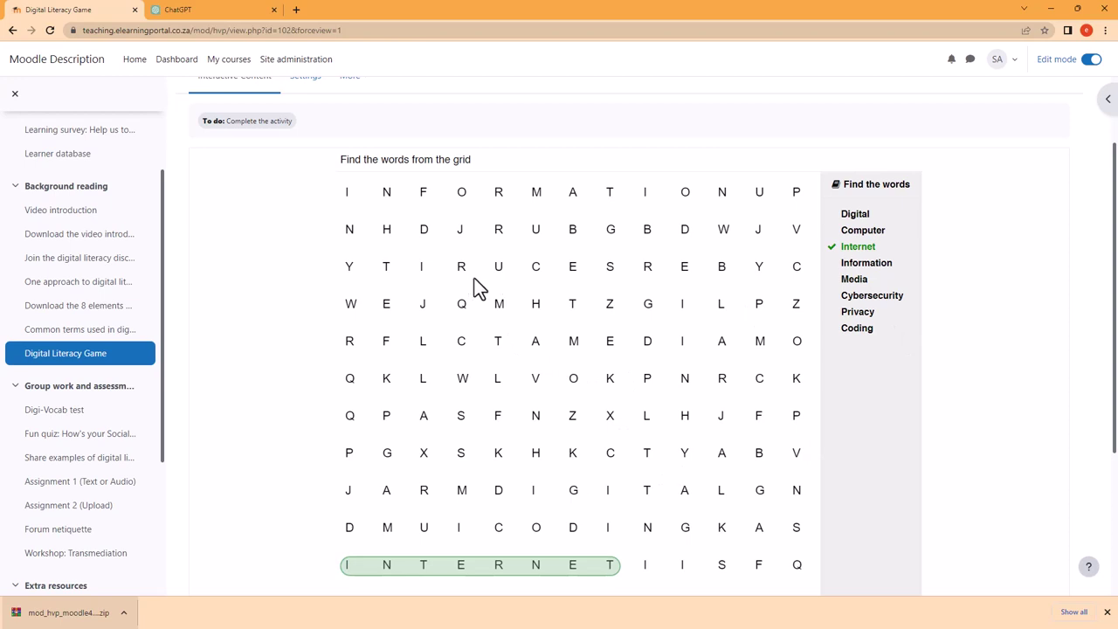
scroll(650, 418, "down", 2)
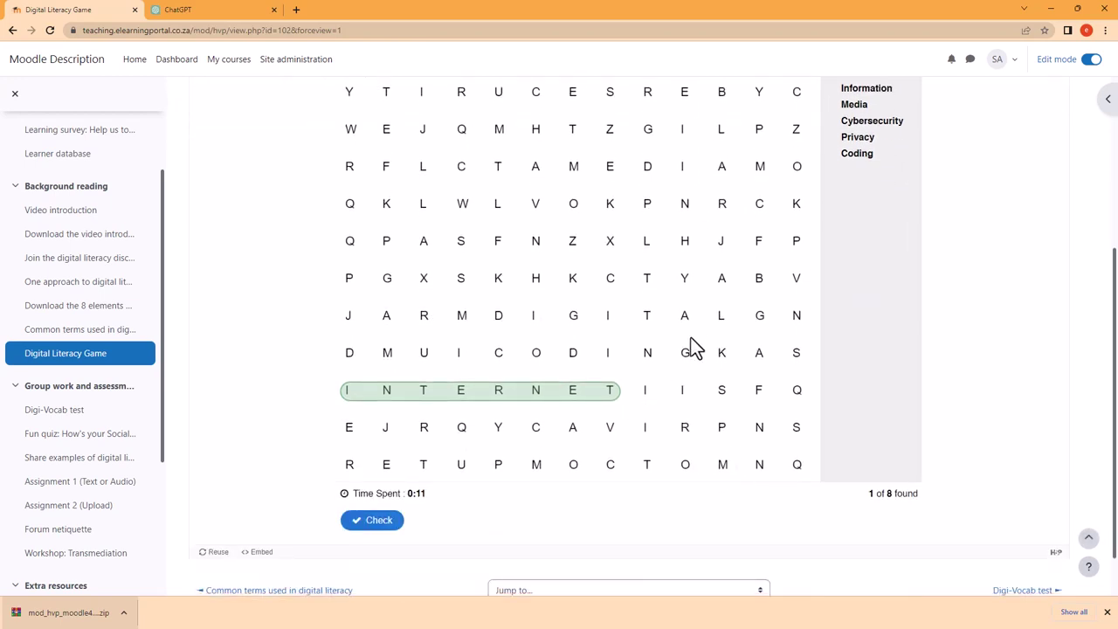
left_click_drag(498, 358, 694, 362)
scroll(850, 291, "up", 1)
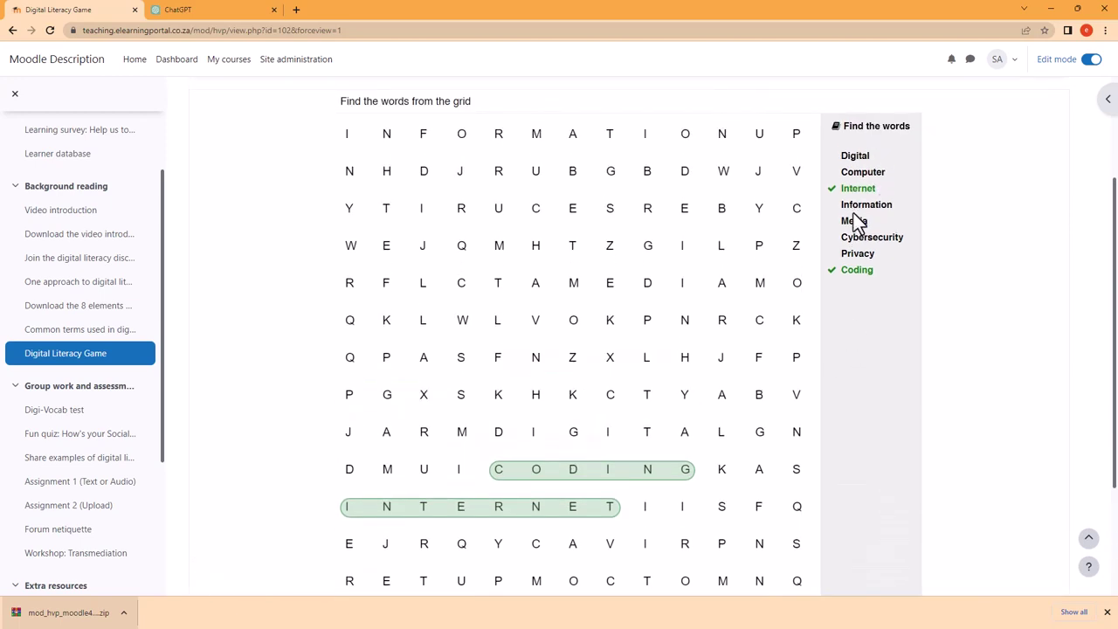
scroll(864, 275, "down", 1)
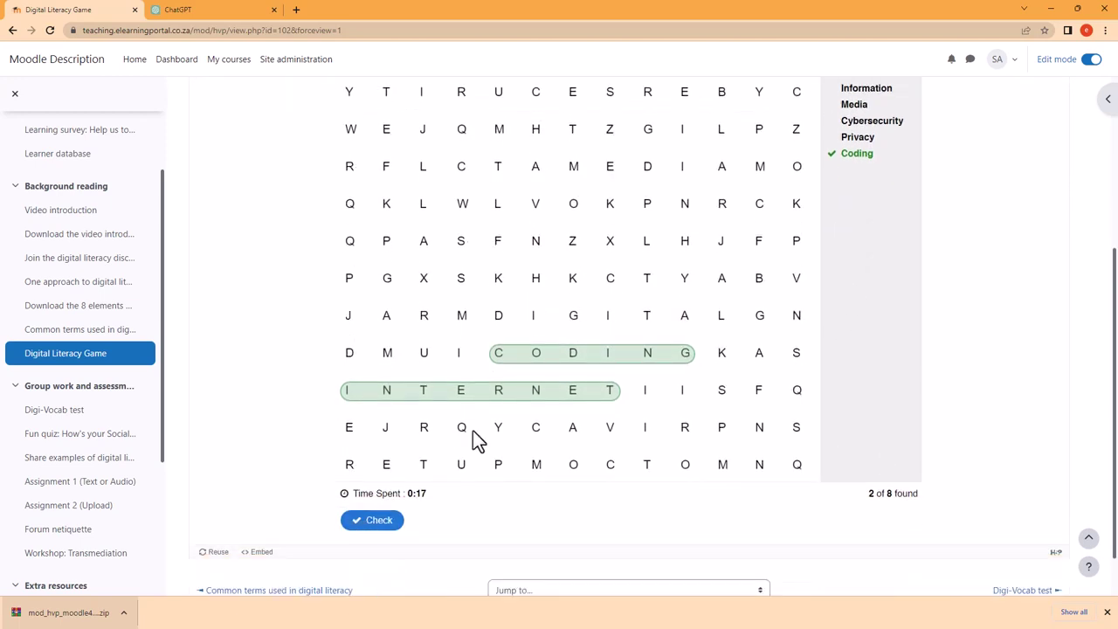
left_click(379, 524)
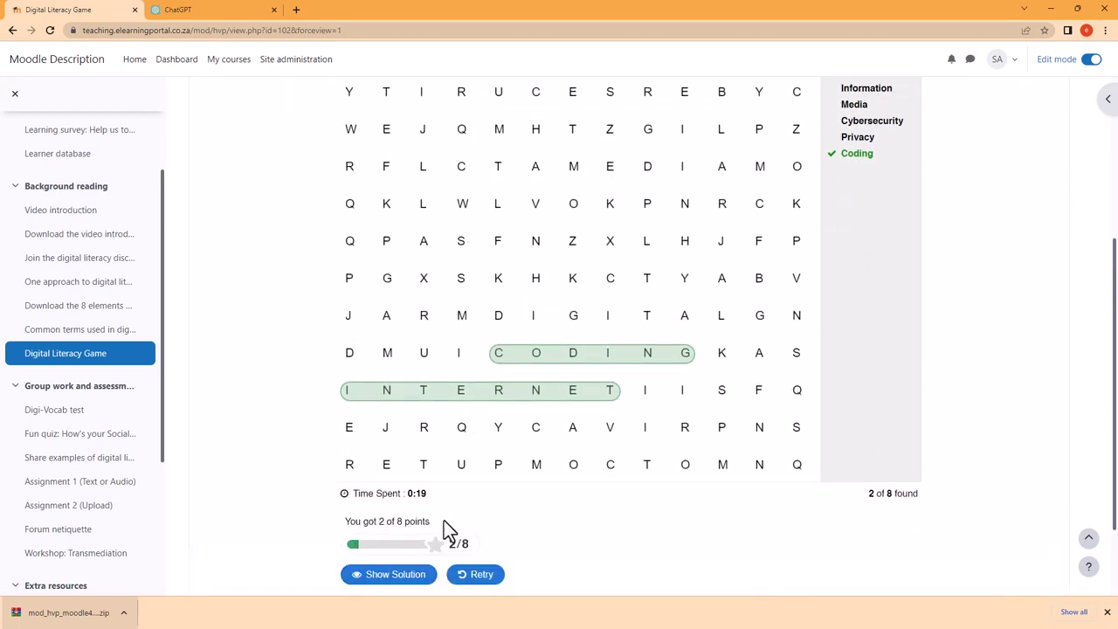
Show the game's solution and review the remaining words in the grid and word list
scroll(560, 489, "down", 1)
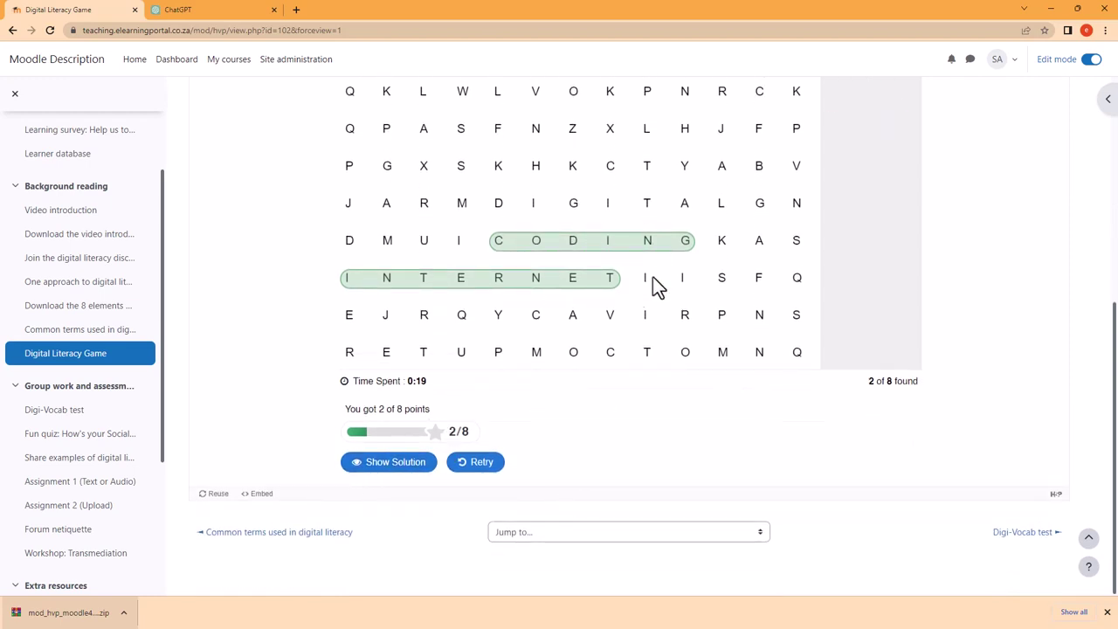
scroll(612, 305, "up", 2)
scroll(566, 388, "down", 2)
left_click(391, 470)
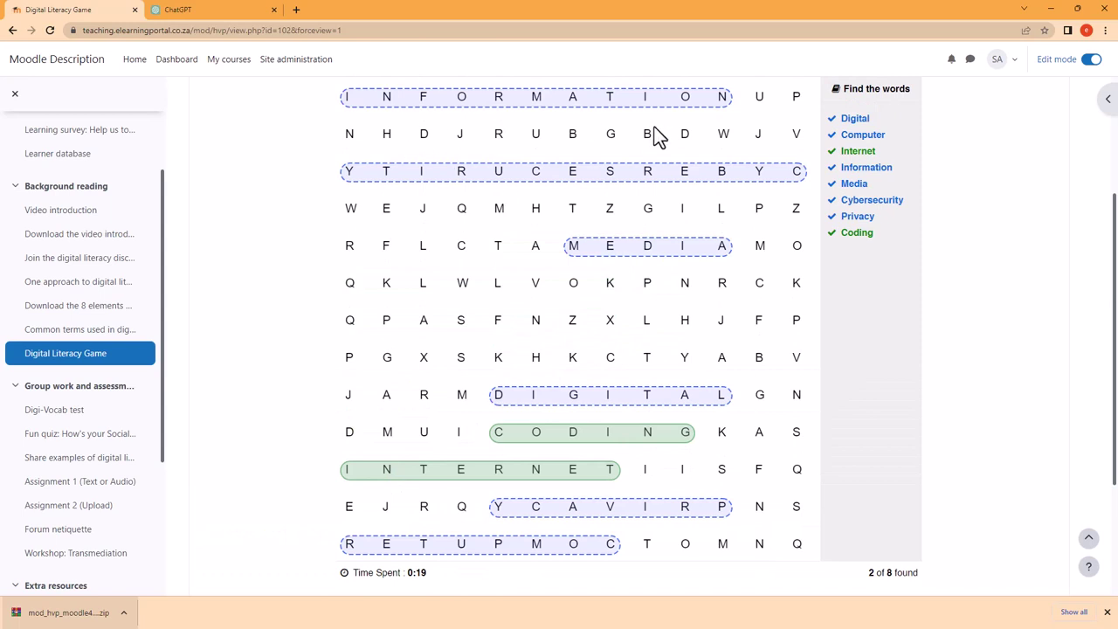
scroll(659, 352, "down", 1)
scroll(603, 463, "up", 2)
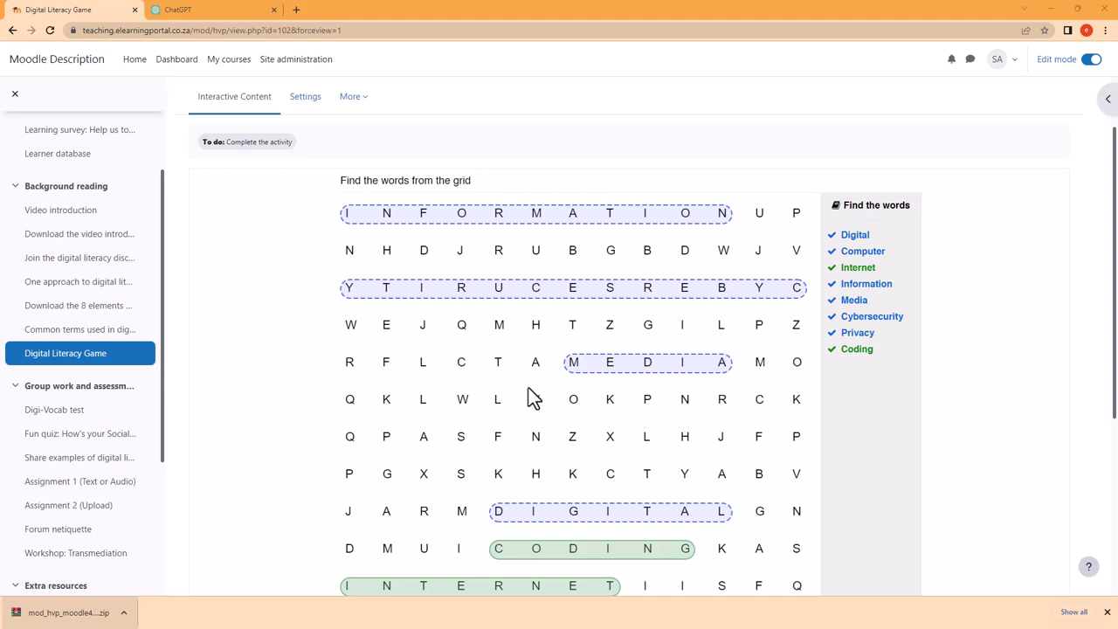
Look back at the digital literacy glossary in ChatGPT and return to the game page in Moodle
left_click(194, 9)
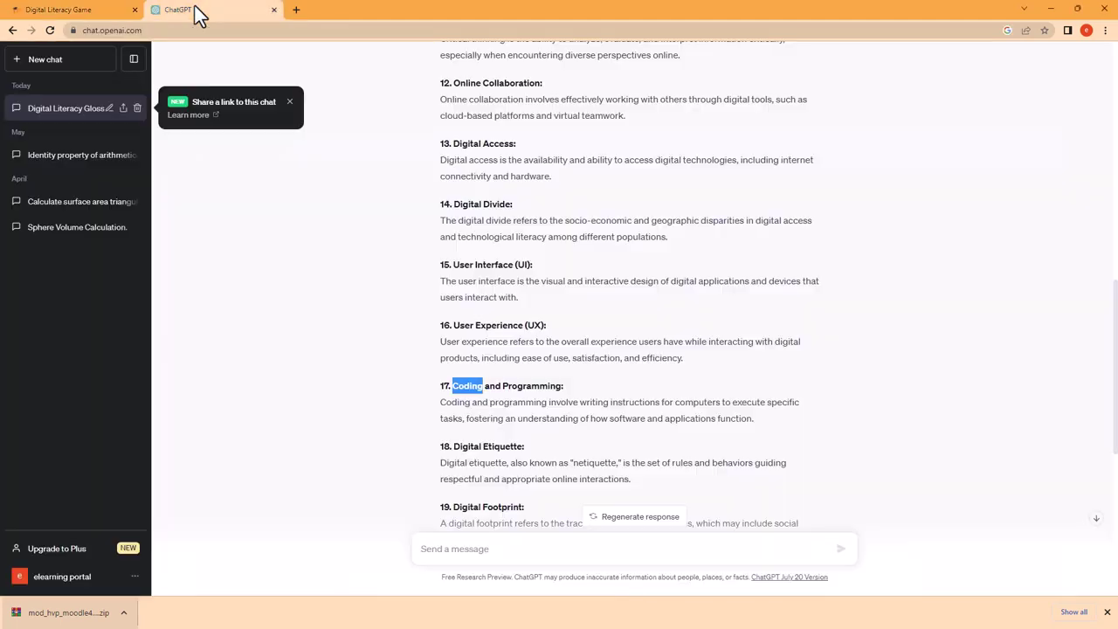
left_click(91, 9)
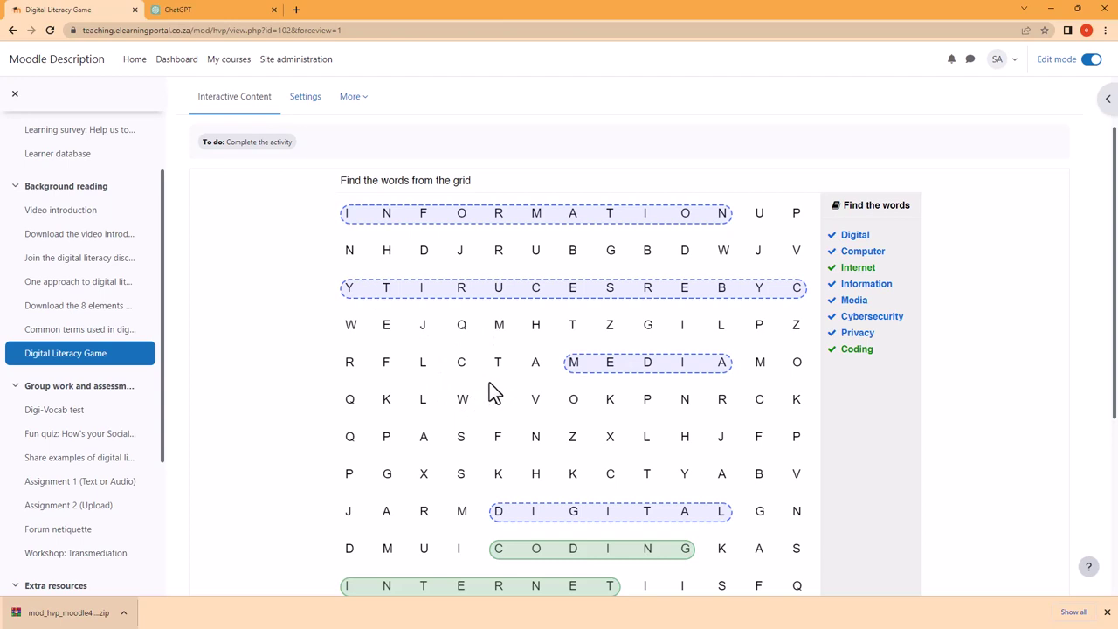
scroll(329, 314, "up", 1)
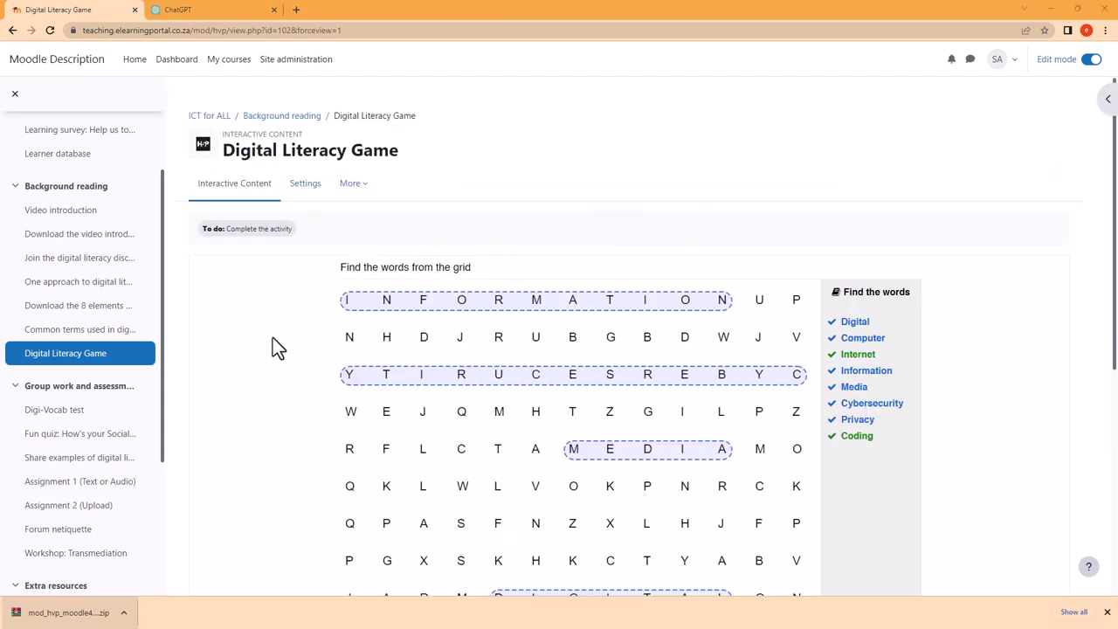
Go back to the ICT for ALL course page and open the activity chooser for the Background reading section
left_click(214, 116)
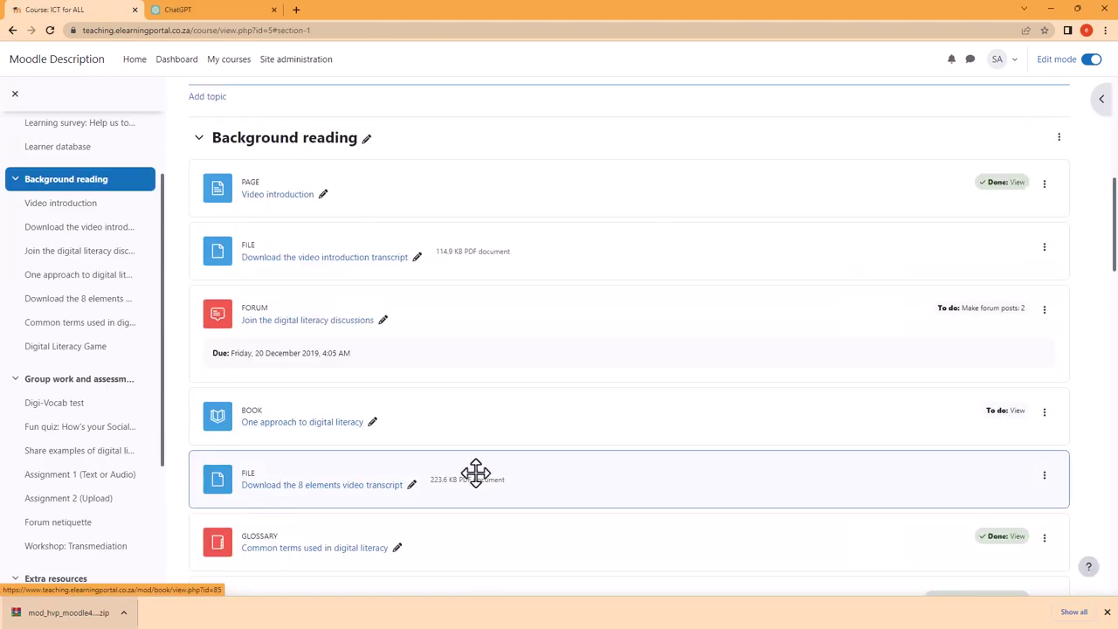
scroll(474, 472, "down", 3)
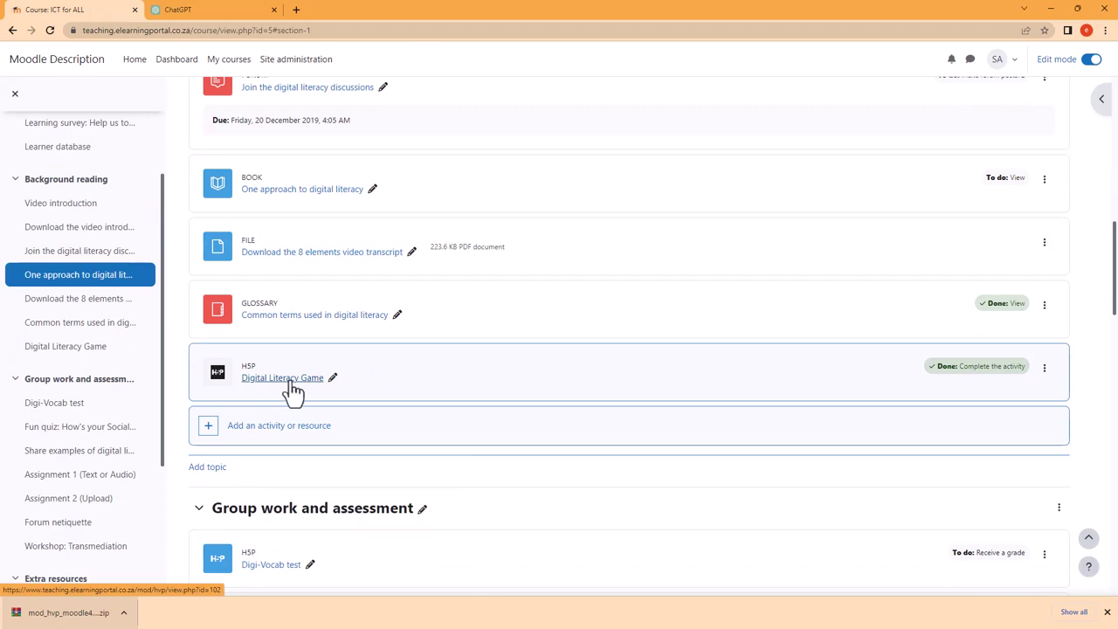
left_click(289, 430)
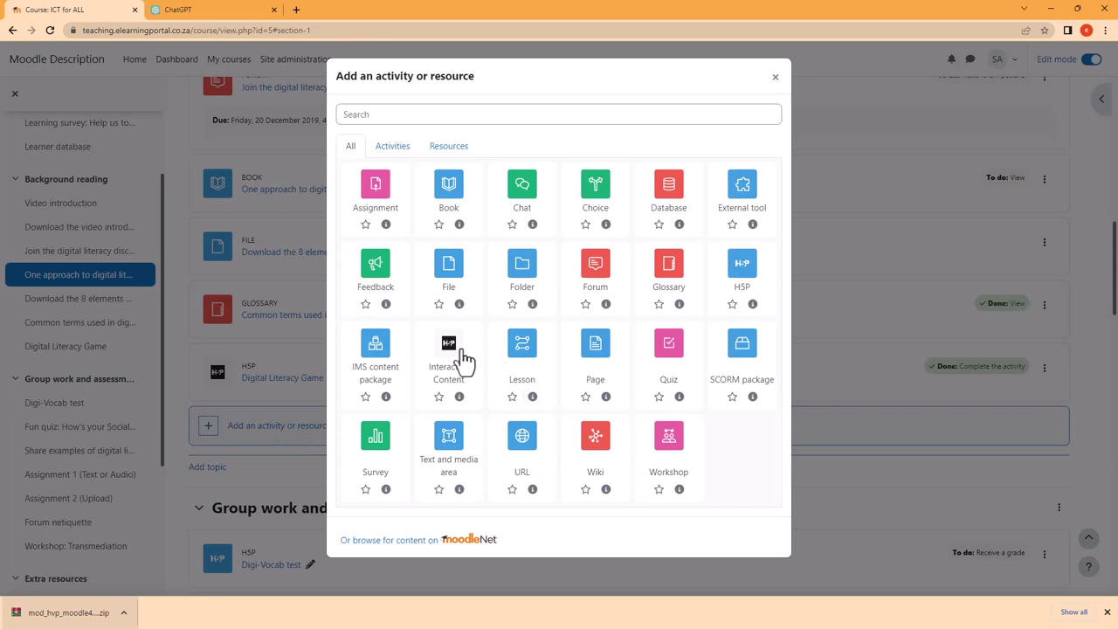
Add an Interactive Content activity to the Background reading section and choose the Crossword content type
left_click(457, 375)
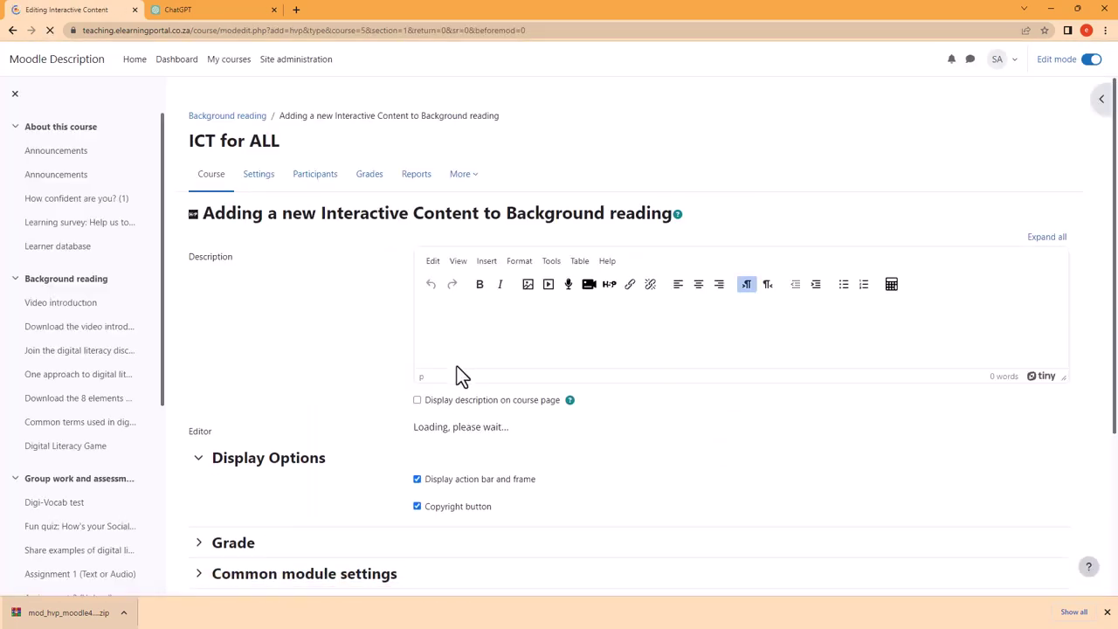
scroll(347, 290, "down", 1)
scroll(350, 332, "down", 3)
scroll(594, 392, "down", 5)
scroll(629, 450, "down", 6)
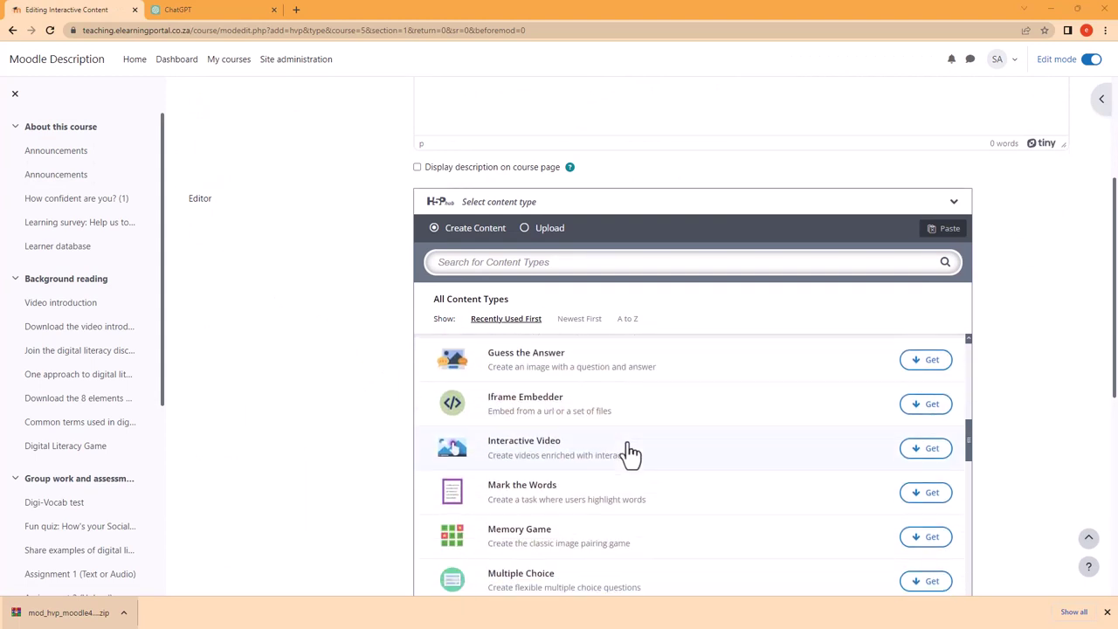
scroll(629, 451, "down", 6)
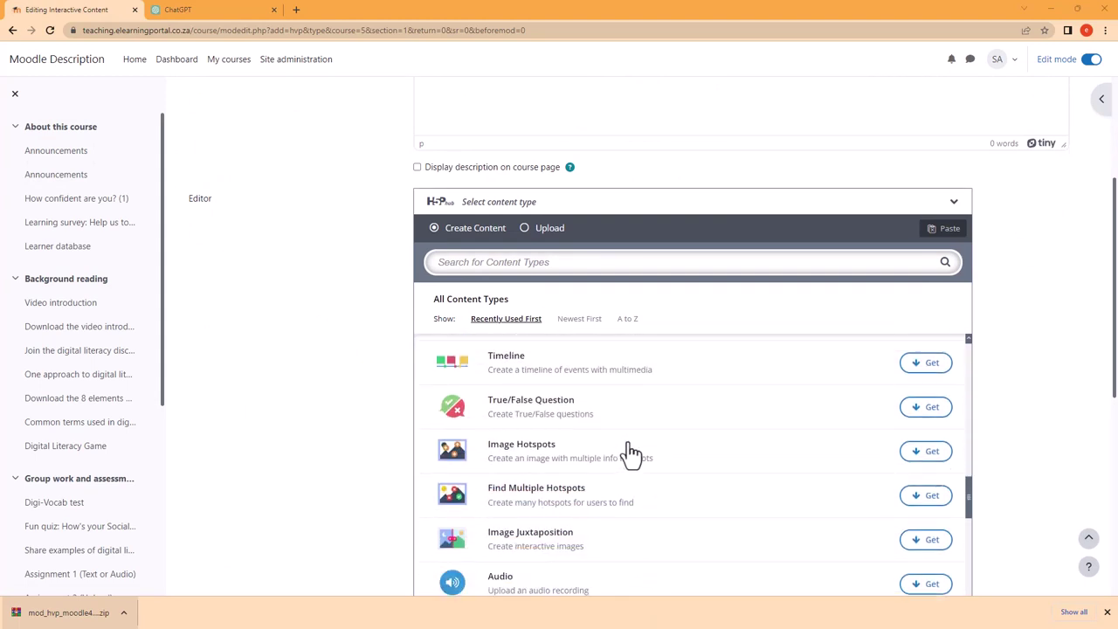
scroll(629, 452, "down", 6)
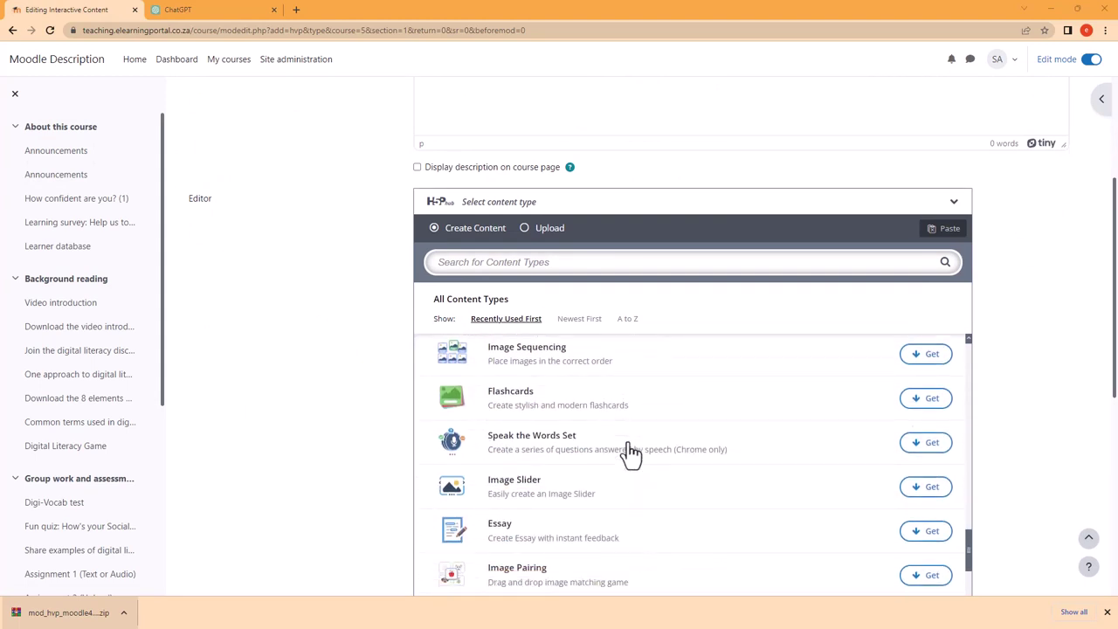
scroll(627, 454, "down", 4)
left_click(545, 466)
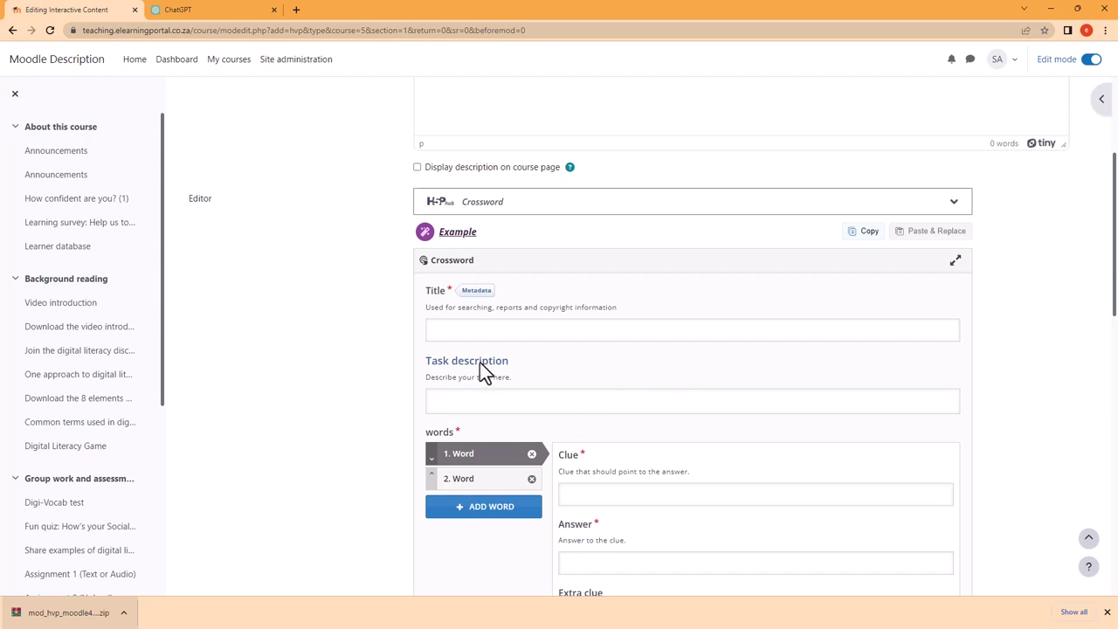
Title the crossword "Complete the crossword puzzle" and enter the task description "Use the clues and solve the crossword puzzle."
left_click(514, 327)
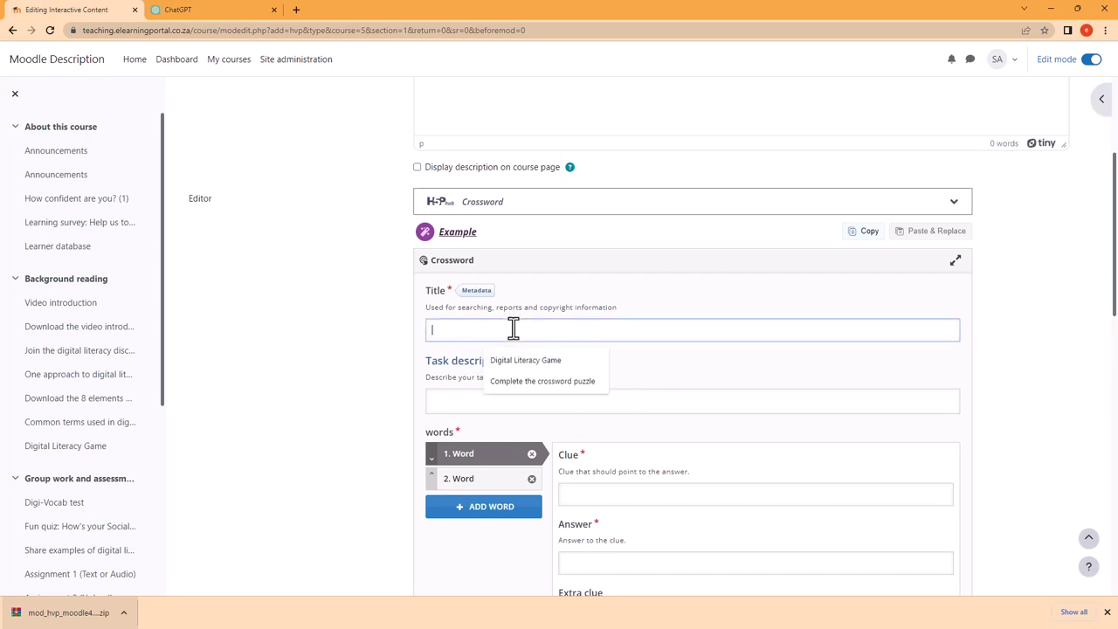
type("Complete the crossword p")
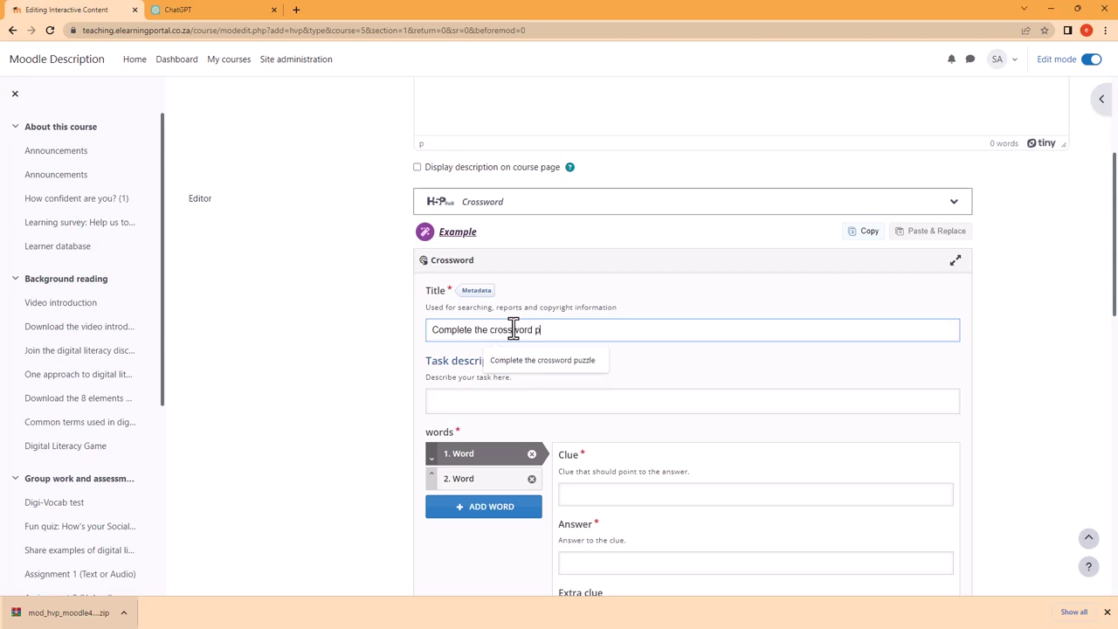
type("zle")
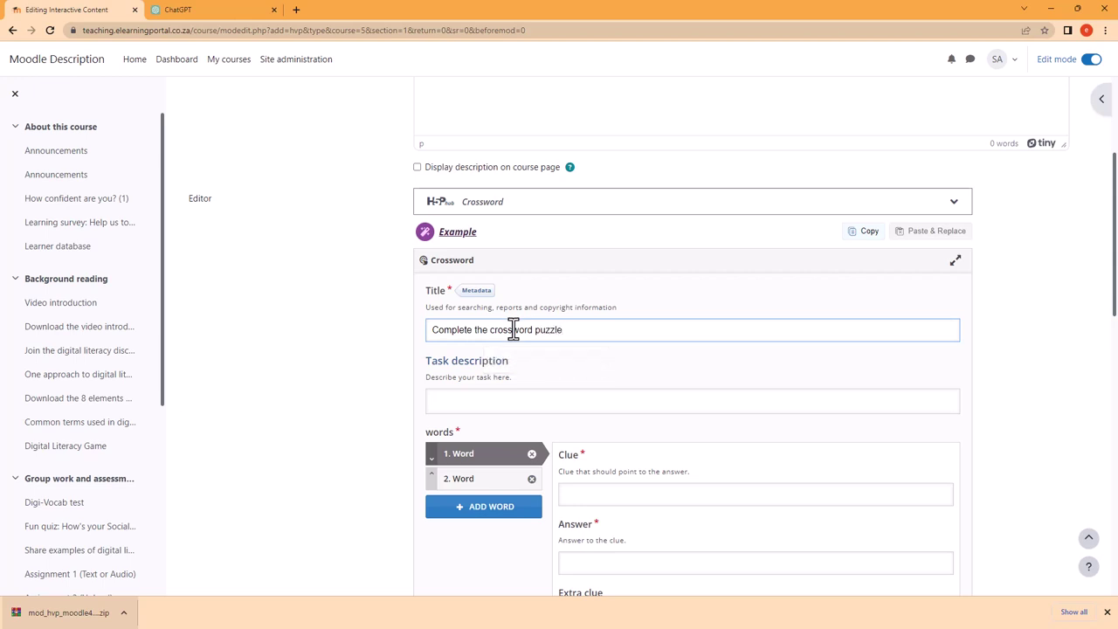
left_click(520, 405)
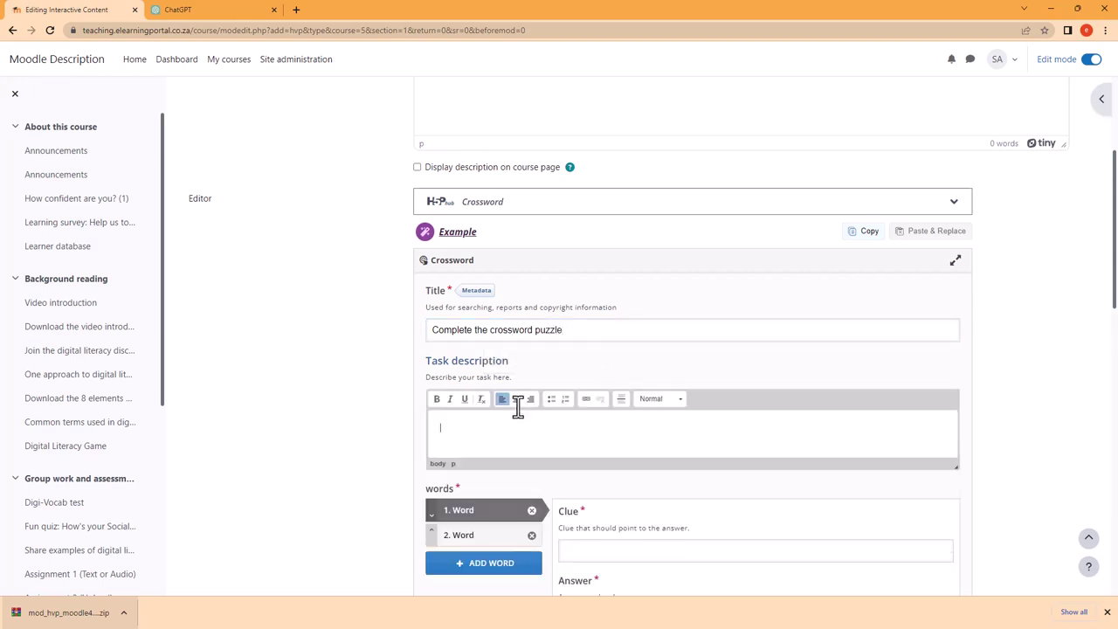
type("Use the cl")
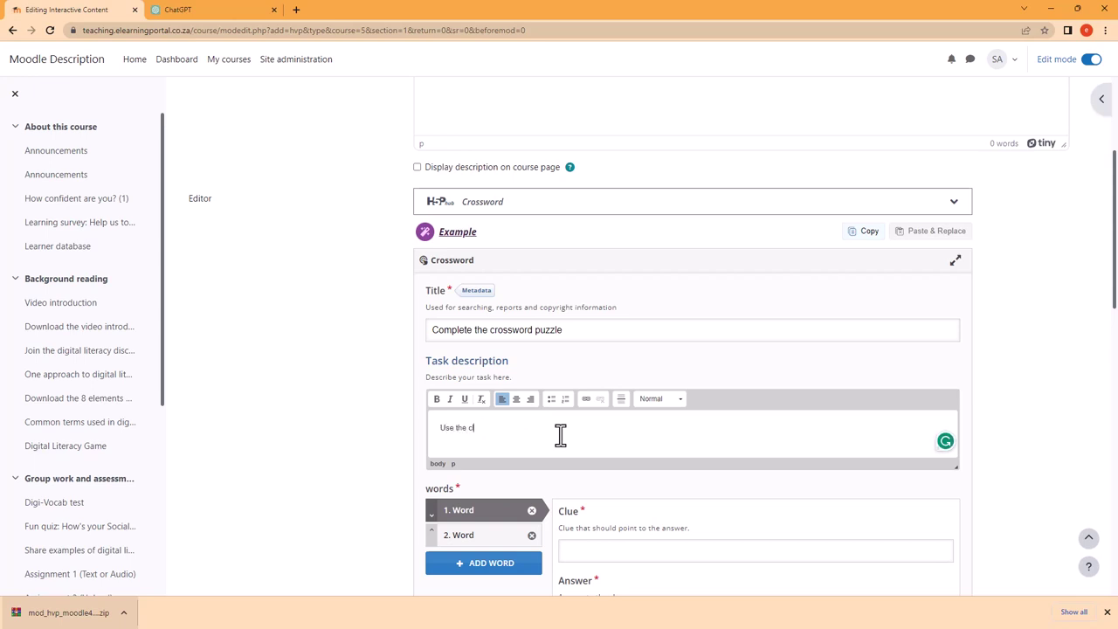
type("ues and solve the crossword puzzle")
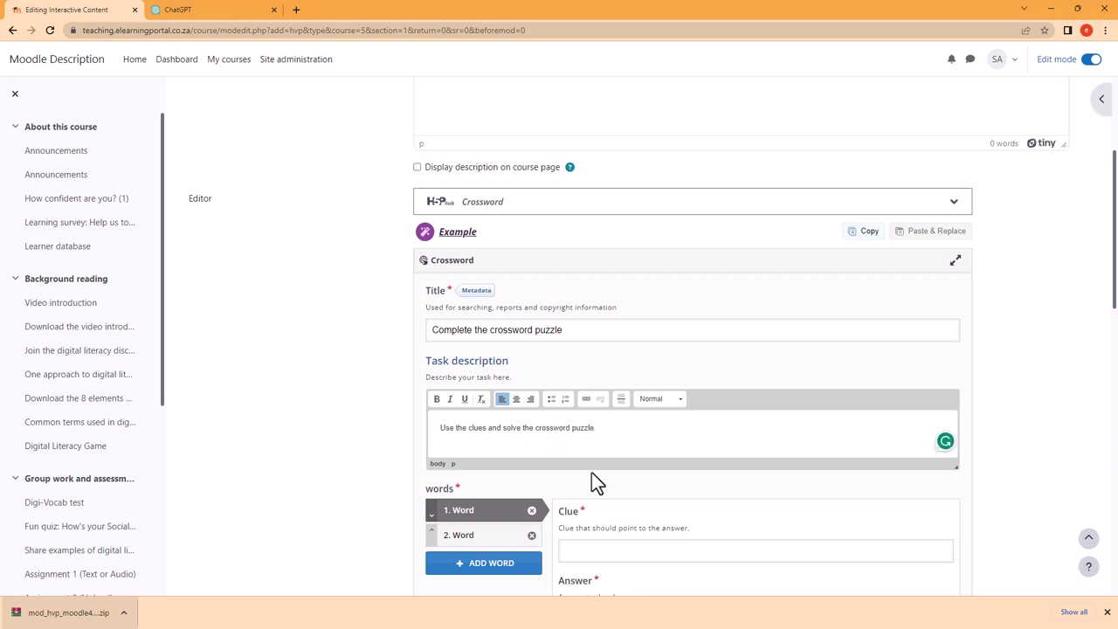
scroll(628, 487, "down", 2)
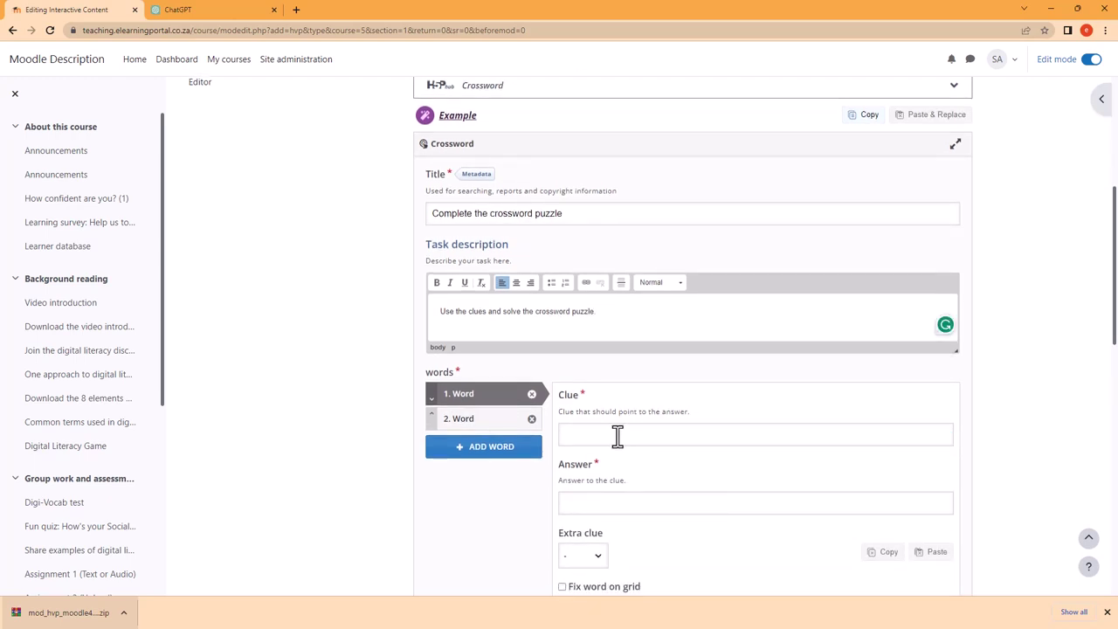
scroll(621, 436, "down", 1)
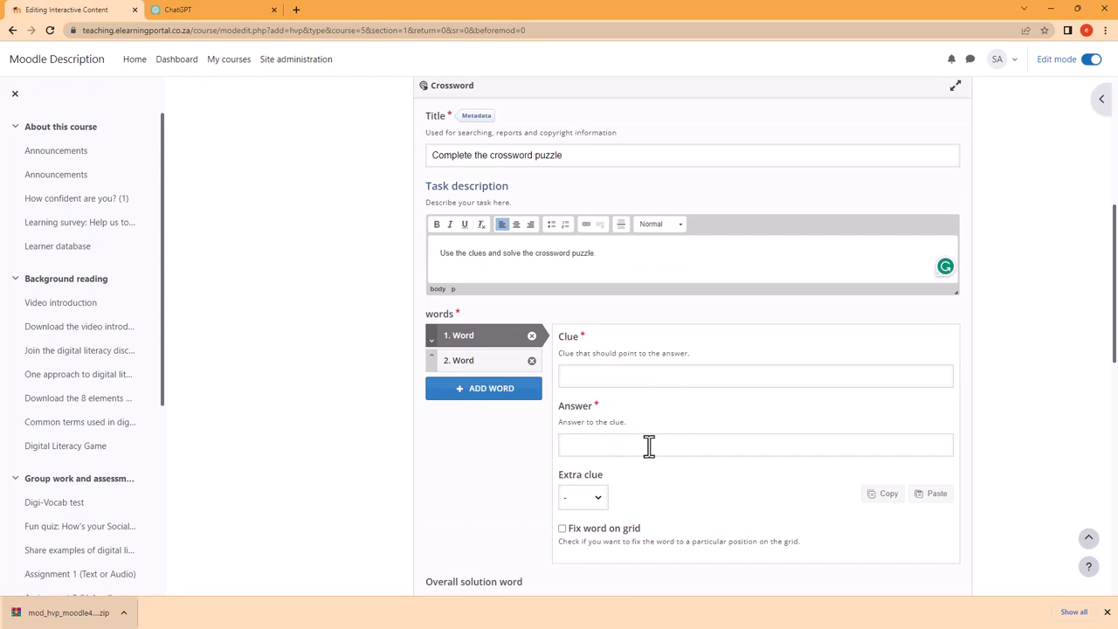
Switch to ChatGPT and send "Create a crossword puzzle with clues and answers on digital literacy. Please provide 10 words."
left_click(212, 10)
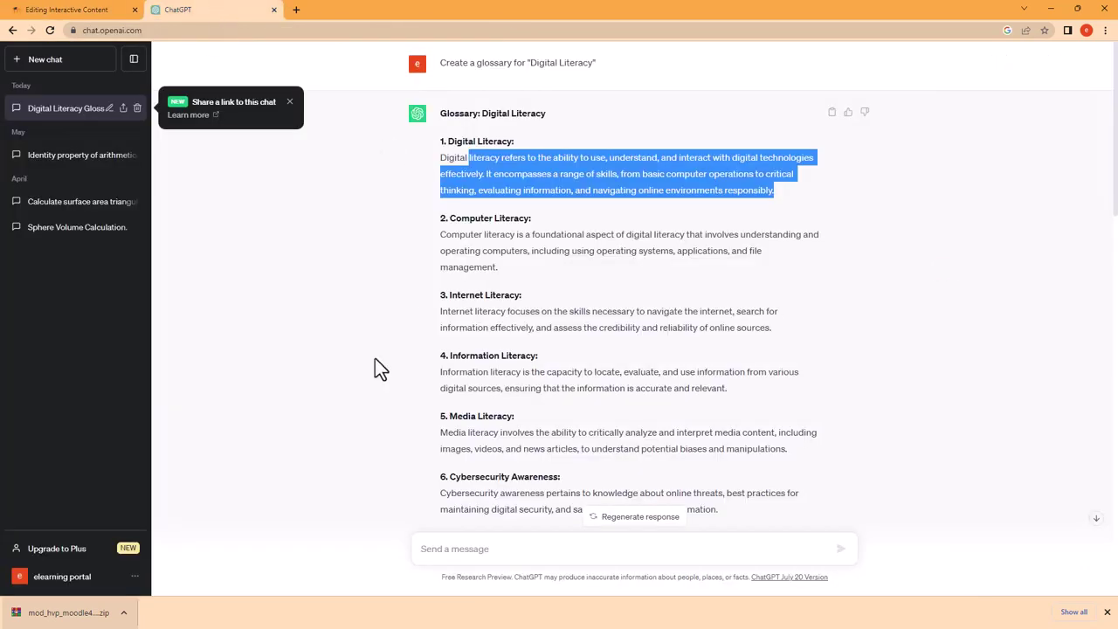
left_click(464, 549)
type("Create")
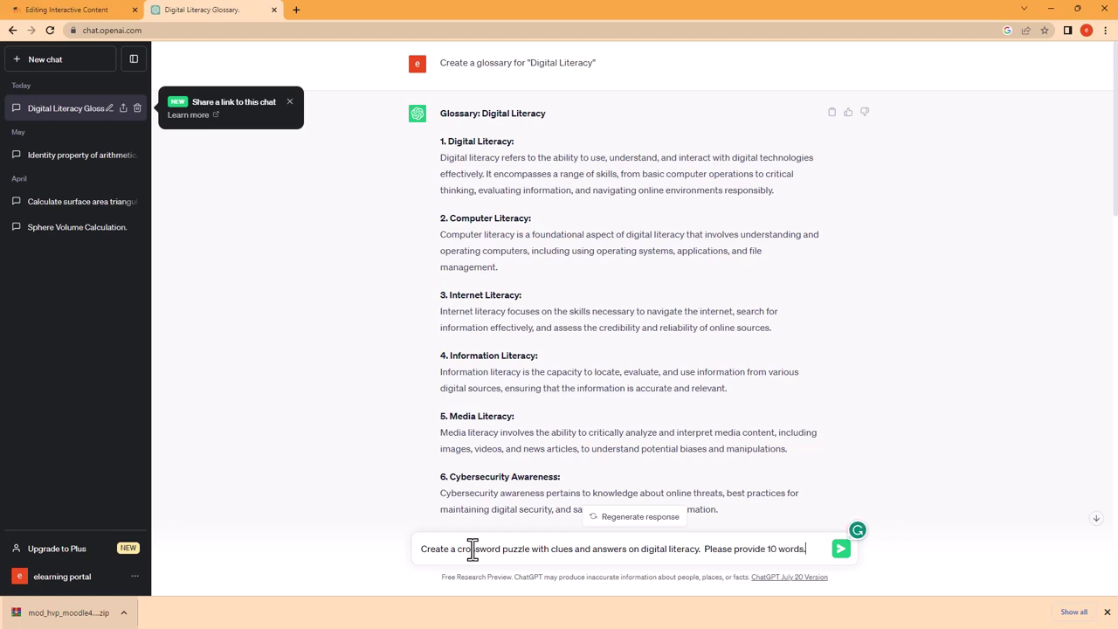
key("Return")
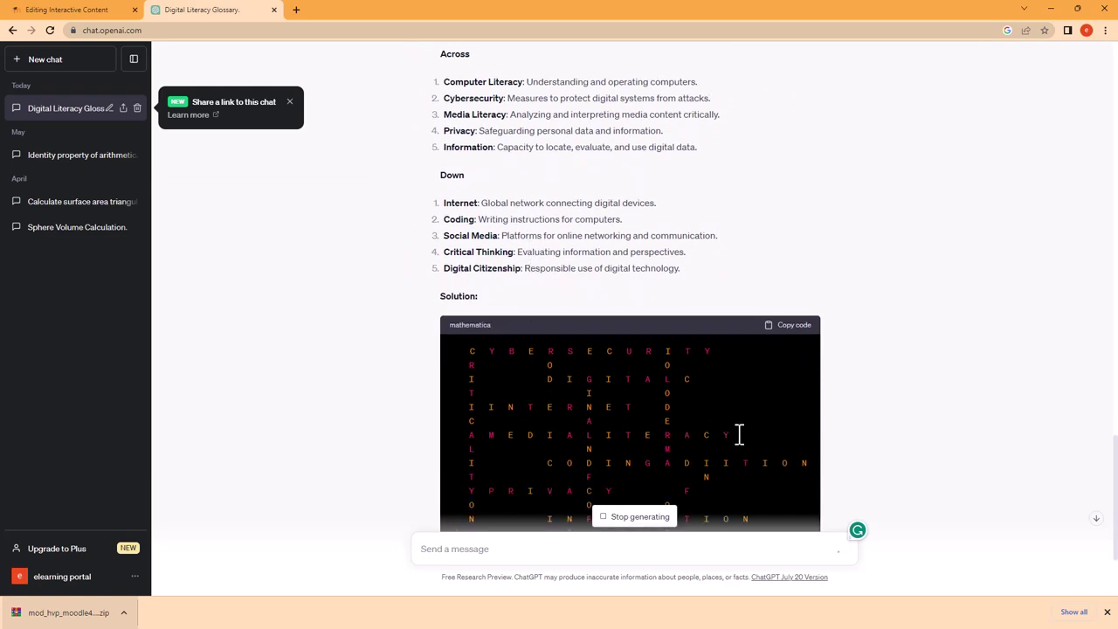
Copy "Computer Literacy" from ChatGPT's Across list into the first word's answer in the Moodle crossword
scroll(621, 451, "up", 2)
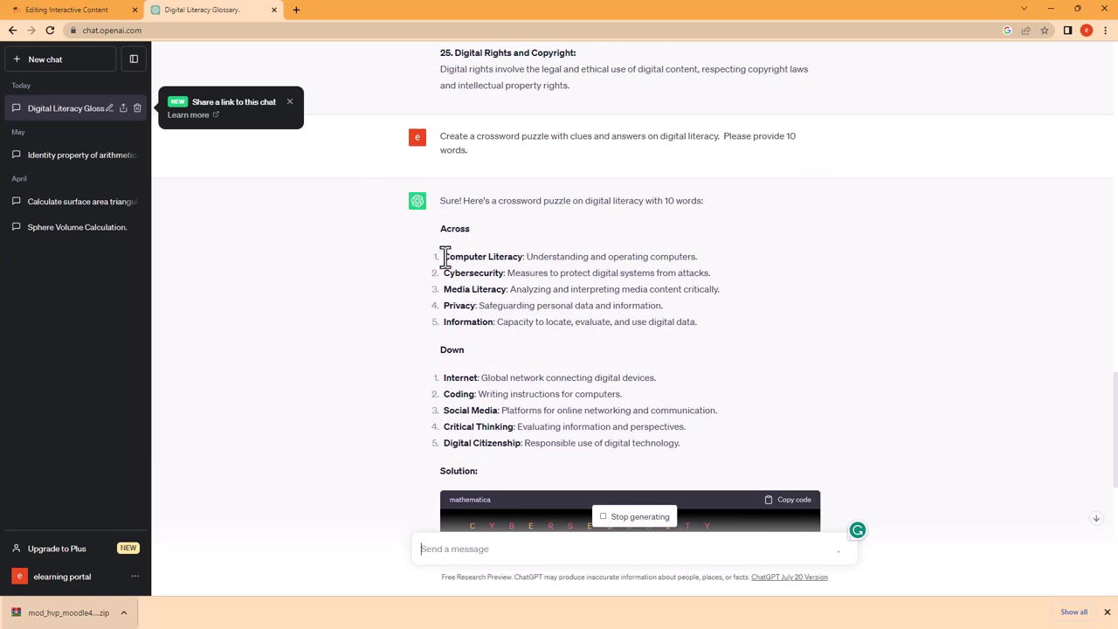
left_click_drag(444, 257, 514, 256)
right_click(515, 257)
left_click(530, 266)
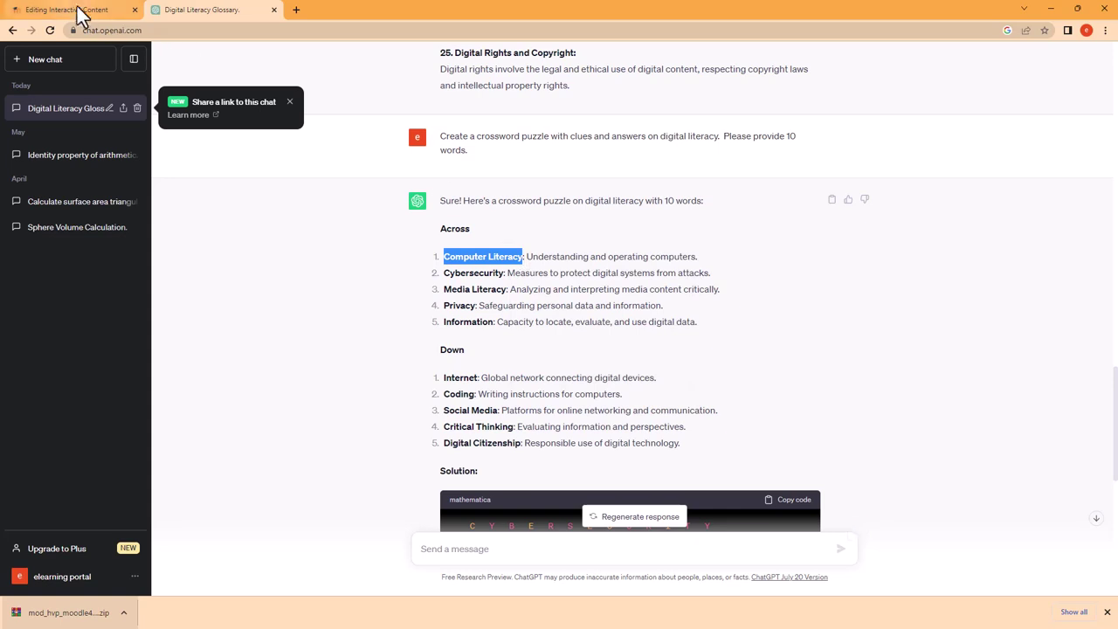
left_click(80, 12)
left_click(605, 444)
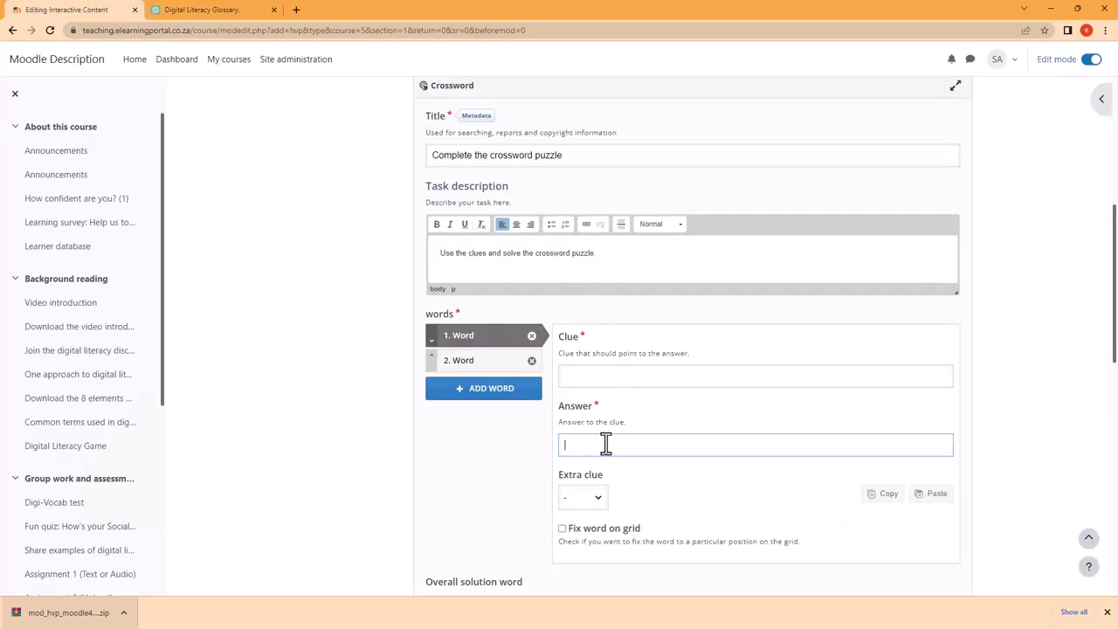
key("ctrl+v")
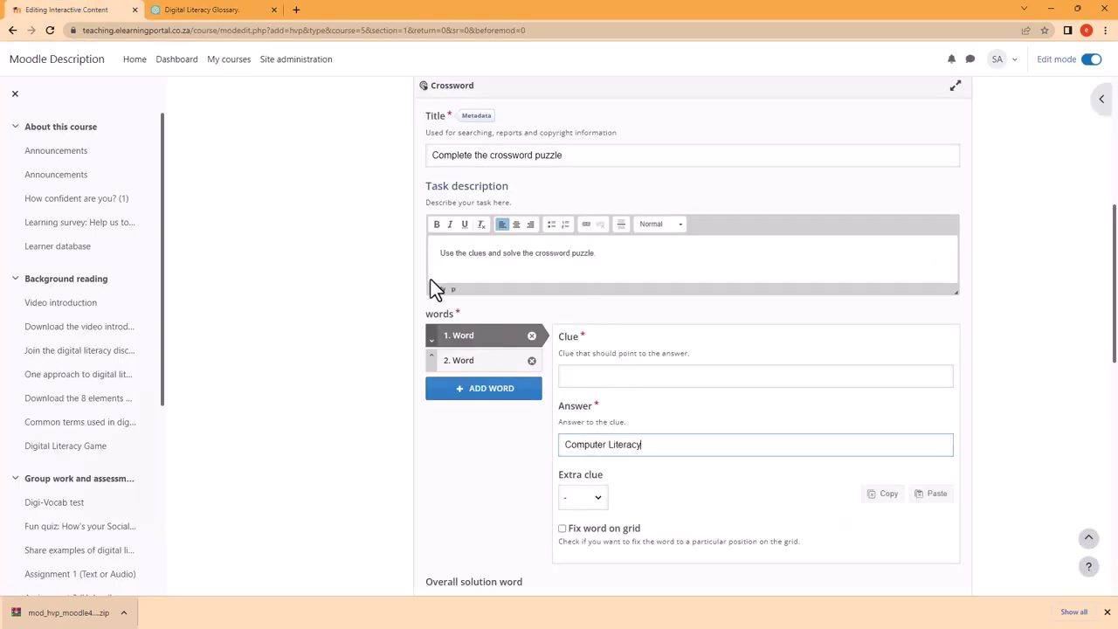
Copy the clue "Understanding and operating computers." from ChatGPT into the first word, and check the extra clue options without choosing one
left_click(242, 13)
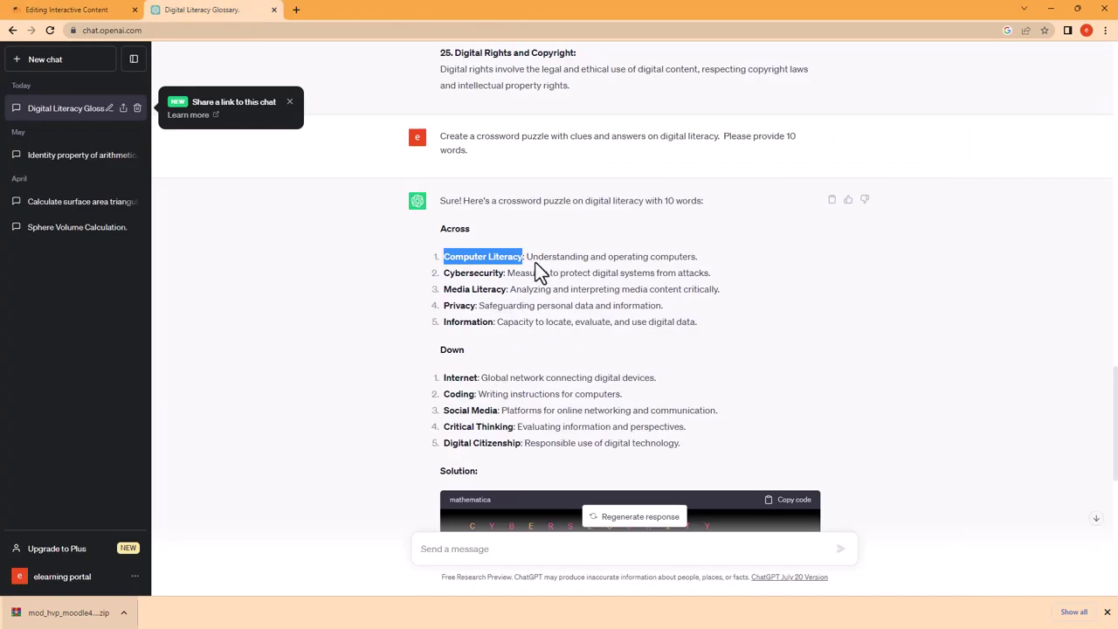
left_click_drag(528, 256, 706, 267)
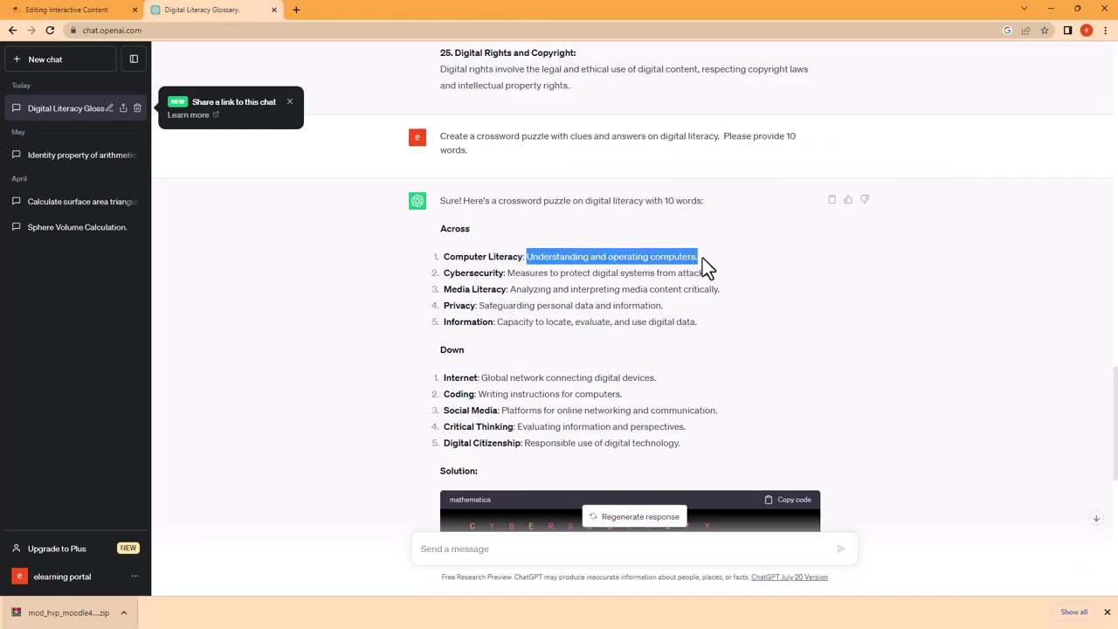
left_click(100, 13)
left_click(653, 377)
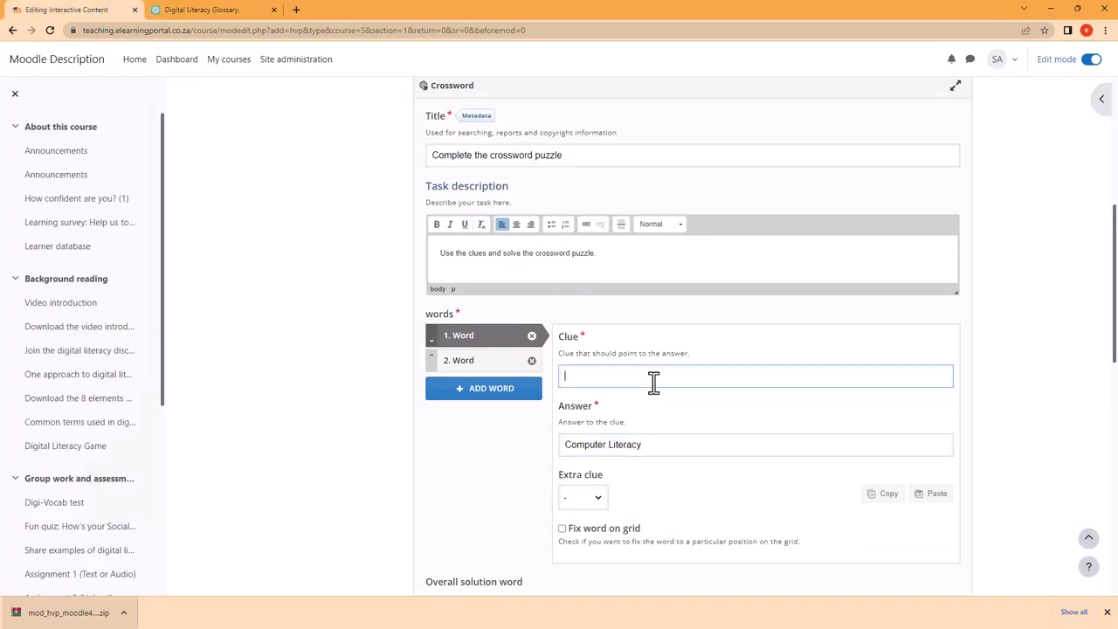
key("ctrl+v")
left_click(599, 499)
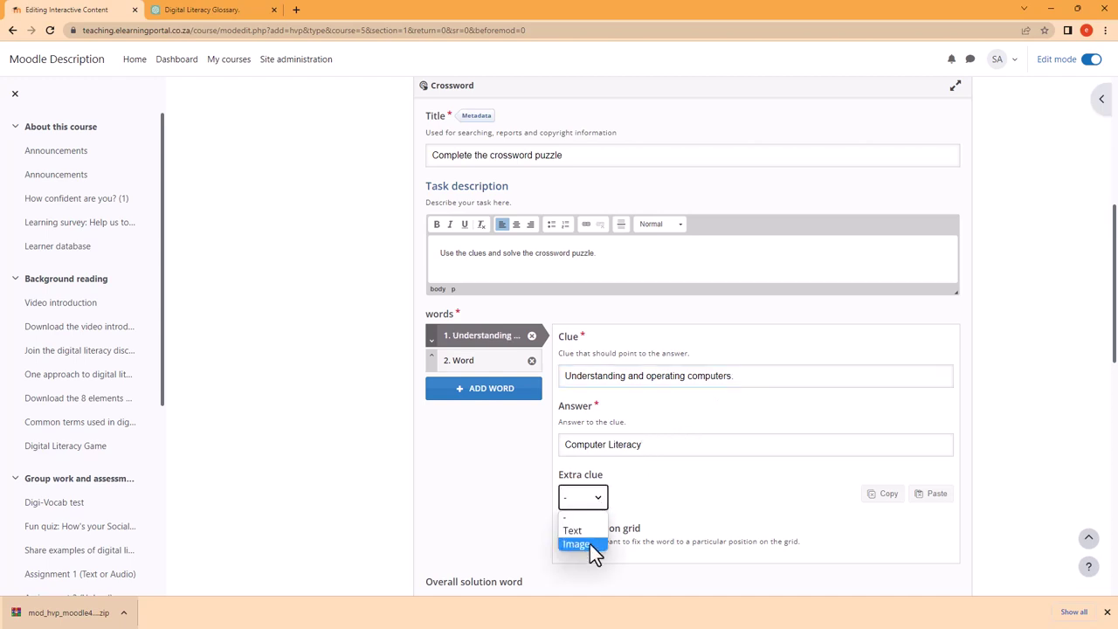
left_click(739, 477)
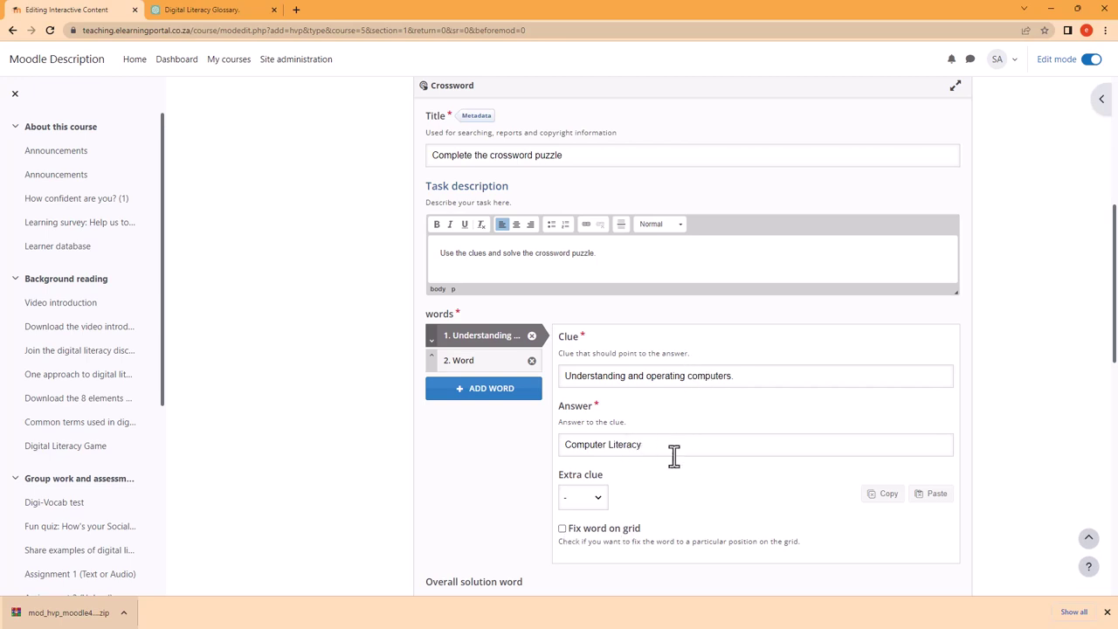
Select the crossword's second word and copy "Cybersecurity" from ChatGPT into its answer
left_click(463, 363)
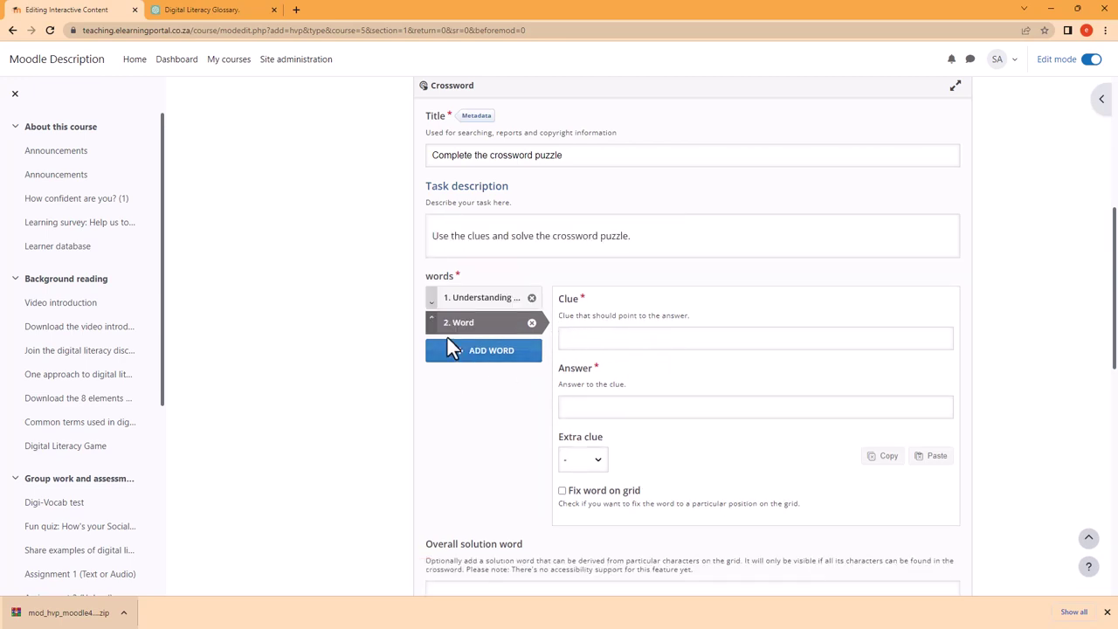
left_click(171, 10)
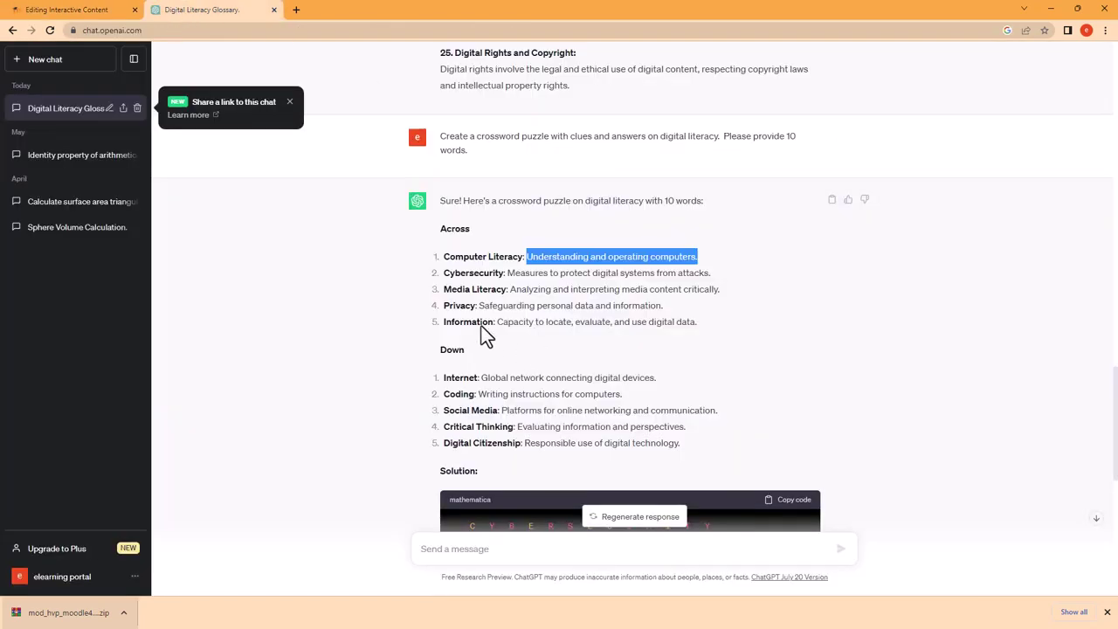
left_click_drag(443, 273, 504, 273)
right_click(504, 273)
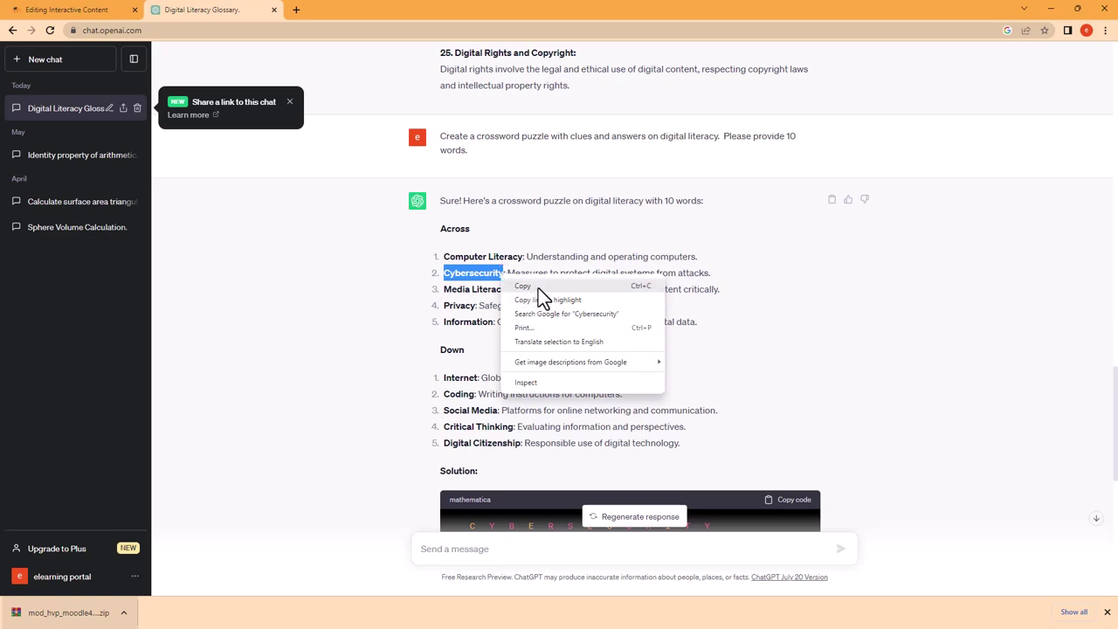
left_click(538, 289)
left_click(101, 6)
left_click(591, 407)
key("ctrl+v")
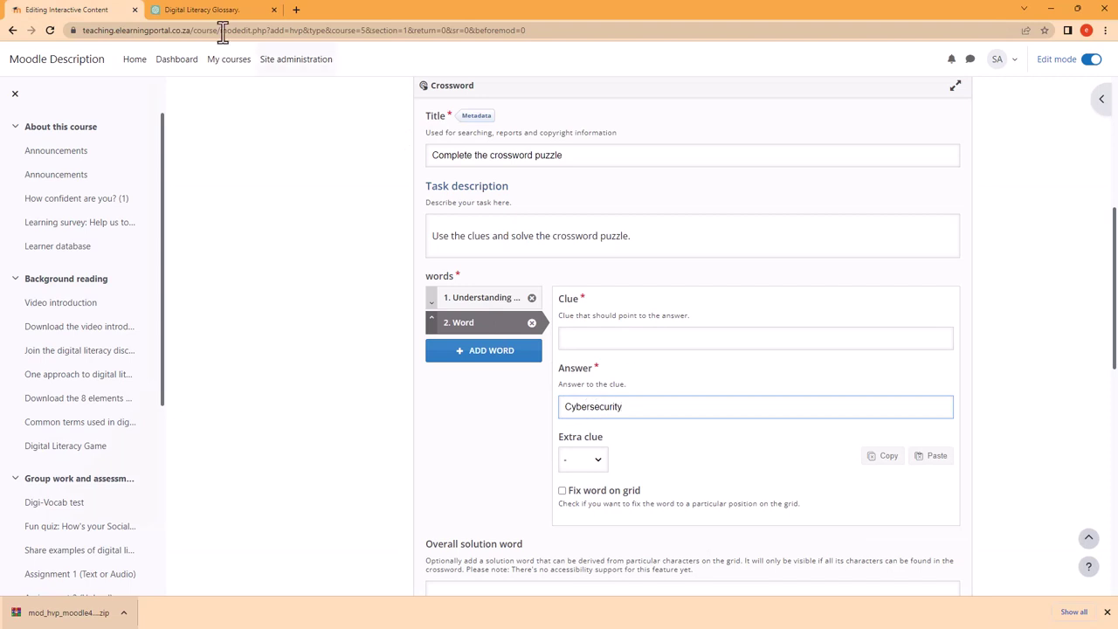
Copy the clue "Measures to protect digital systems from attacks." from ChatGPT into the second word's clue
left_click(200, 10)
left_click_drag(508, 272, 704, 272)
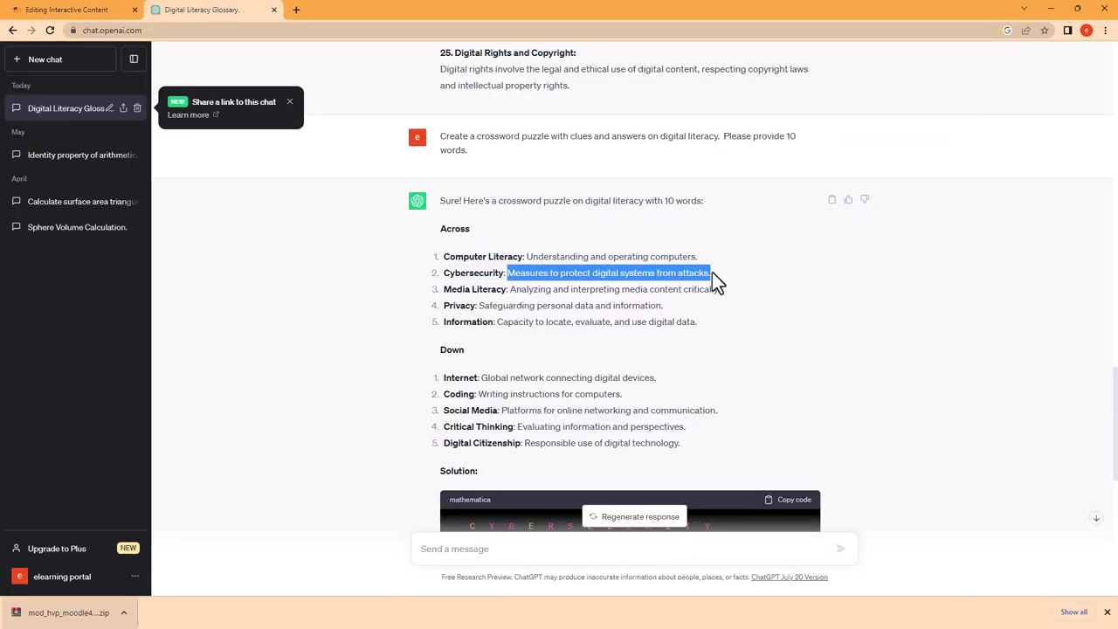
left_click(101, 9)
left_click(583, 342)
key("ctrl+v")
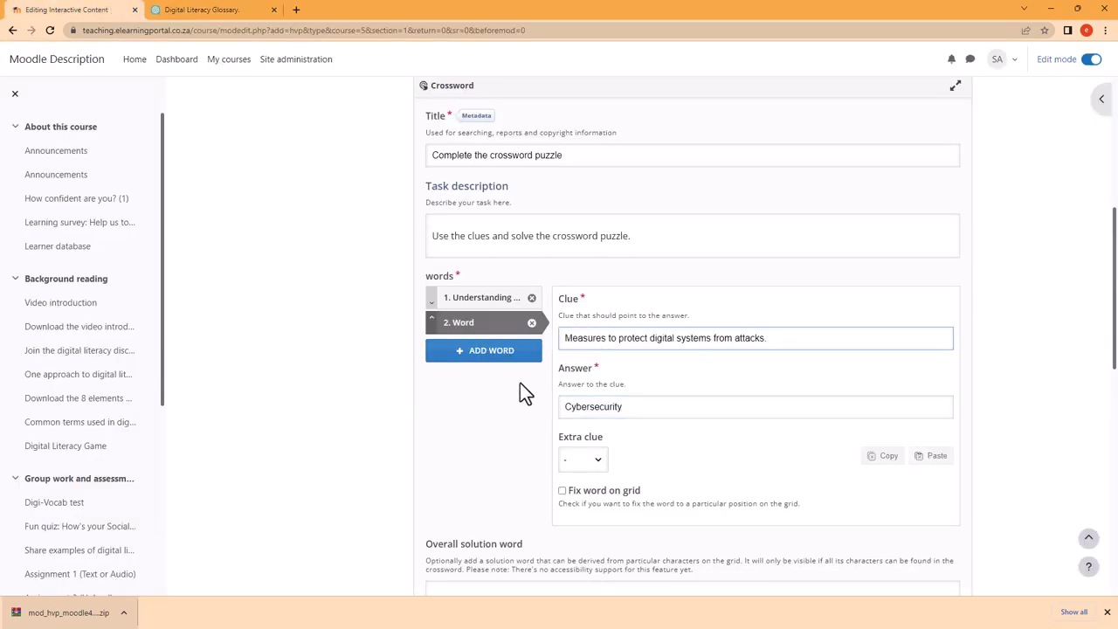
Add a third word to the crossword and copy "Media Literacy" from ChatGPT into its answer
left_click(481, 354)
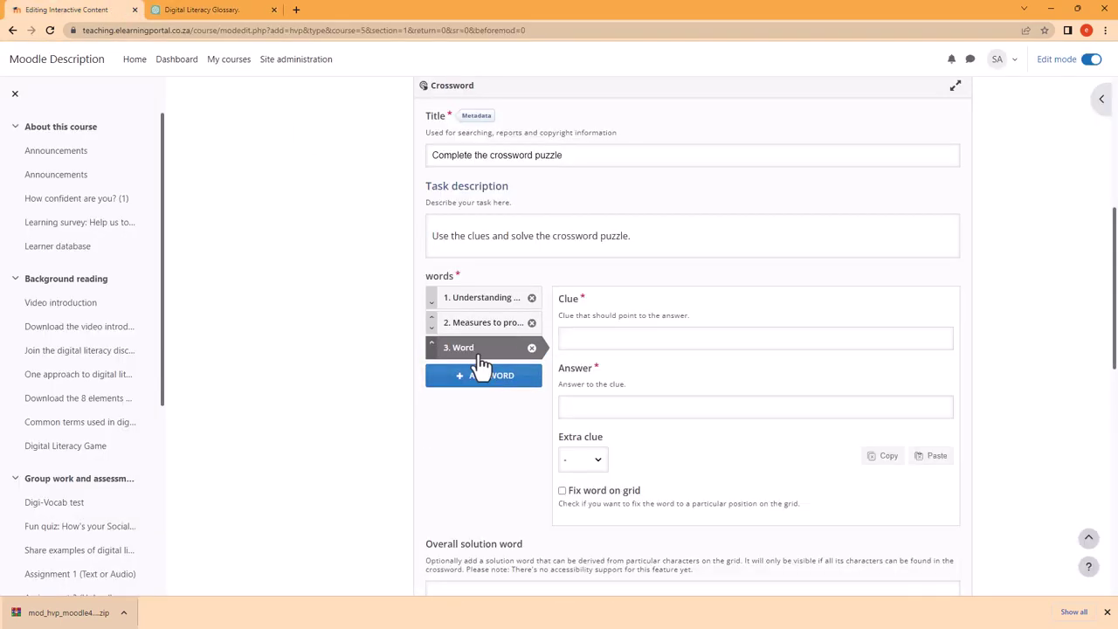
left_click(172, 15)
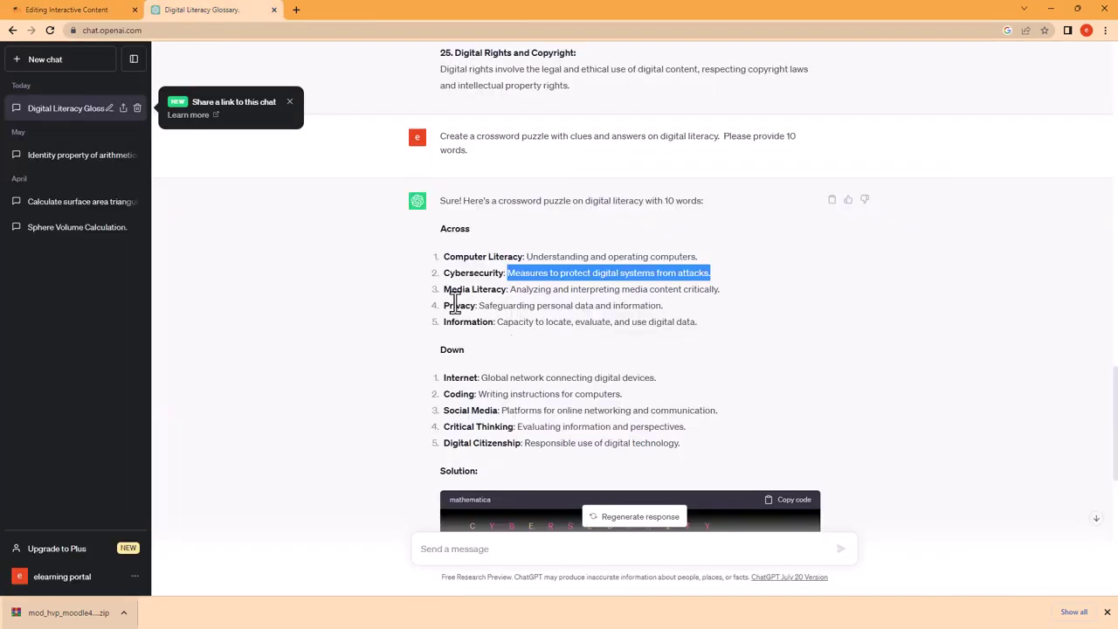
left_click_drag(445, 290, 505, 293)
left_click(101, 8)
left_click(610, 402)
key("ctrl+v")
Copy the clue "Analyzing and interpreting media content critically." from ChatGPT into the third word's clue
left_click(251, 14)
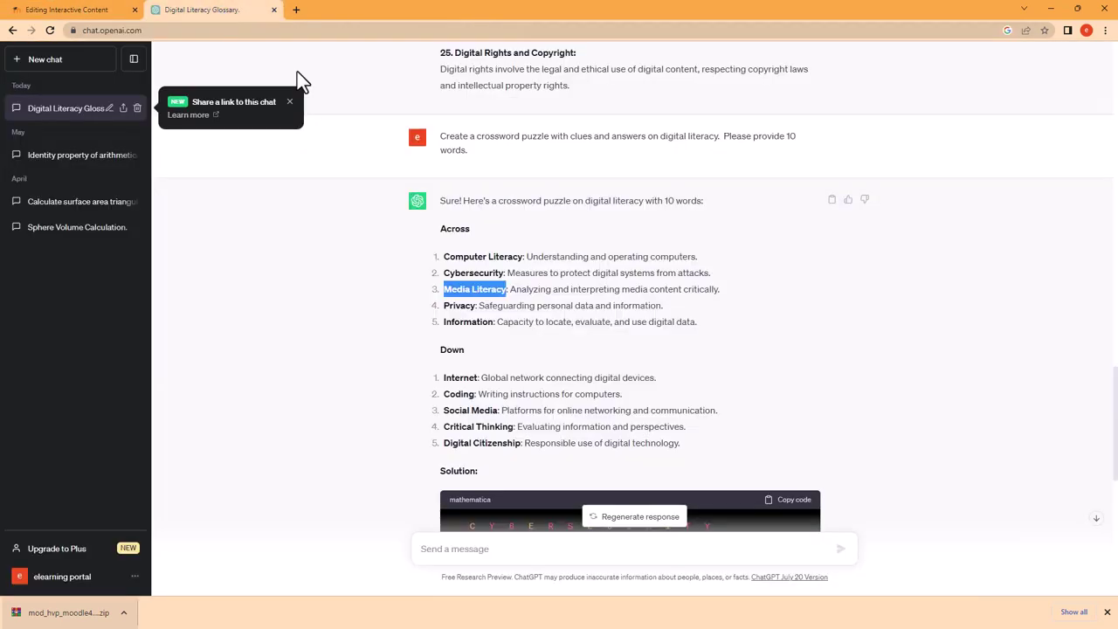
left_click_drag(511, 289, 724, 293)
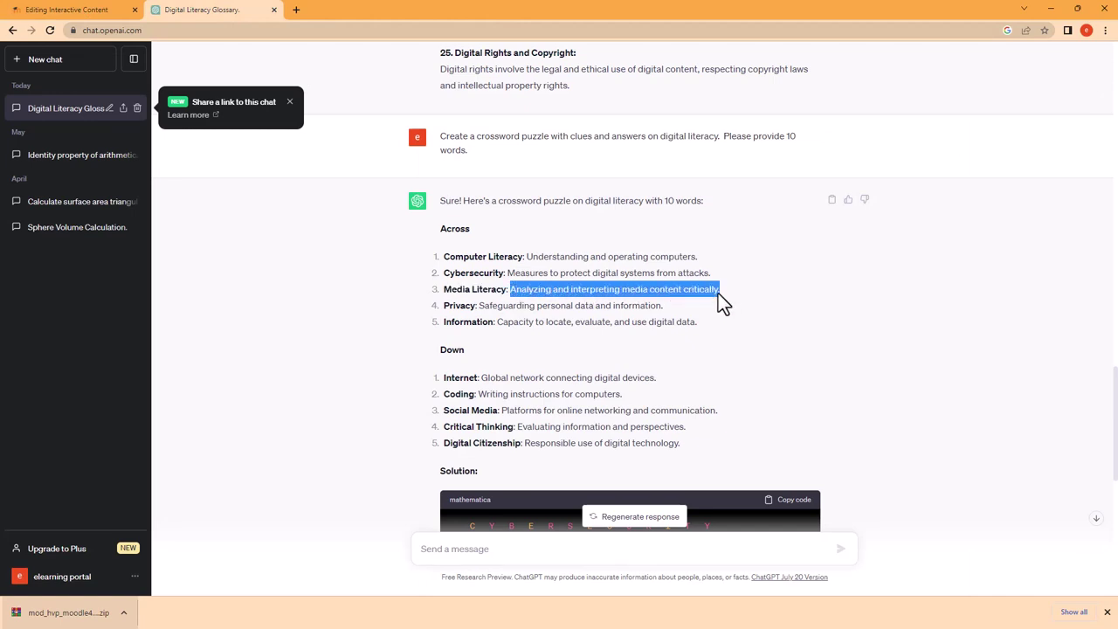
left_click(93, 10)
left_click(618, 341)
key("ctrl+v")
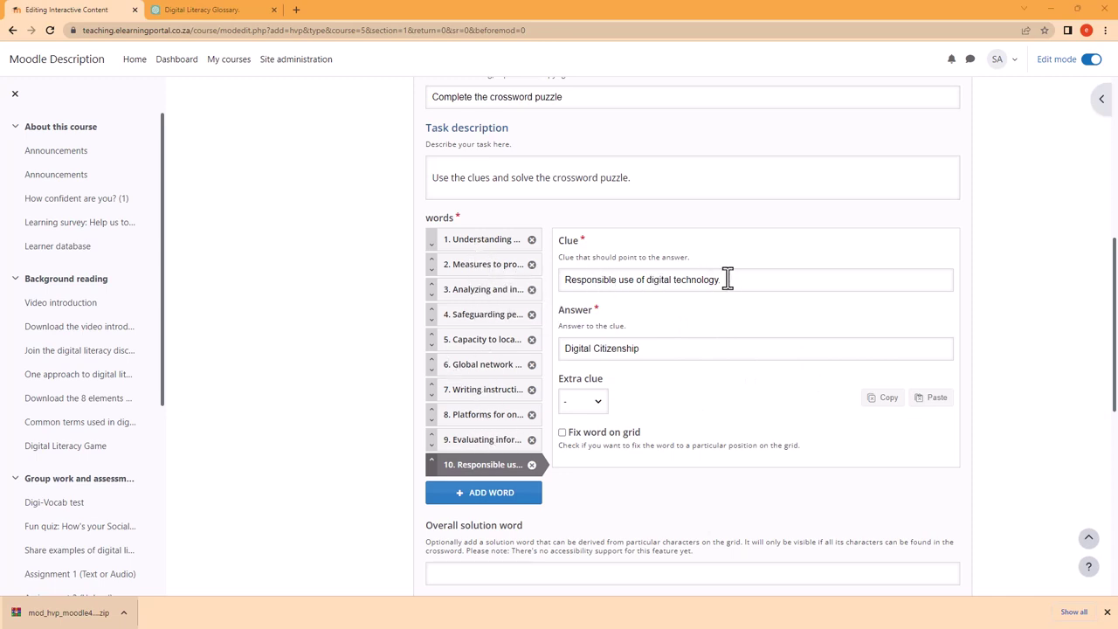
Check the extra clue options of the tenth crossword word without choosing one
scroll(646, 374, "down", 2)
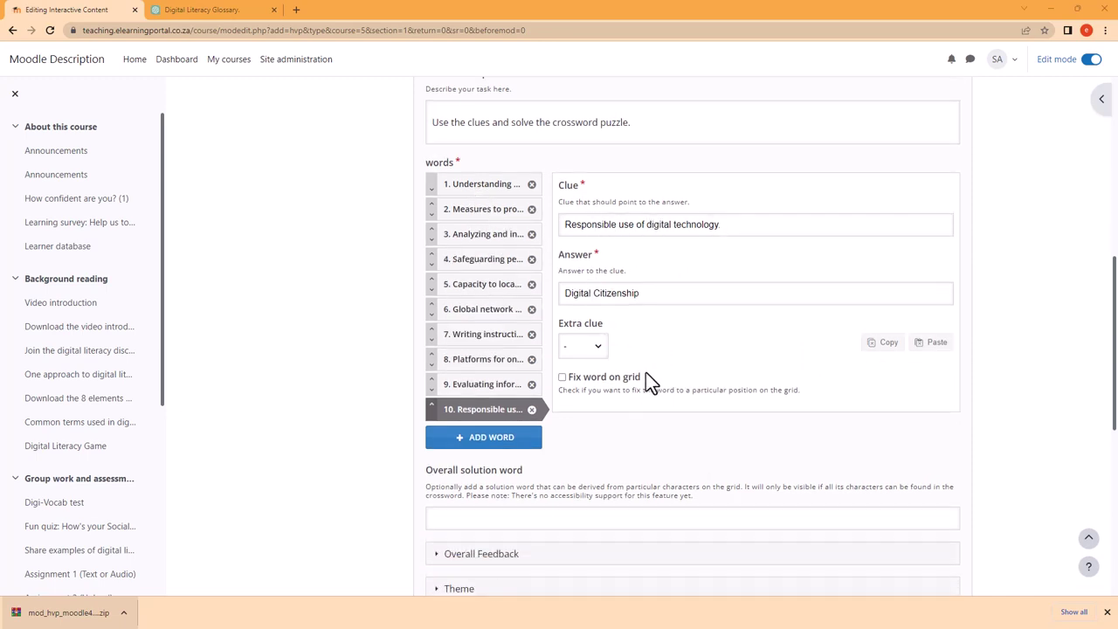
scroll(651, 376, "down", 2)
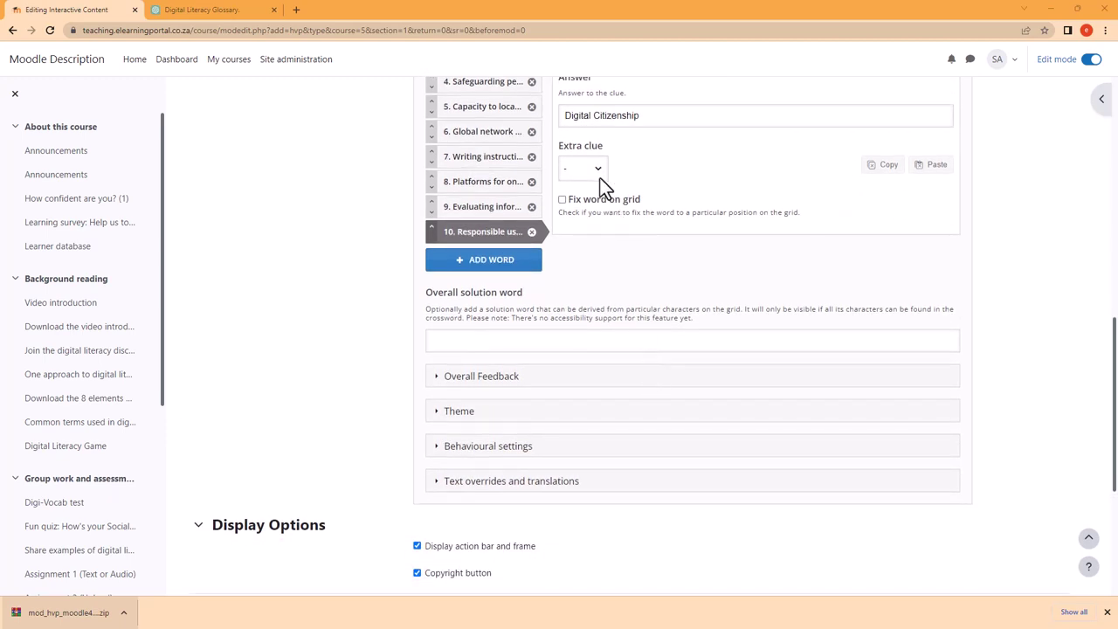
left_click(599, 174)
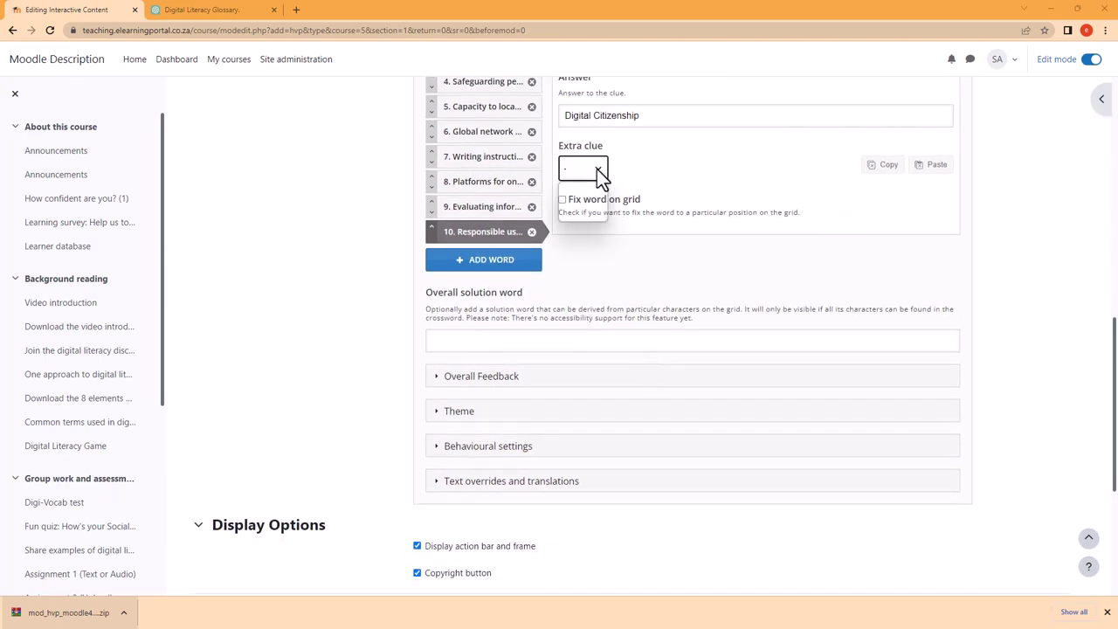
left_click(661, 177)
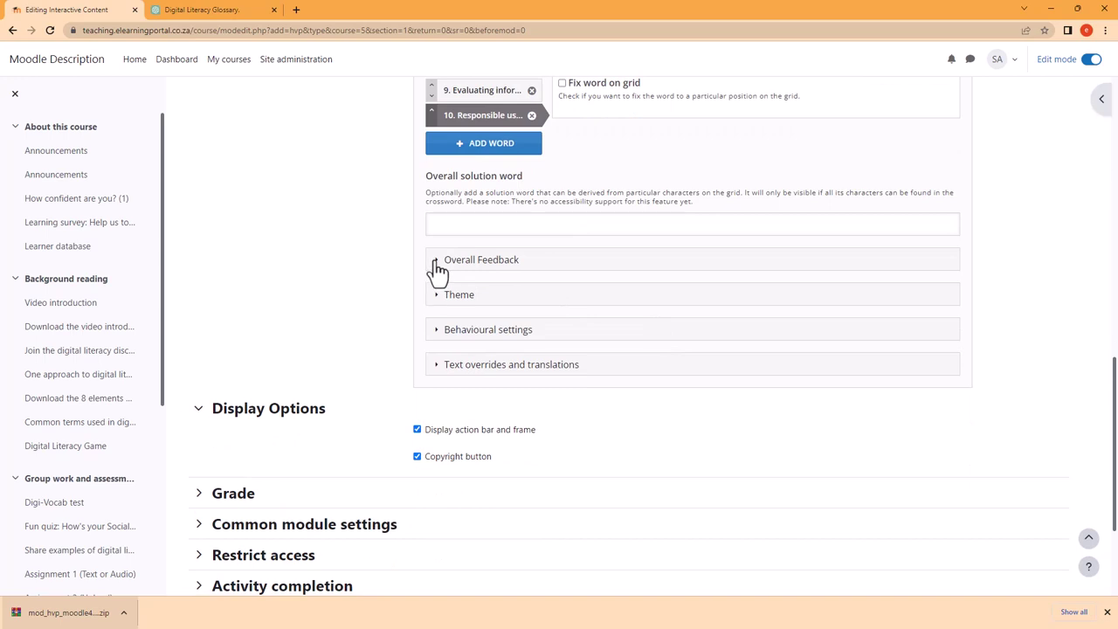
Expand the crossword's Overall Feedback and Theme settings
left_click(436, 264)
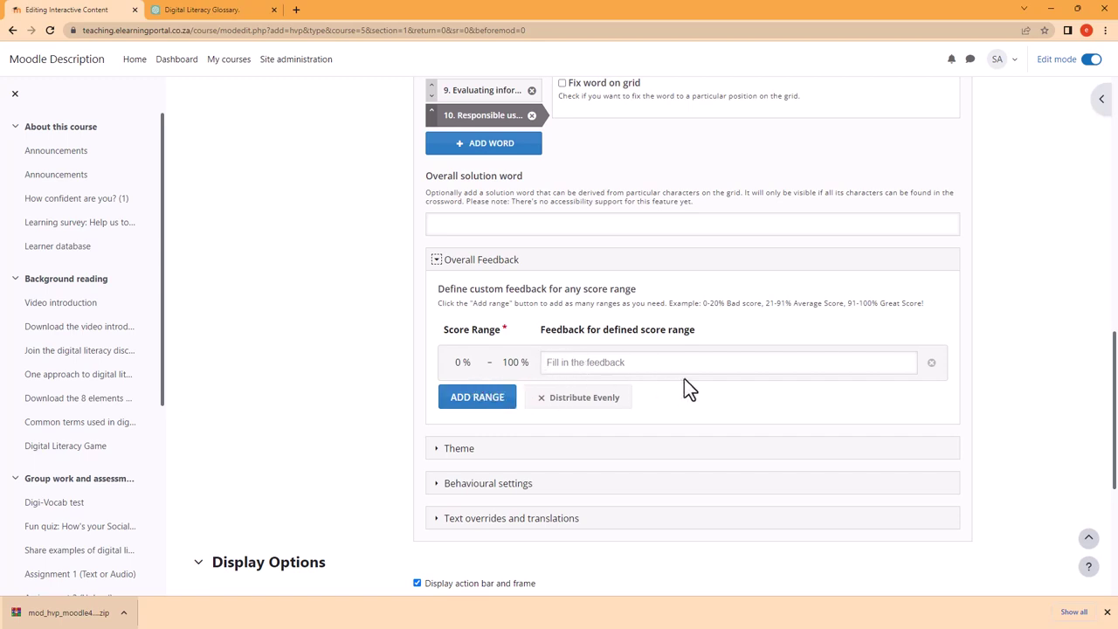
scroll(529, 421, "down", 1)
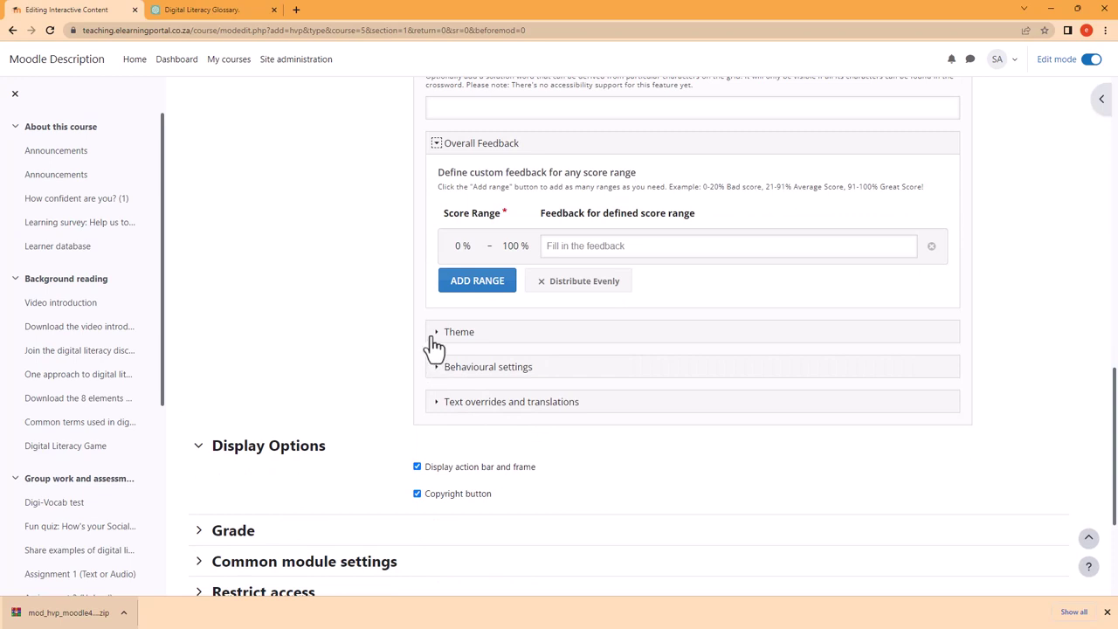
left_click(437, 336)
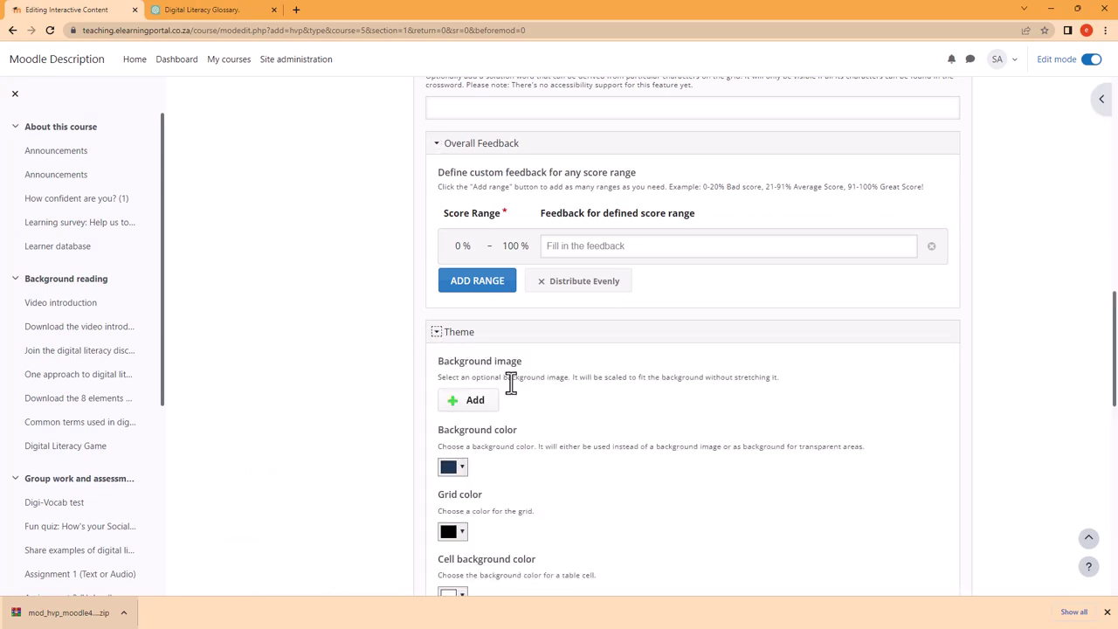
Search Google for "free images" in a new browser tab and look through the free stock image sites
left_click(297, 9)
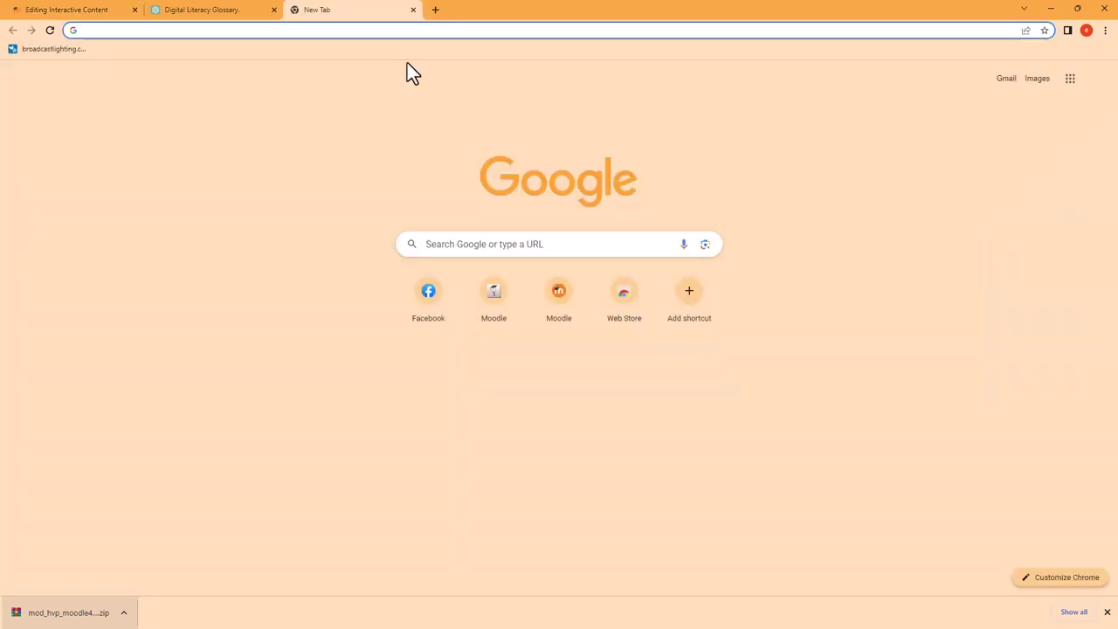
type("free images")
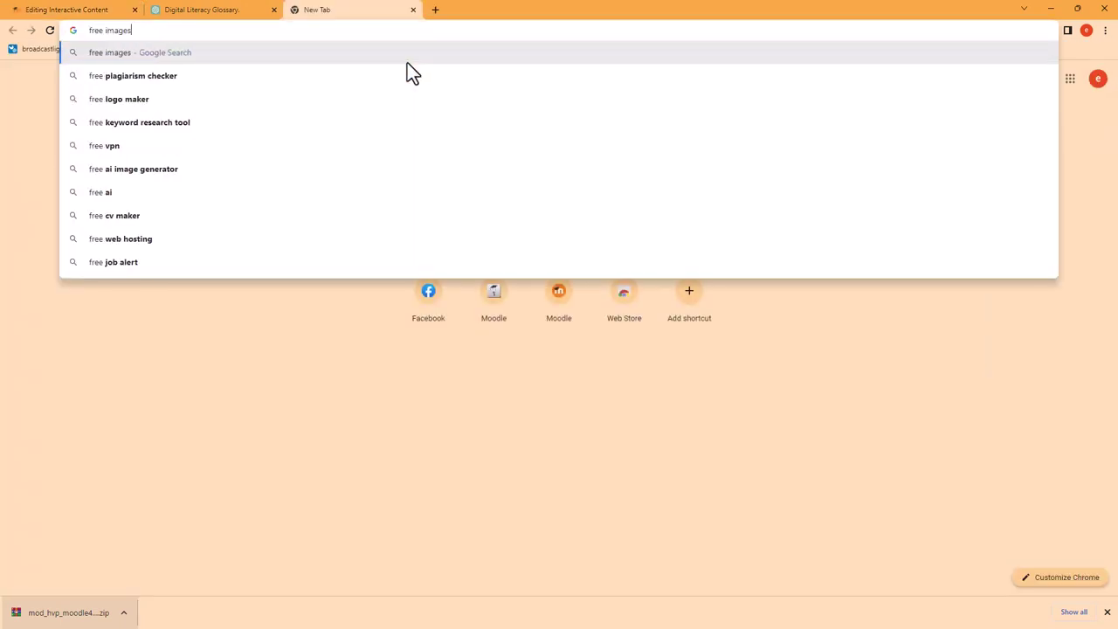
key("Return")
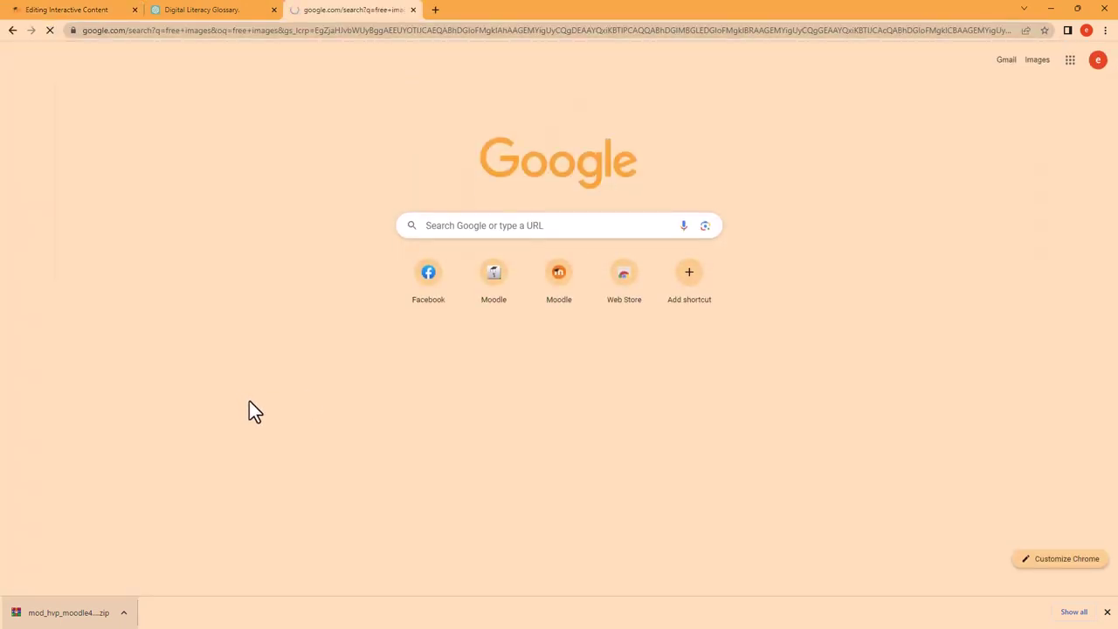
scroll(229, 373, "down", 9)
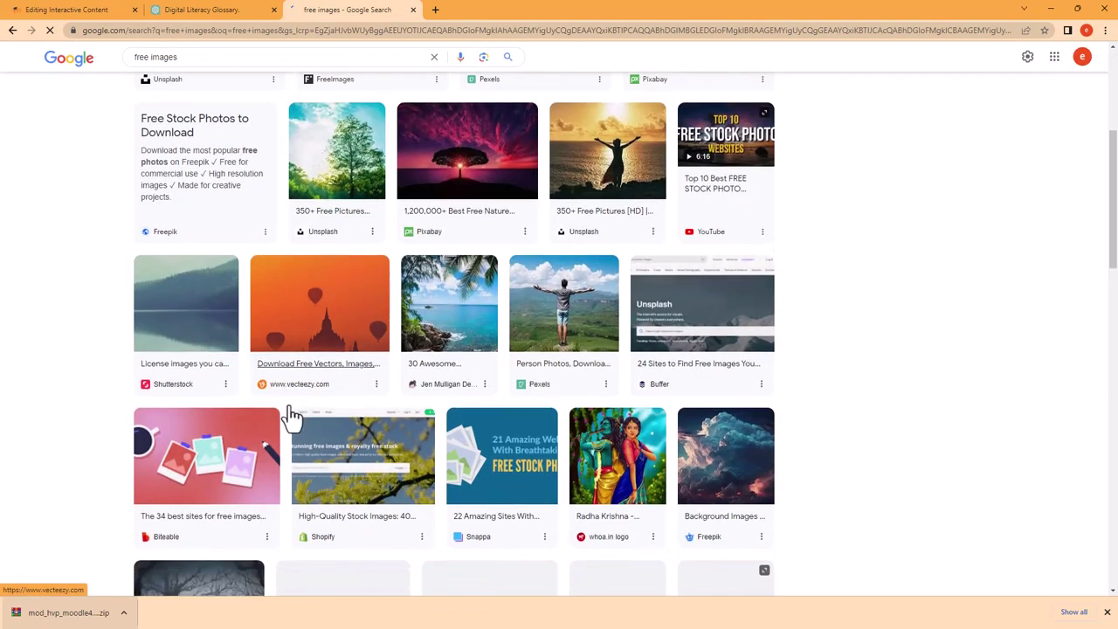
scroll(408, 445, "up", 10)
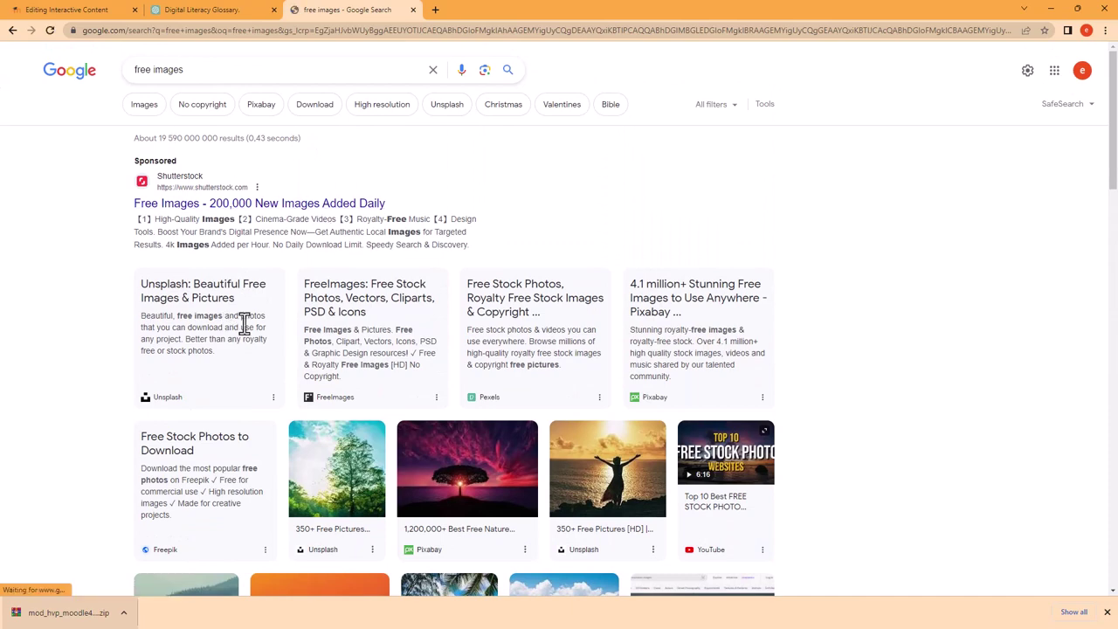
scroll(253, 441, "down", 2)
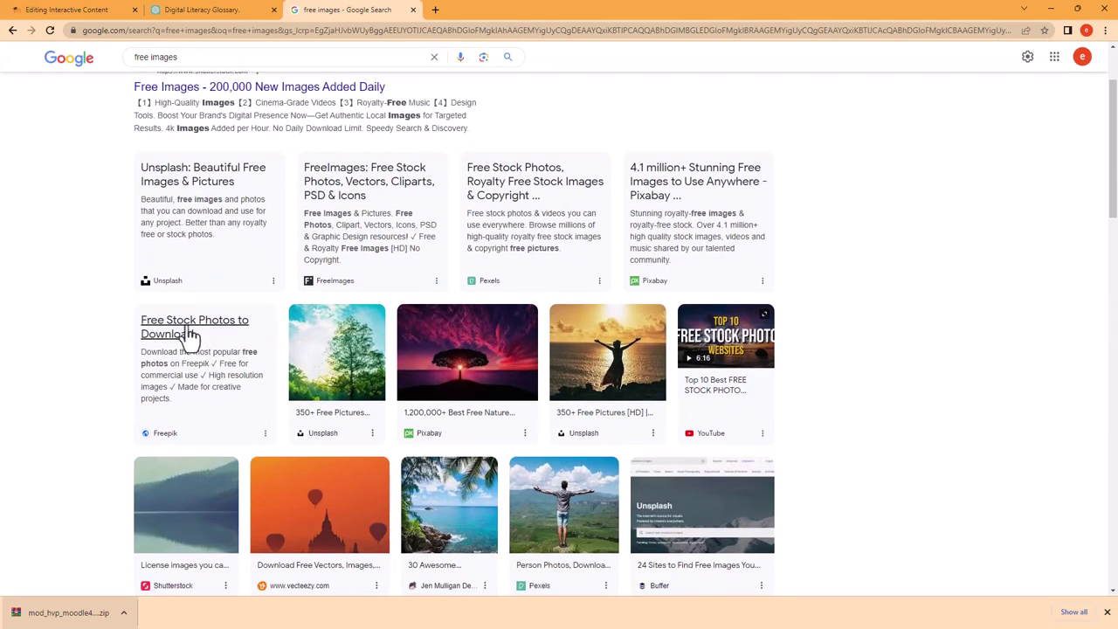
scroll(358, 375, "down", 2)
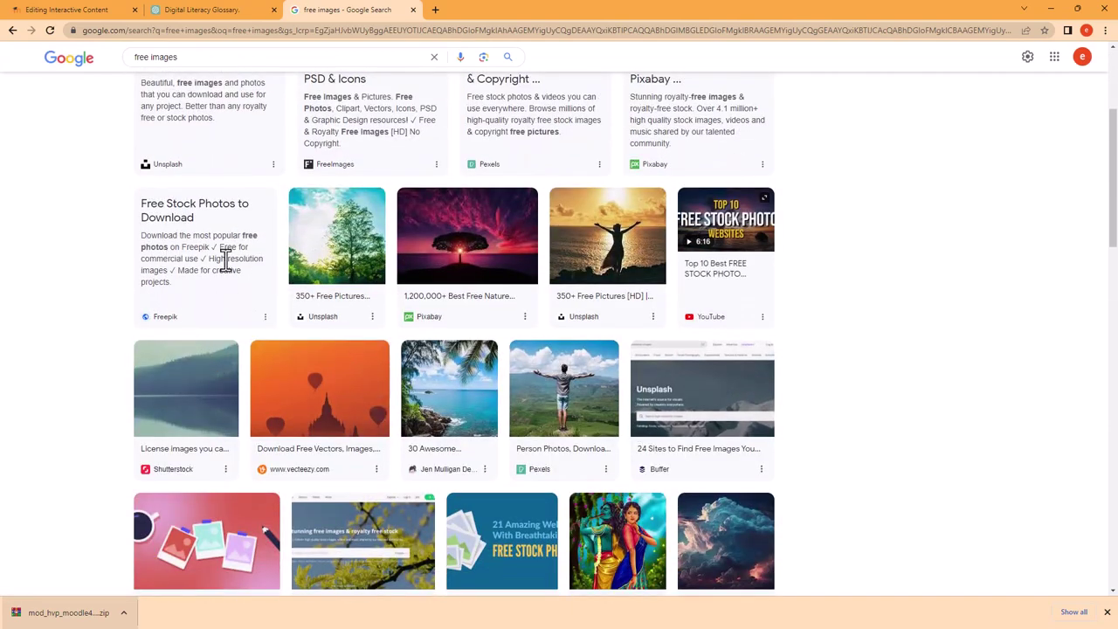
scroll(210, 262, "up", 2)
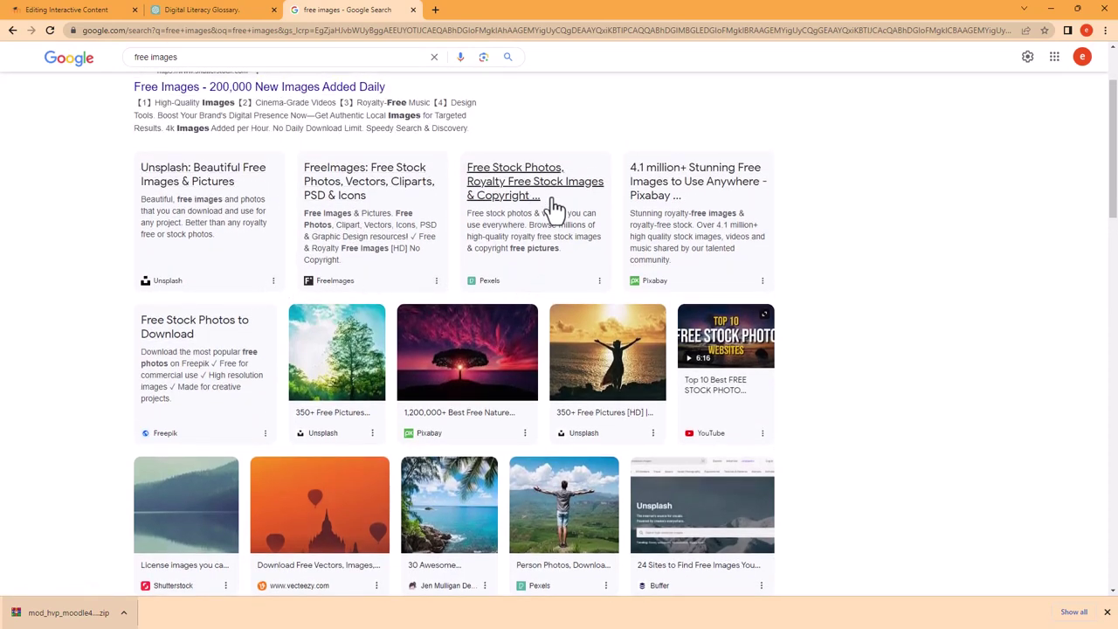
Open the Pixabay result and search the site for "digital literacy" images
left_click(680, 194)
left_click(390, 199)
type("digital ")
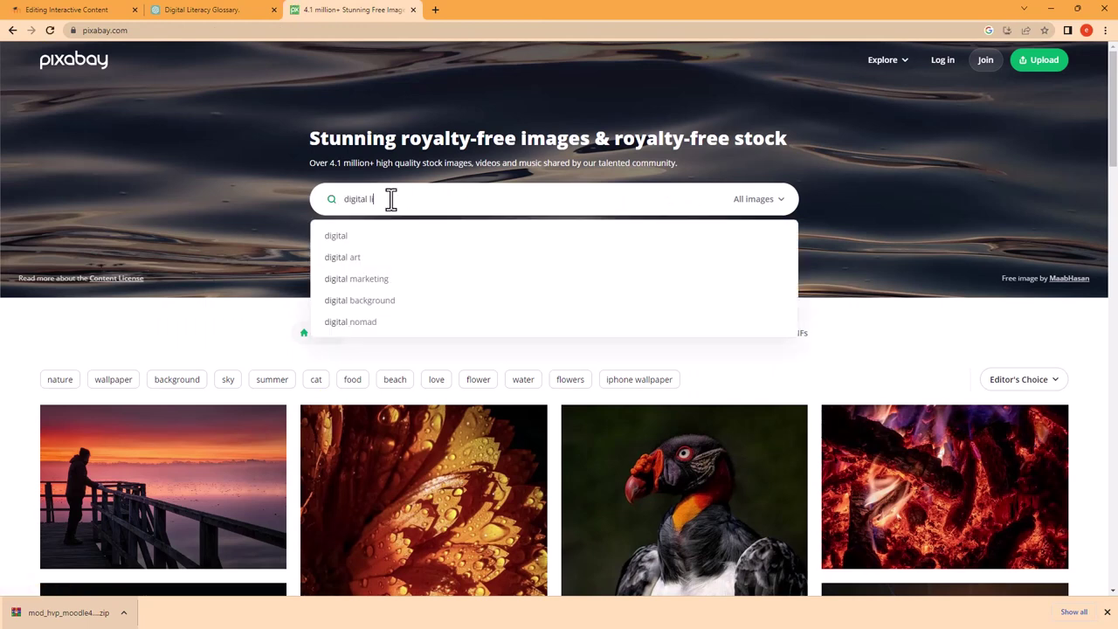
type("literacy")
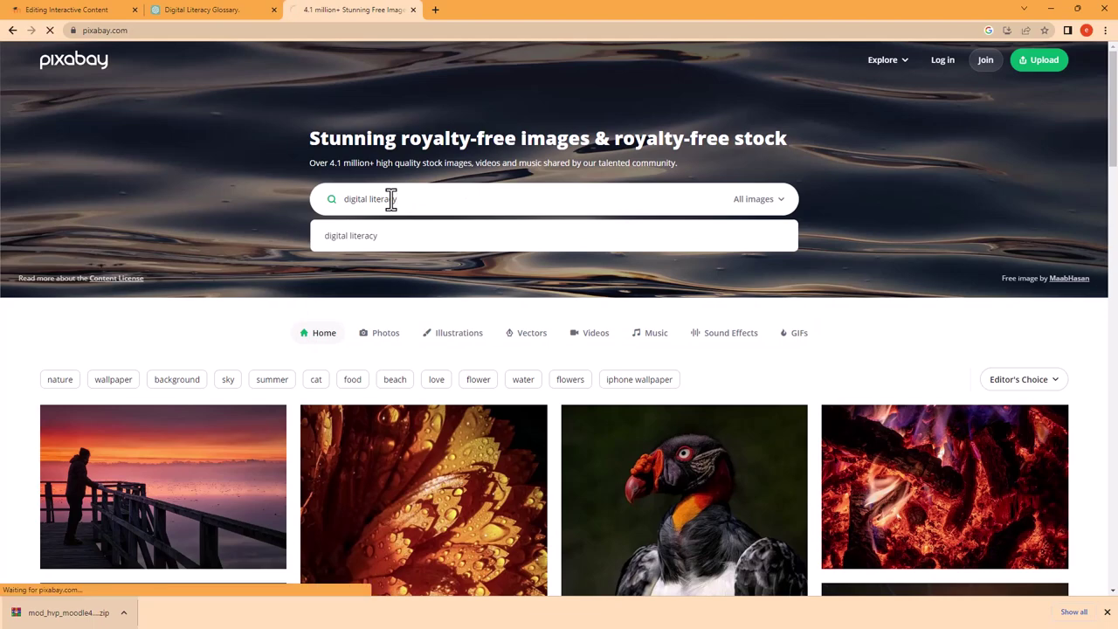
key("Return")
Choose the doodle scrapbooking illustration with blue and green note sheets on white and download it from Pixabay
scroll(748, 377, "down", 2)
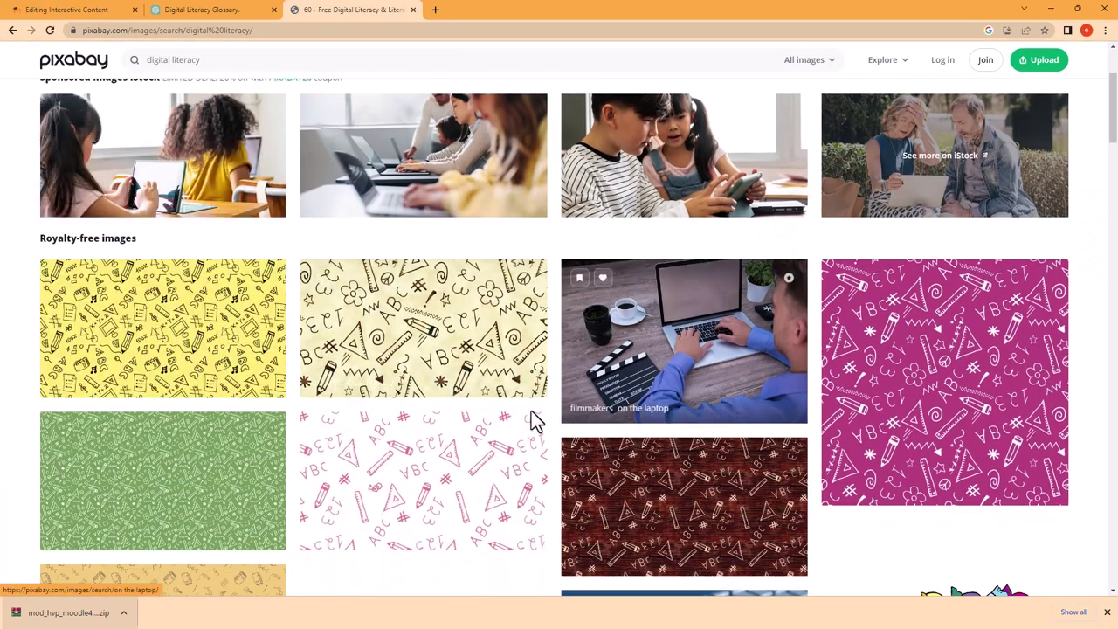
scroll(515, 388, "down", 2)
scroll(385, 433, "down", 6)
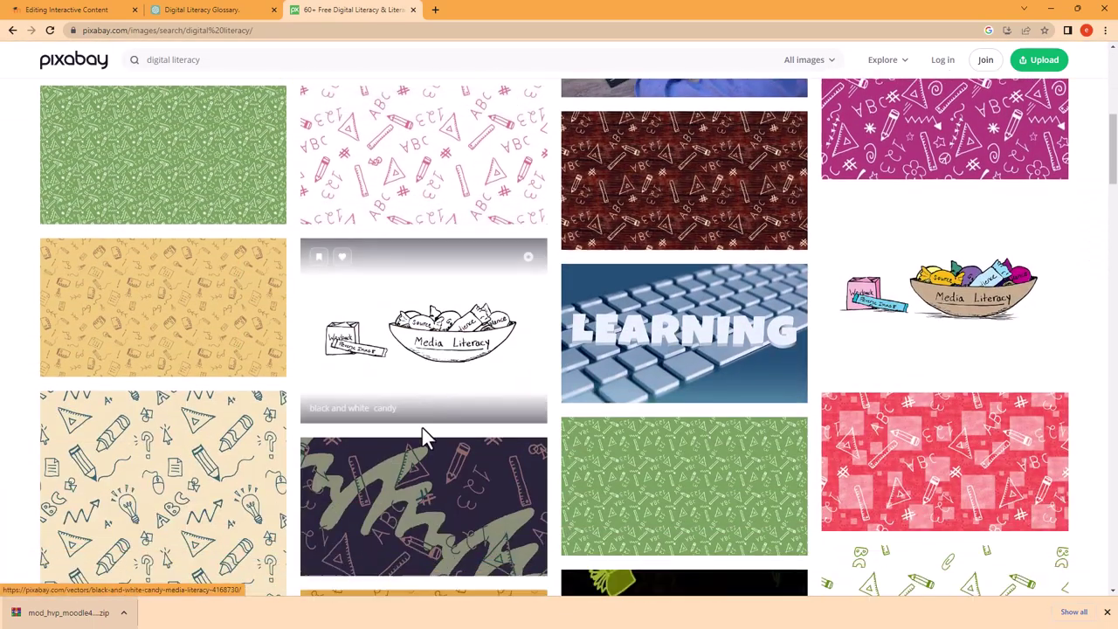
scroll(435, 422, "down", 10)
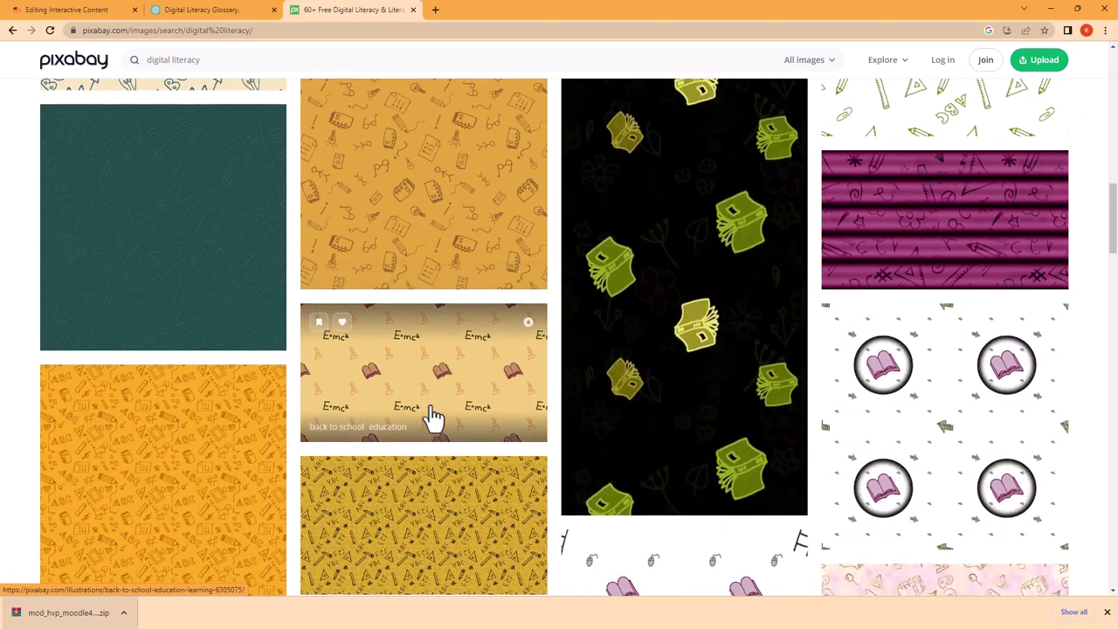
scroll(441, 401, "down", 5)
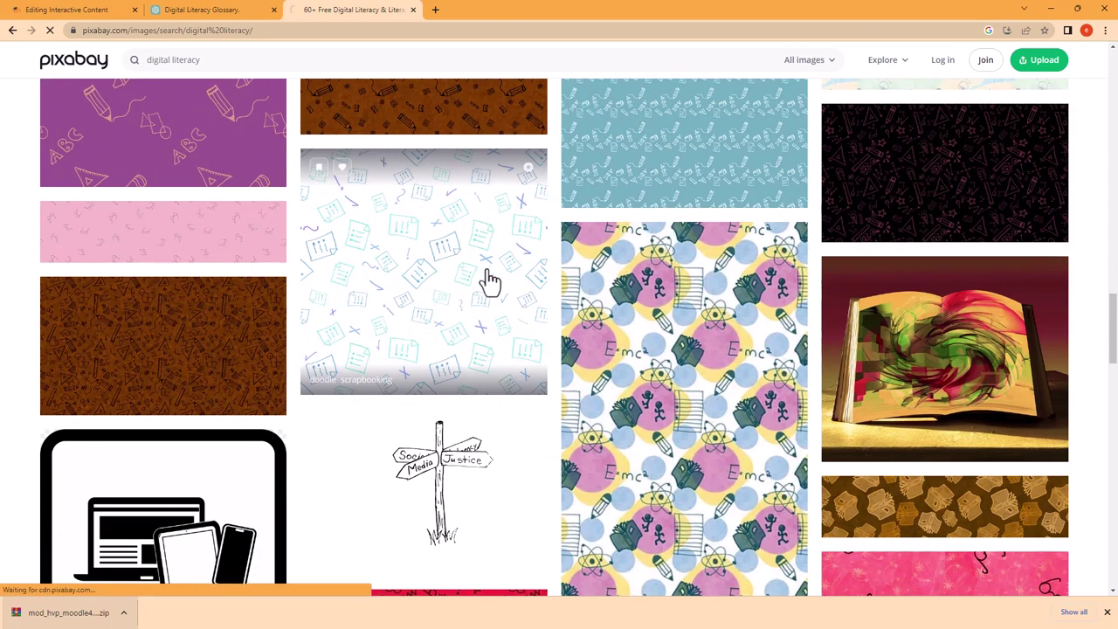
left_click(489, 282)
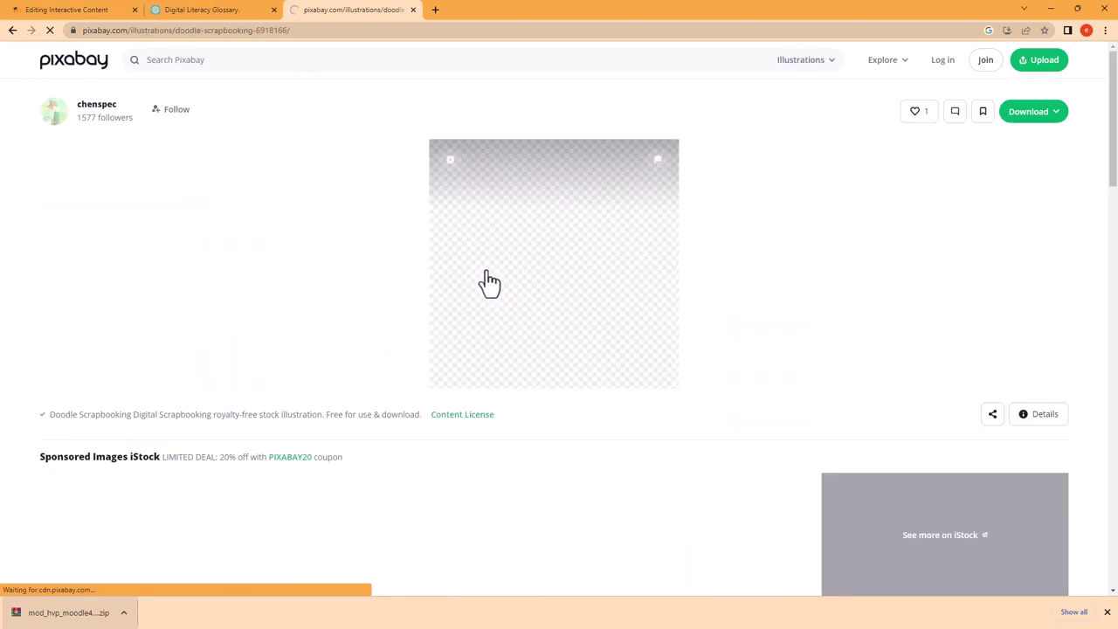
left_click(1045, 119)
left_click(921, 266)
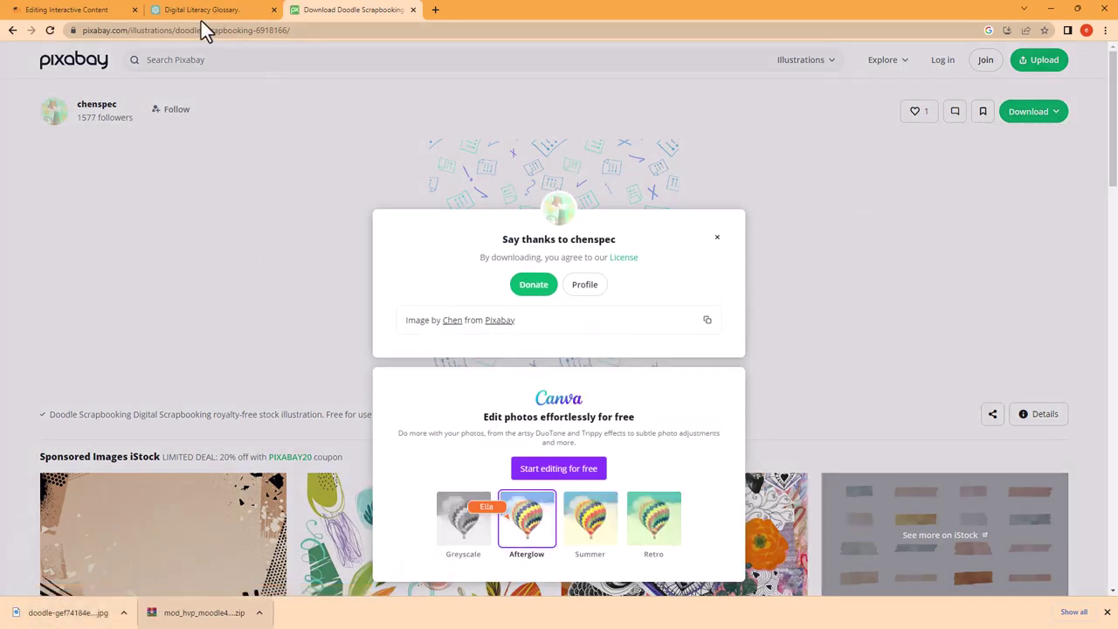
Return to the Moodle crossword form and upload the downloaded doodle JPG as the theme's background image
left_click(57, 10)
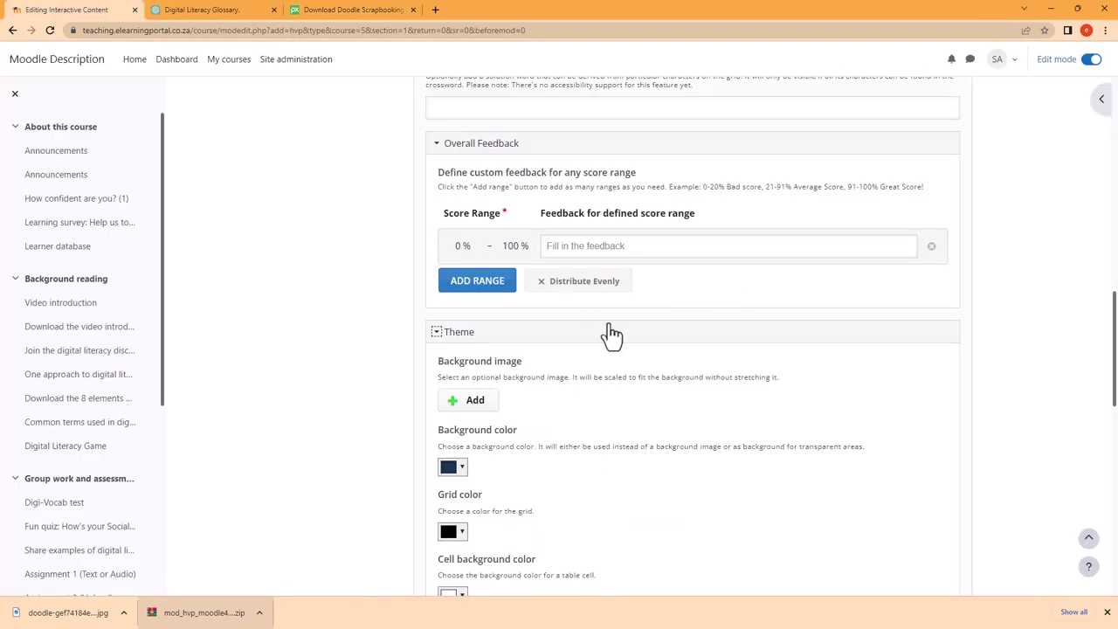
left_click(467, 406)
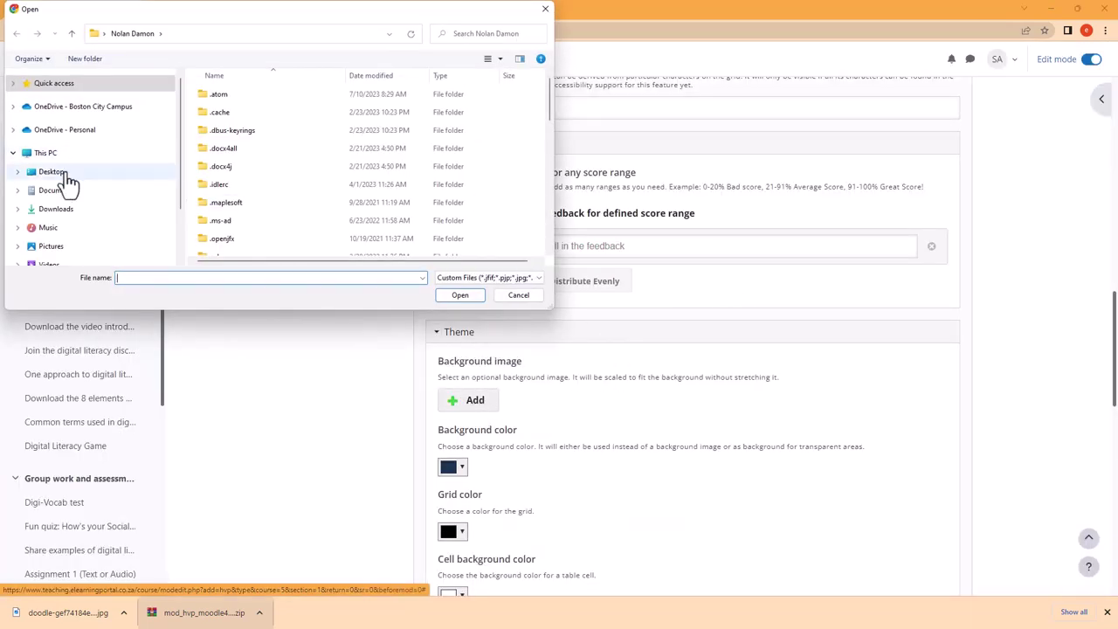
left_click(56, 210)
left_click(226, 127)
left_click(478, 297)
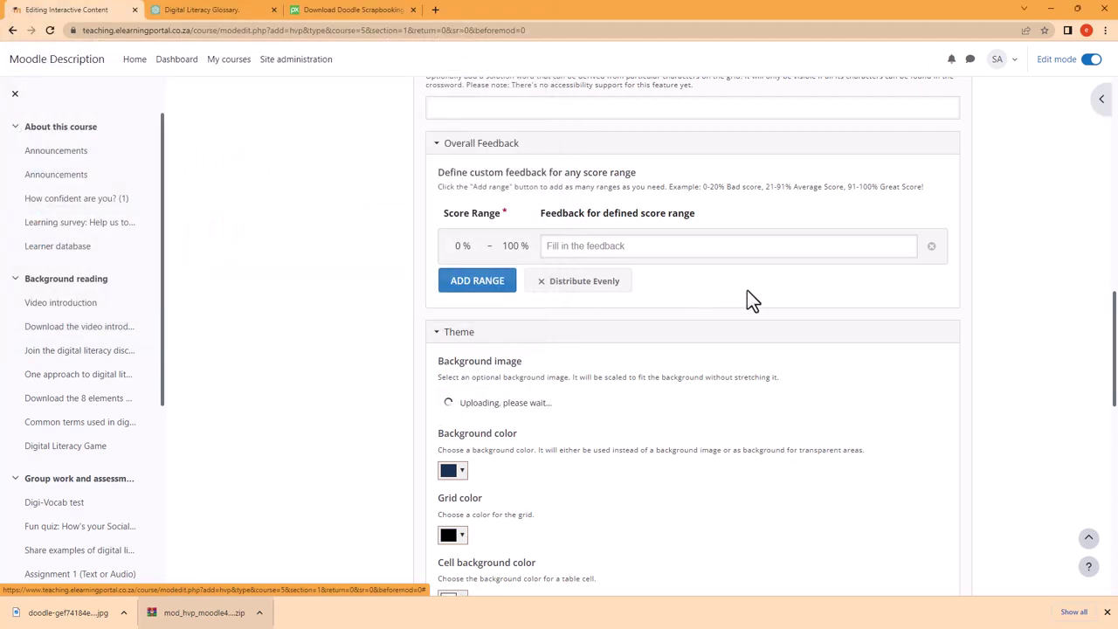
Review the theme colour options, expand the Behavioural settings, and examine the word count, feedback, scoring, retry and solution options
scroll(567, 428, "down", 3)
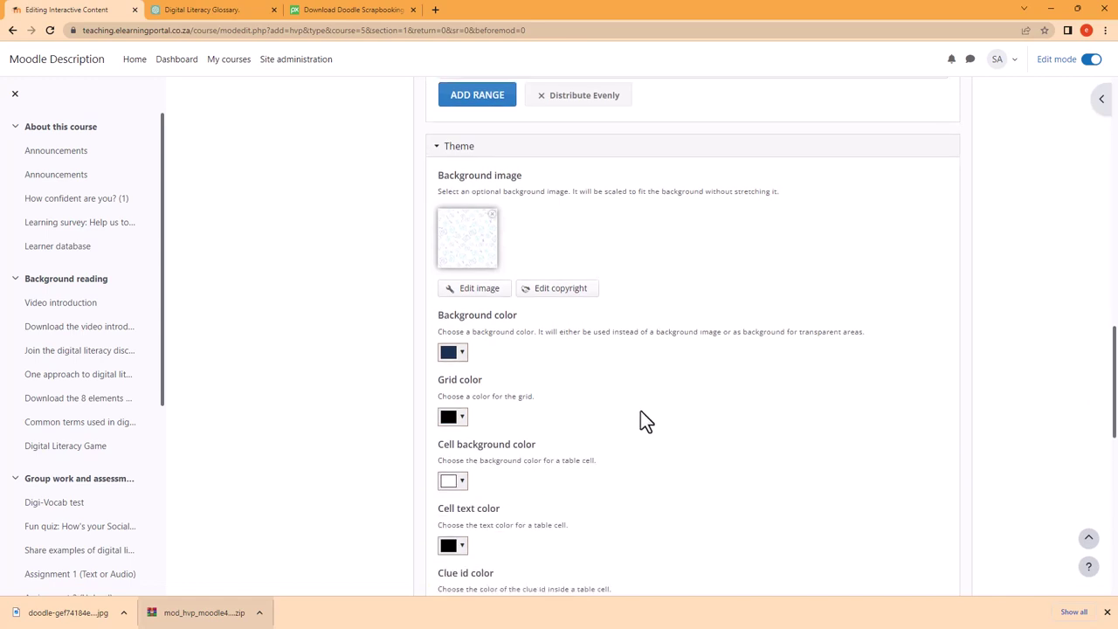
scroll(453, 475, "down", 5)
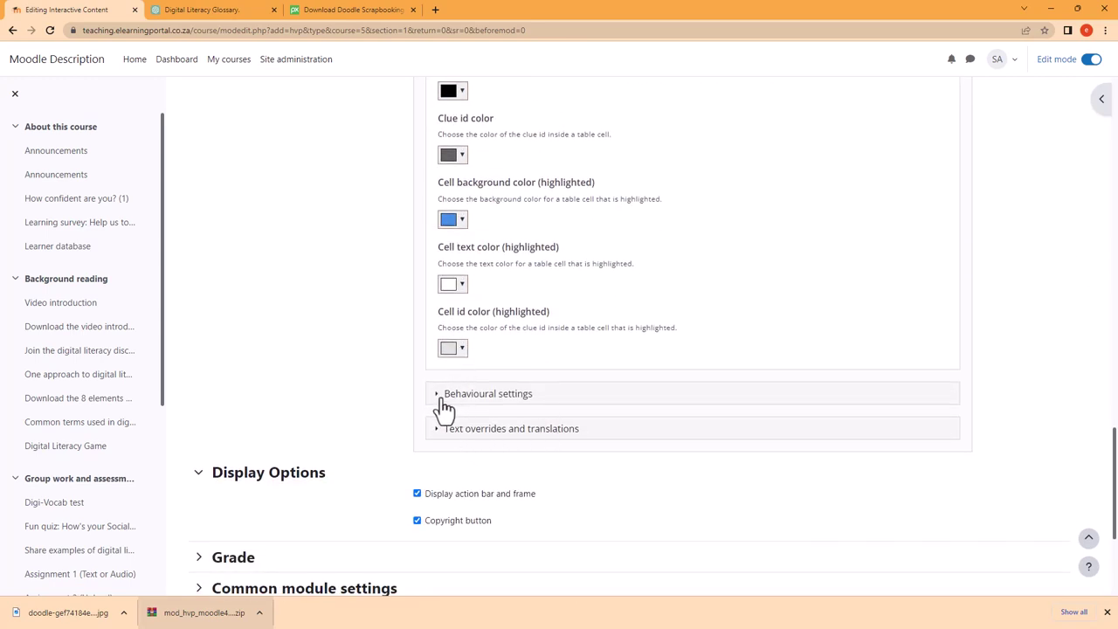
left_click(438, 395)
scroll(525, 428, "down", 2)
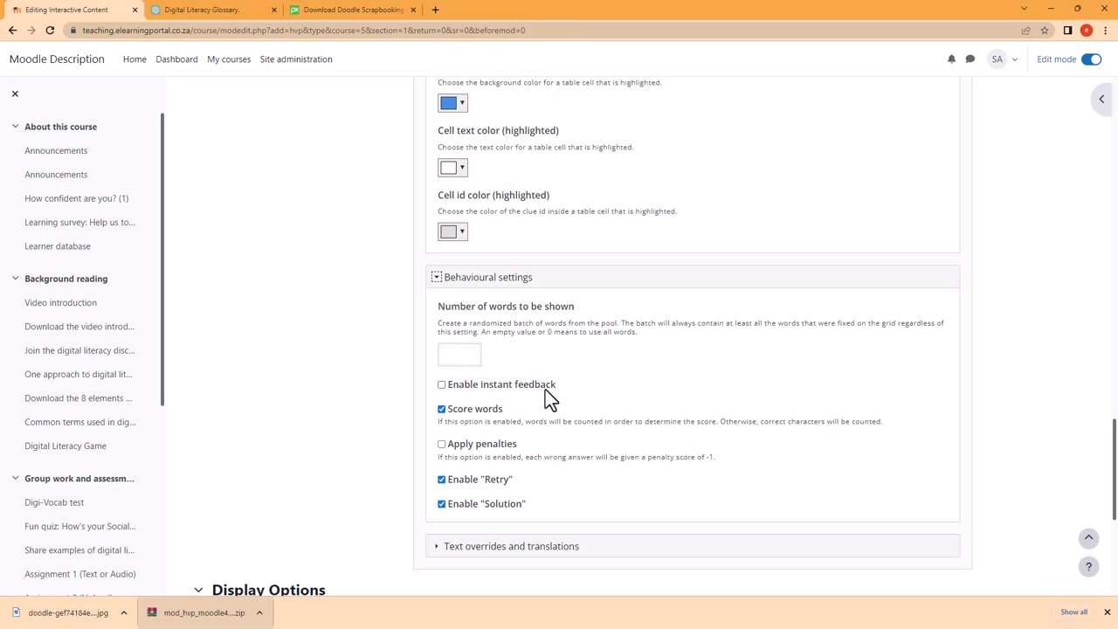
scroll(545, 389, "up", 4)
scroll(545, 389, "up", 10)
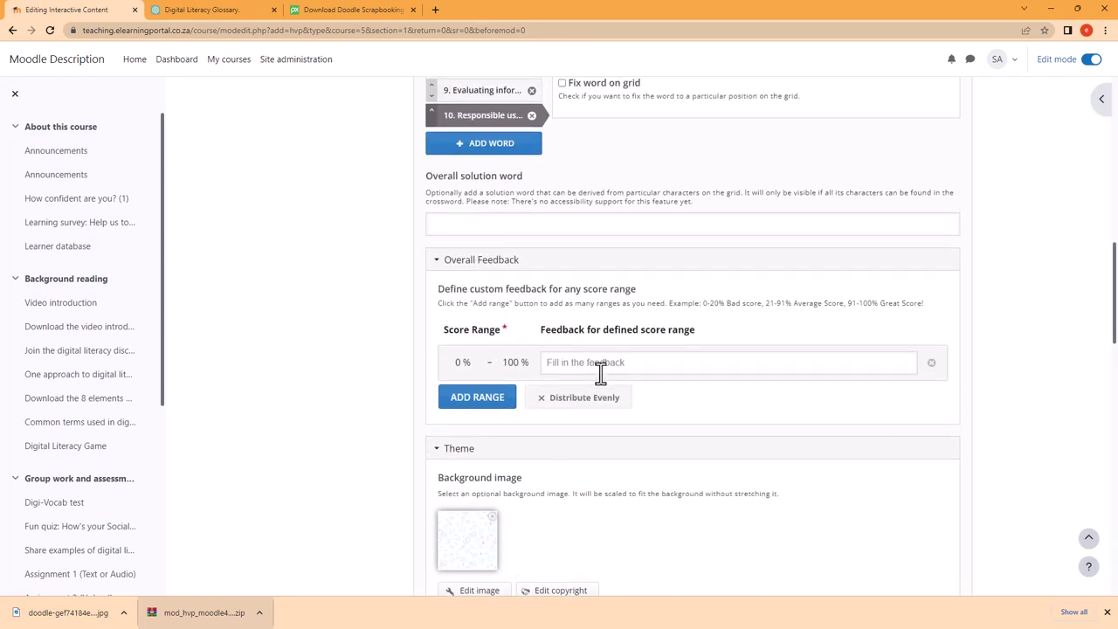
scroll(582, 449, "down", 10)
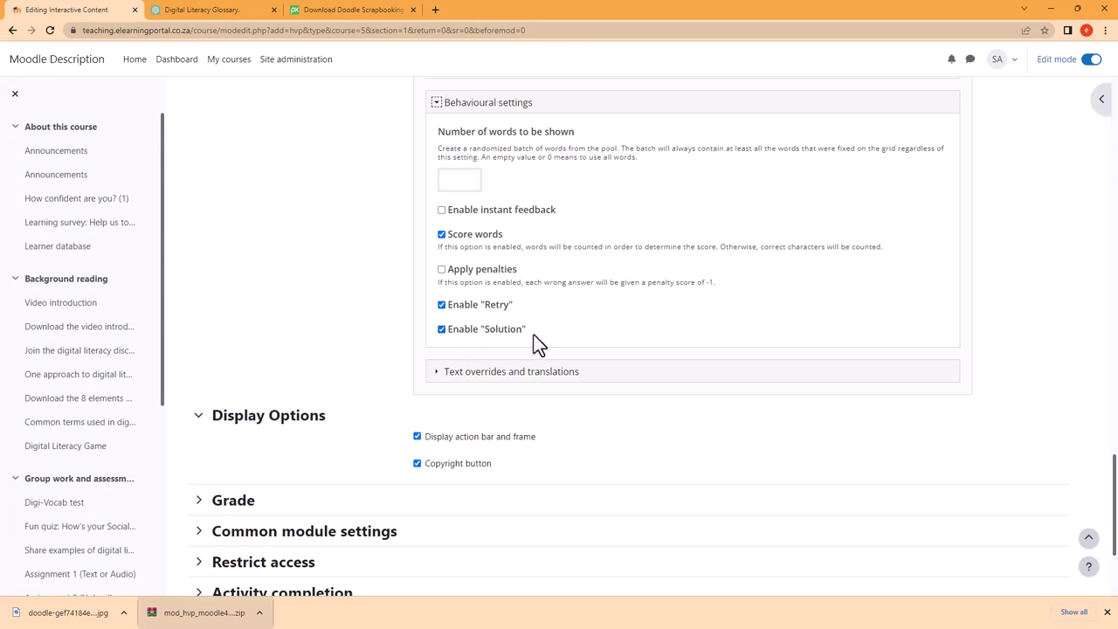
Expand Text overrides and translations and inspect the Crossword text groups
left_click(434, 374)
left_click(460, 436)
scroll(524, 429, "down", 2)
left_click(459, 354)
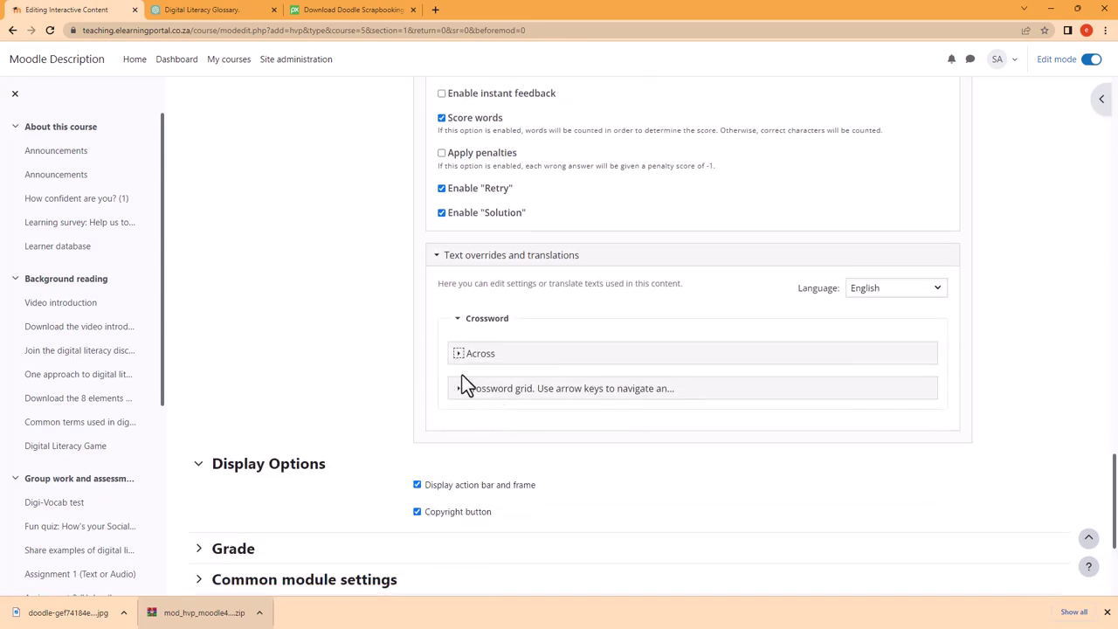
Review the crossword label, button and message texts in the Across text group
scroll(639, 429, "down", 2)
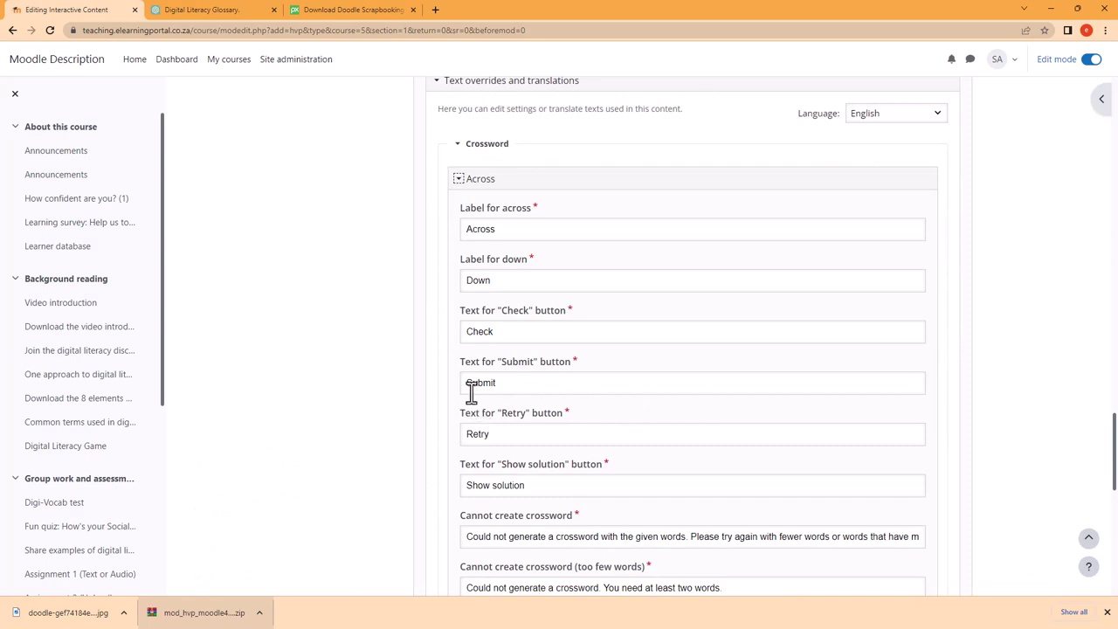
scroll(580, 428, "down", 2)
scroll(570, 463, "down", 5)
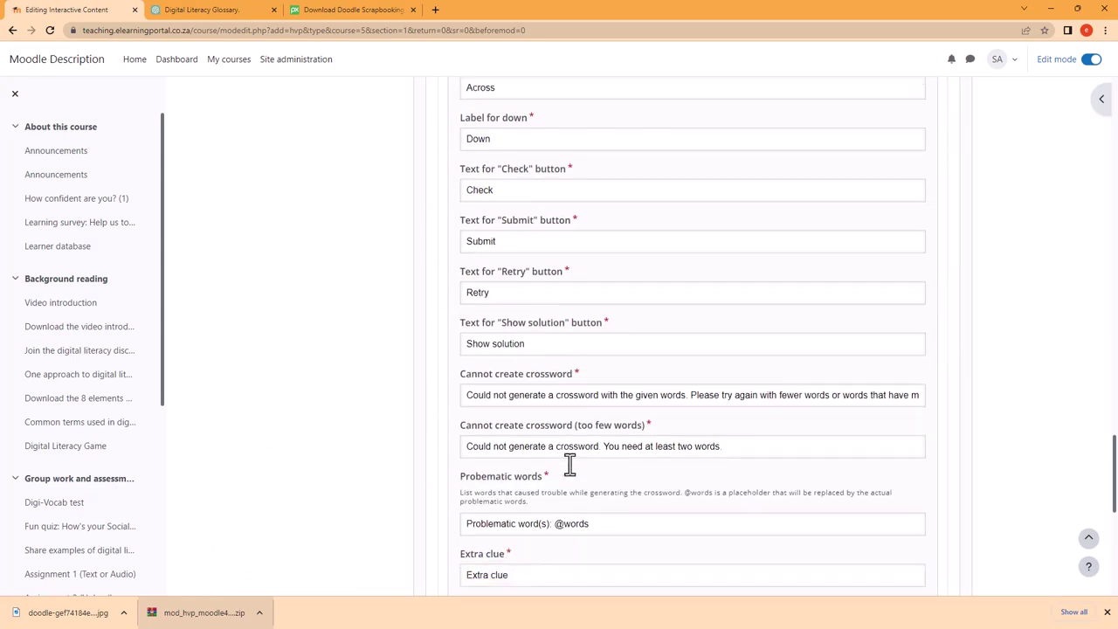
scroll(593, 404, "down", 1)
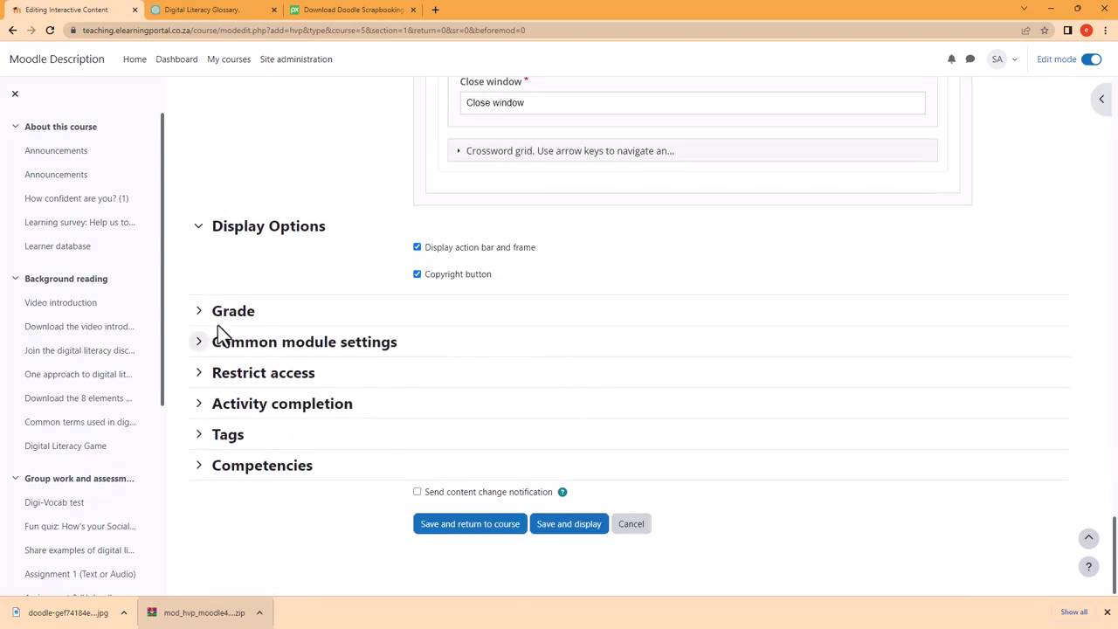
Expand and review the Grade, Common module settings and Restrict access sections of the crossword activity
left_click(200, 312)
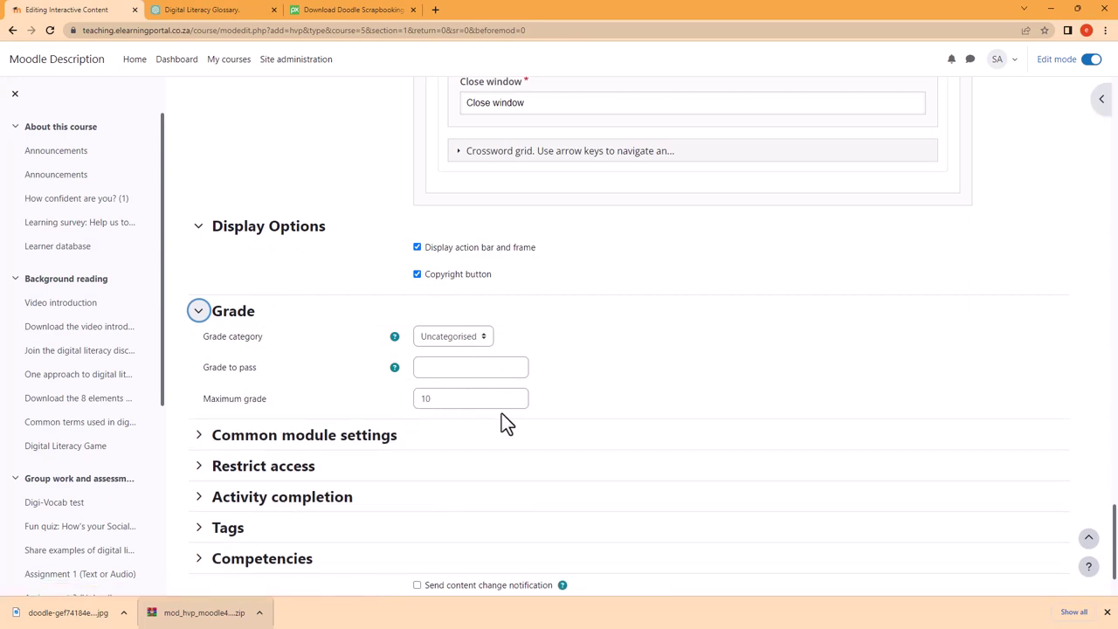
scroll(393, 397, "down", 1)
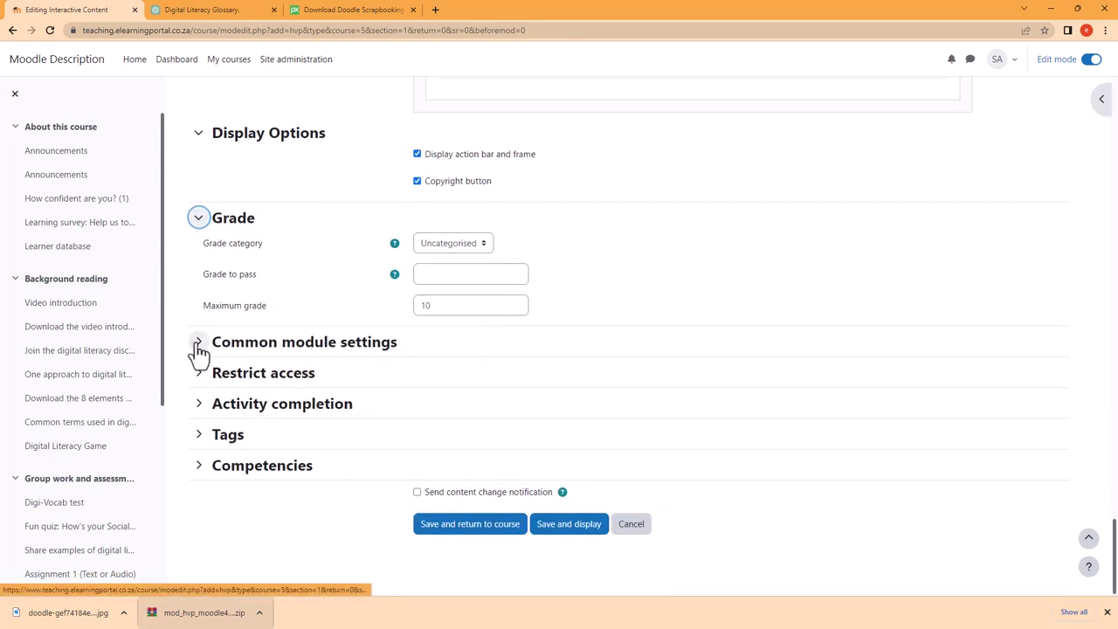
left_click(199, 343)
scroll(332, 357, "down", 1)
scroll(320, 350, "down", 1)
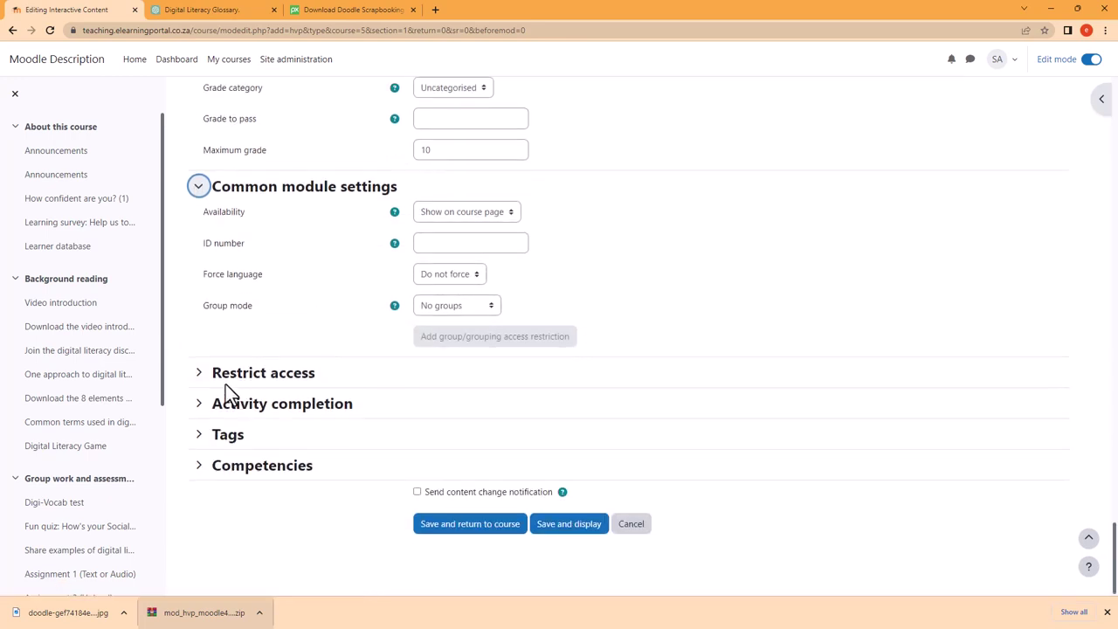
left_click(200, 373)
scroll(391, 432, "down", 1)
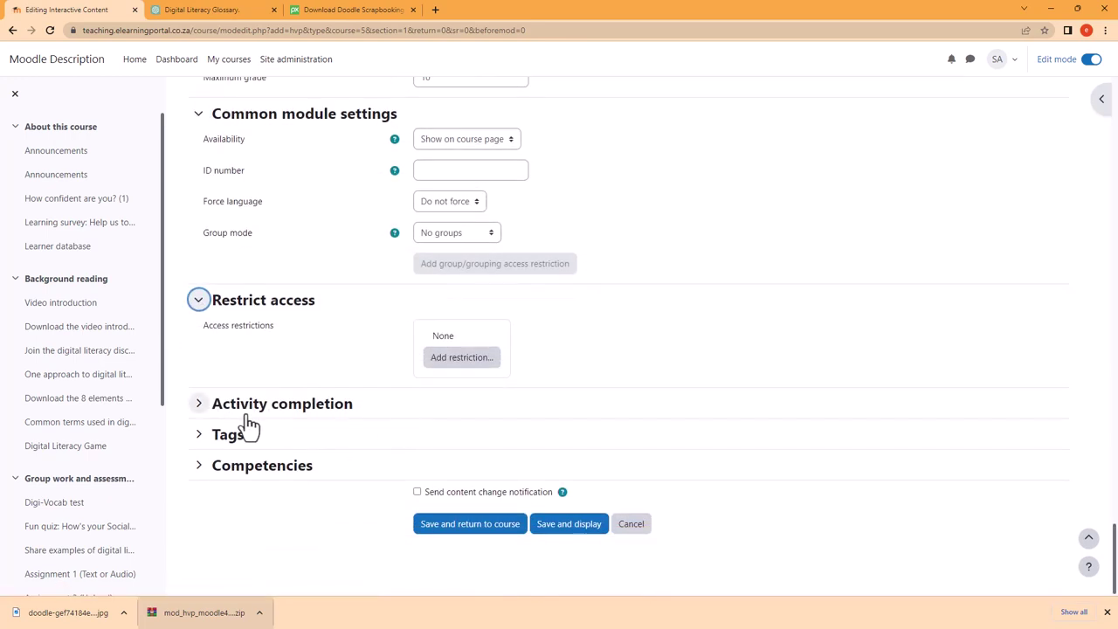
Set completion tracking to "Show activity as complete when conditions are met" and require students to receive a grade
left_click(206, 406)
scroll(402, 411, "down", 1)
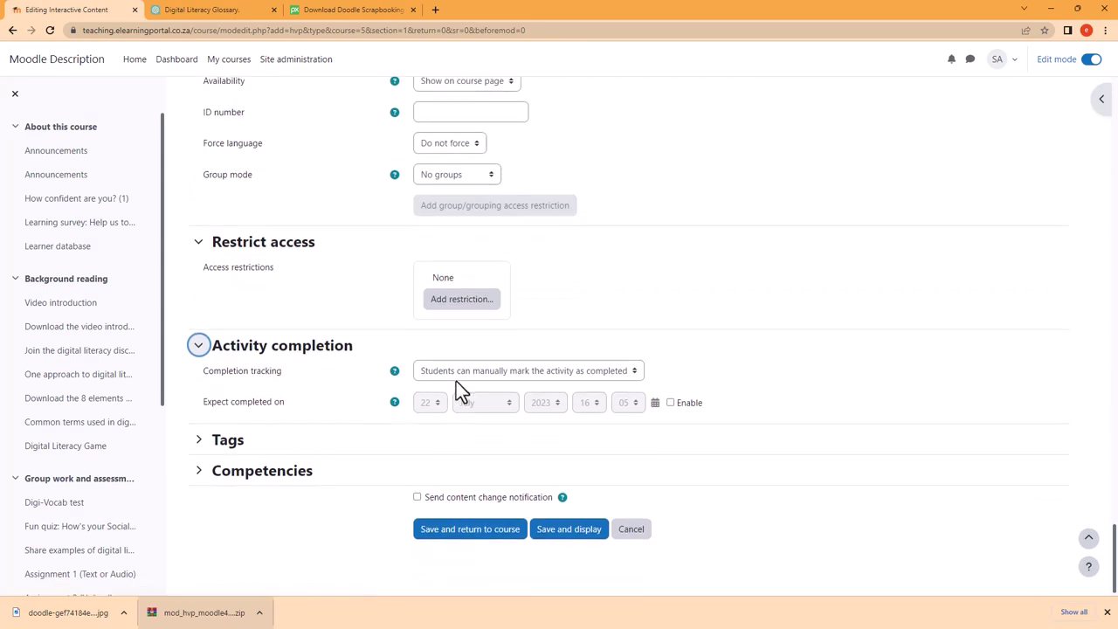
left_click(459, 372)
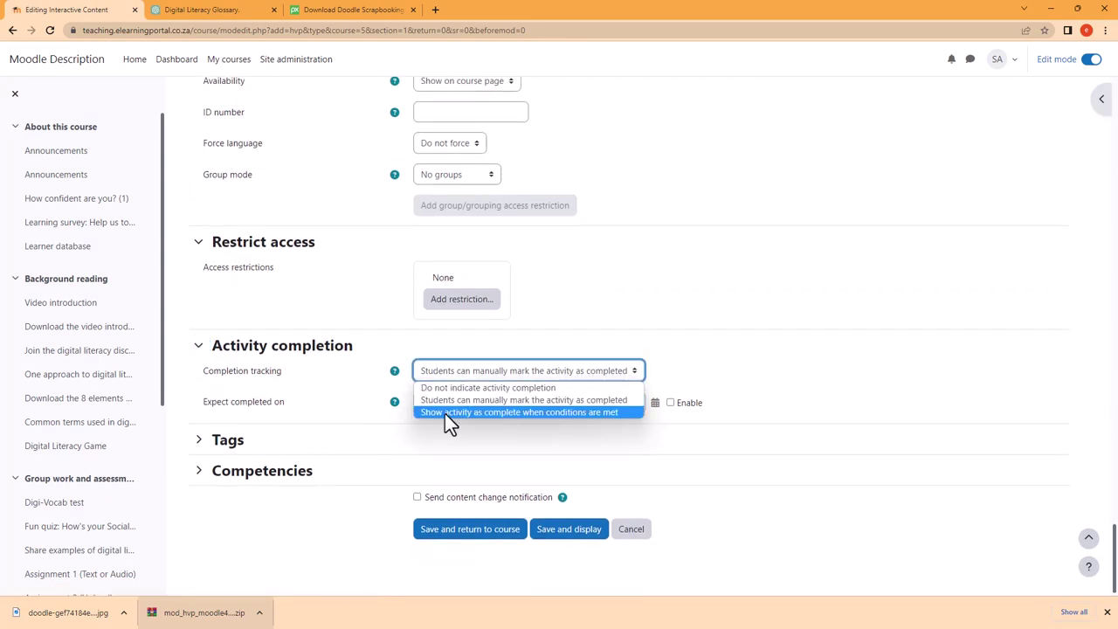
left_click(445, 414)
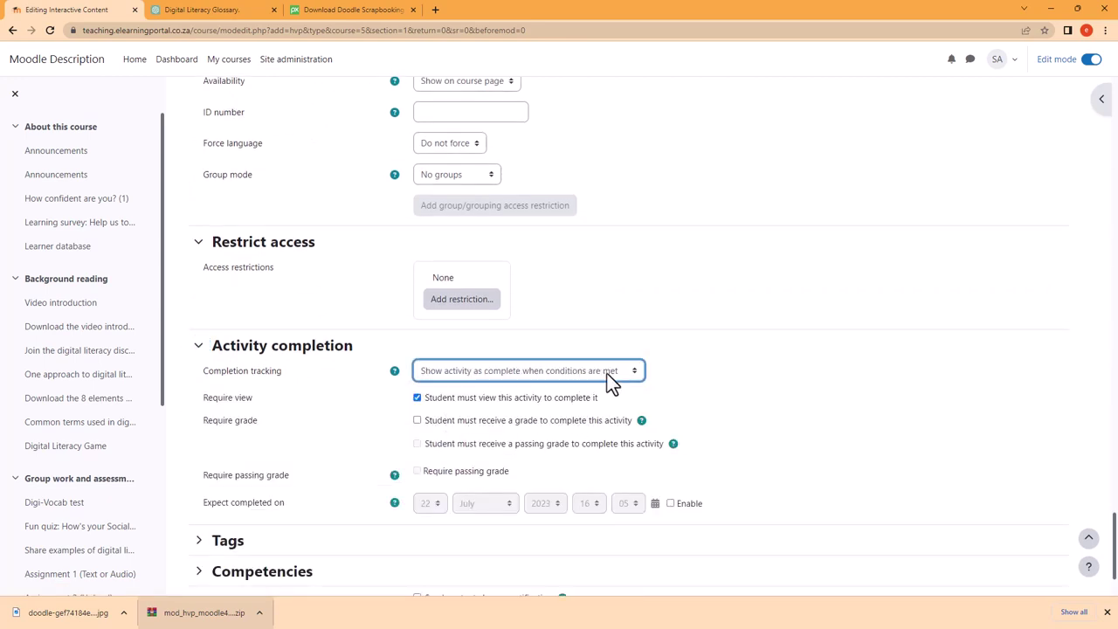
left_click(418, 421)
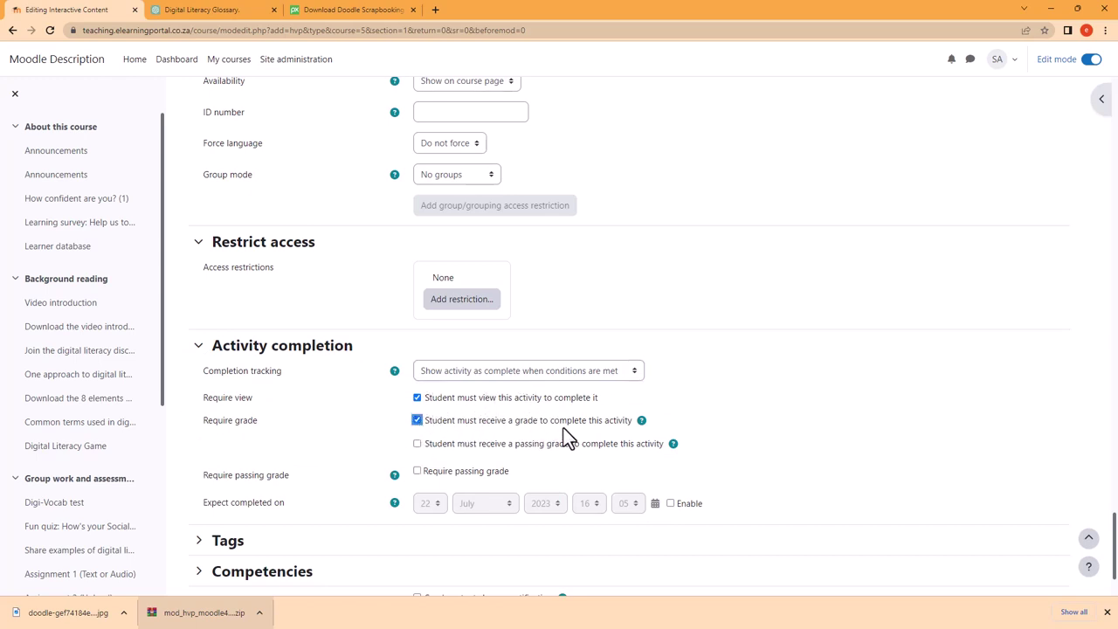
Save and display the crossword activity, and check how its grid looks against the doodle background
scroll(356, 421, "down", 3)
left_click(577, 528)
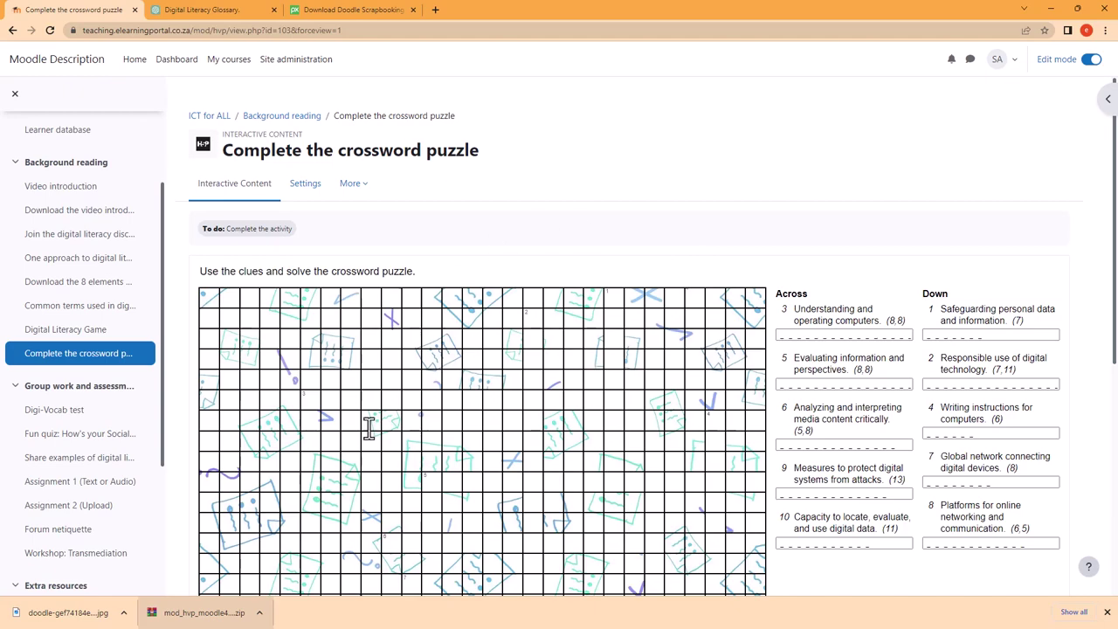
scroll(468, 410, "down", 1)
scroll(467, 411, "down", 3)
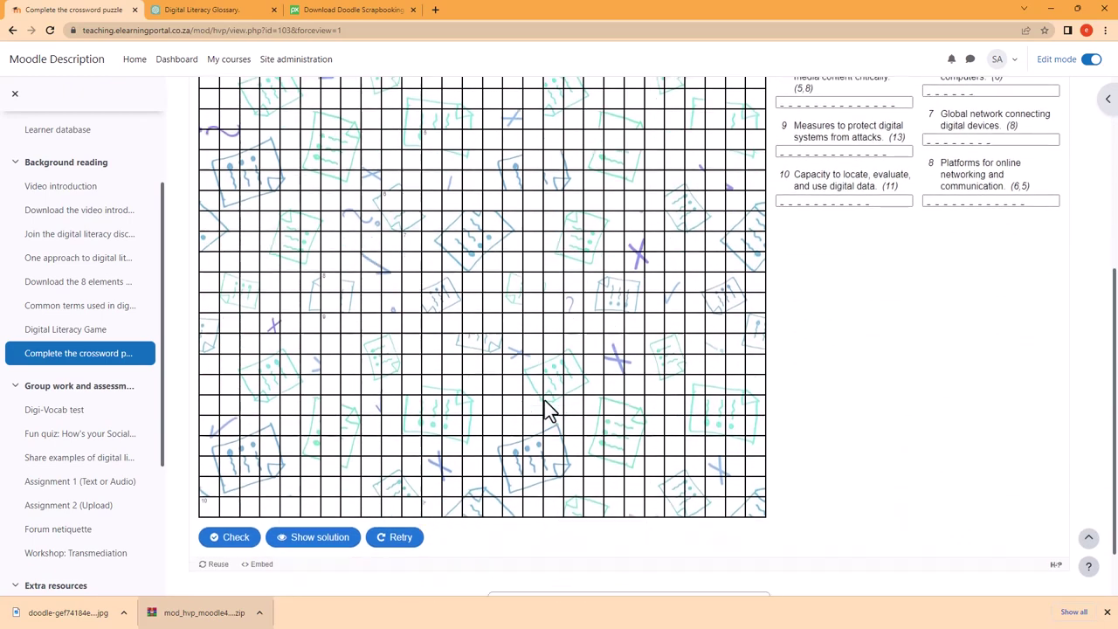
scroll(599, 389, "up", 3)
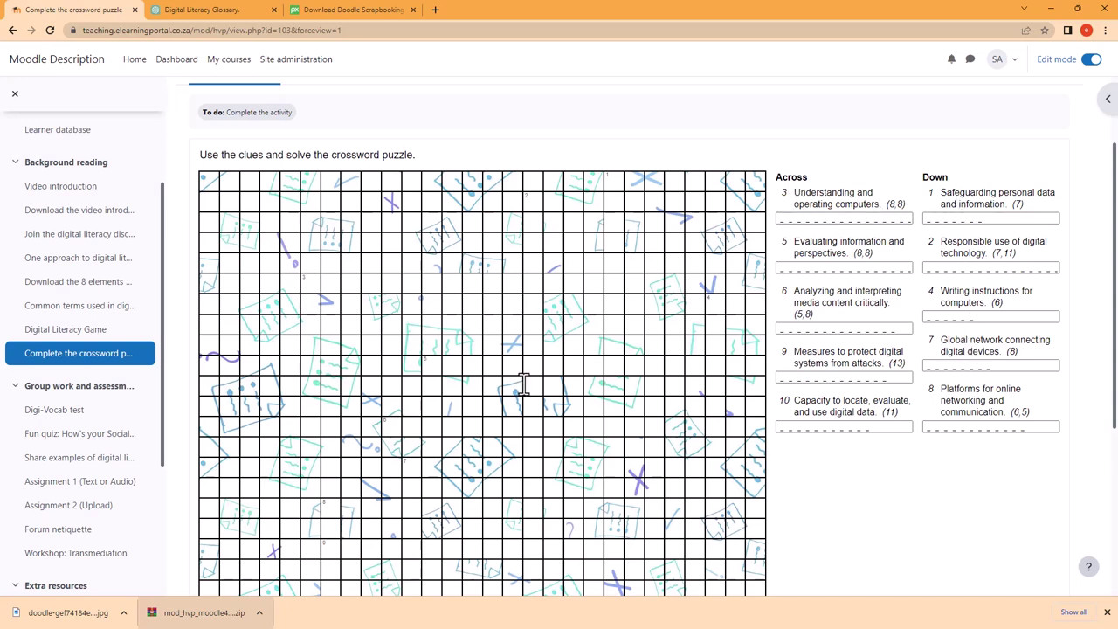
scroll(514, 324, "up", 3)
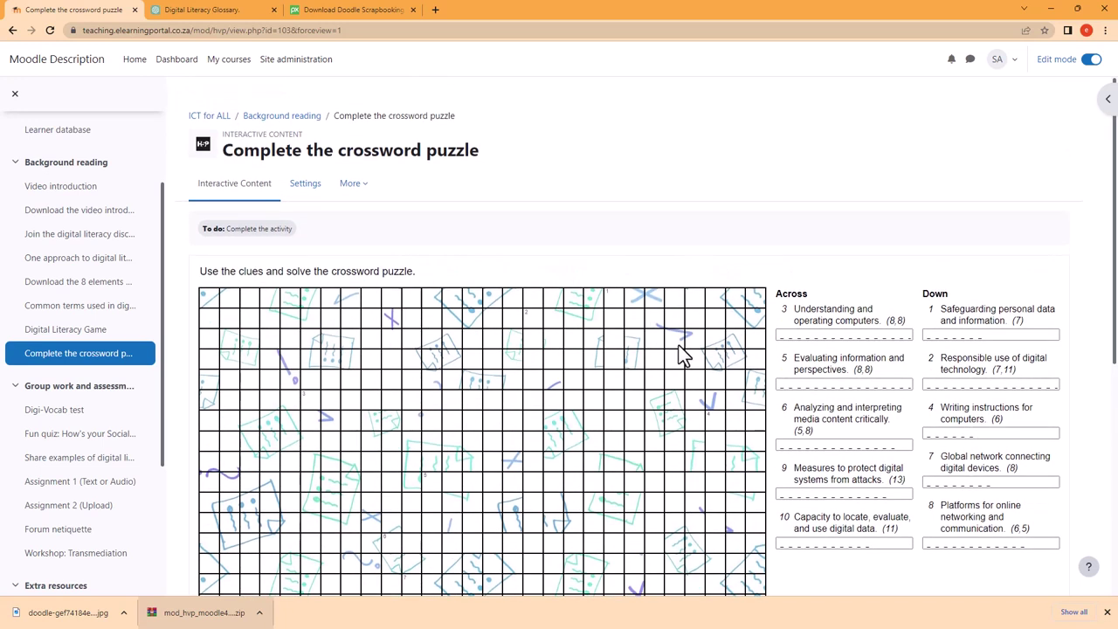
Reopen the crossword's settings and remove the background image from its Theme section
left_click(306, 185)
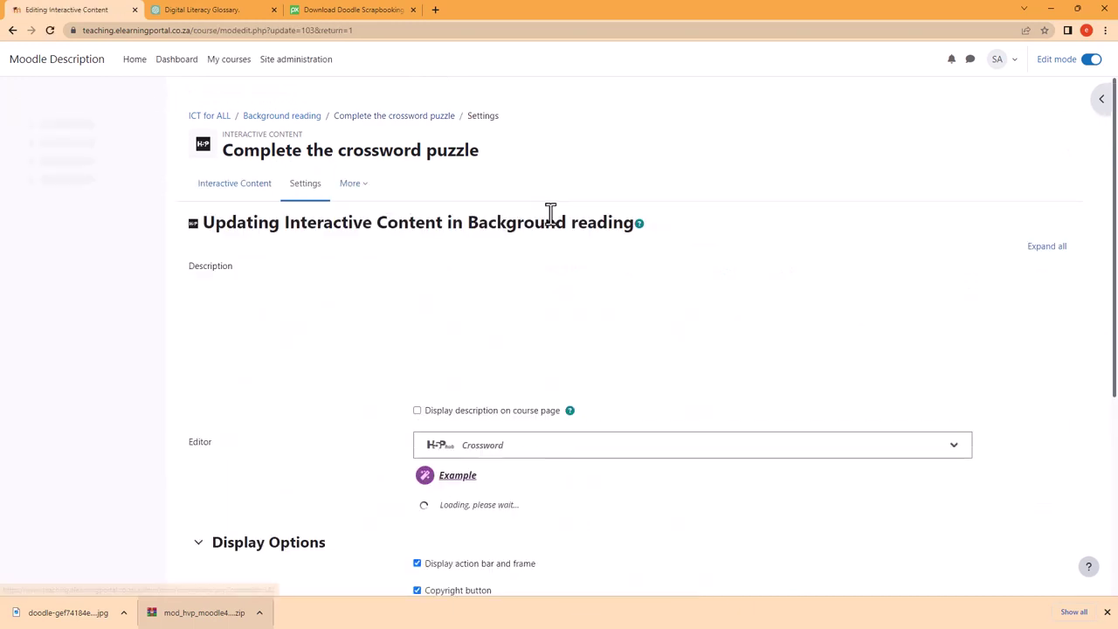
scroll(313, 384, "down", 5)
scroll(313, 385, "down", 7)
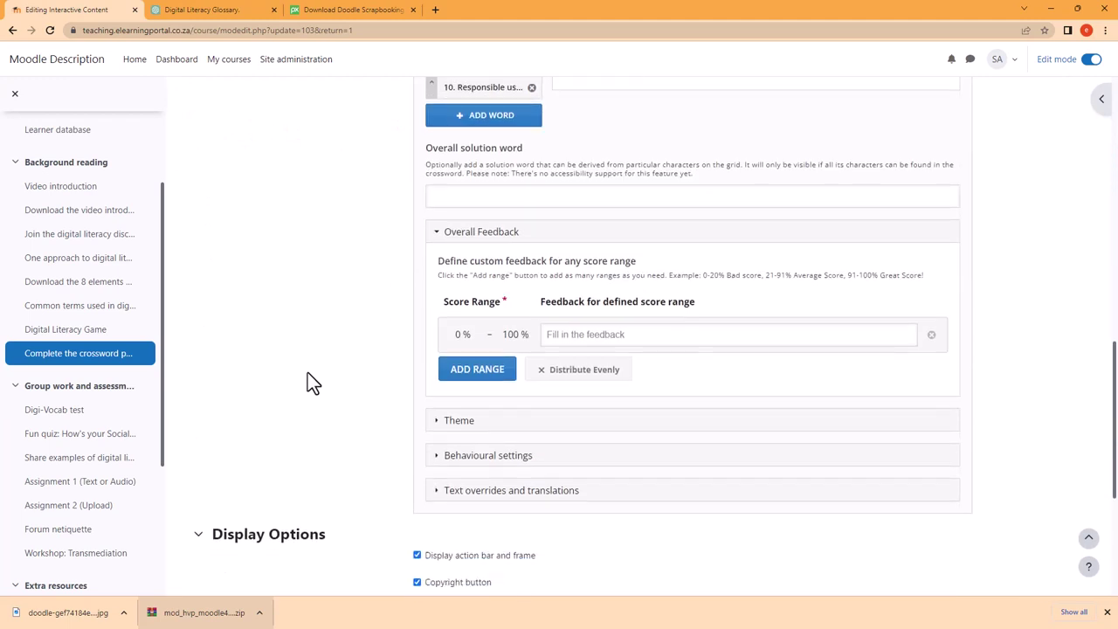
left_click(443, 407)
scroll(541, 414, "down", 1)
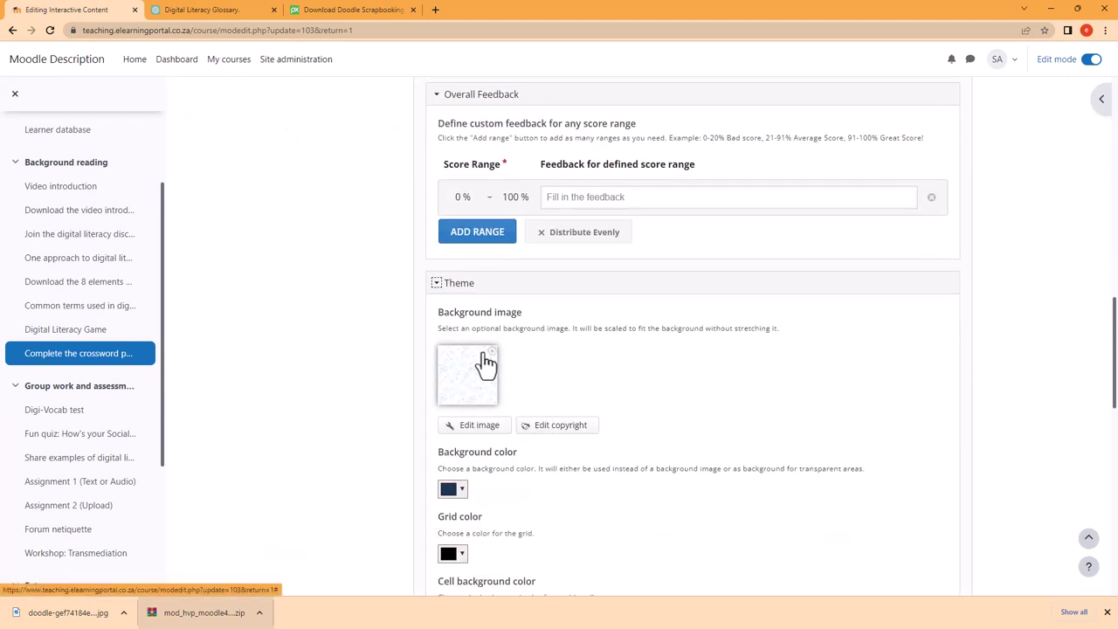
left_click(492, 357)
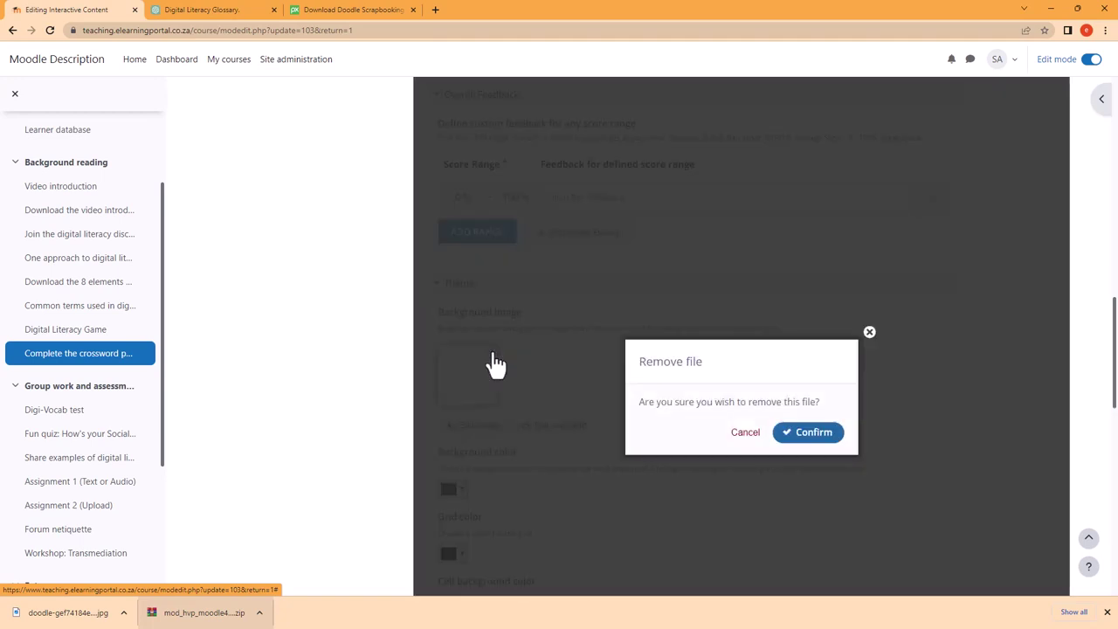
left_click(808, 435)
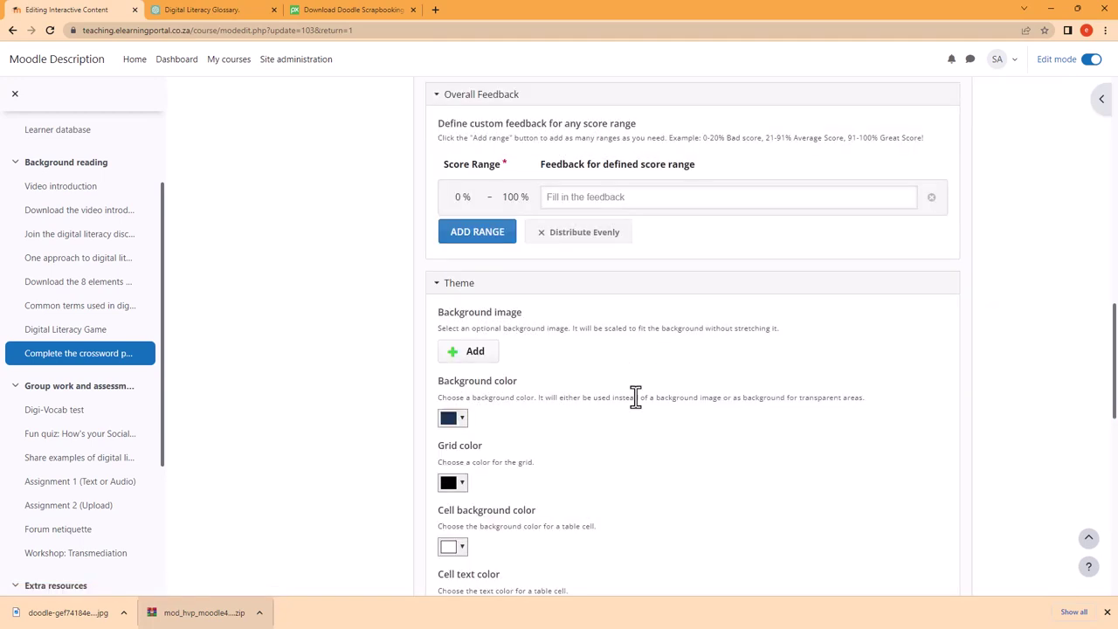
Save and display the crossword without the background image, and examine its grid and clues
scroll(635, 396, "down", 10)
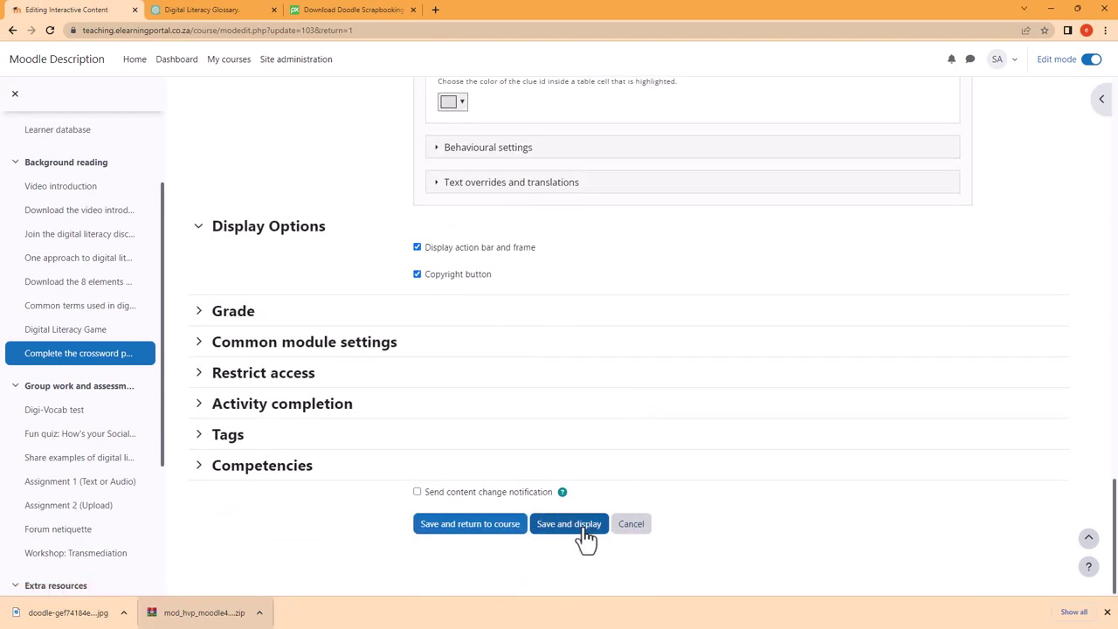
left_click(582, 530)
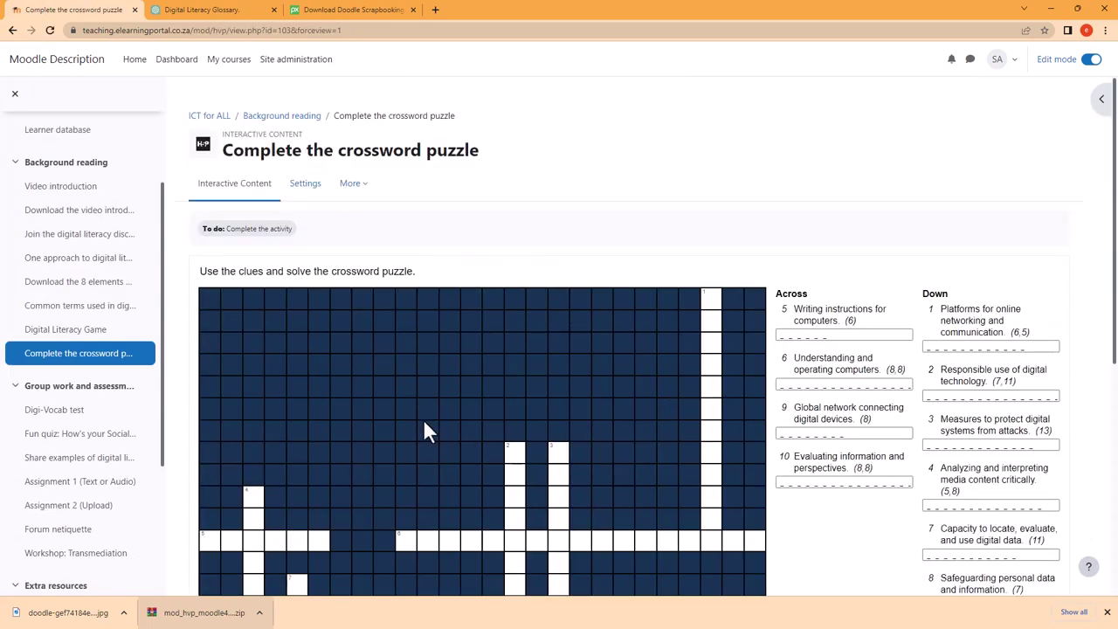
scroll(424, 422, "down", 2)
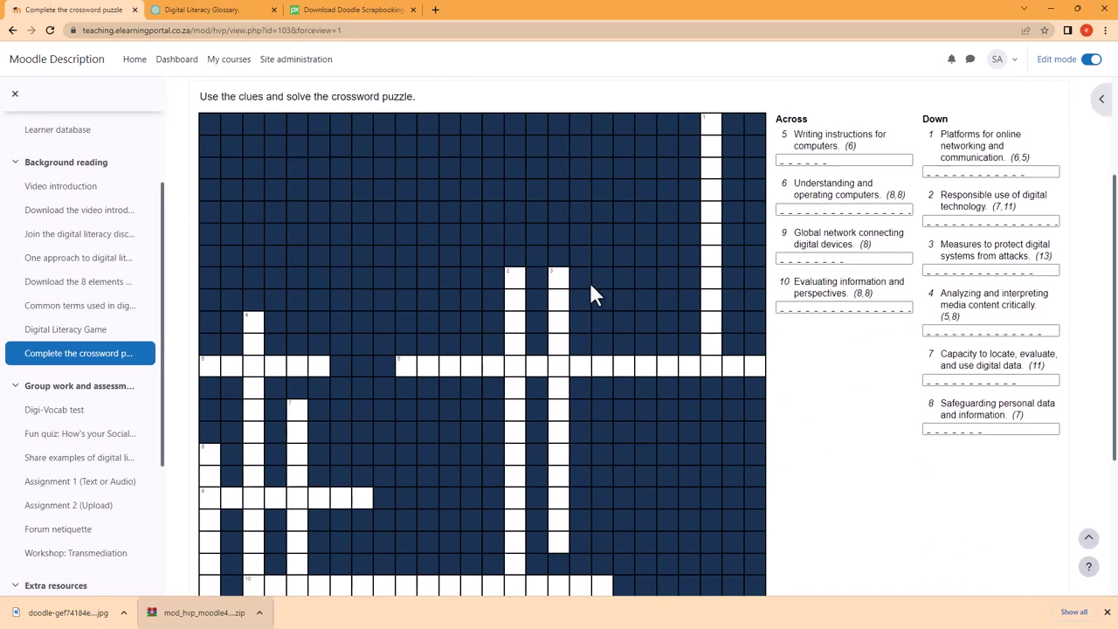
scroll(642, 320, "down", 2)
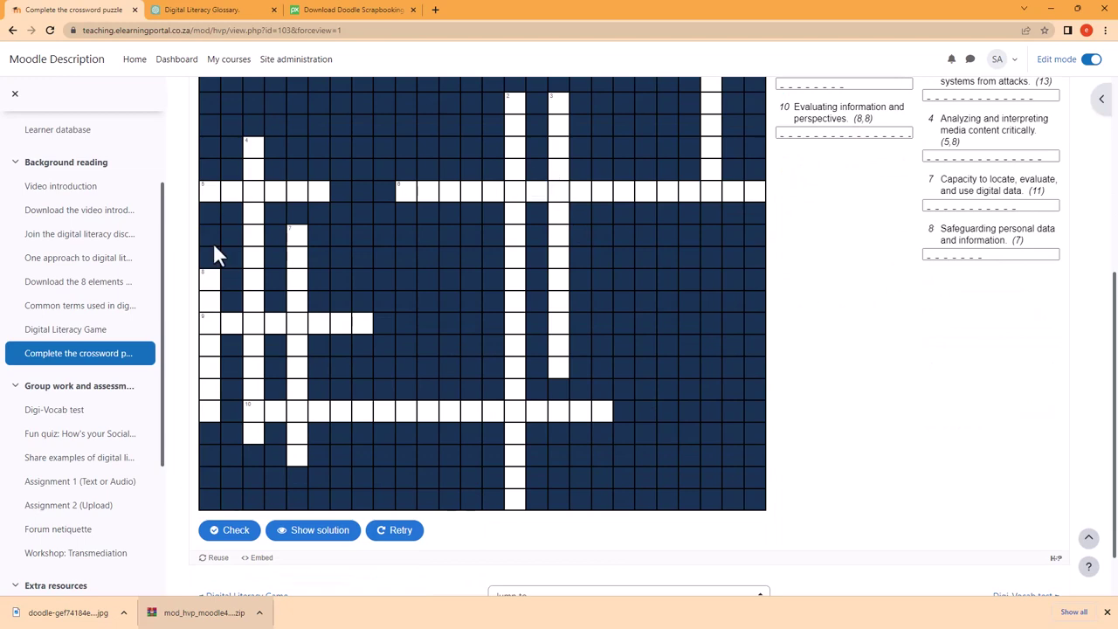
scroll(624, 355, "up", 3)
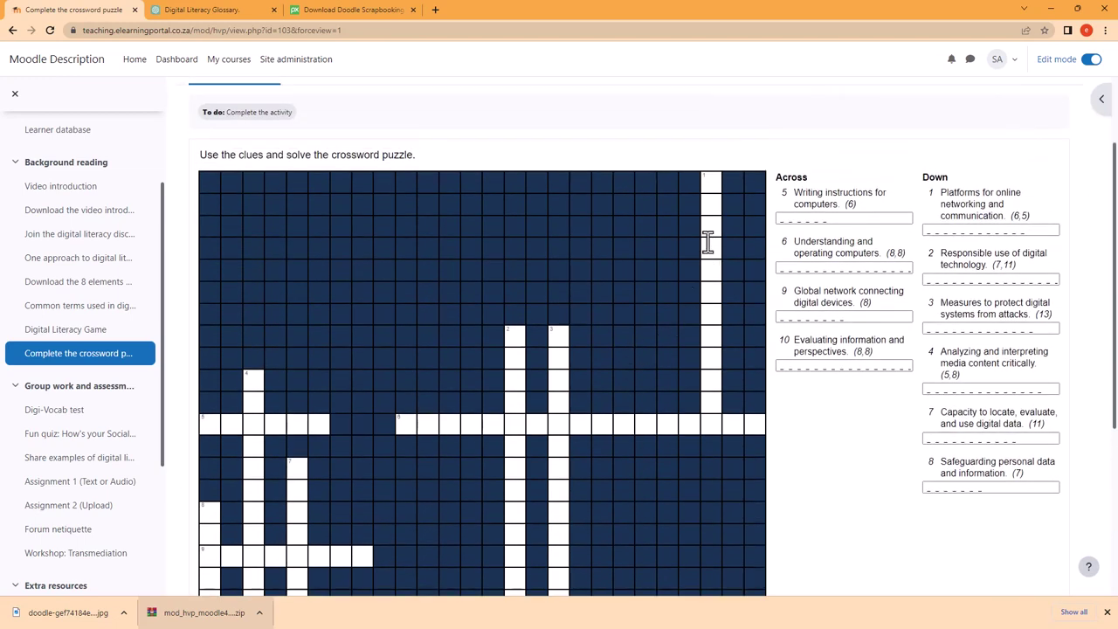
scroll(670, 422, "down", 2)
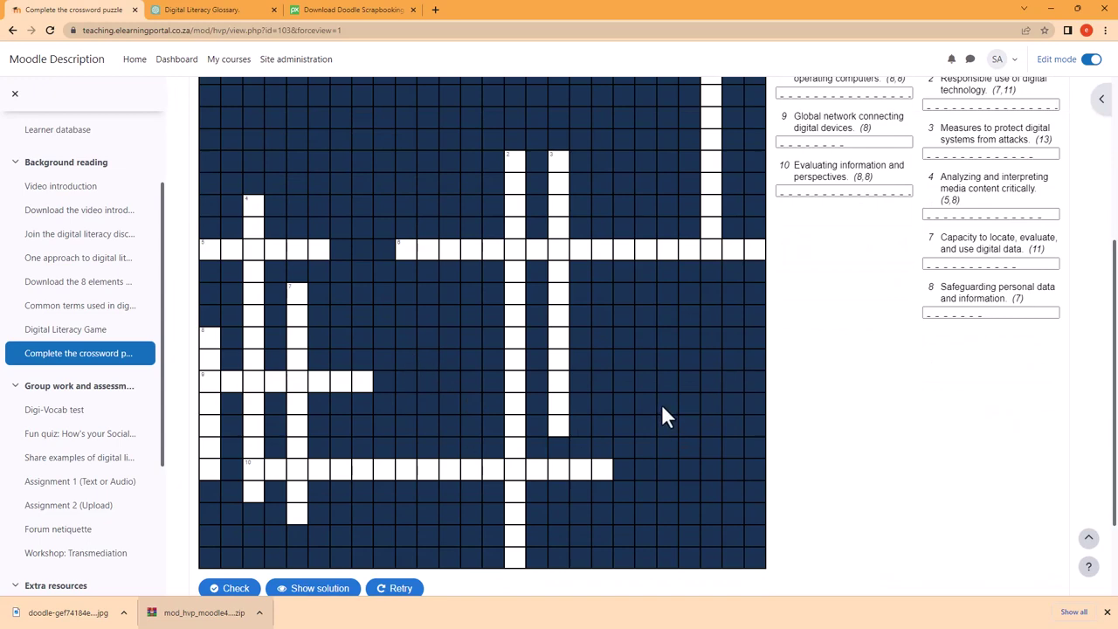
scroll(653, 426, "up", 2)
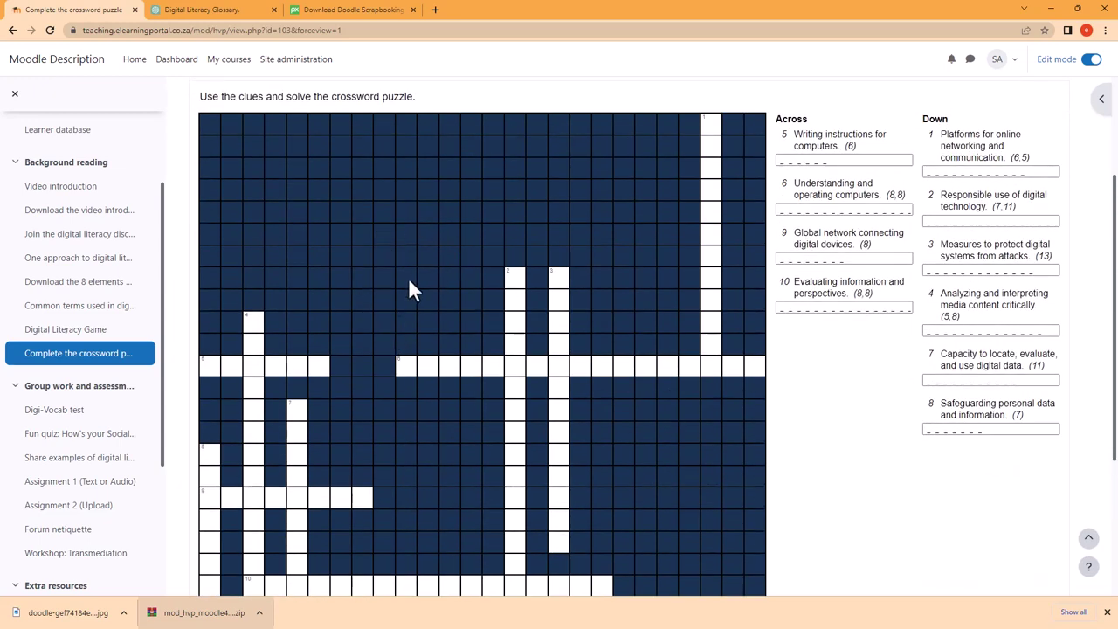
scroll(428, 332, "up", 2)
Reopen the crossword's settings and review the background, grid, cell and clue colour options of its theme
left_click(317, 197)
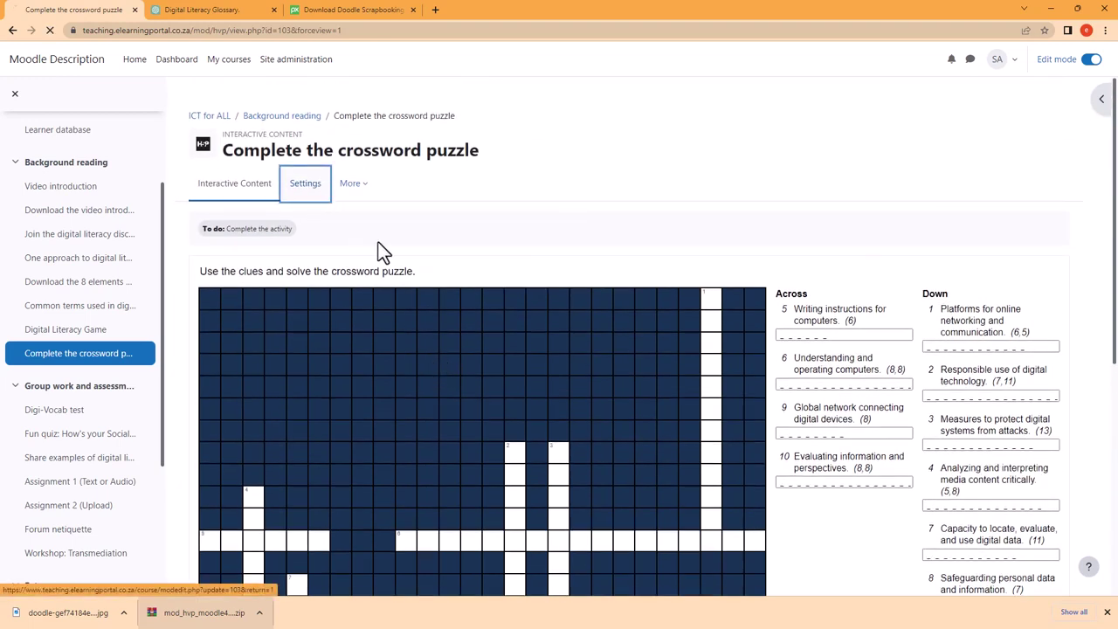
scroll(455, 393, "down", 3)
scroll(357, 358, "down", 15)
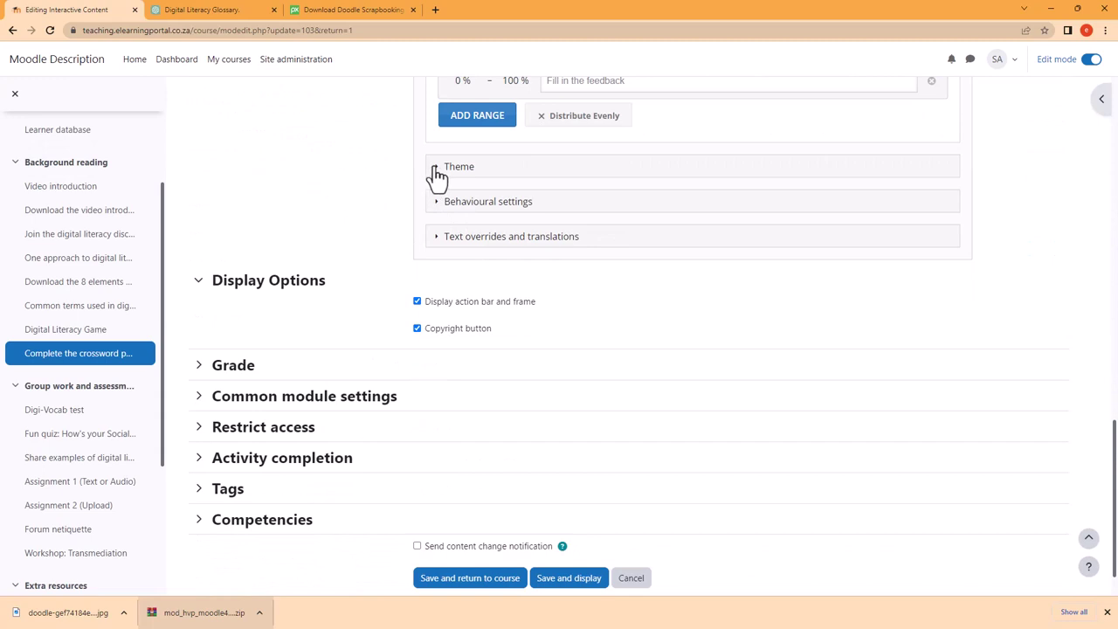
left_click(436, 170)
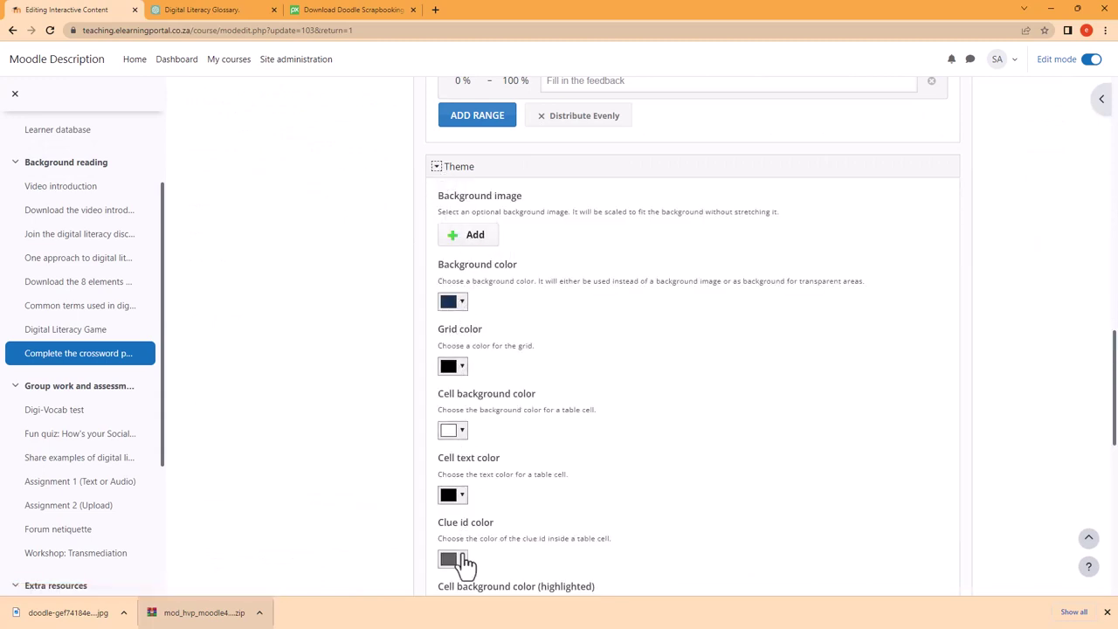
scroll(572, 388, "up", 2)
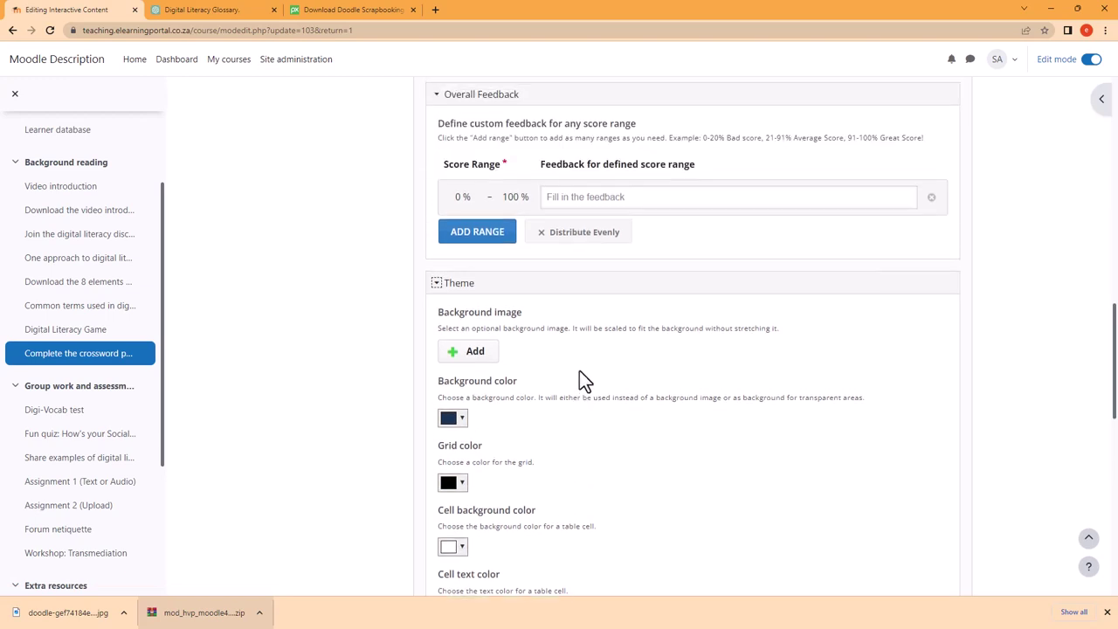
scroll(603, 385, "down", 3)
scroll(601, 367, "down", 3)
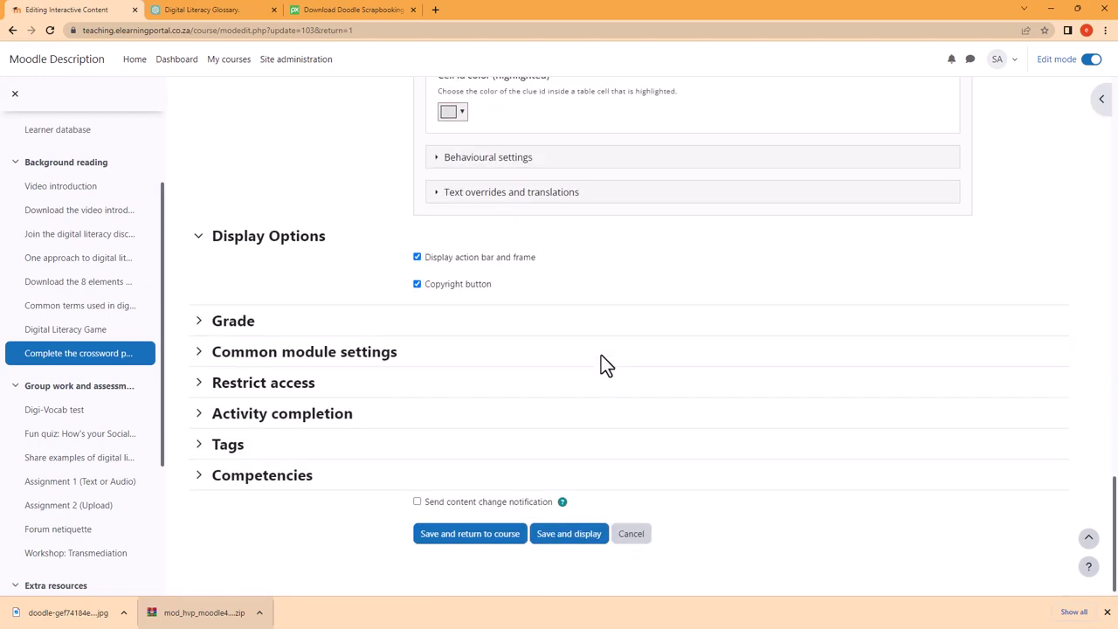
Save and display the crossword again, and look over the puzzle layout and its across and down clues
left_click(569, 524)
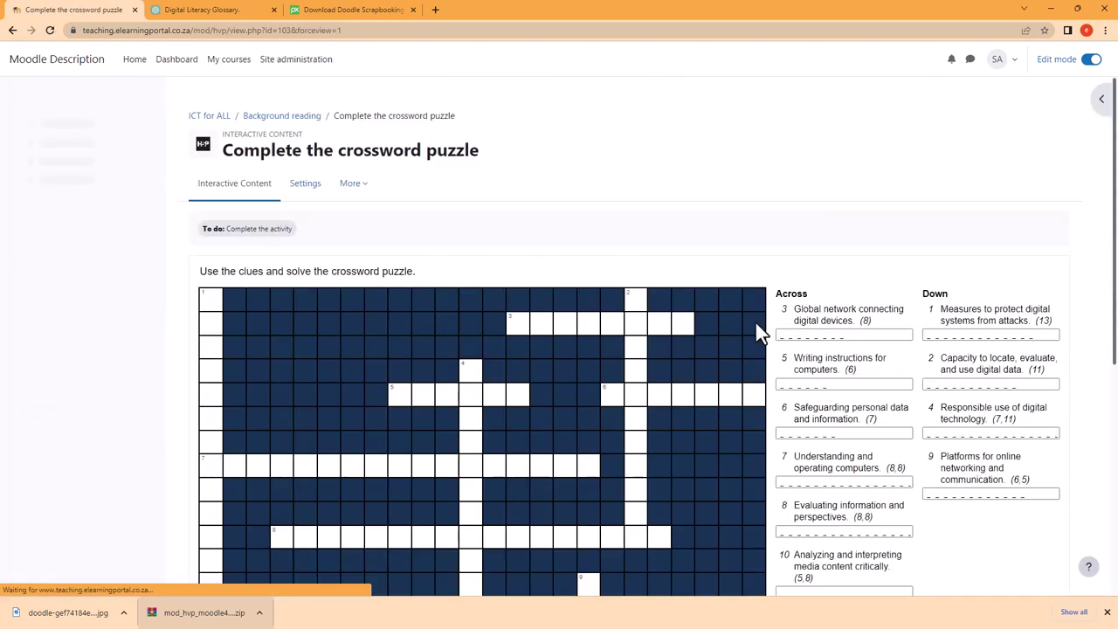
scroll(760, 254, "down", 2)
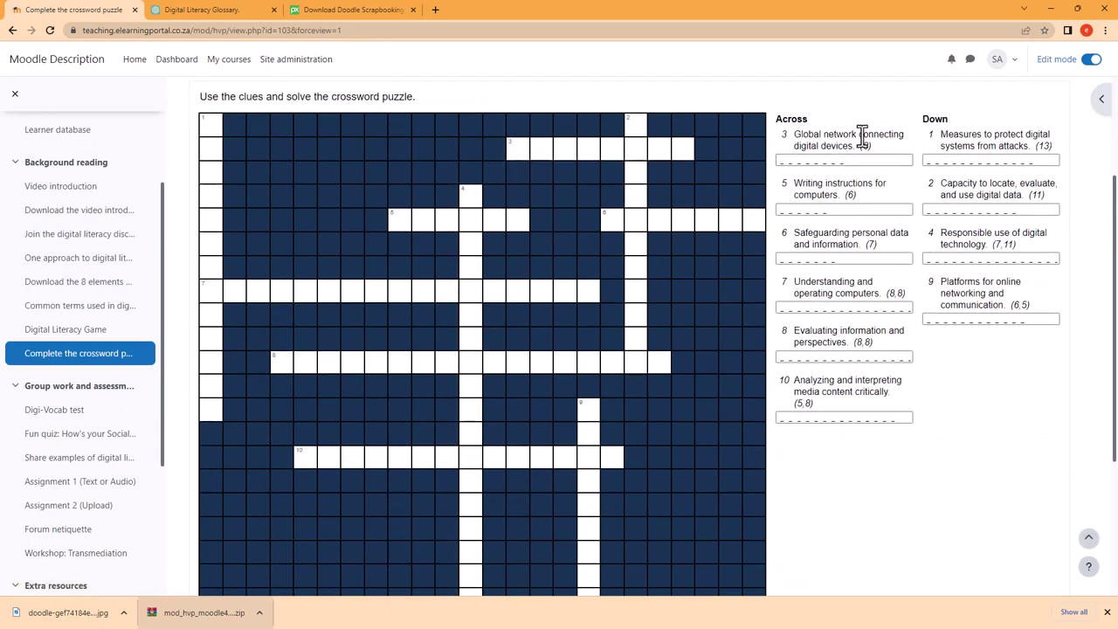
scroll(450, 349, "down", 2)
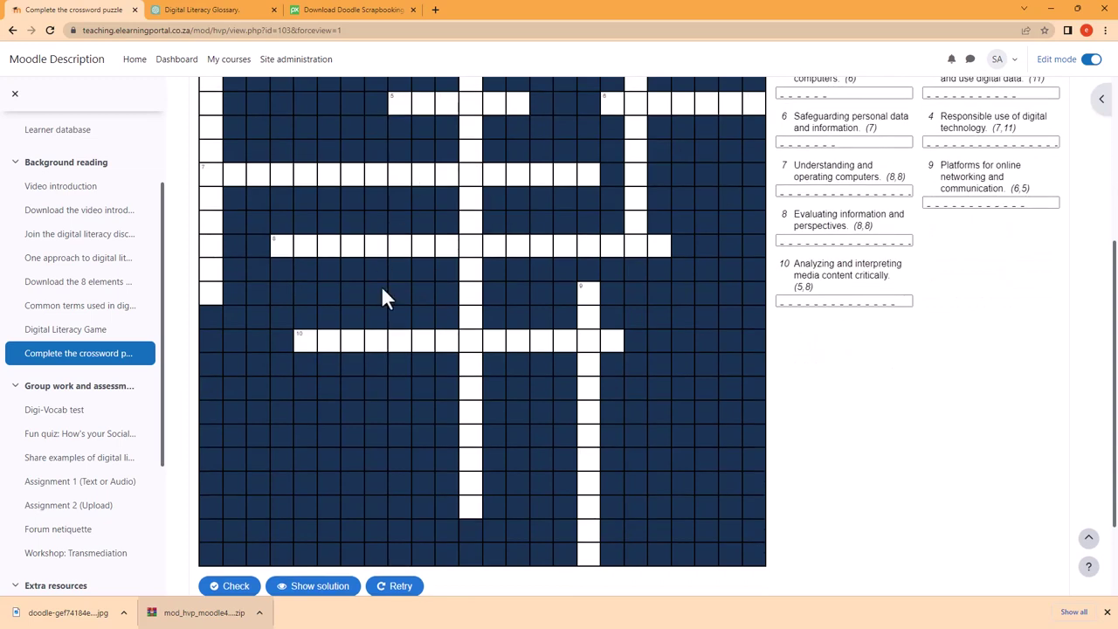
Show the crossword's solution and examine the filled-in grid together with the across and down answers
scroll(656, 427, "up", 3)
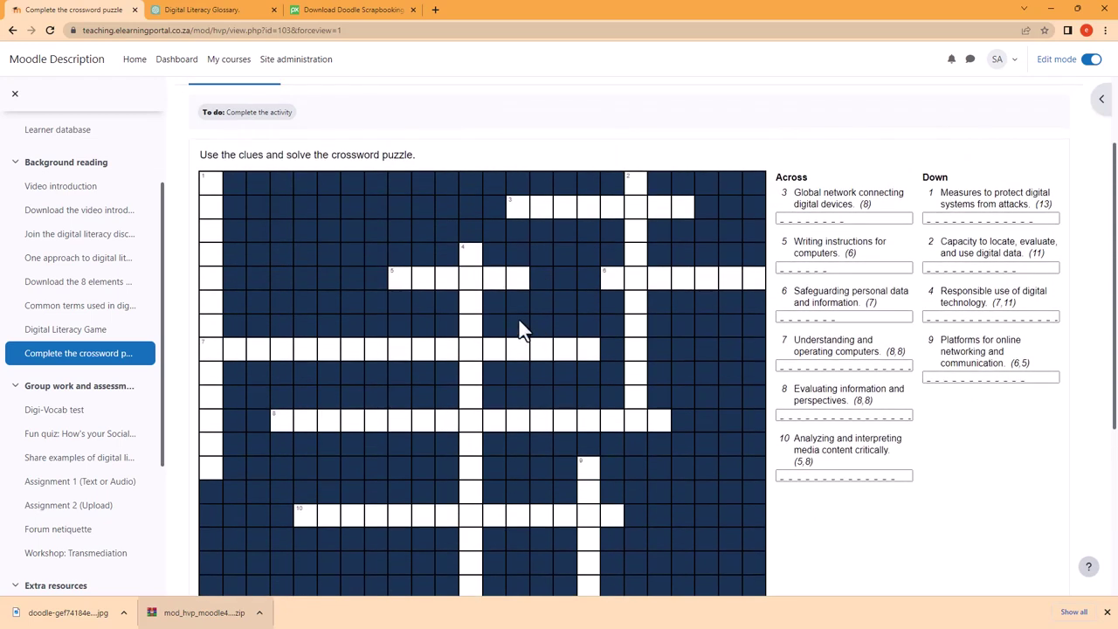
scroll(437, 394, "down", 4)
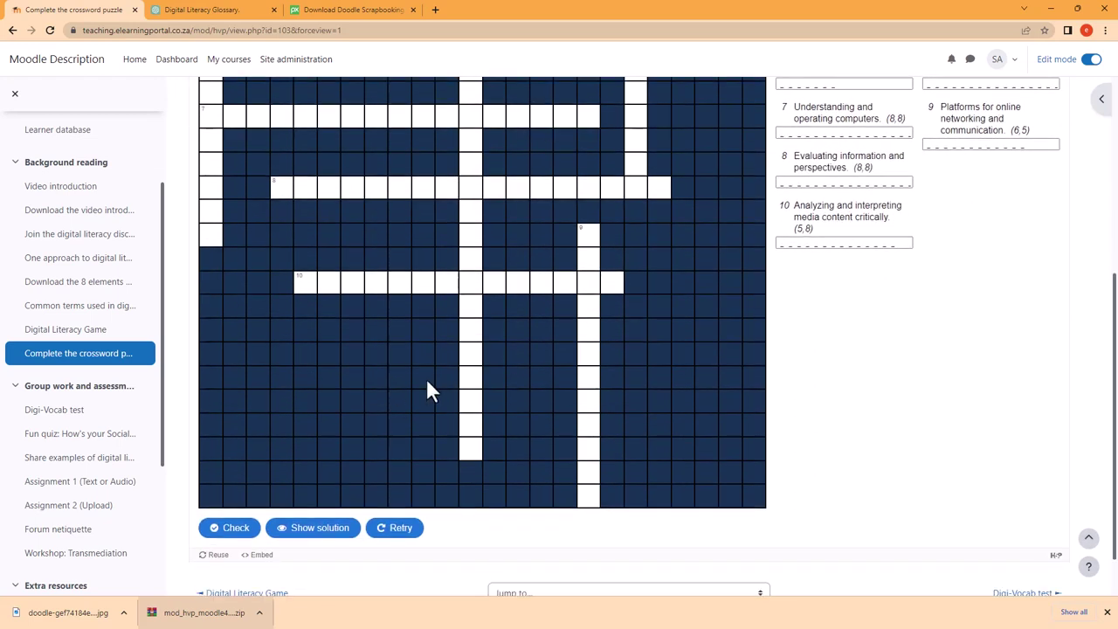
left_click(313, 527)
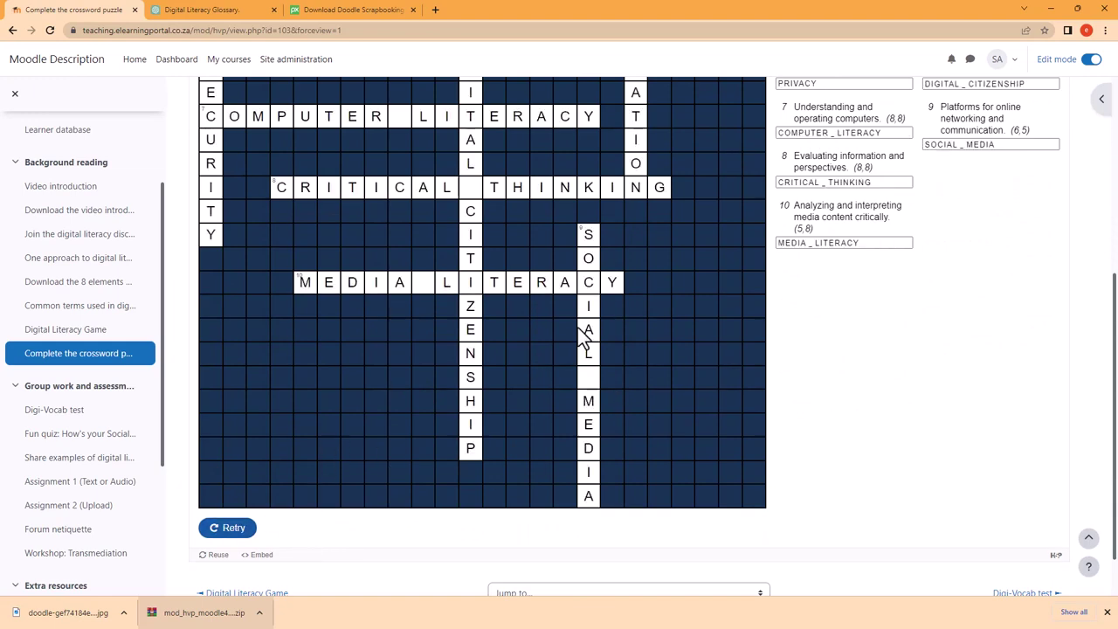
scroll(568, 271, "up", 4)
scroll(524, 516, "down", 4)
scroll(931, 433, "up", 5)
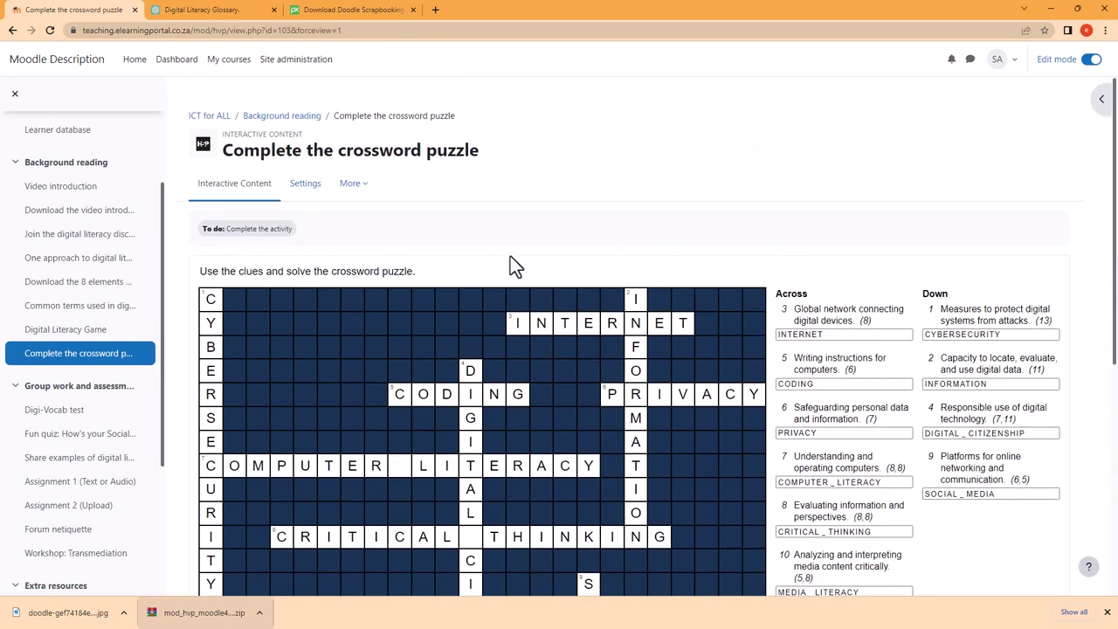
Switch to ChatGPT to check the crossword's words and clues against its digital literacy response, and return to Moodle
left_click(223, 14)
scroll(601, 189, "up", 2)
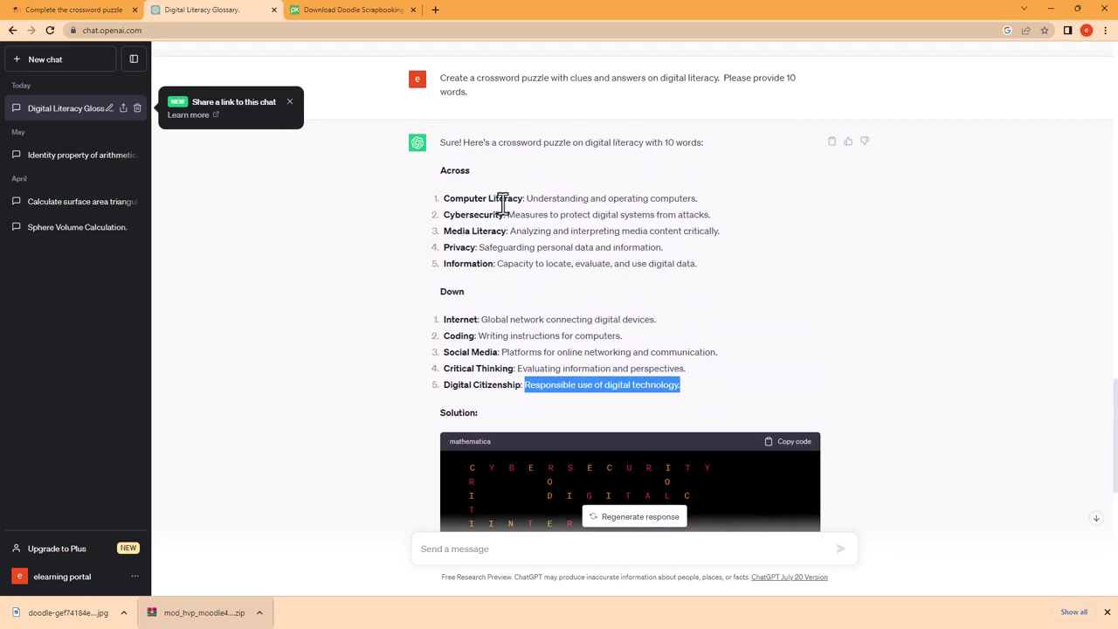
left_click(87, 11)
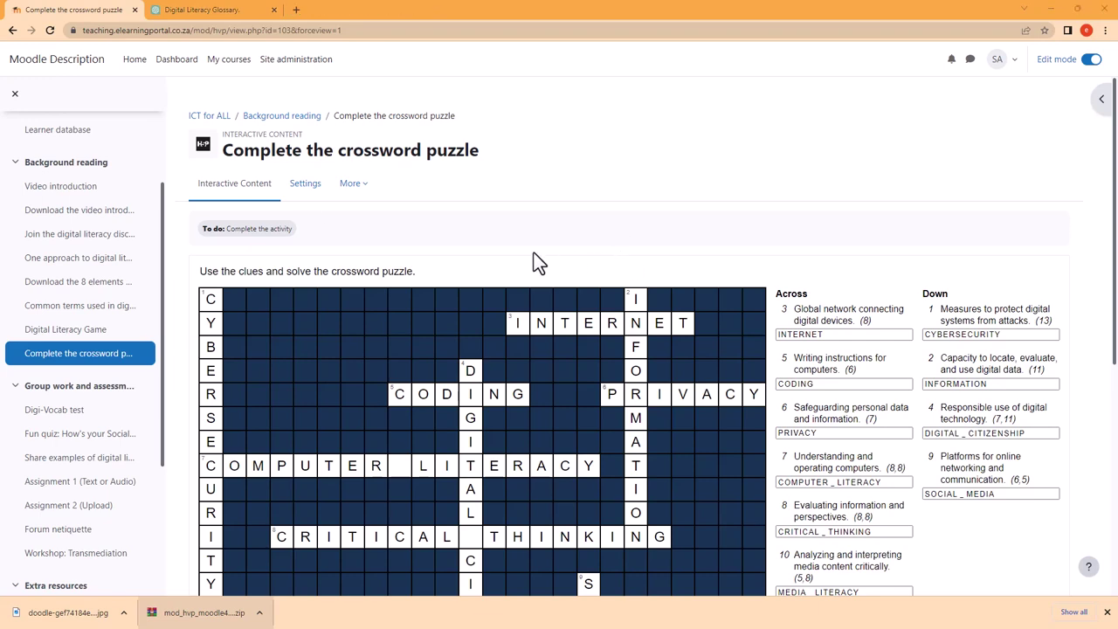
Go back to the ICT for ALL course and add a new Interactive Content activity to the Background reading section
left_click(210, 115)
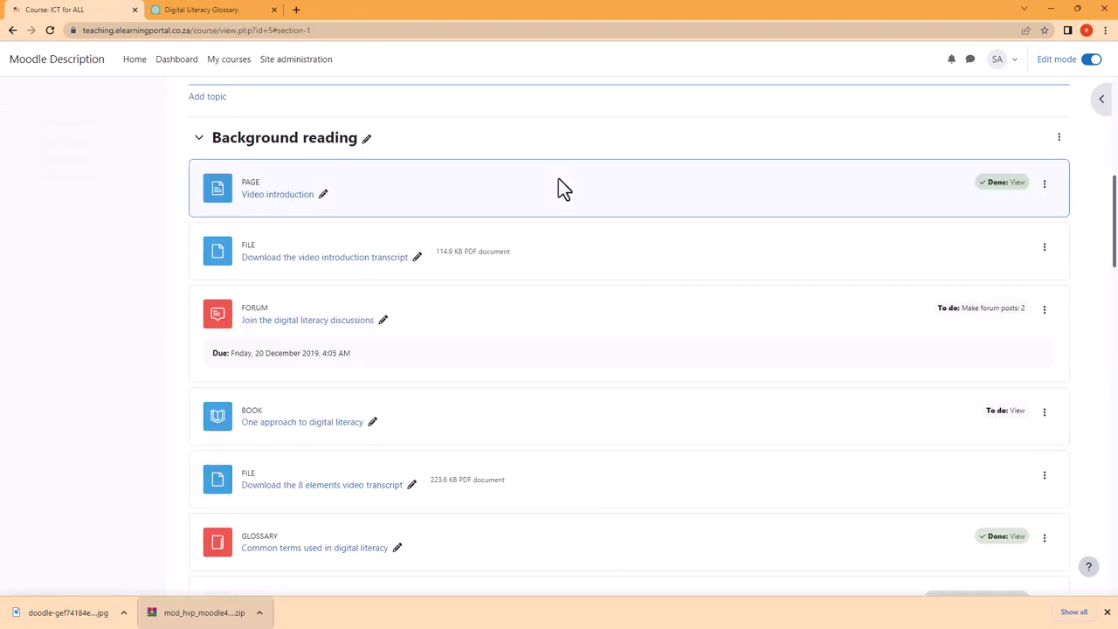
scroll(545, 407, "down", 5)
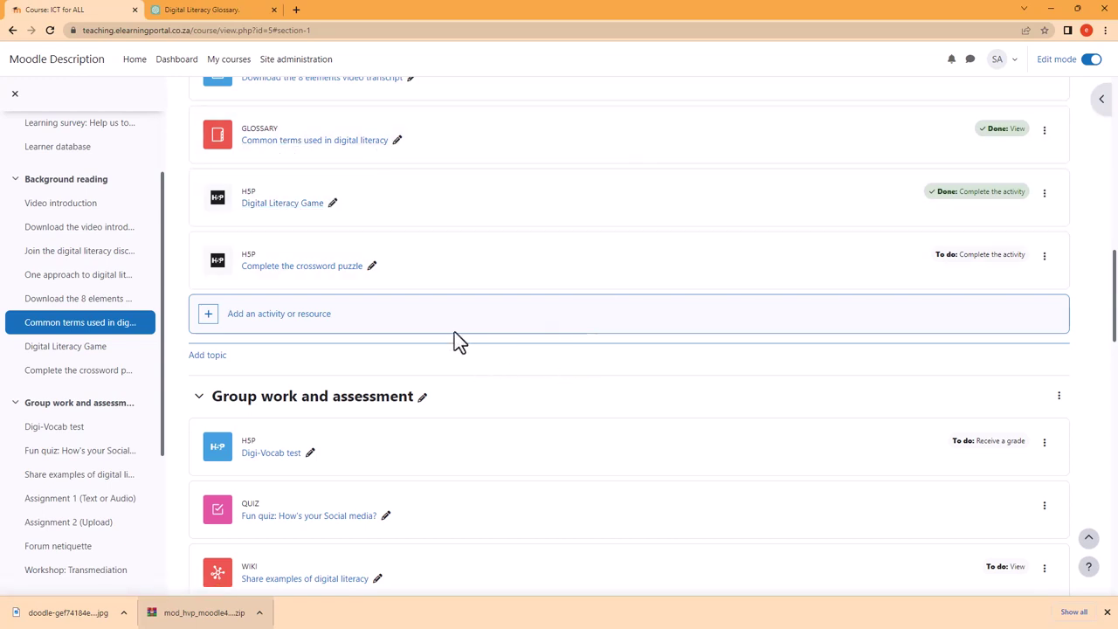
left_click(294, 320)
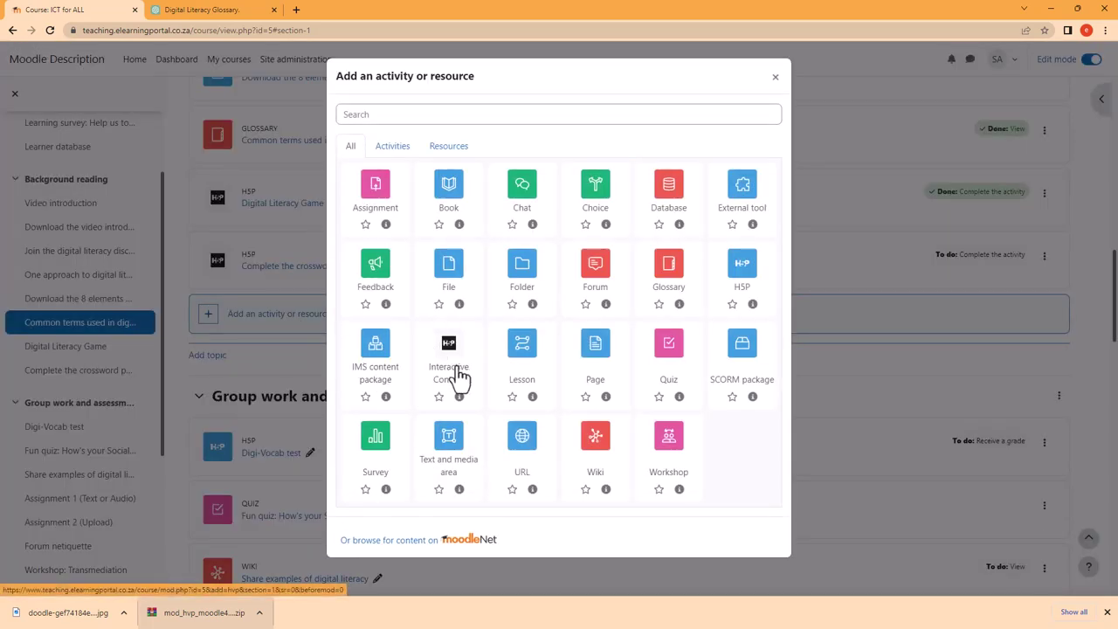
left_click(456, 371)
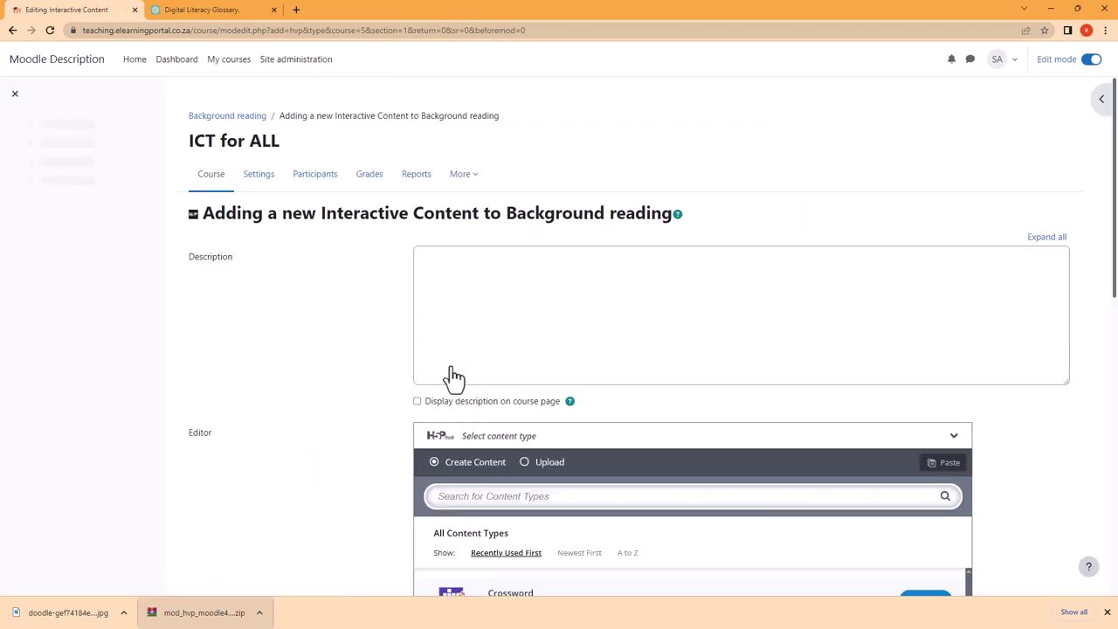
Find and install the Drag the Words content type, and use it for the new activity
scroll(317, 367, "down", 5)
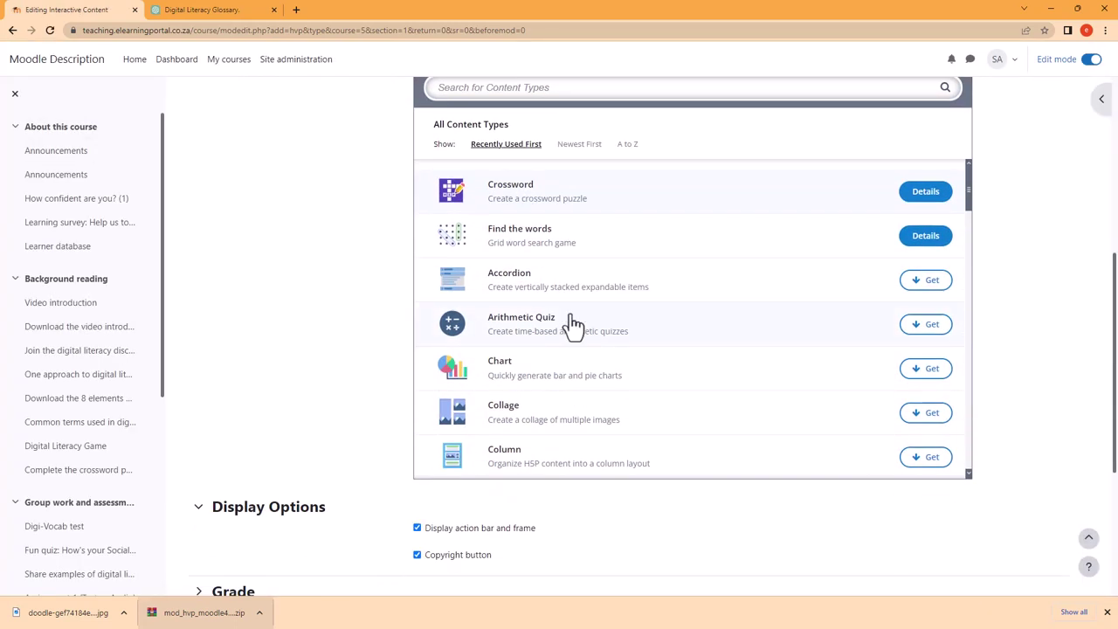
scroll(570, 324, "down", 3)
scroll(568, 325, "down", 3)
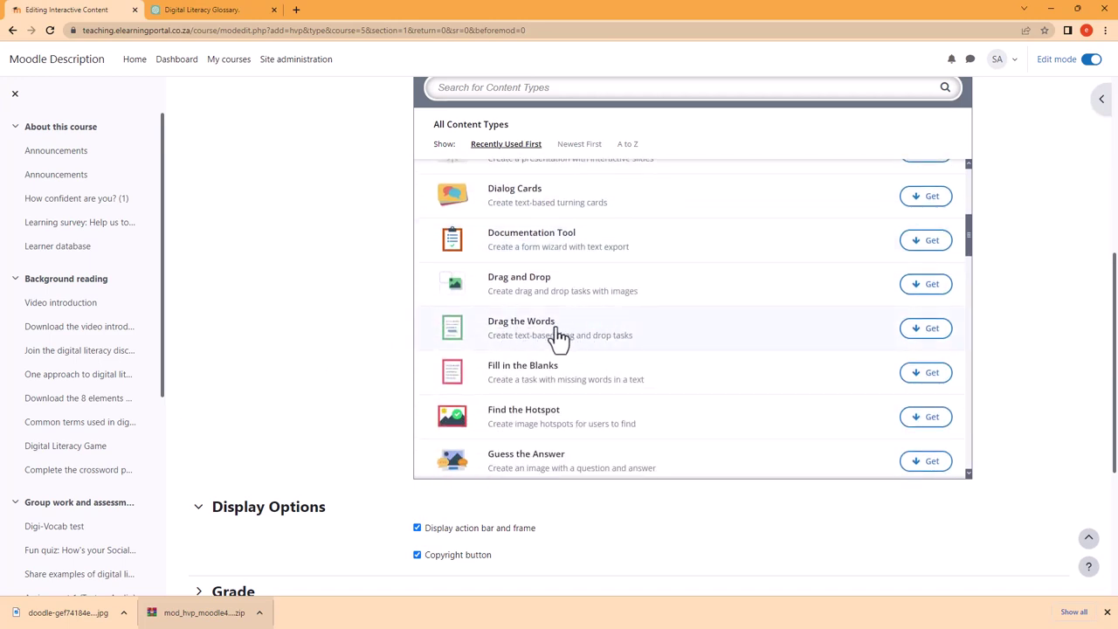
left_click(929, 329)
left_click(920, 371)
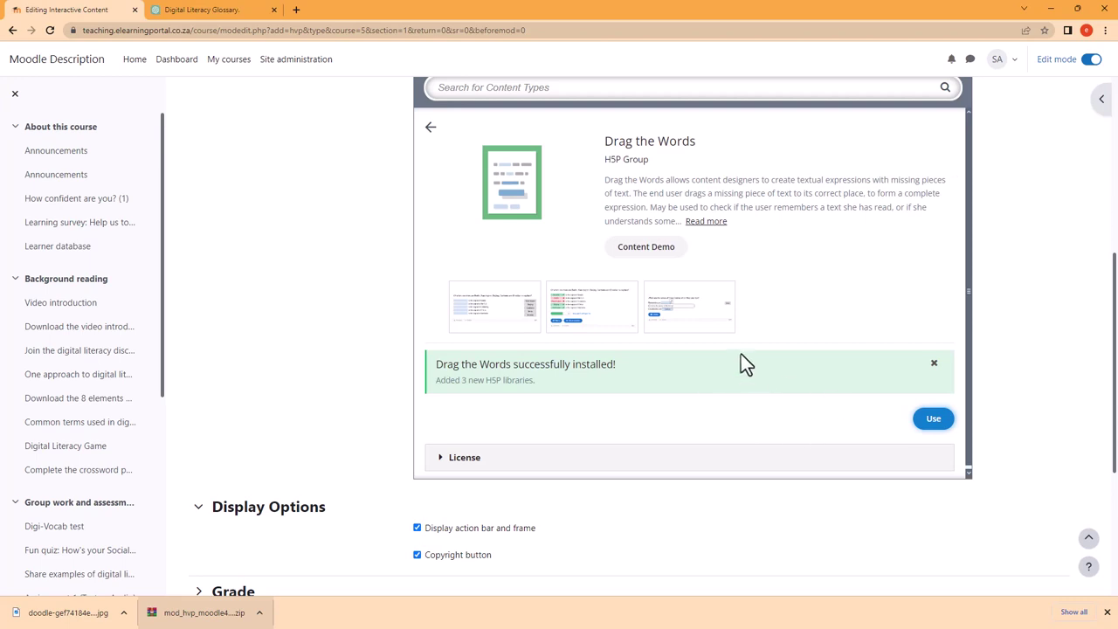
left_click(930, 420)
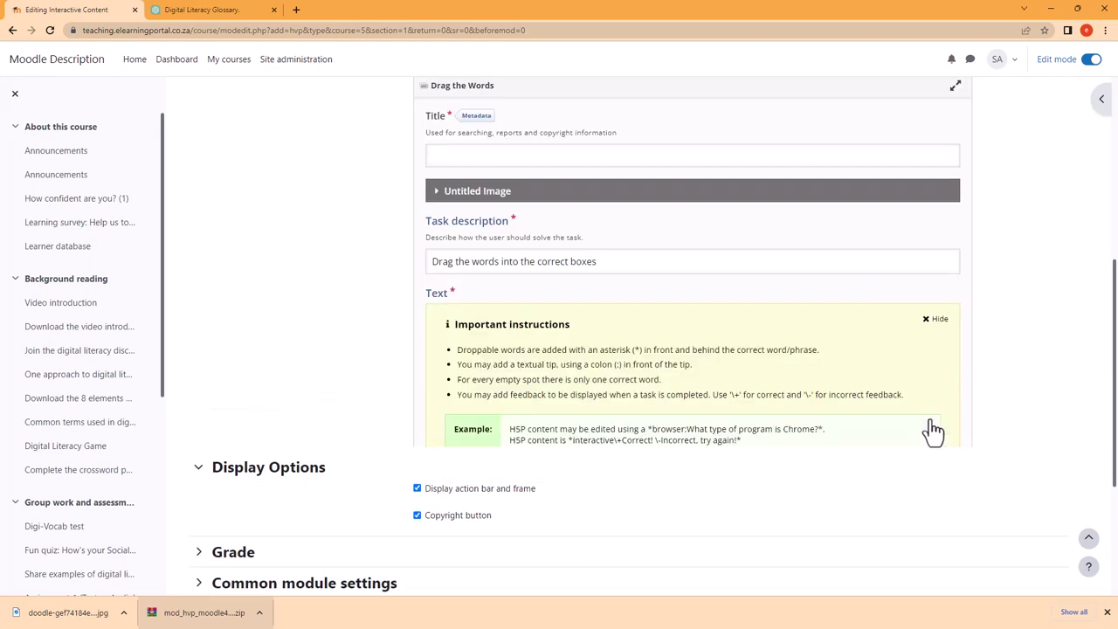
scroll(520, 341, "down", 1)
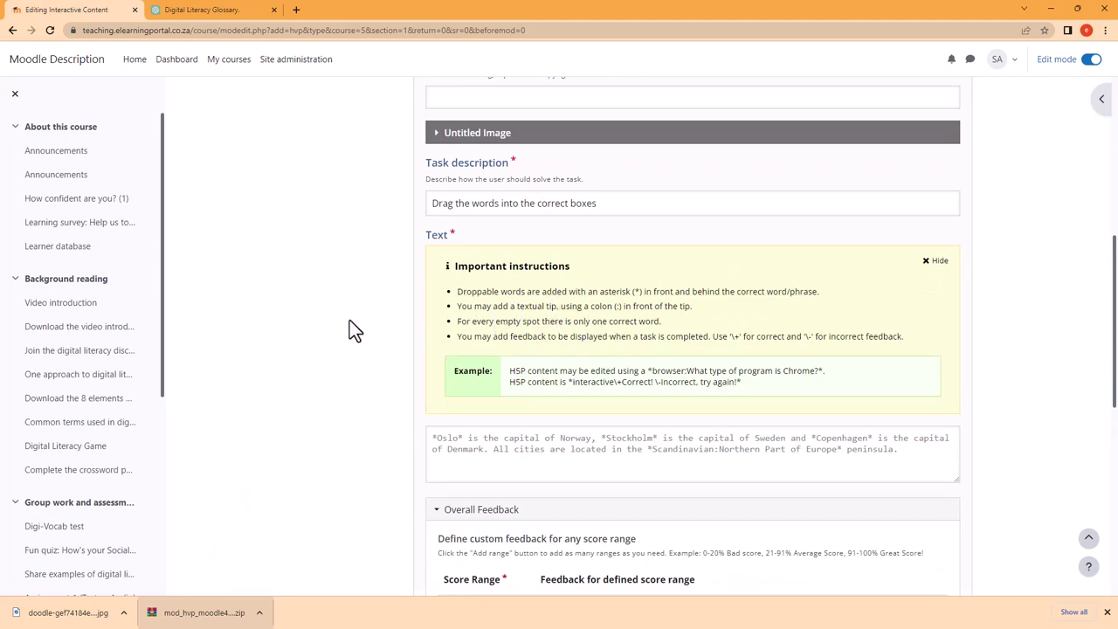
Ask ChatGPT "Please provide me with 5 drag and drop words to complete the sentences on Digital Literacy."
left_click(227, 12)
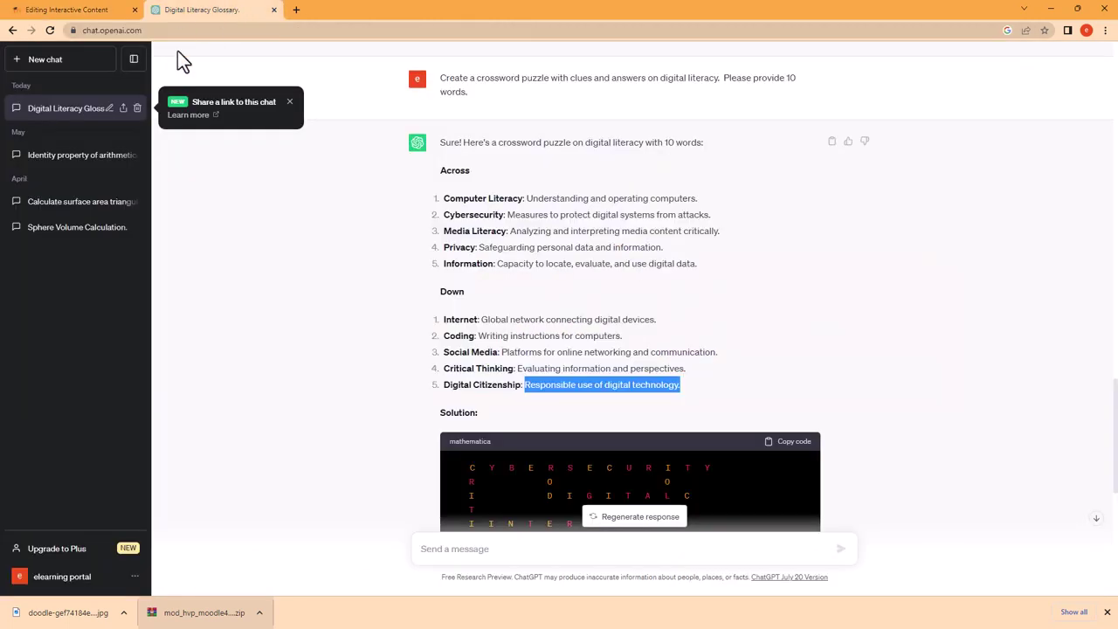
left_click(470, 546)
type("P")
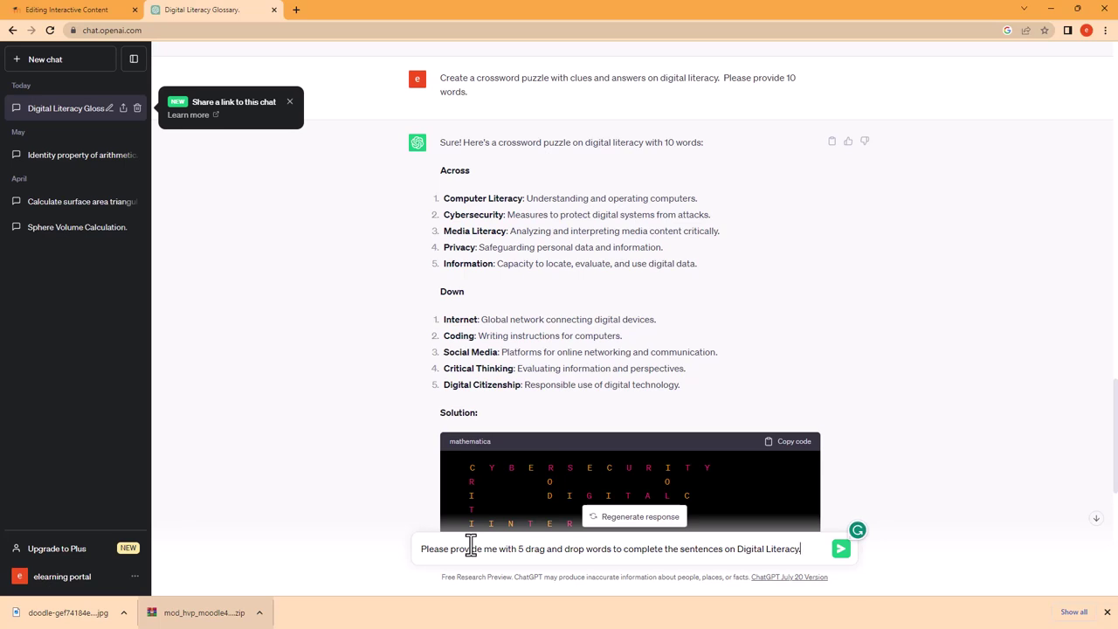
key("Return")
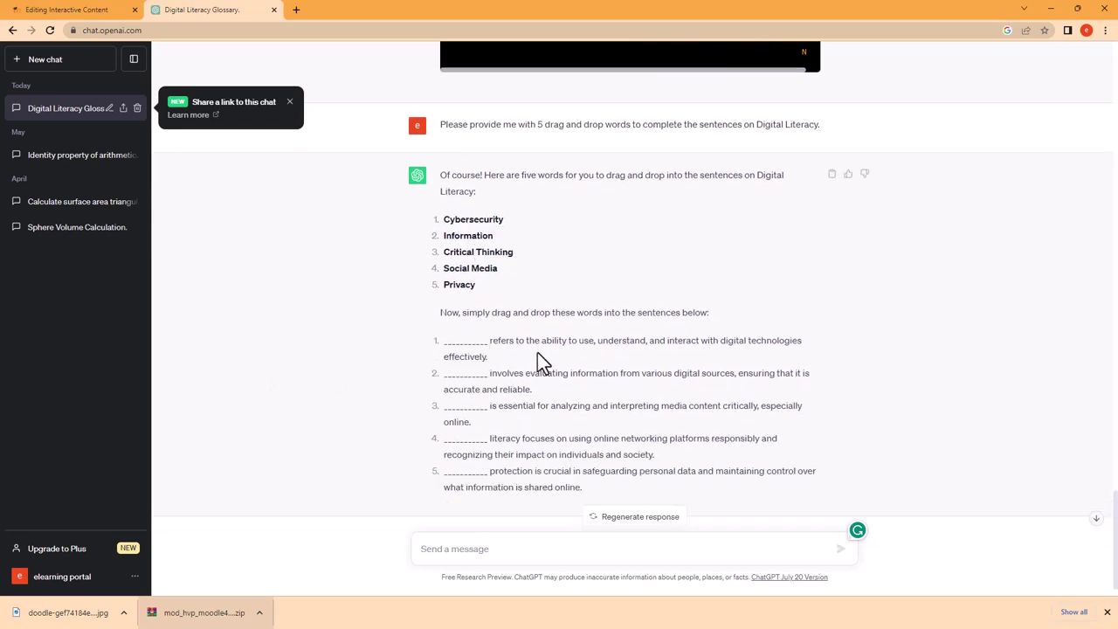
scroll(664, 347, "down", 1)
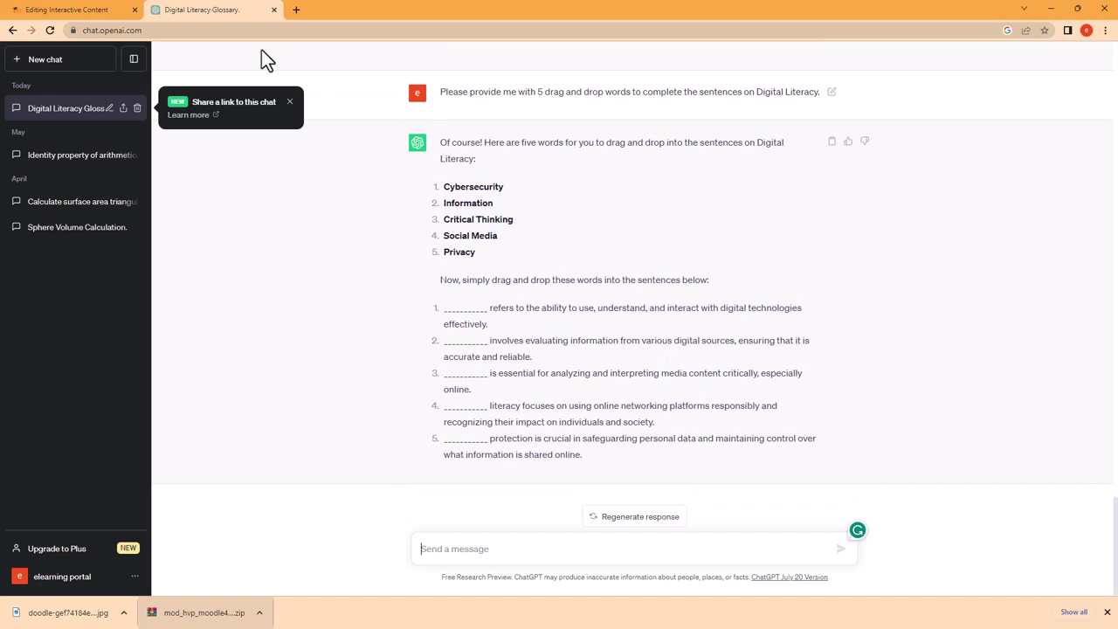
Copy ChatGPT's line "Now, simply drag and drop these words into the sentences below:" into the Text field of the Drag the Words activity
left_click(87, 11)
scroll(331, 354, "down", 1)
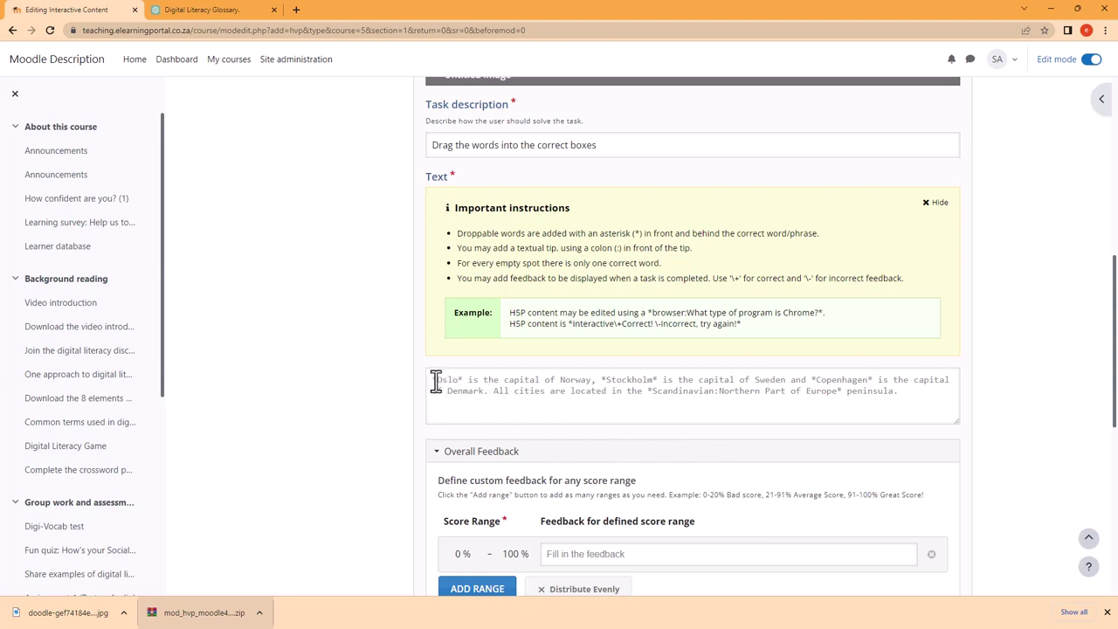
left_click(462, 385)
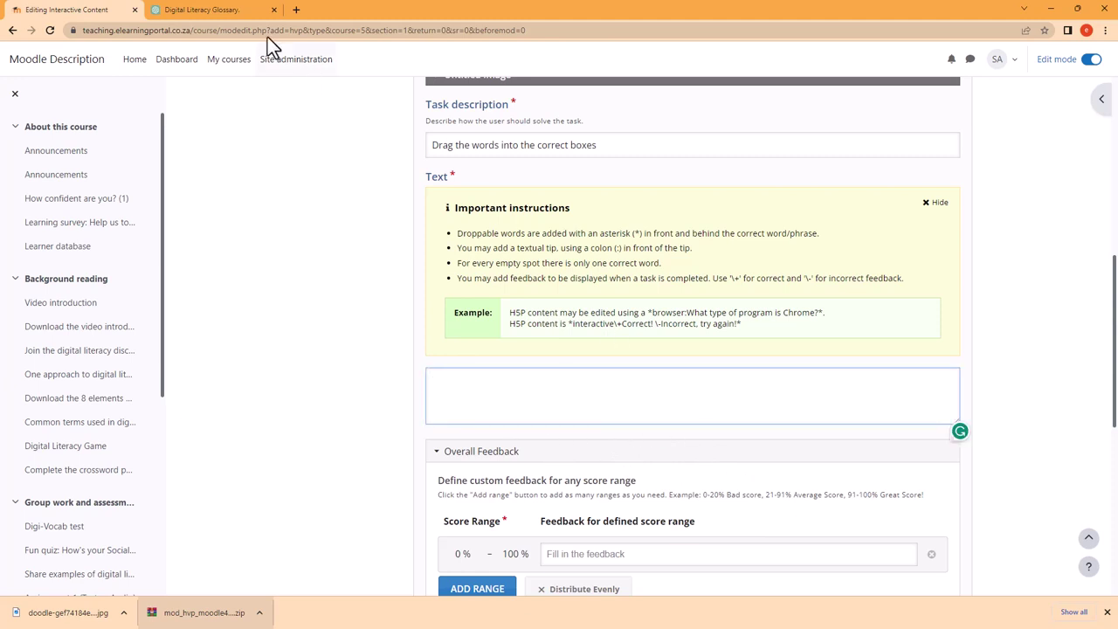
left_click(232, 12)
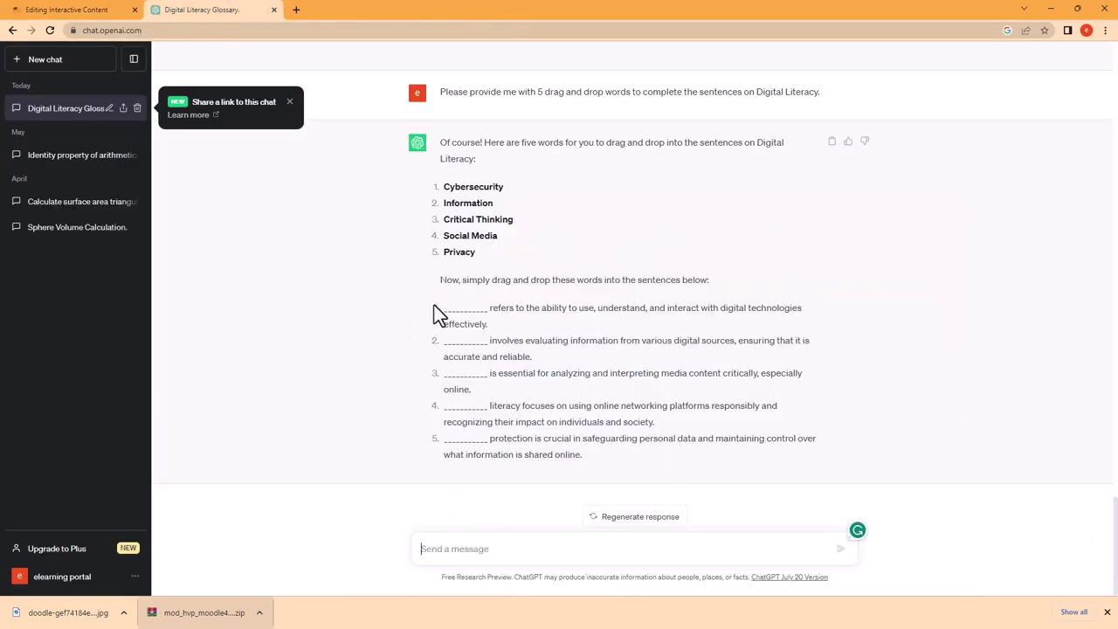
left_click_drag(442, 281, 716, 289)
right_click(690, 283)
left_click(712, 292)
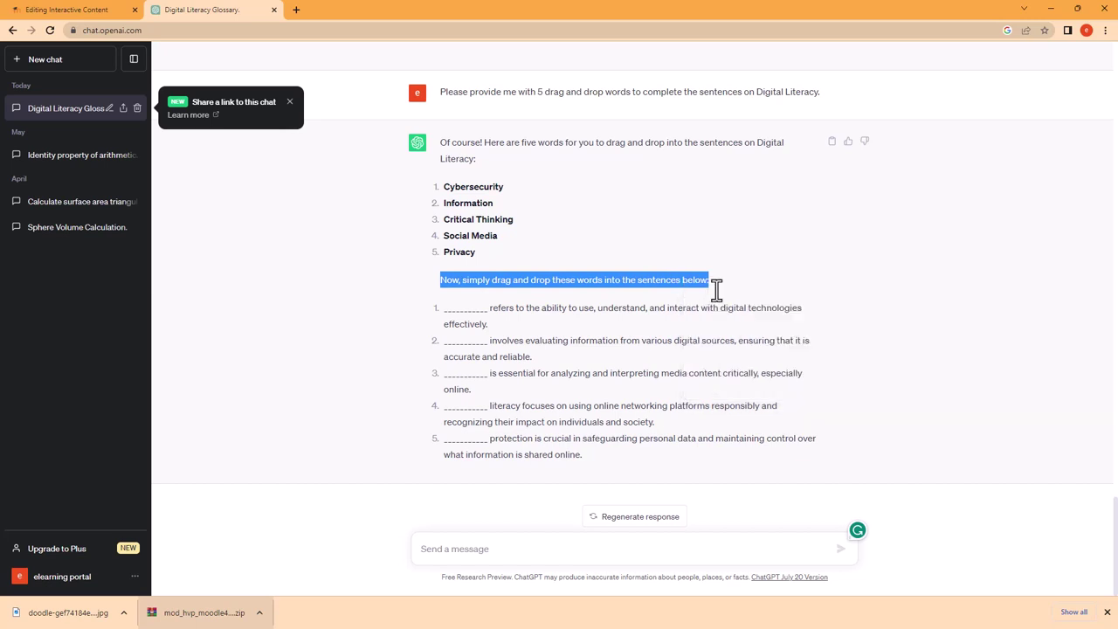
left_click(100, 10)
left_click(572, 415)
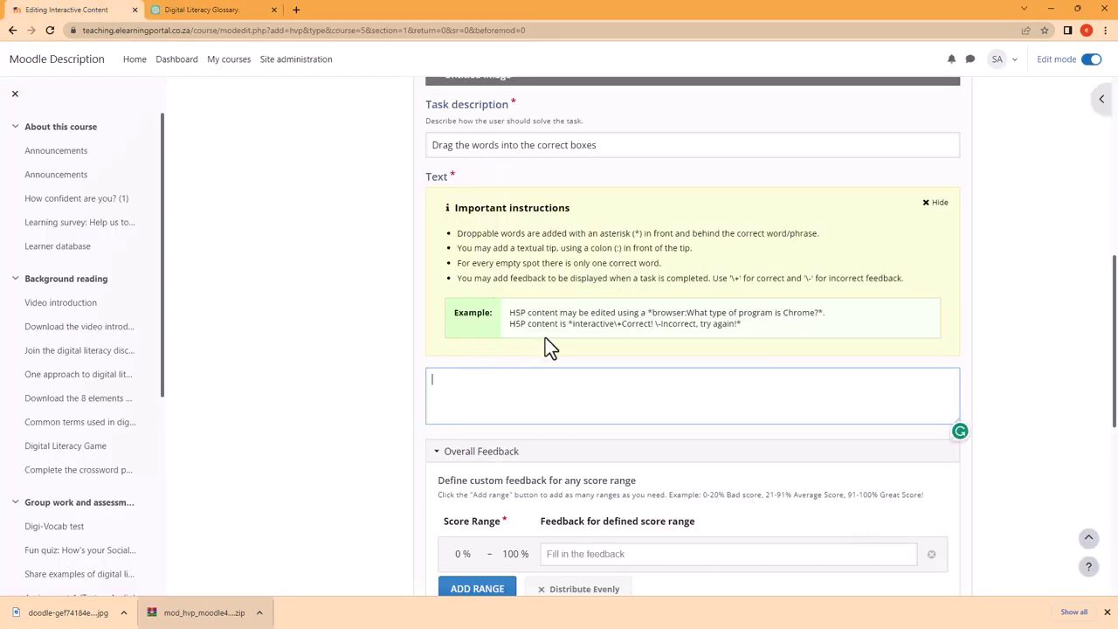
scroll(533, 324, "up", 2)
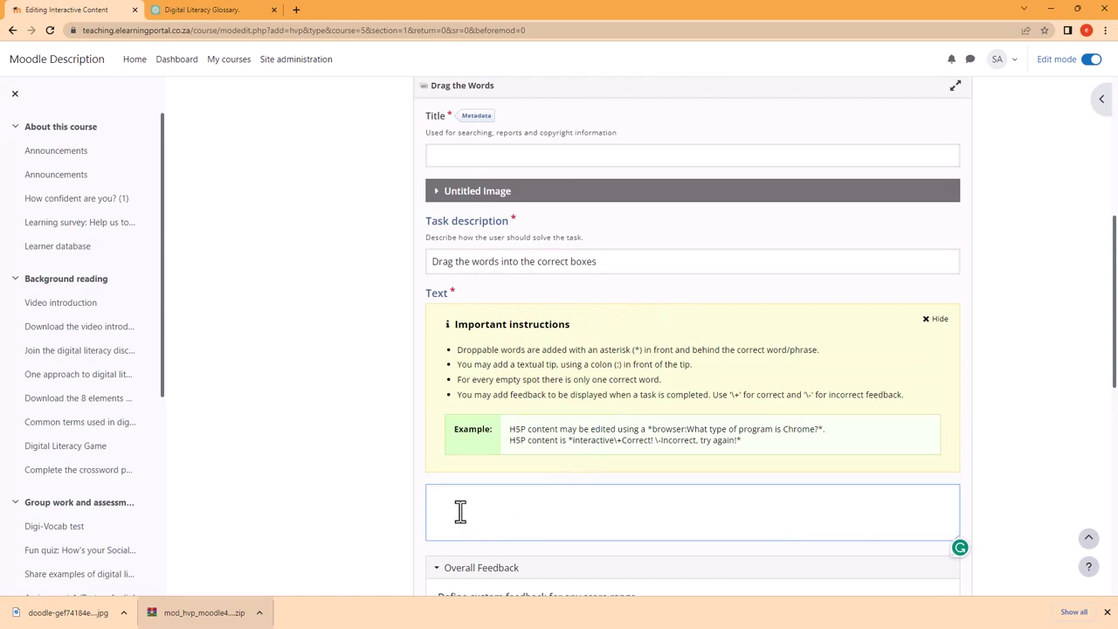
key("ctrl+v")
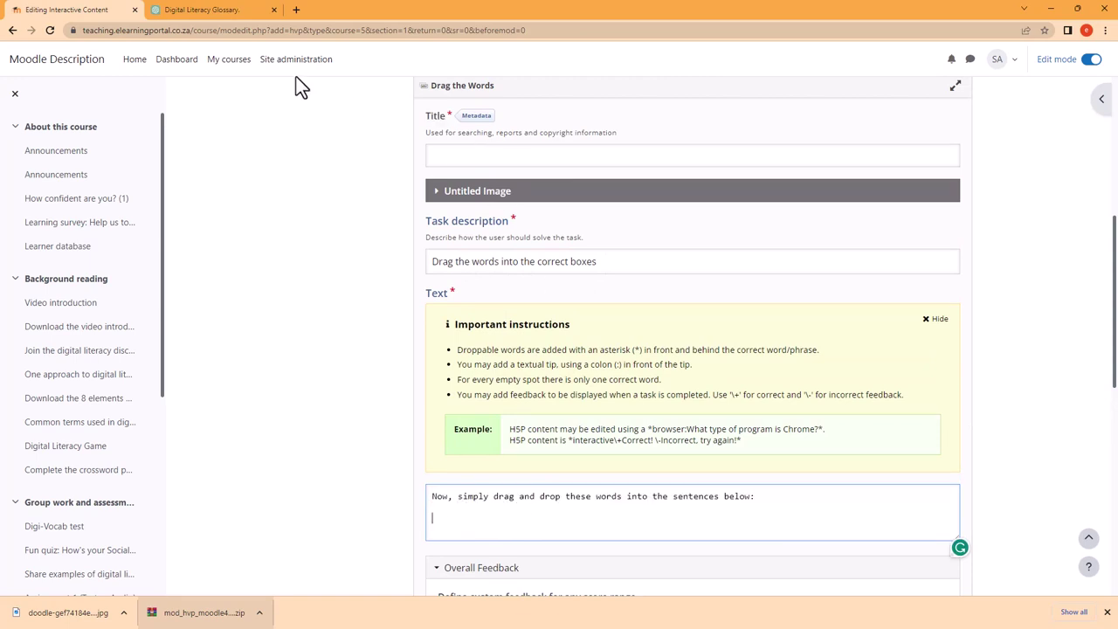
Copy ChatGPT's five fill-in sentences below the instruction line in the Text field, and enlarge the field to show them all
left_click(212, 13)
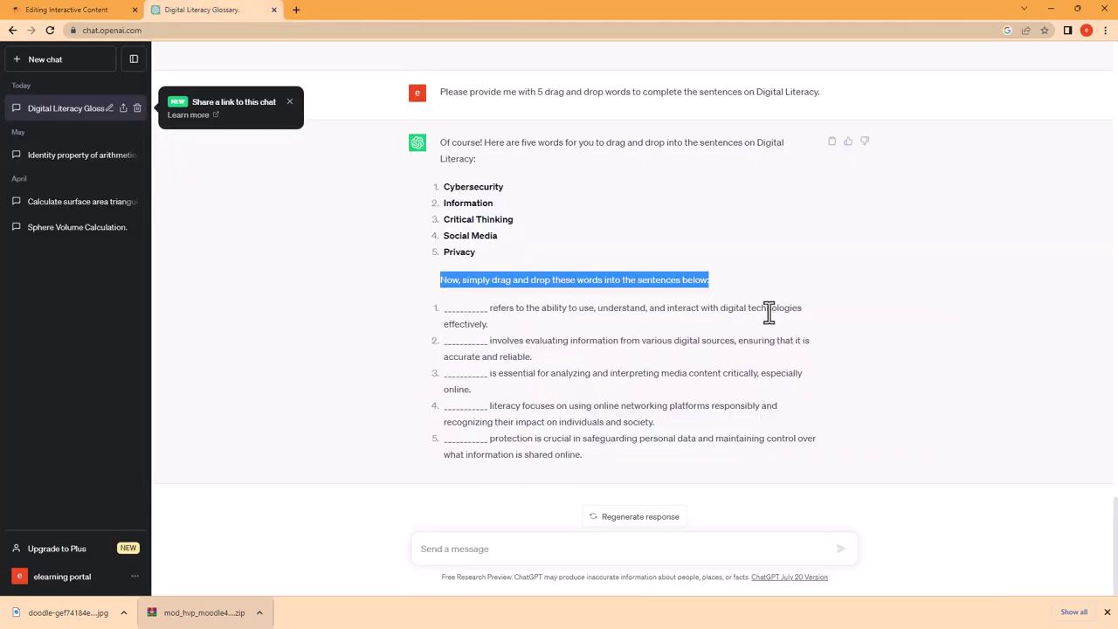
left_click(621, 466)
left_click_drag(621, 466, 480, 312)
right_click(526, 323)
left_click(526, 323)
left_click(100, 11)
left_click(456, 525)
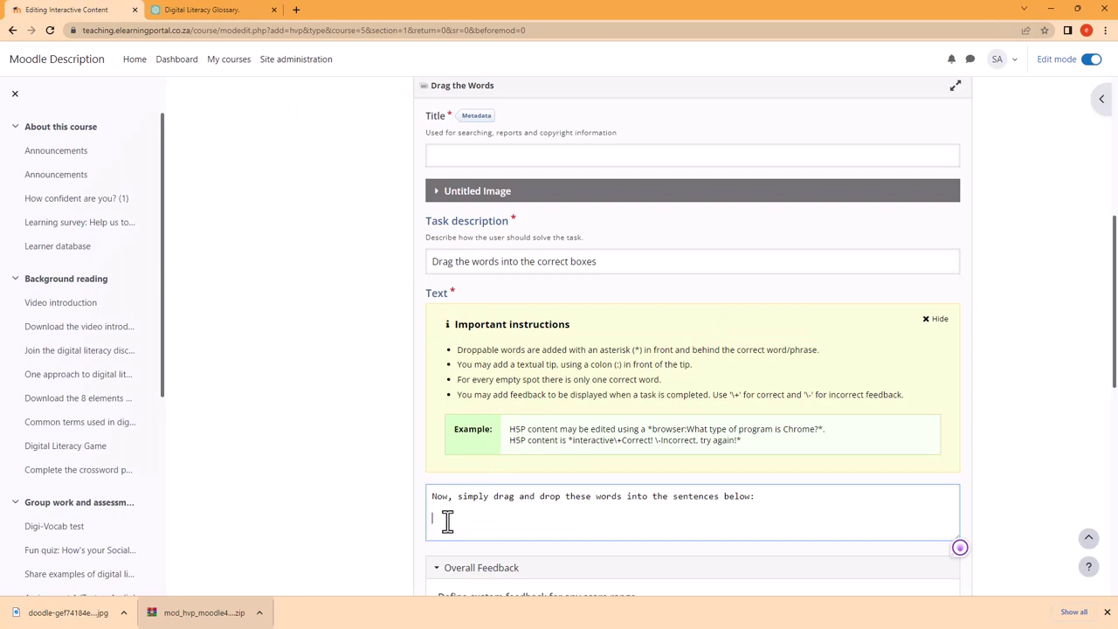
key("ctrl+v")
scroll(1013, 349, "down", 3)
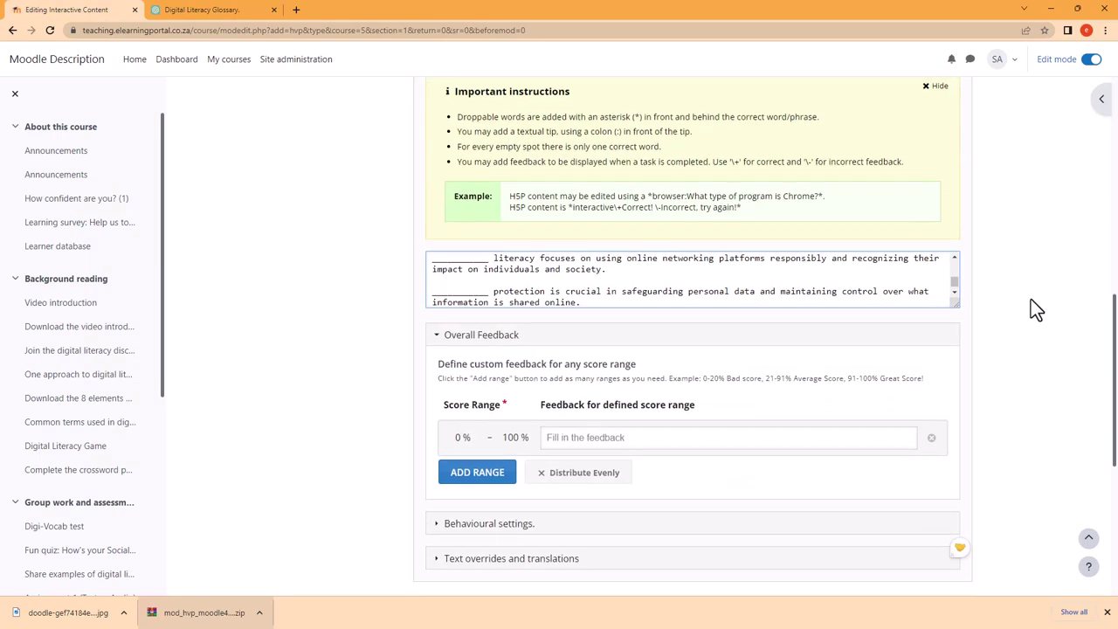
left_click_drag(955, 303, 962, 491)
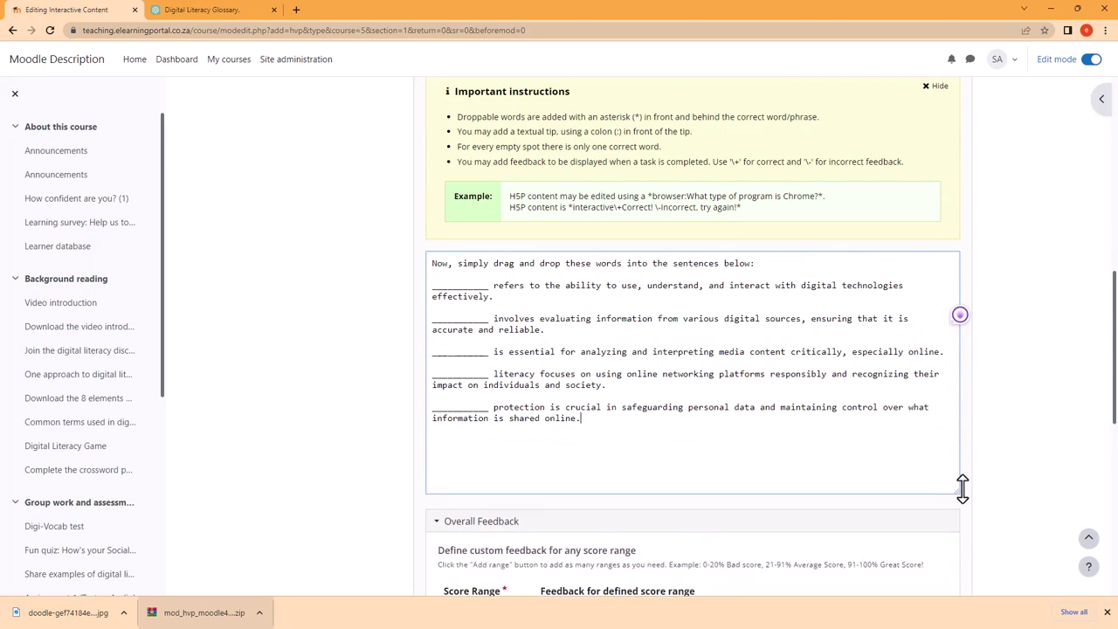
Number the five fill-in sentences in the Text field from "1." to "5." in front of their blanks
left_click(432, 288)
type("1.")
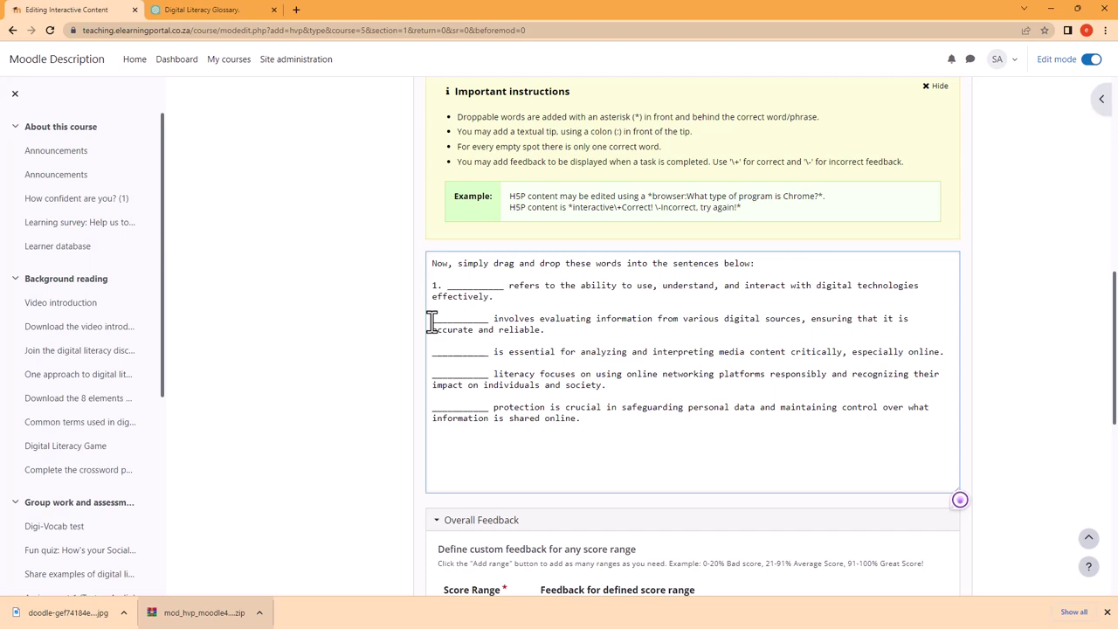
left_click(432, 322)
type("2.")
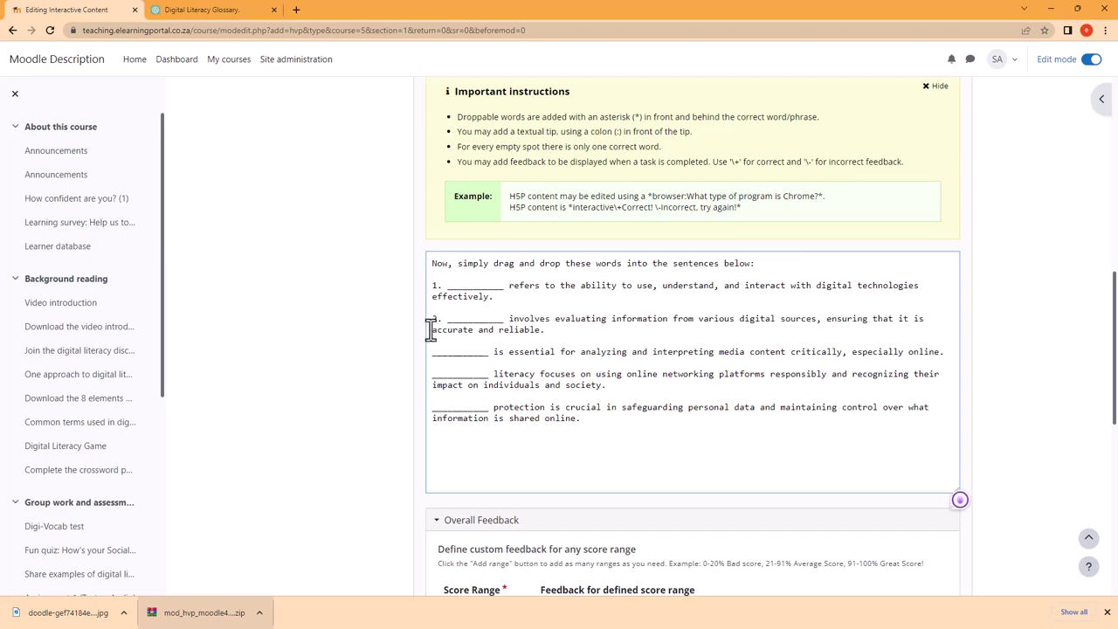
left_click(431, 352)
type("3.")
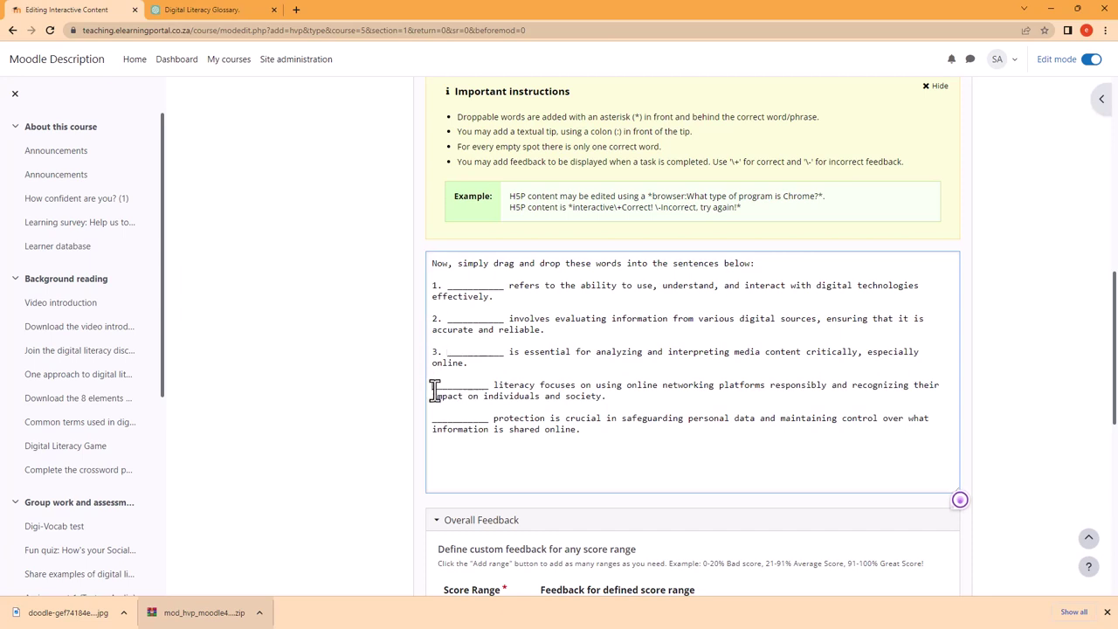
left_click(433, 385)
type("4. ")
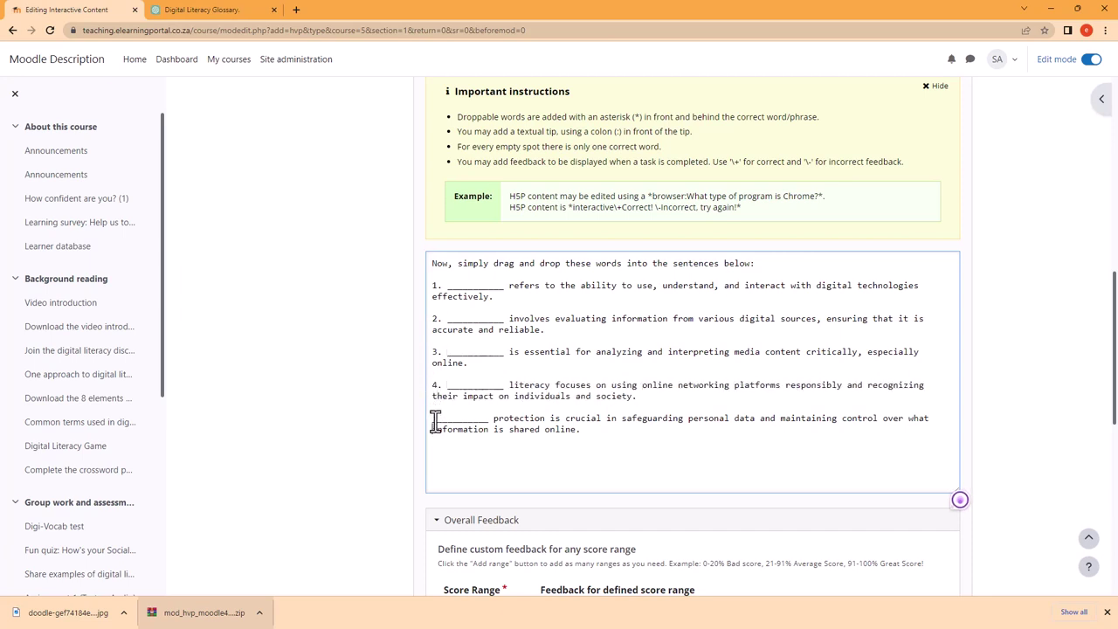
type("5.")
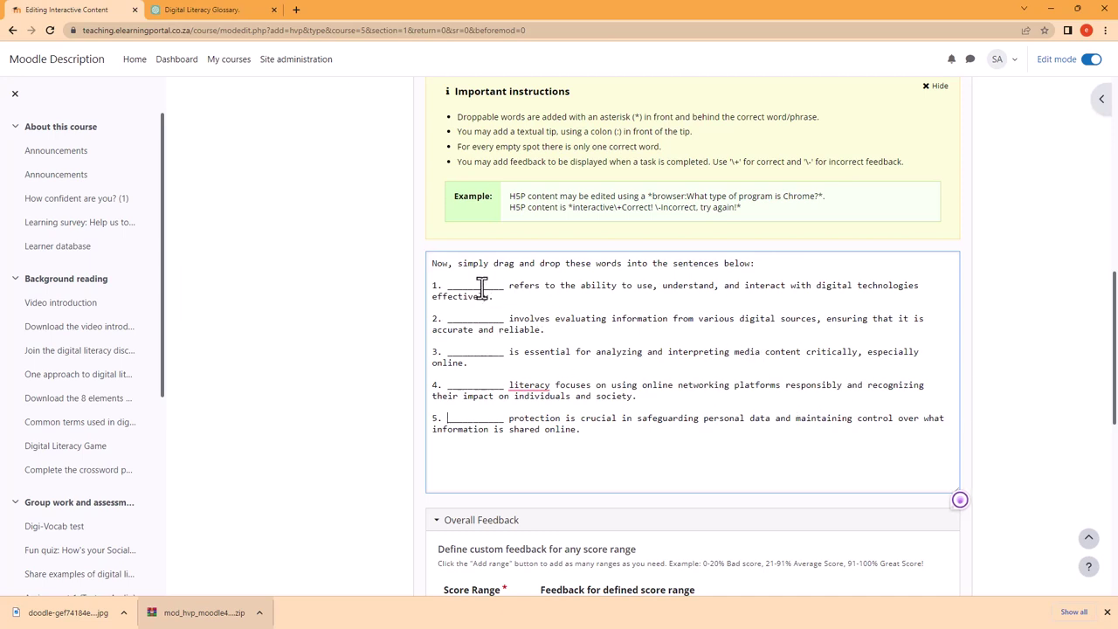
Replace the underscore blank in each of the five numbered sentences in the Text field with a pair of asterisks "**"
left_click_drag(446, 285, 512, 285)
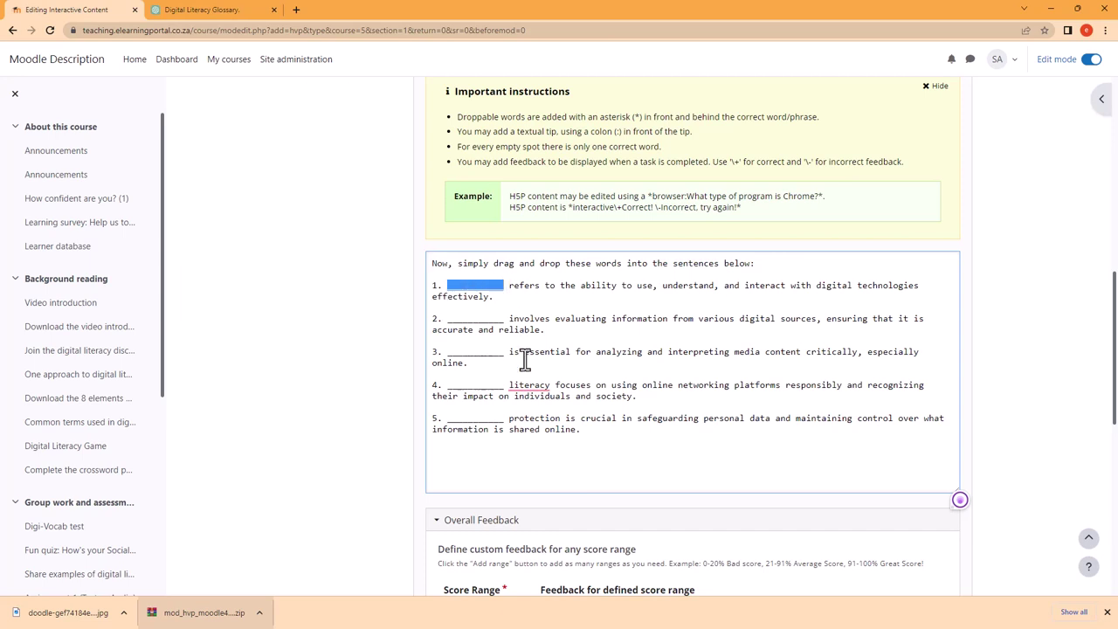
type("**")
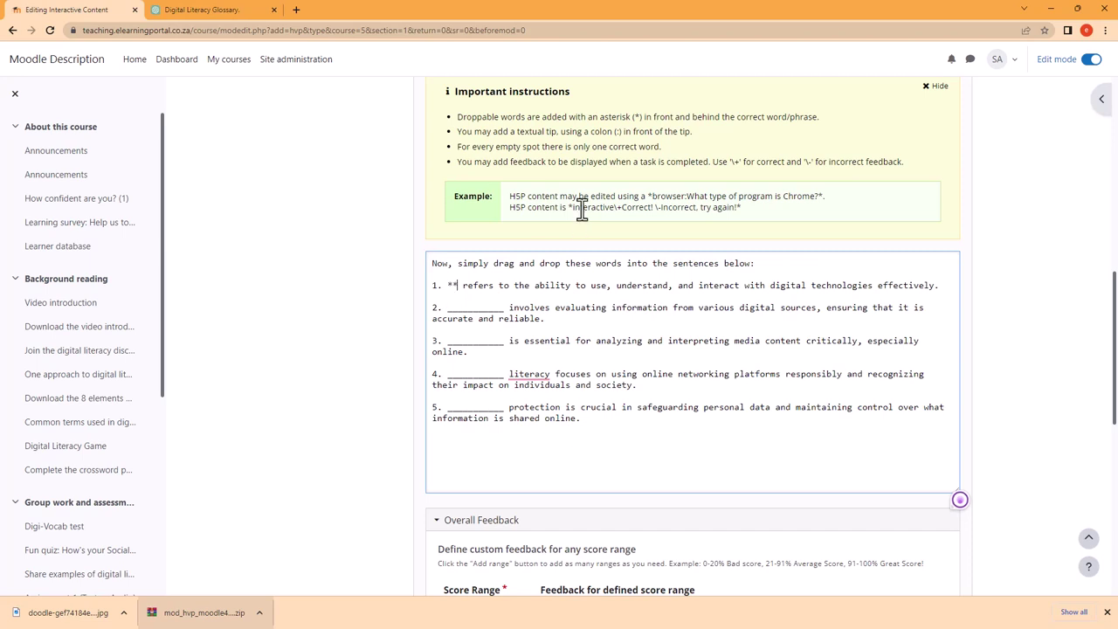
left_click_drag(448, 308, 501, 307)
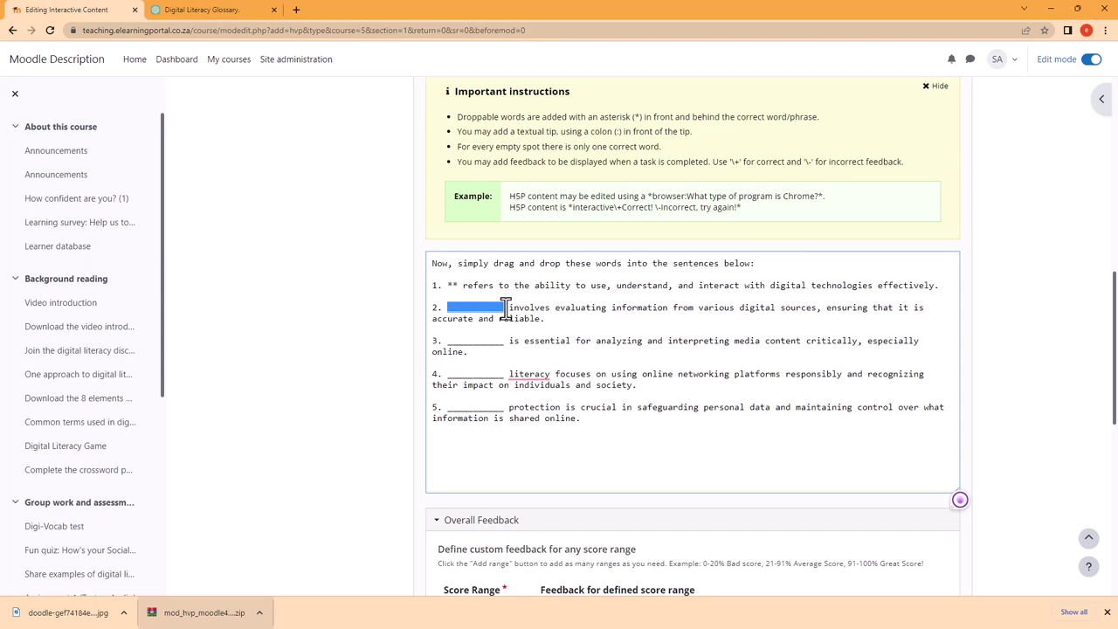
type("**")
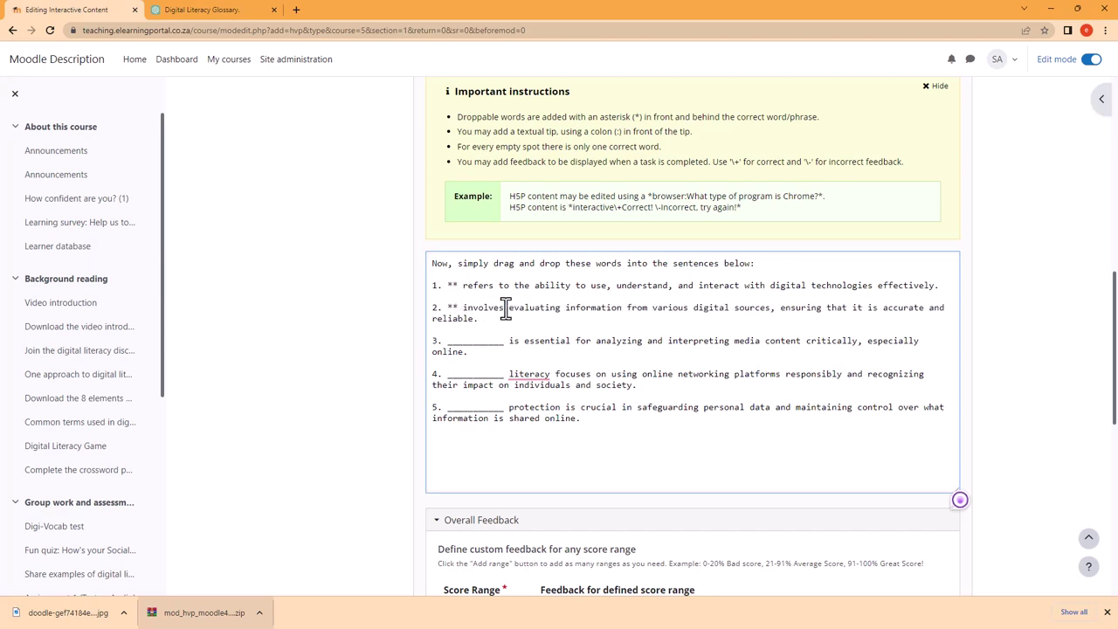
left_click_drag(447, 342, 505, 342)
type("**")
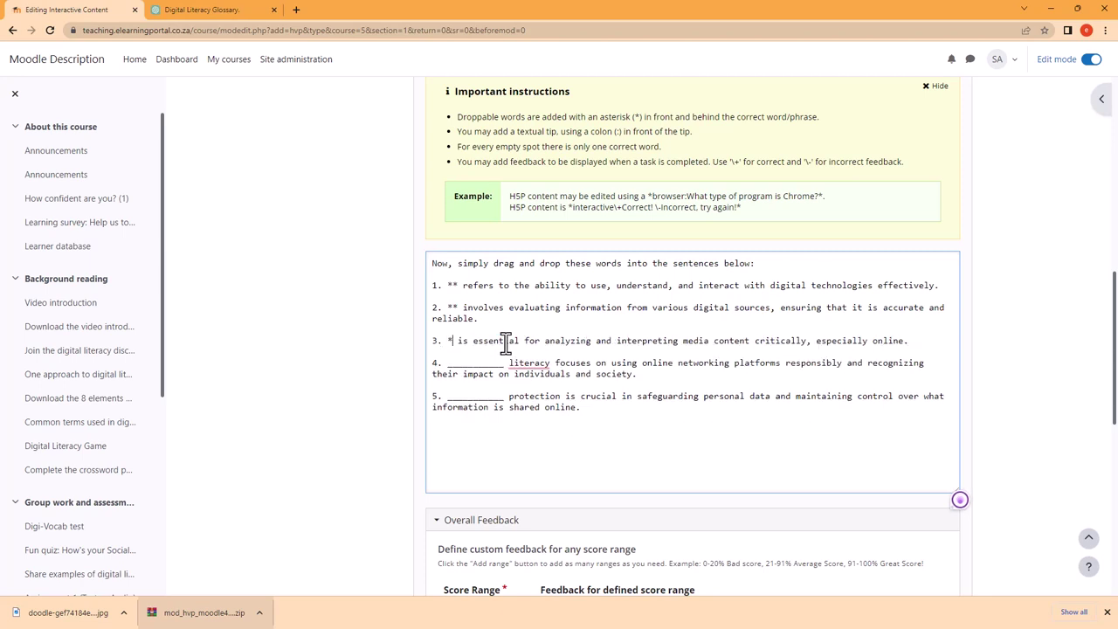
left_click_drag(447, 366, 505, 367)
type("**")
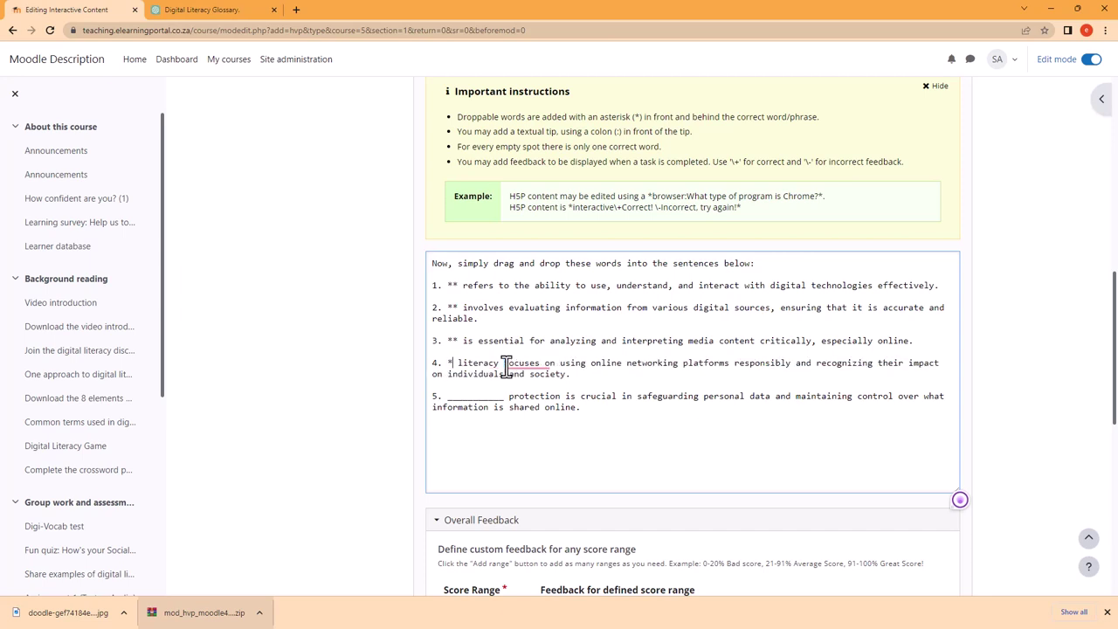
left_click_drag(448, 398, 502, 398)
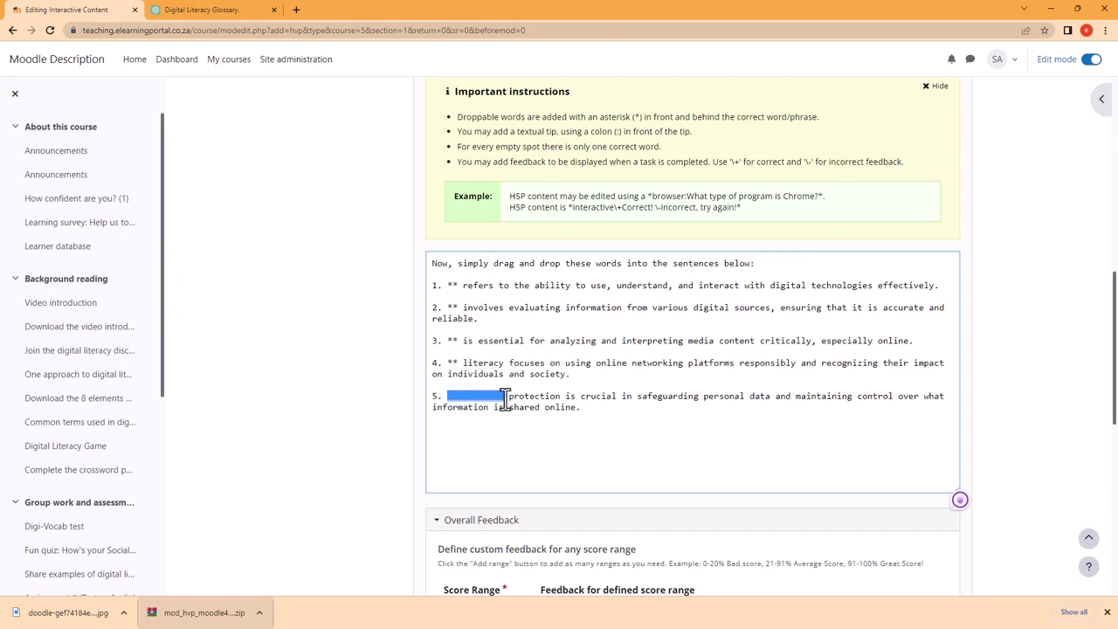
type("**")
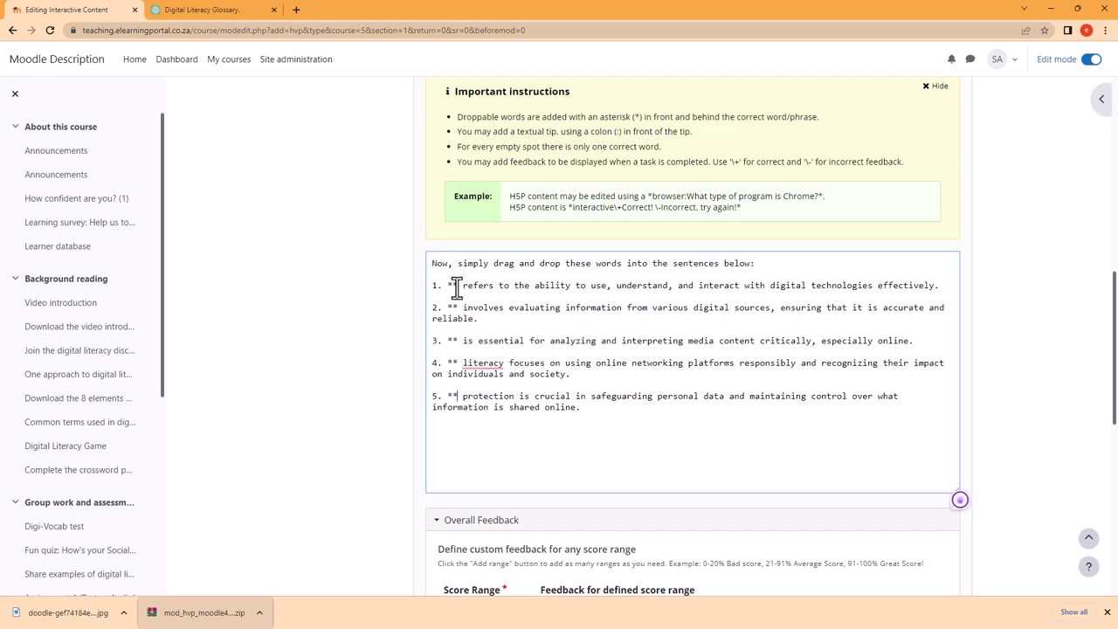
Copy the word "Cybersecurity" from ChatGPT's word list and paste it between the asterisks of sentence 1 in the Text field
left_click(229, 10)
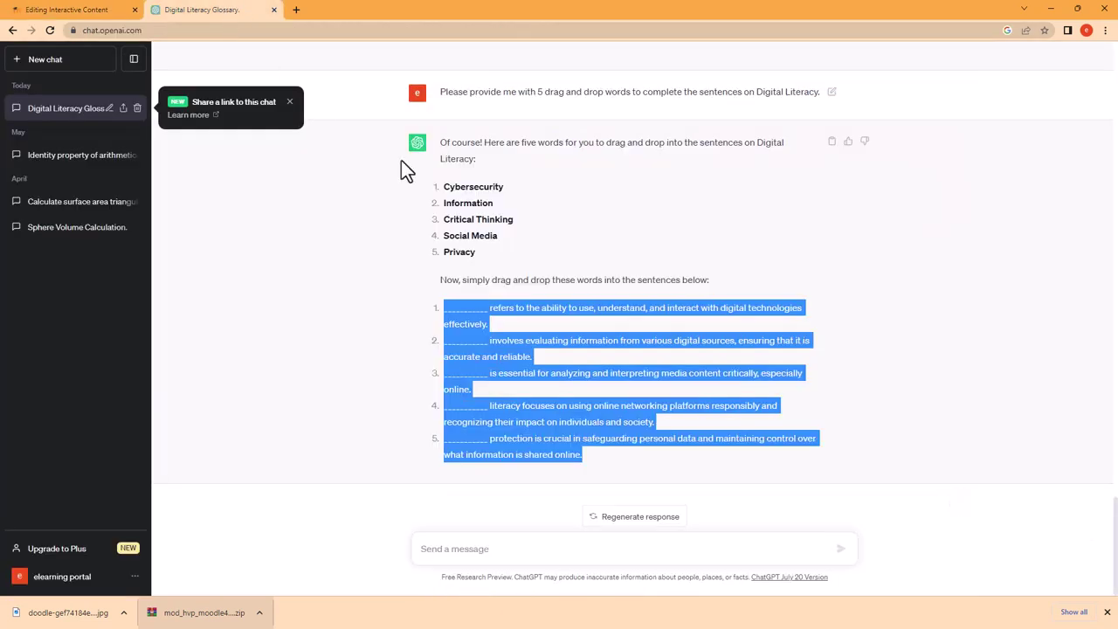
left_click_drag(446, 187, 503, 187)
right_click(505, 189)
left_click(524, 196)
left_click(70, 10)
left_click(455, 289)
key("ctrl+v")
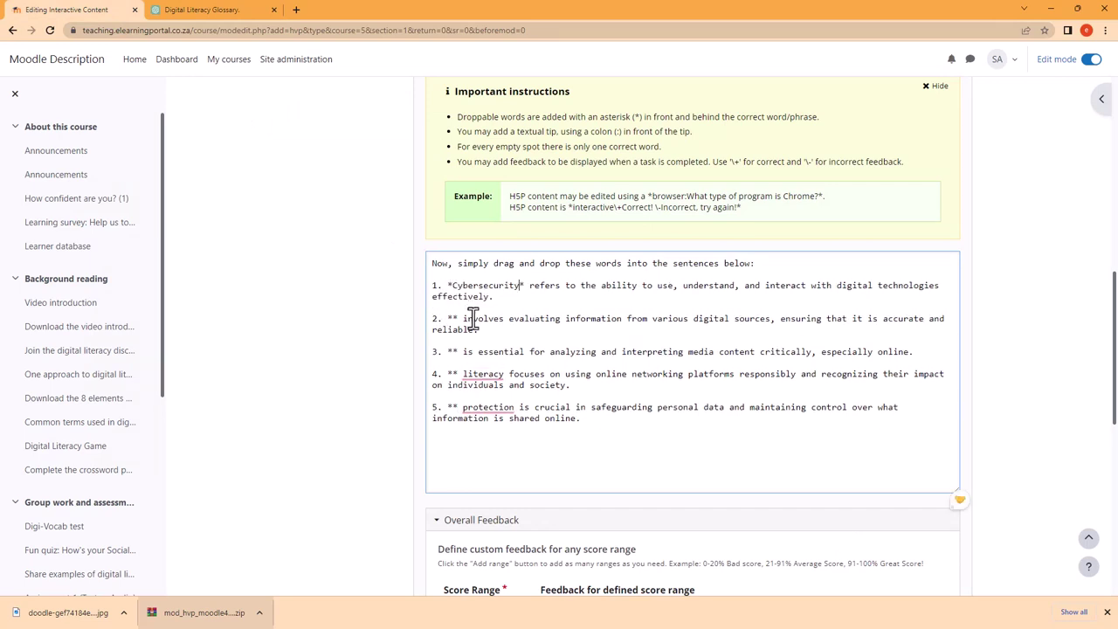
Copy "Information" from ChatGPT's word list into the asterisk pair of sentence 2 in the Text field
left_click(234, 10)
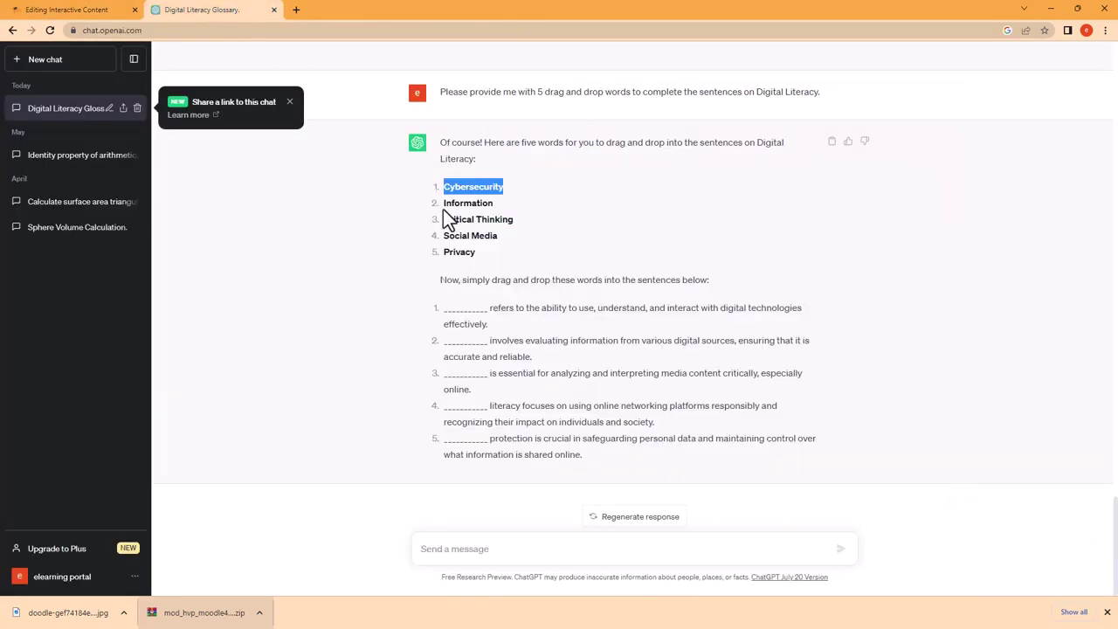
left_click_drag(445, 203, 491, 203)
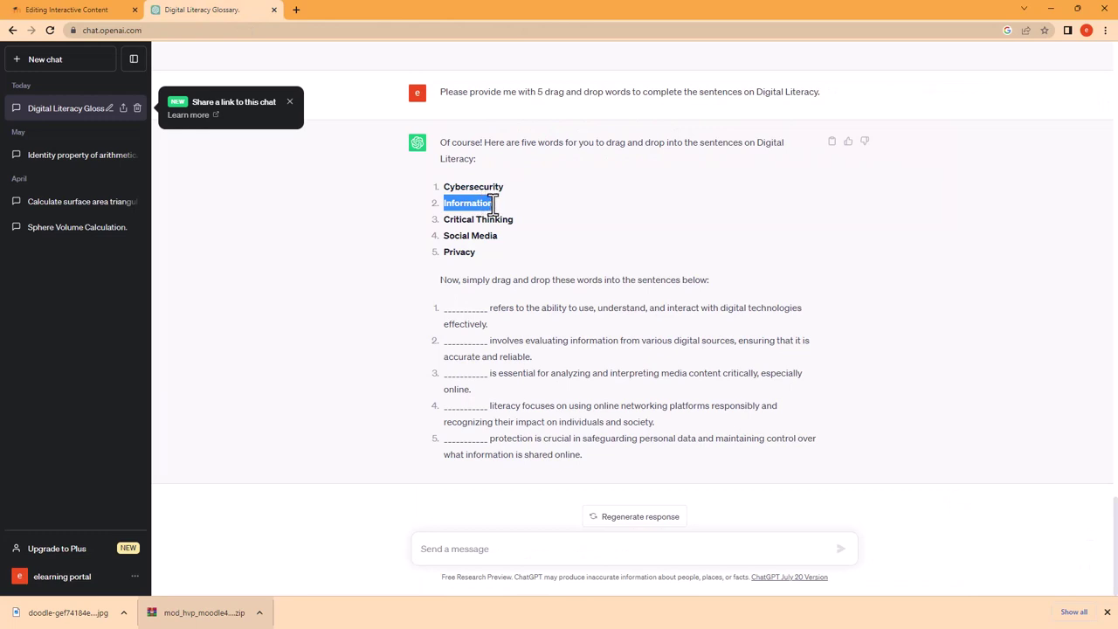
left_click(78, 7)
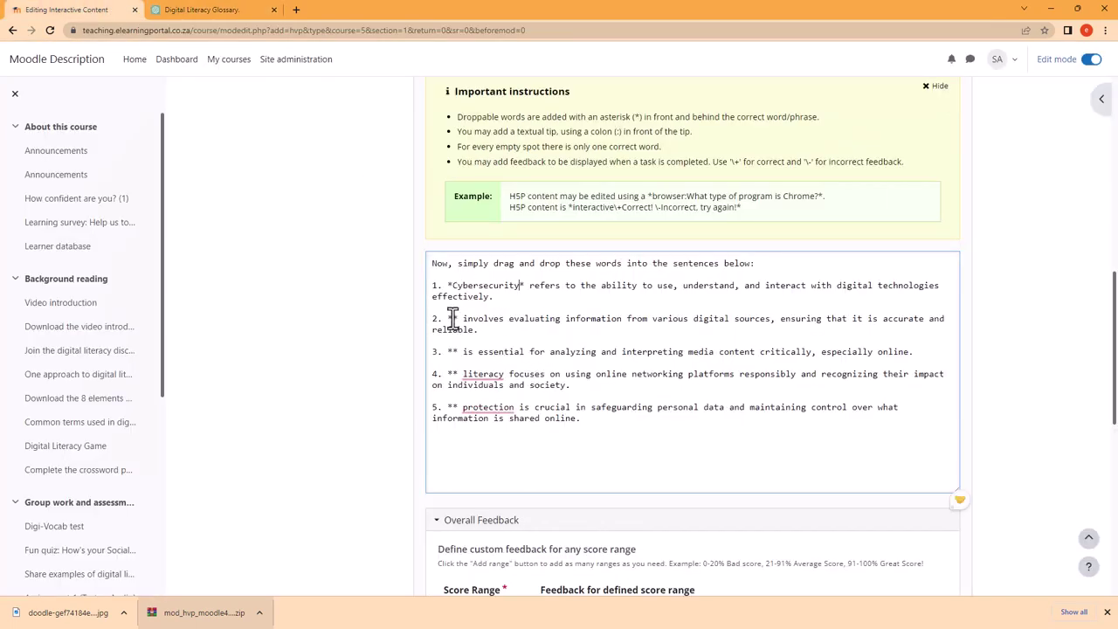
key("ctrl+v")
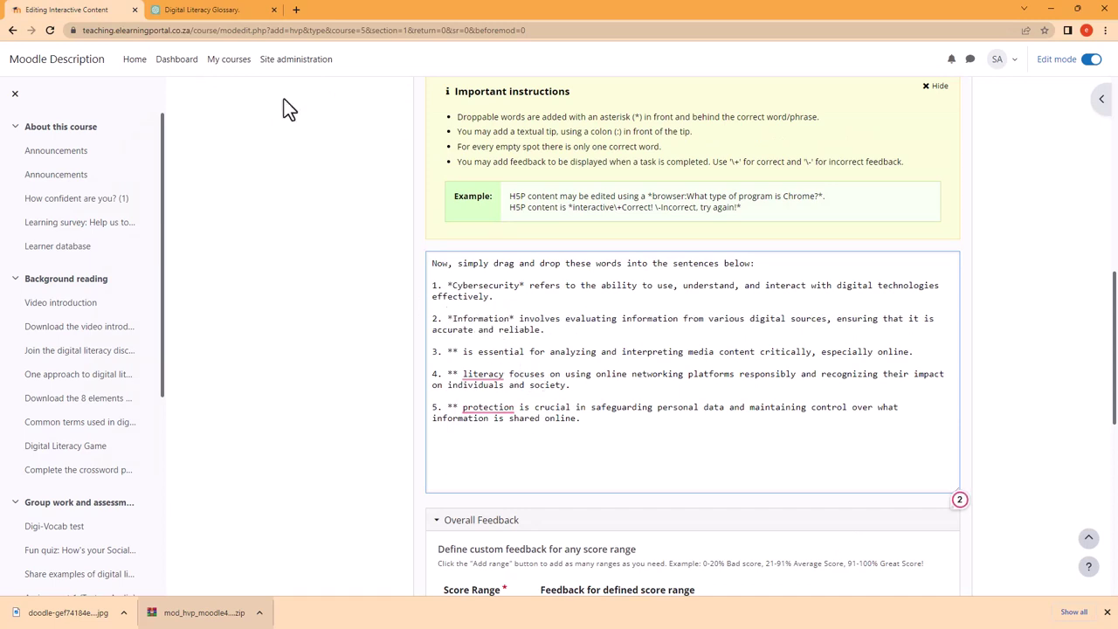
Copy "Critical Thinking" from ChatGPT's word list into the asterisk pair of sentence 3 in the Text field
left_click(218, 9)
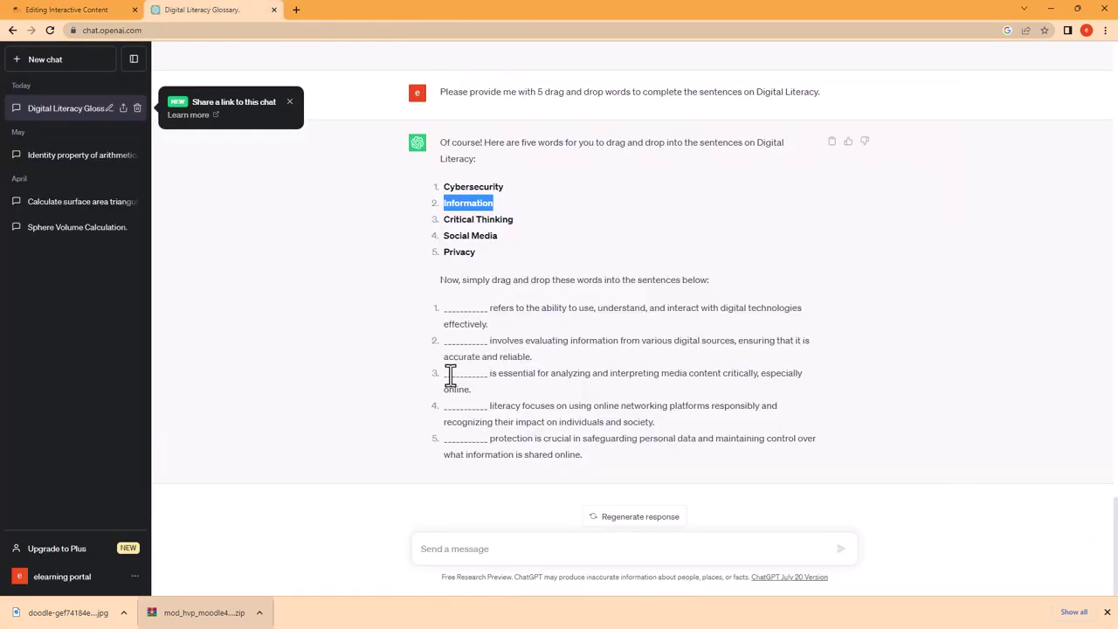
left_click_drag(445, 220, 514, 220)
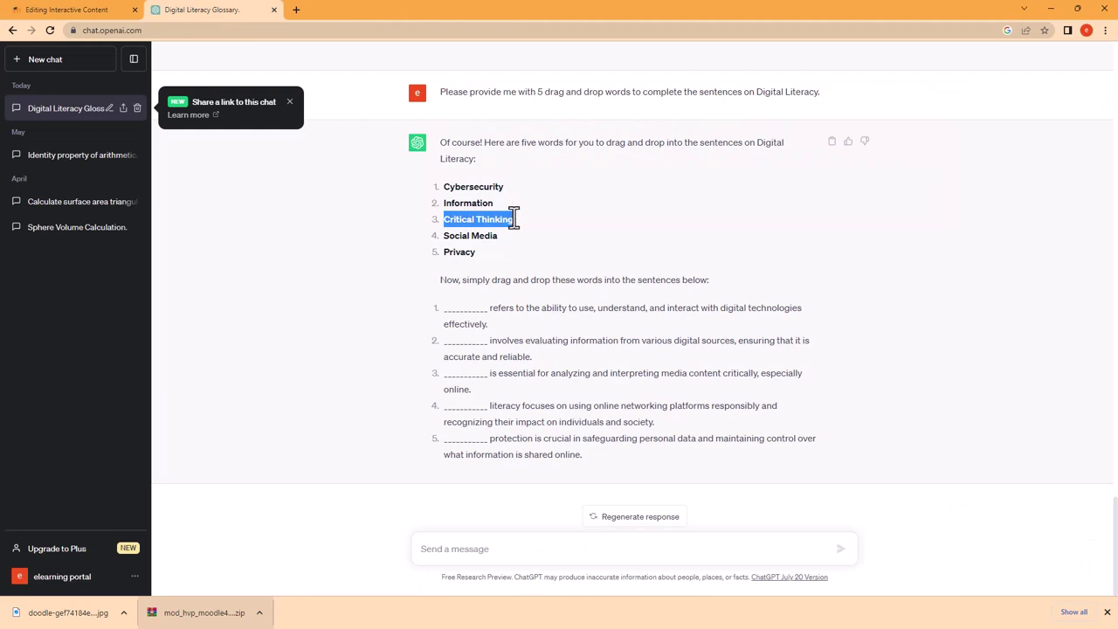
left_click(114, 10)
left_click(456, 351)
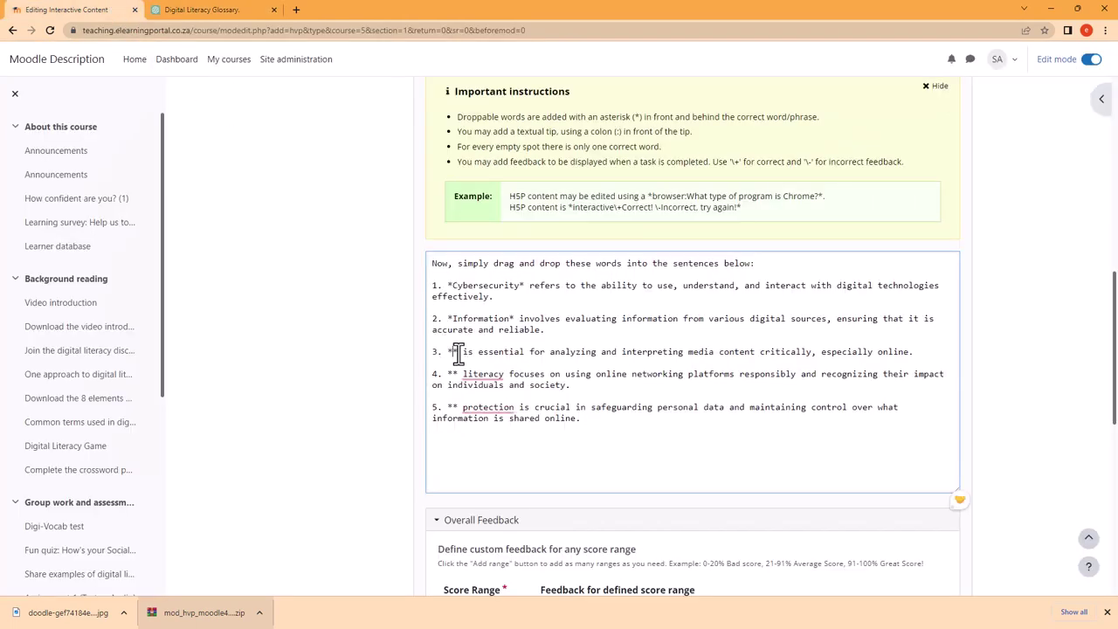
key("ctrl+v")
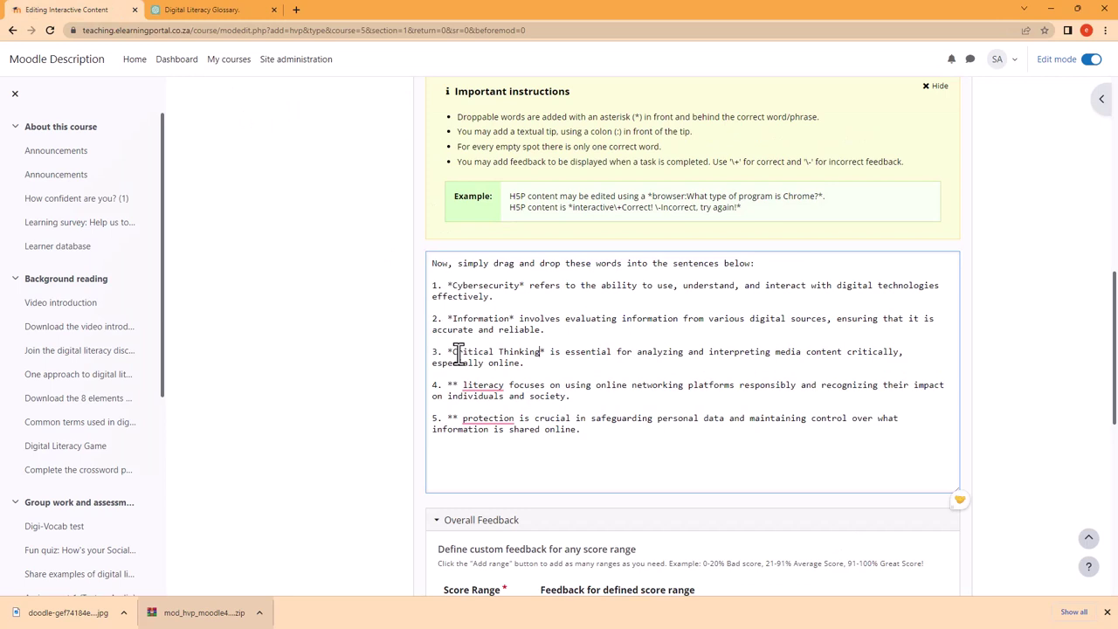
Copy "Social Media" from ChatGPT's word list into the asterisk pair of sentence 4 in the Text field
left_click(215, 16)
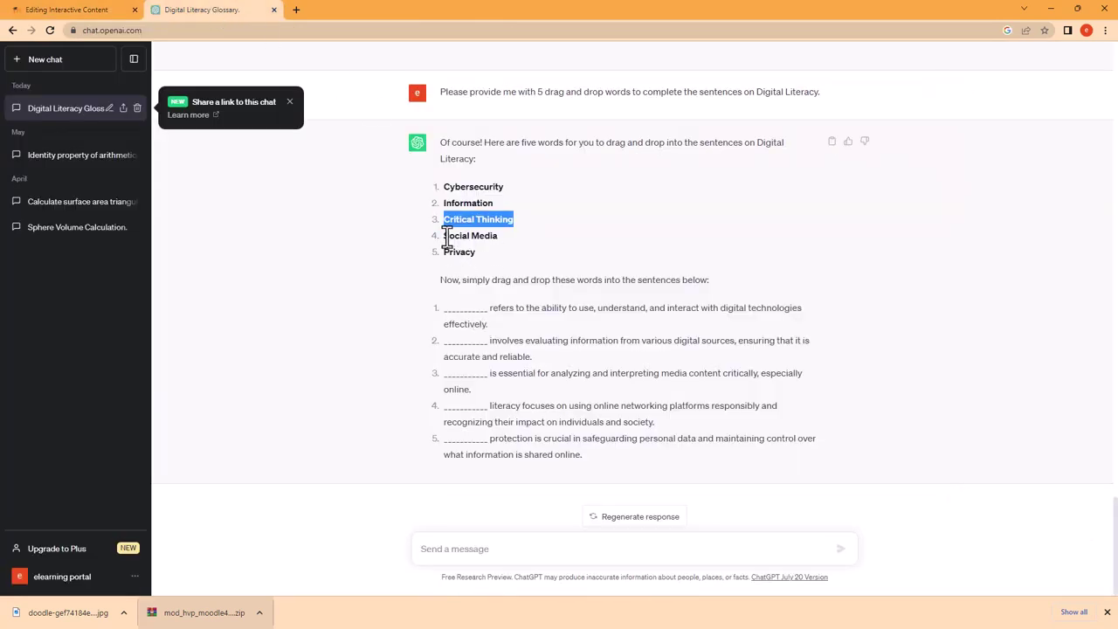
left_click_drag(445, 236, 497, 241)
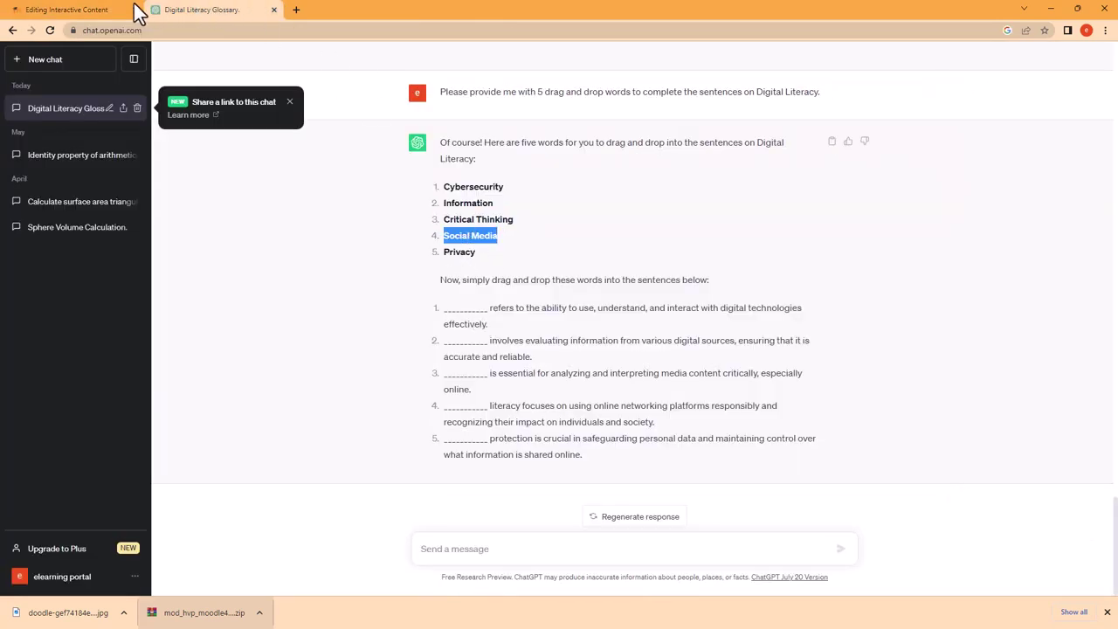
left_click(100, 10)
left_click(454, 385)
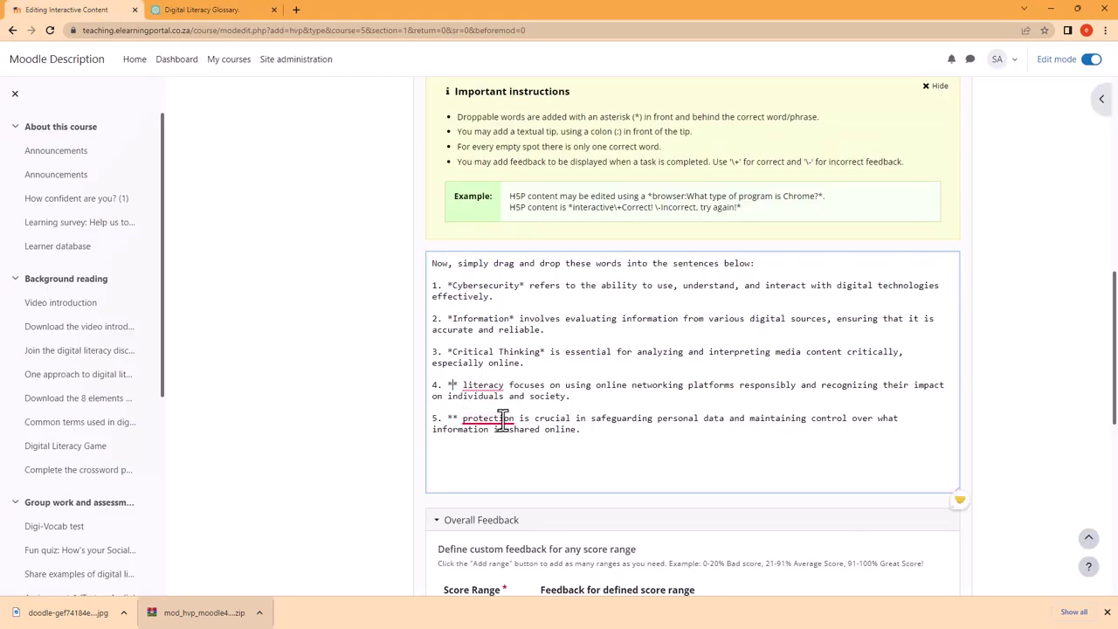
key("ctrl+v")
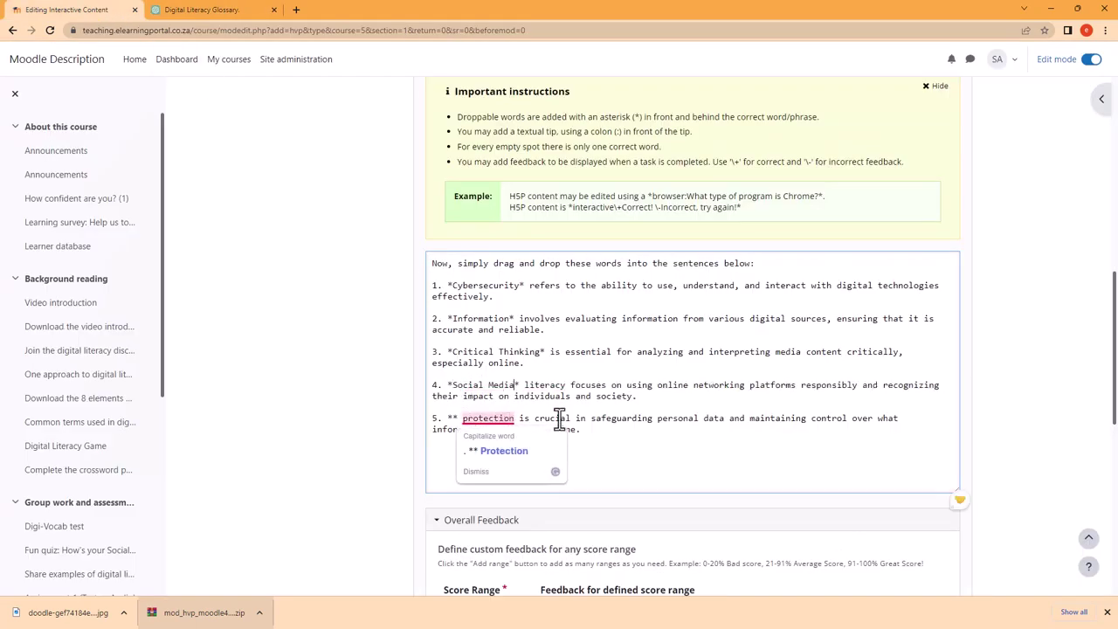
Copy "Privacy" from ChatGPT's word list into the asterisk pair of sentence 5 in the Text field
left_click(214, 11)
left_click_drag(445, 253, 476, 252)
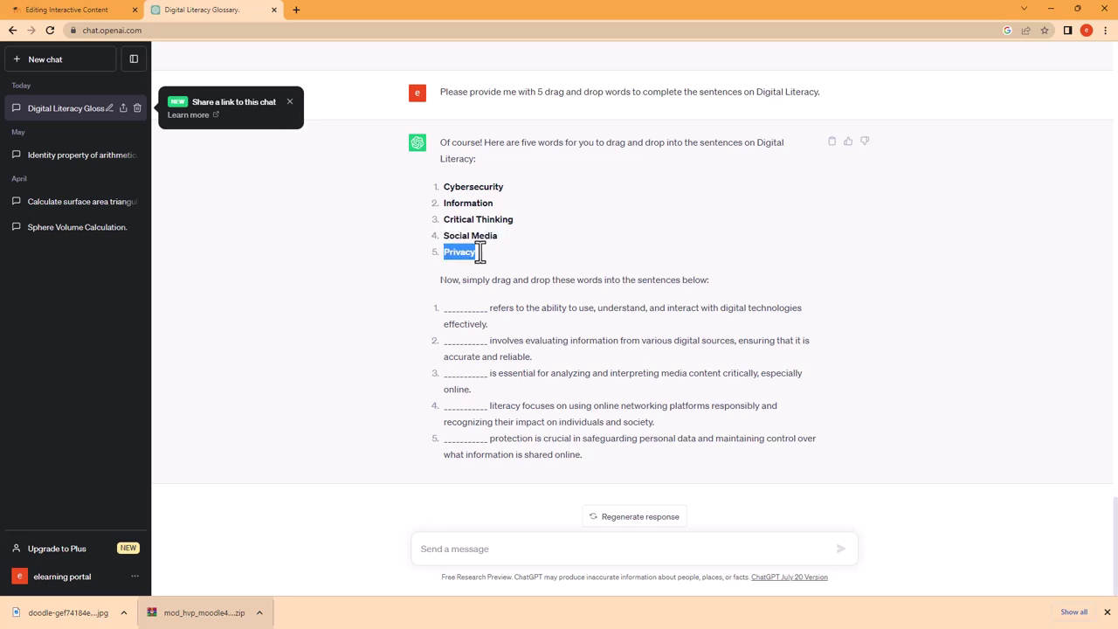
left_click(108, 7)
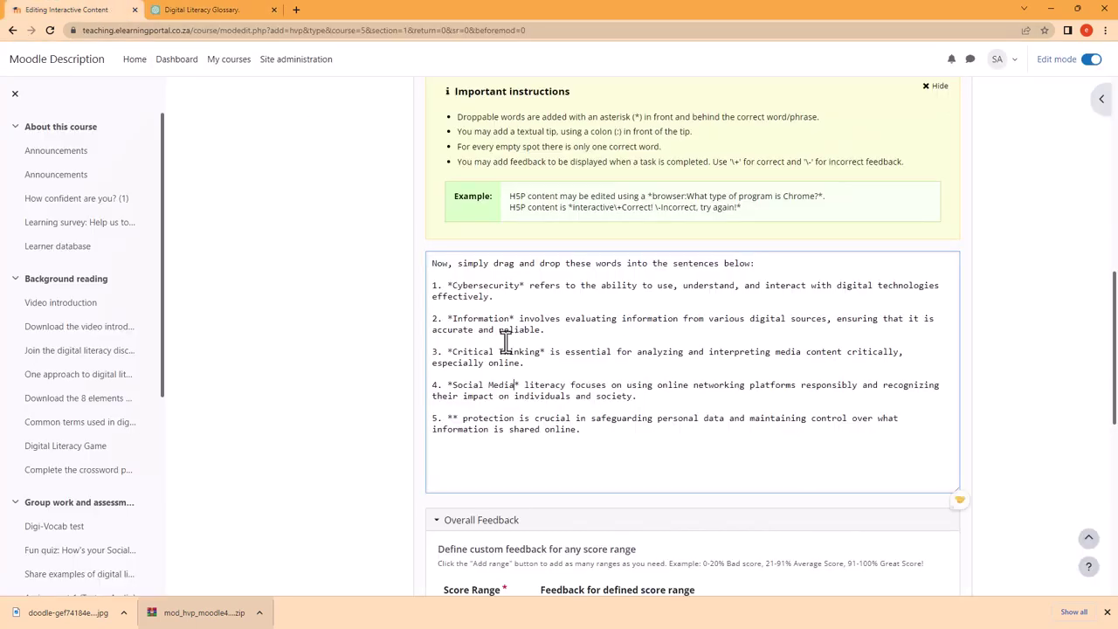
left_click(453, 419)
key("ctrl+v")
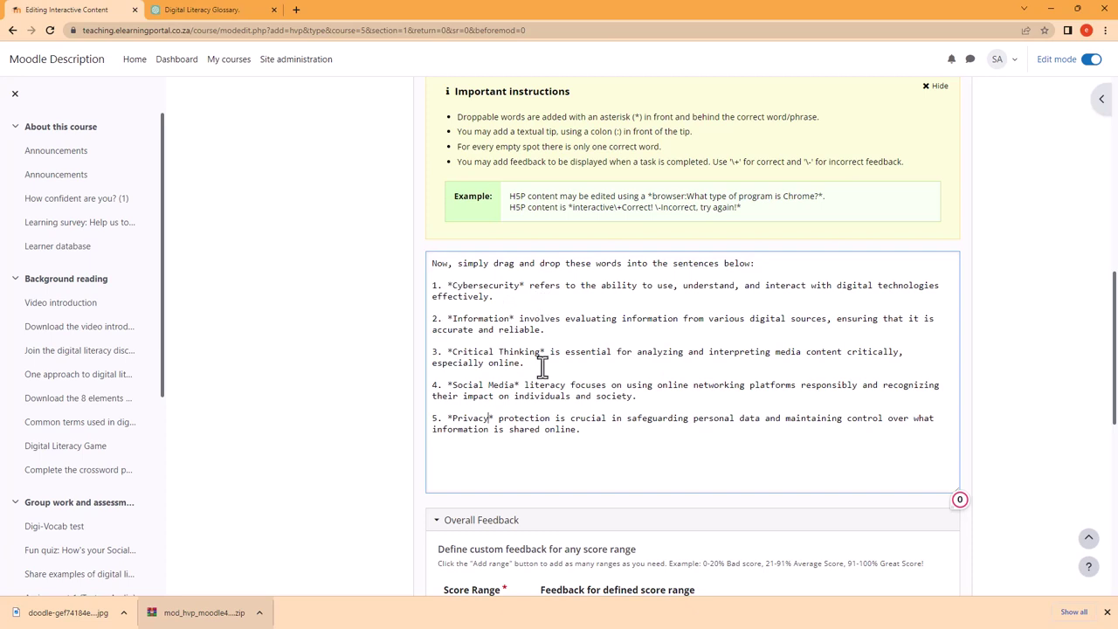
Review the activity's overall feedback, behavioural settings, and Drag the Words text overrides and translations
scroll(552, 325, "down", 3)
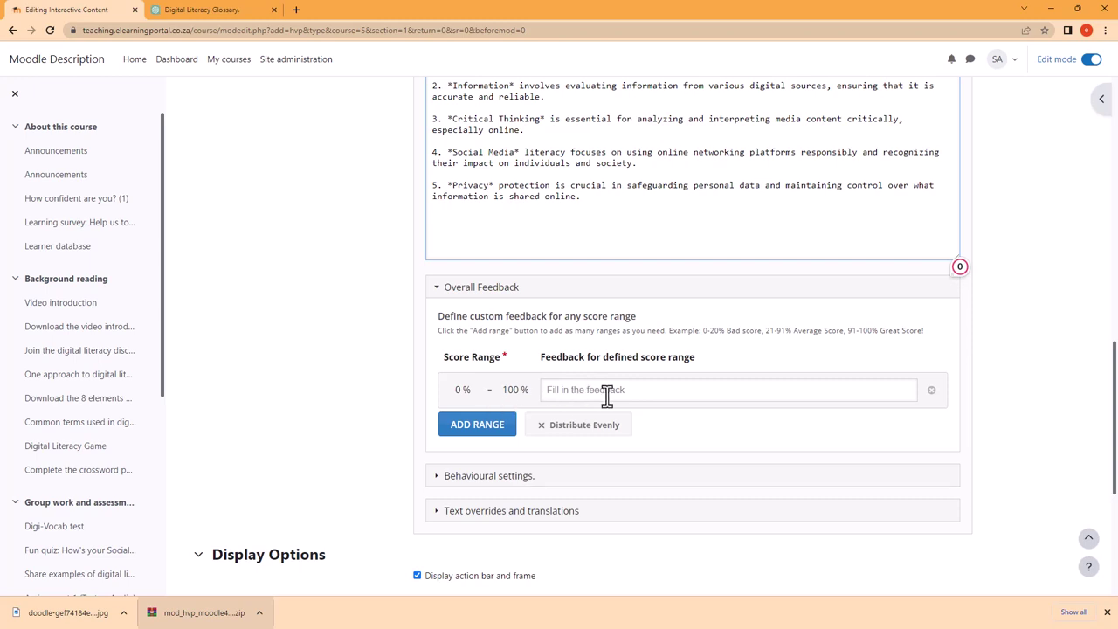
scroll(585, 395, "down", 2)
left_click(437, 303)
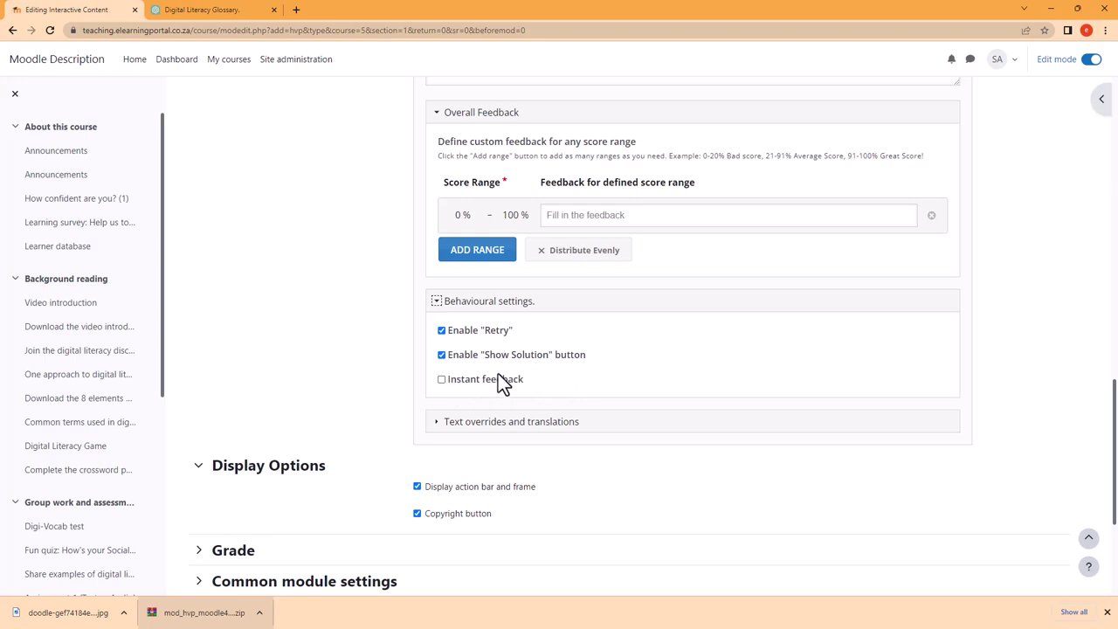
scroll(533, 367, "up", 1)
scroll(642, 424, "down", 2)
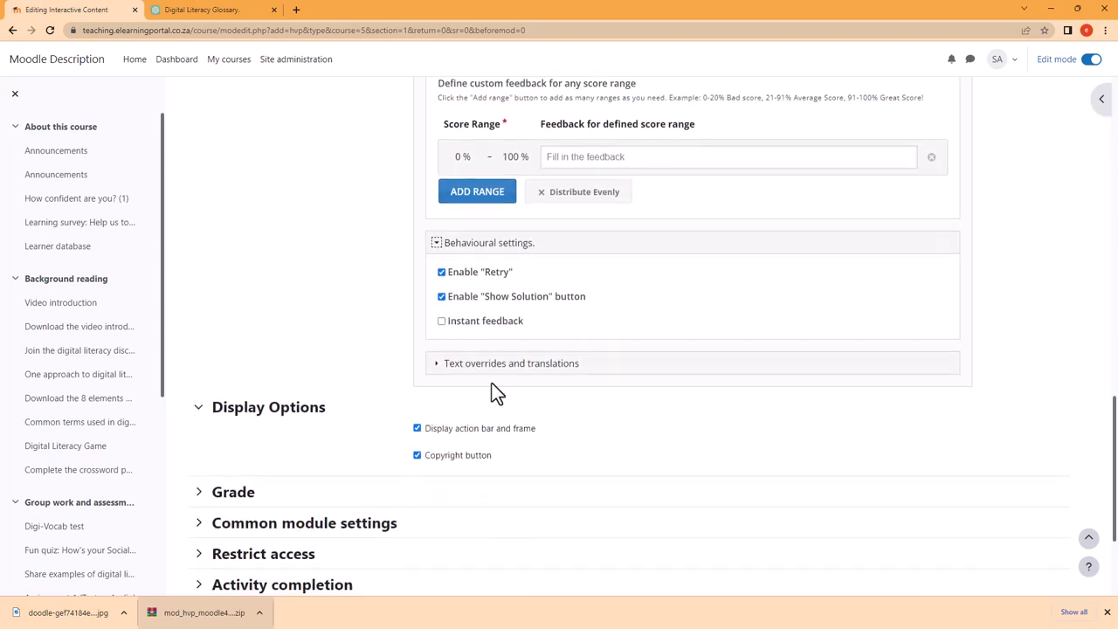
left_click(437, 367)
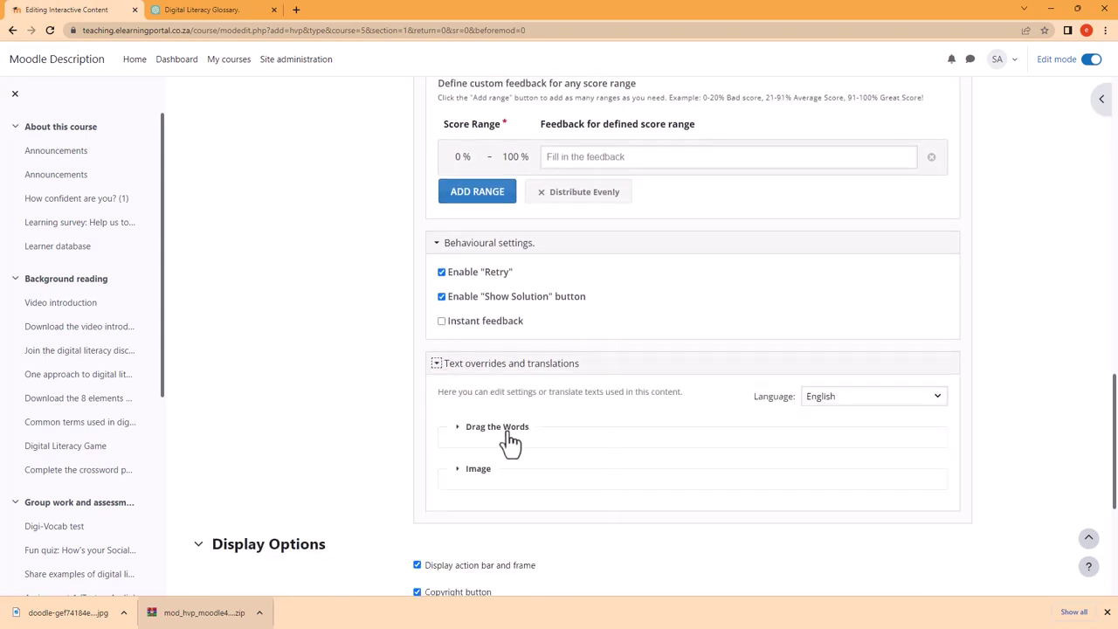
left_click(459, 429)
scroll(524, 476, "down", 1)
scroll(527, 324, "down", 2)
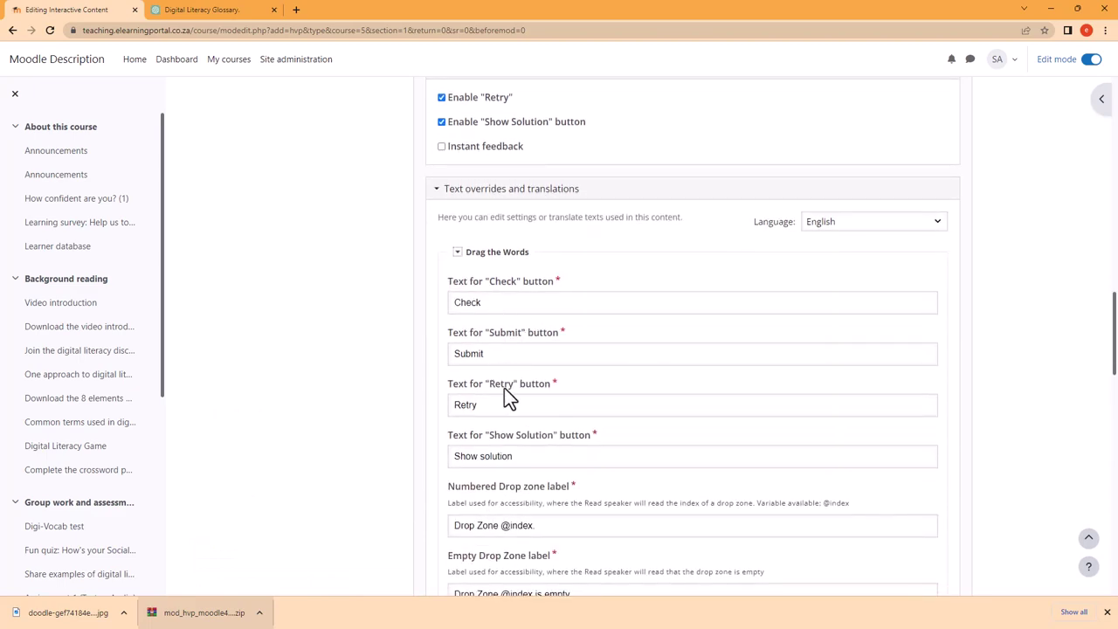
scroll(516, 414, "down", 2)
scroll(529, 399, "down", 12)
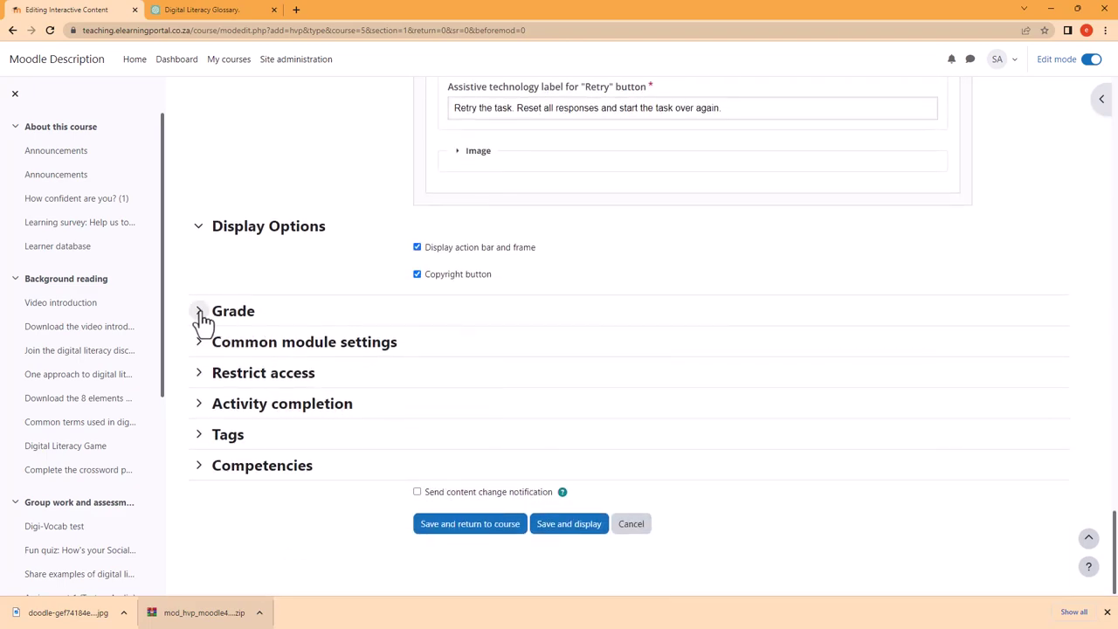
Expand and review the common module settings, access restrictions and activity completion options of the activity
left_click(200, 313)
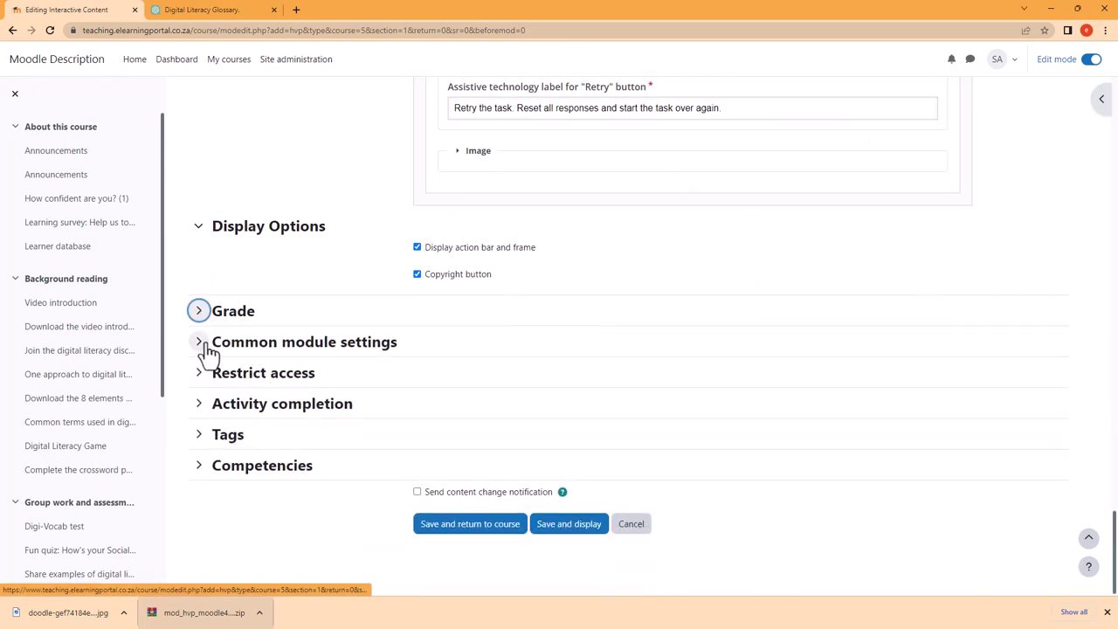
left_click(203, 347)
scroll(282, 403, "down", 2)
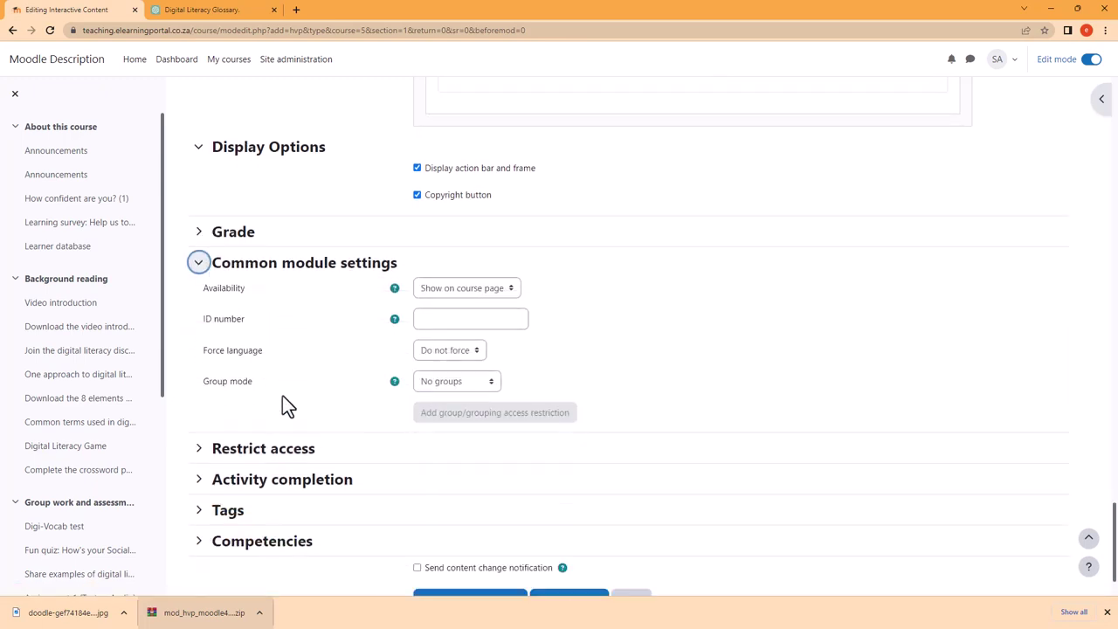
left_click(201, 374)
scroll(422, 475, "down", 1)
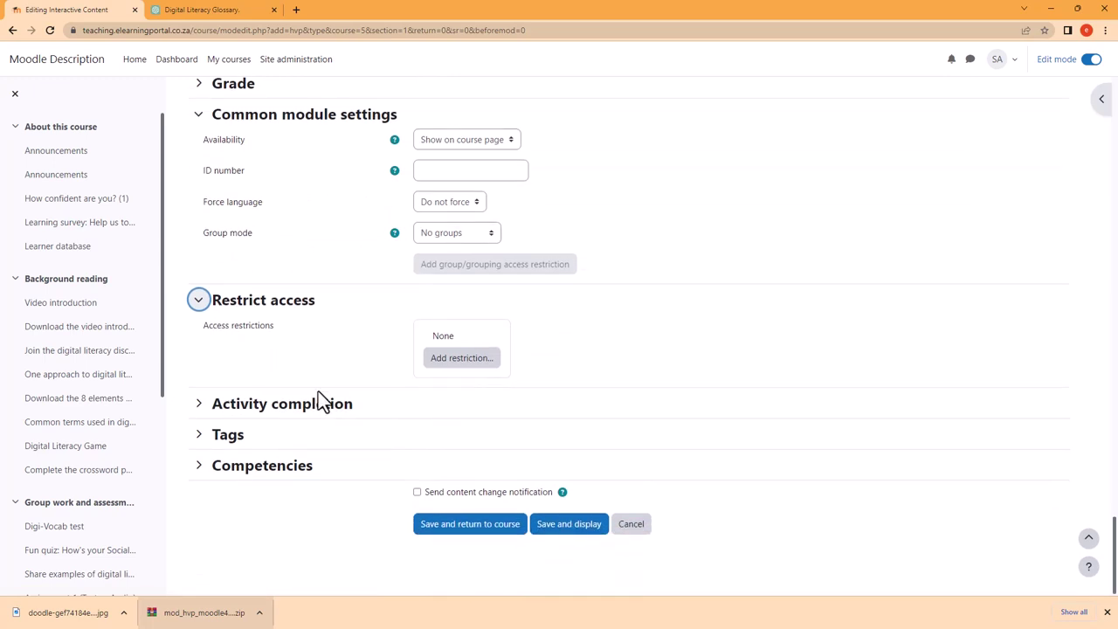
left_click(199, 405)
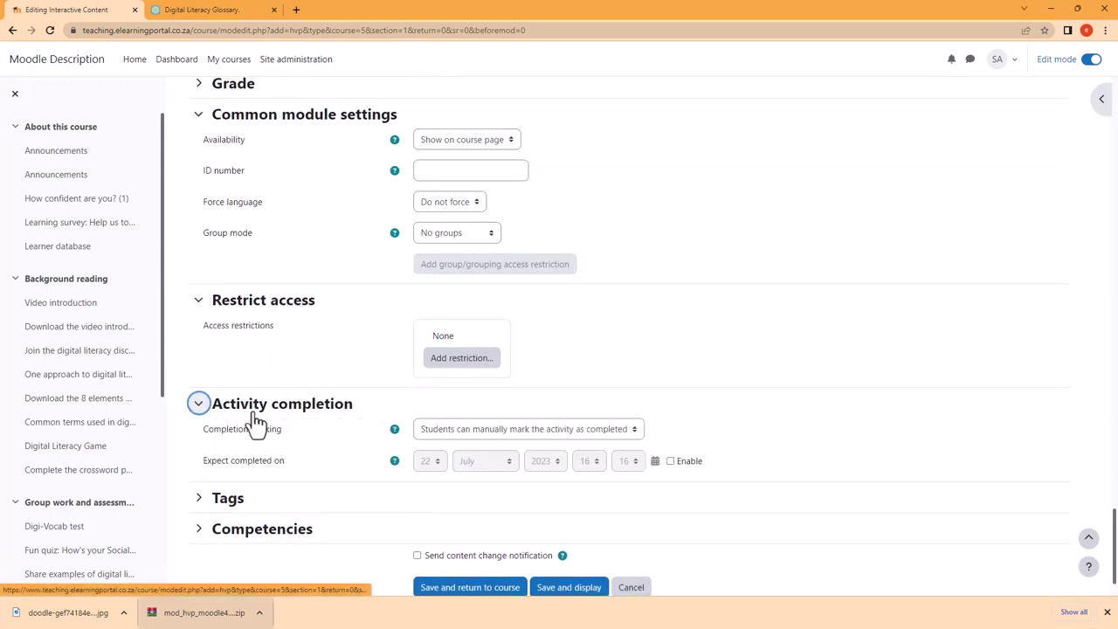
Set completion tracking to show the activity as complete when conditions are met, requiring a view and a grade, and try to save and display it
left_click(482, 430)
left_click(468, 471)
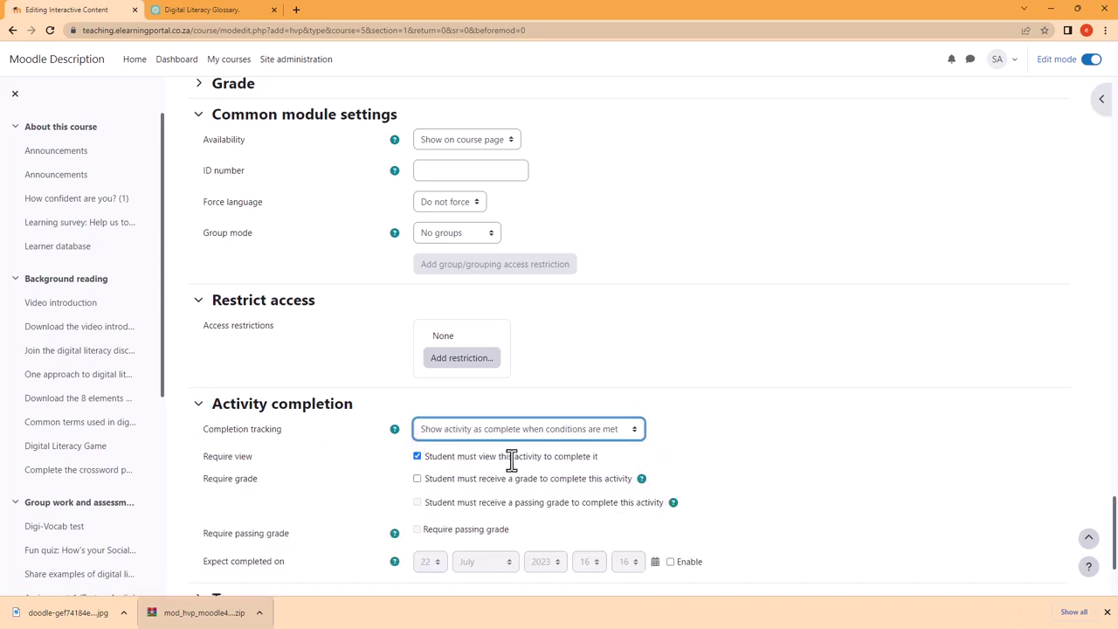
left_click(416, 479)
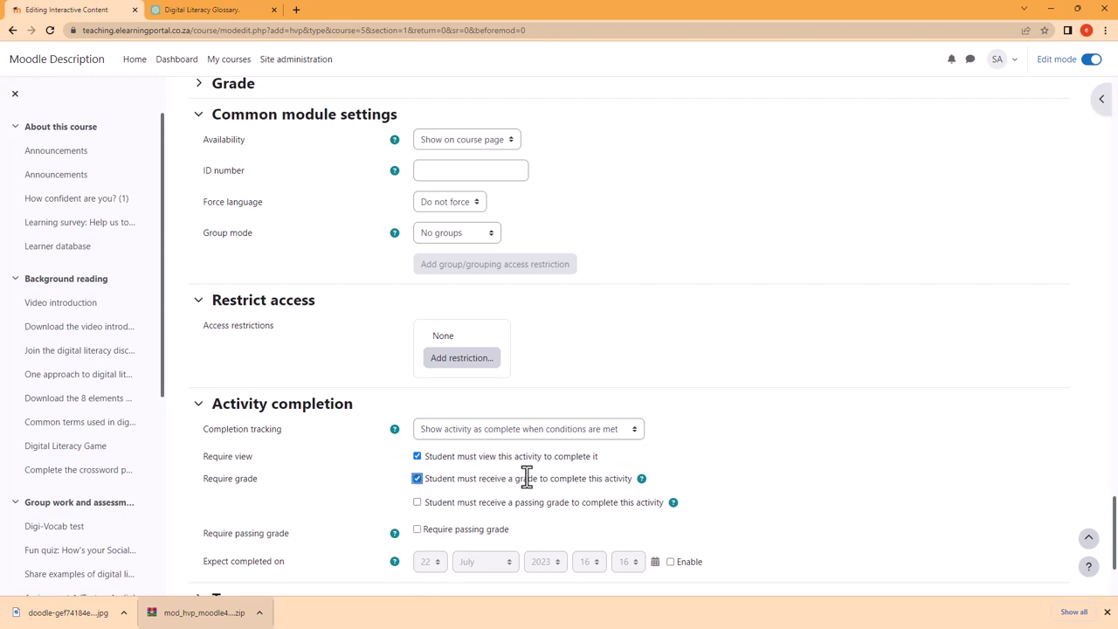
scroll(376, 416, "down", 3)
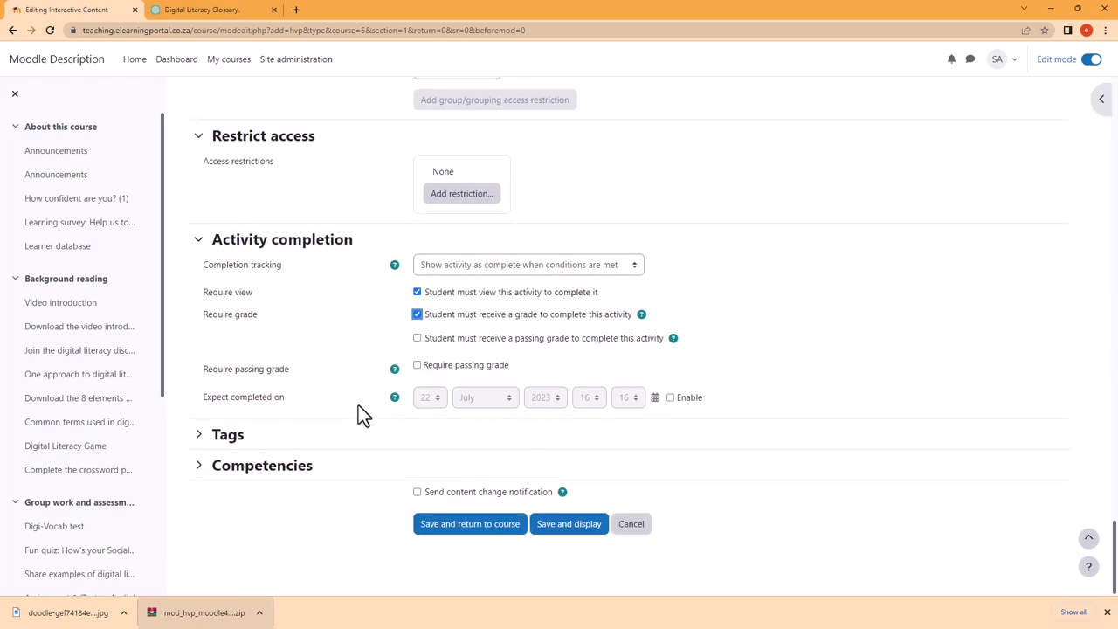
left_click(569, 524)
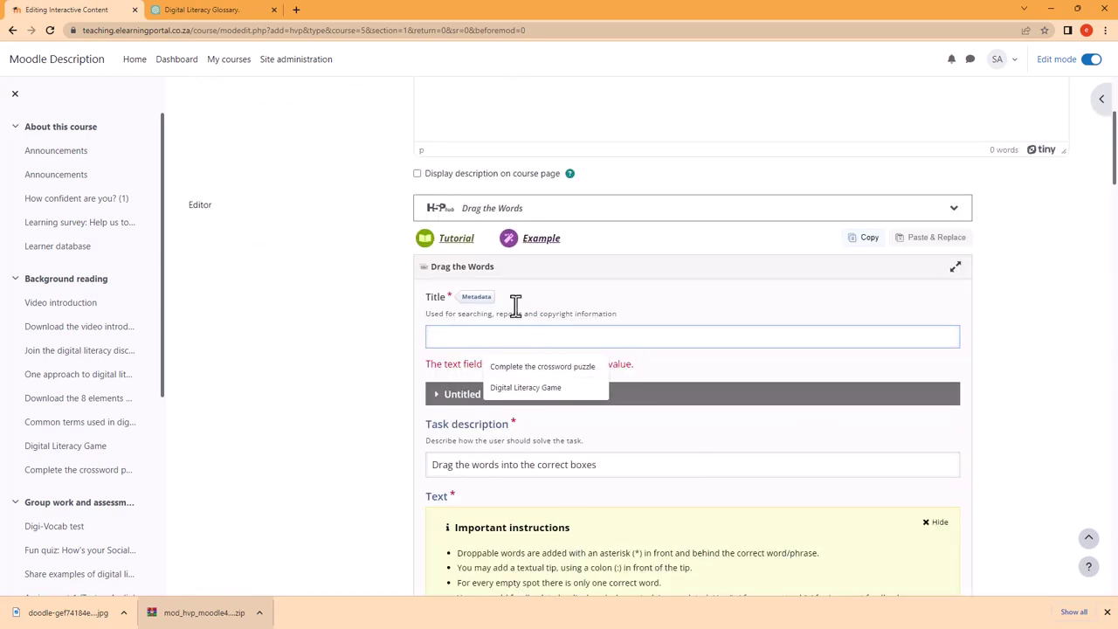
Copy "Now, simply drag and drop these words into the sentences below:" from the ChatGPT reply into the Drag the Words Title field in Moodle
left_click(213, 9)
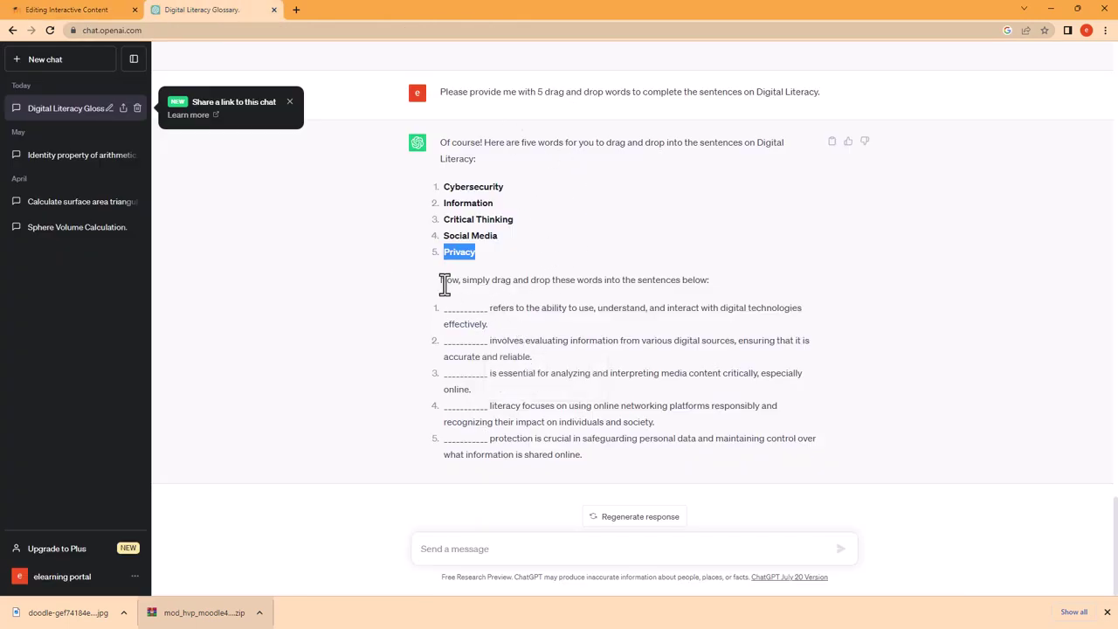
left_click_drag(442, 281, 712, 281)
key("ctrl+c")
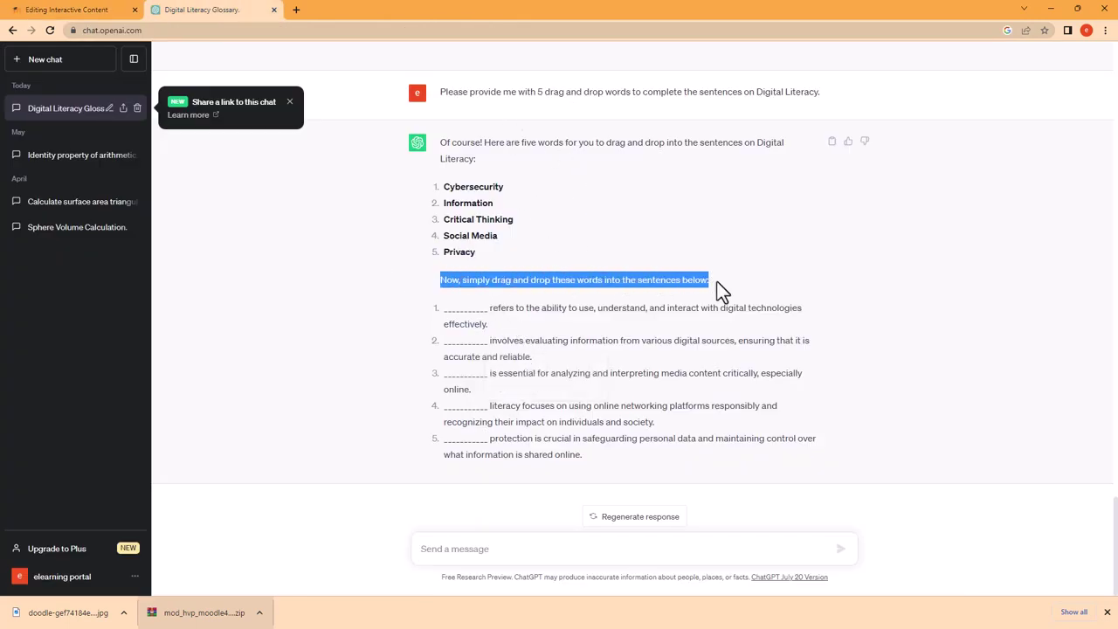
left_click(99, 10)
key("ctrl+v")
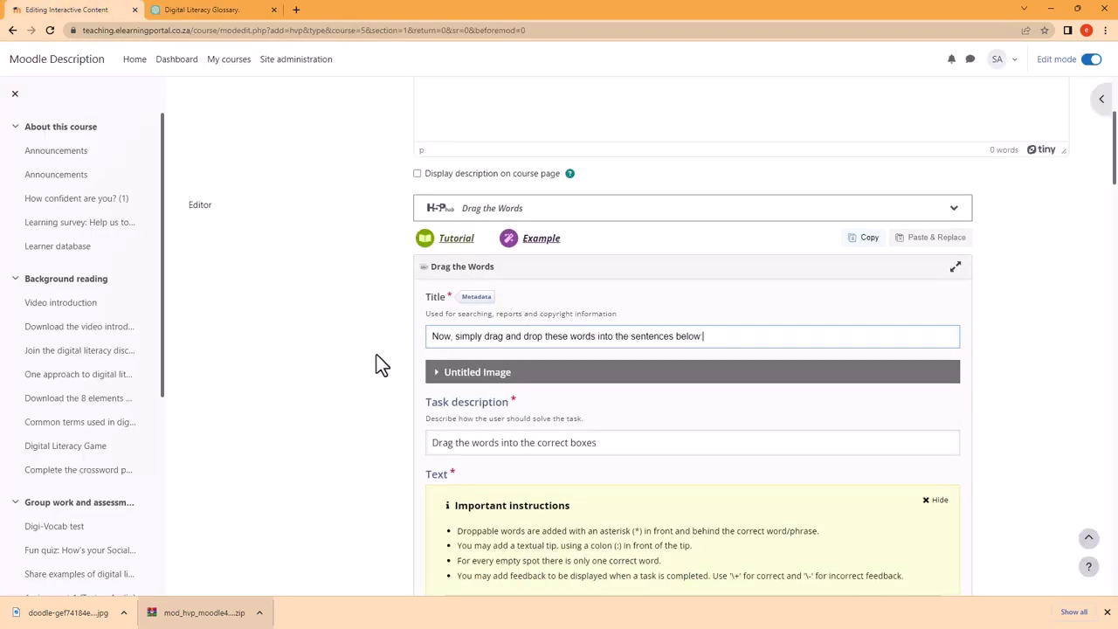
Save the completed Drag the Words activity and display it
scroll(345, 333, "down", 5)
scroll(344, 333, "down", 20)
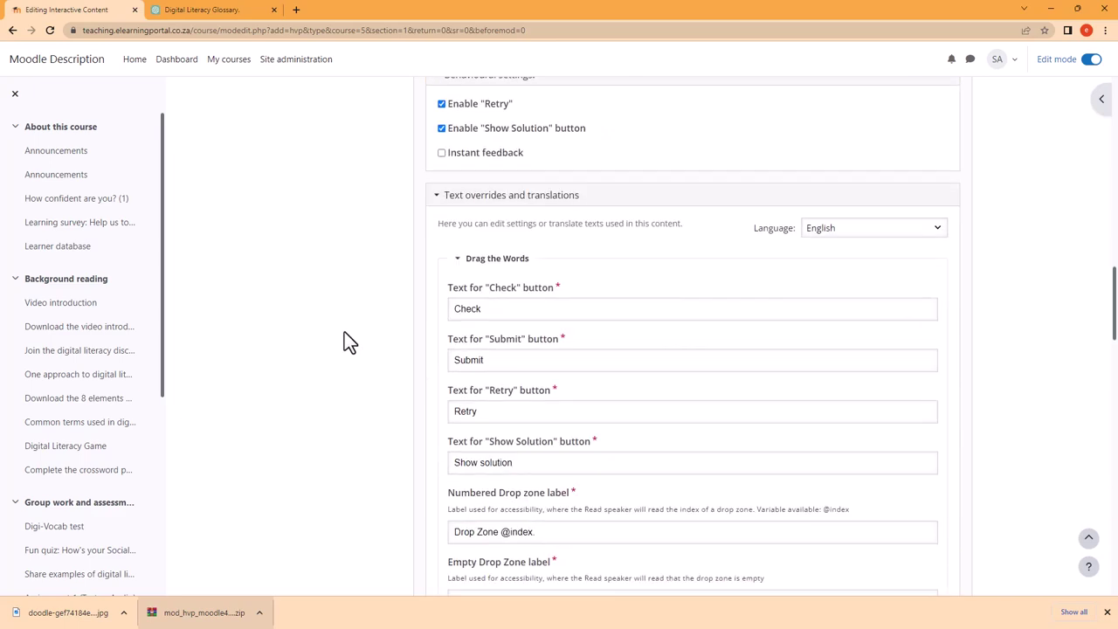
scroll(344, 331, "down", 8)
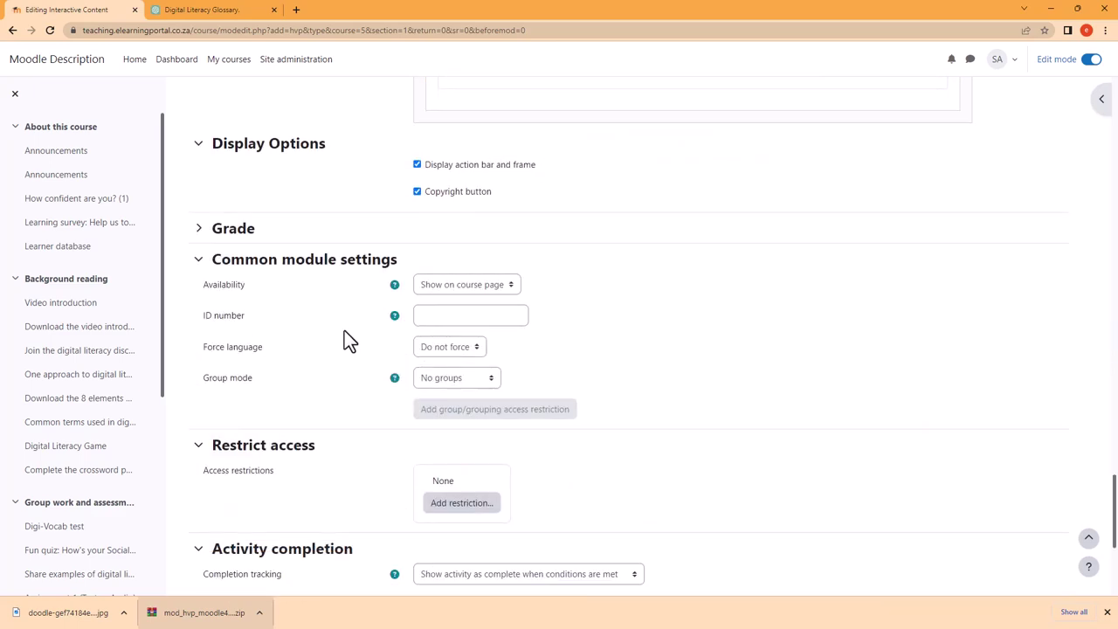
left_click(581, 534)
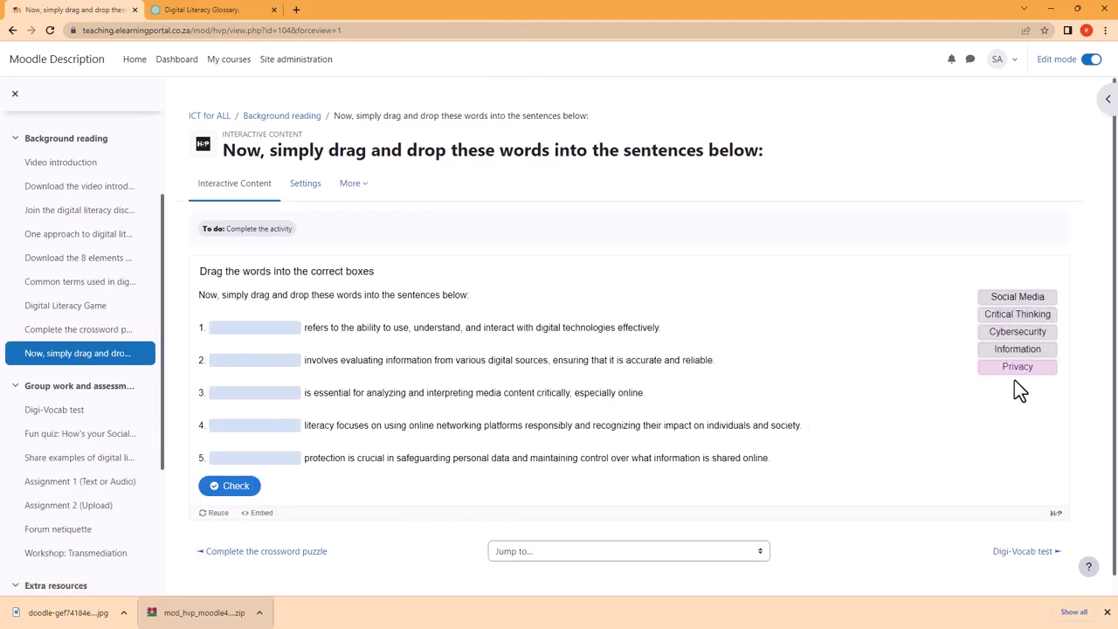
Test the activity with Social Media, Cybersecurity, Information, Privacy and Critical Thinking in blanks 1 to 5, checking the answers and showing the solution
left_click_drag(1016, 300, 263, 337)
left_click_drag(998, 313, 220, 370)
left_click_drag(1004, 347, 247, 437)
left_click_drag(987, 315, 234, 400)
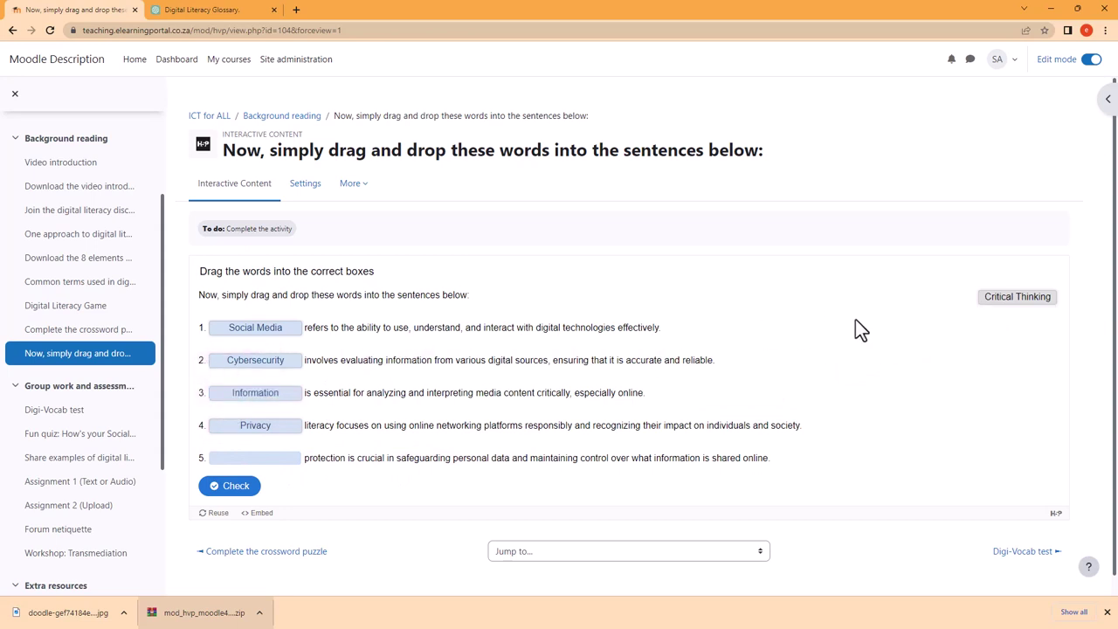
left_click_drag(979, 297, 232, 461)
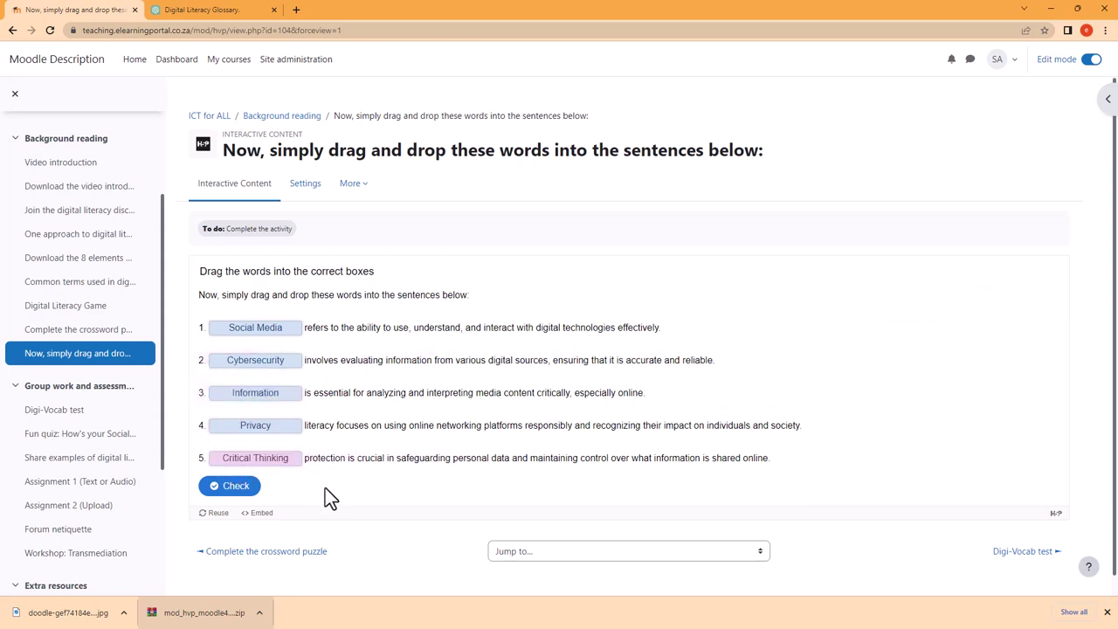
left_click(232, 491)
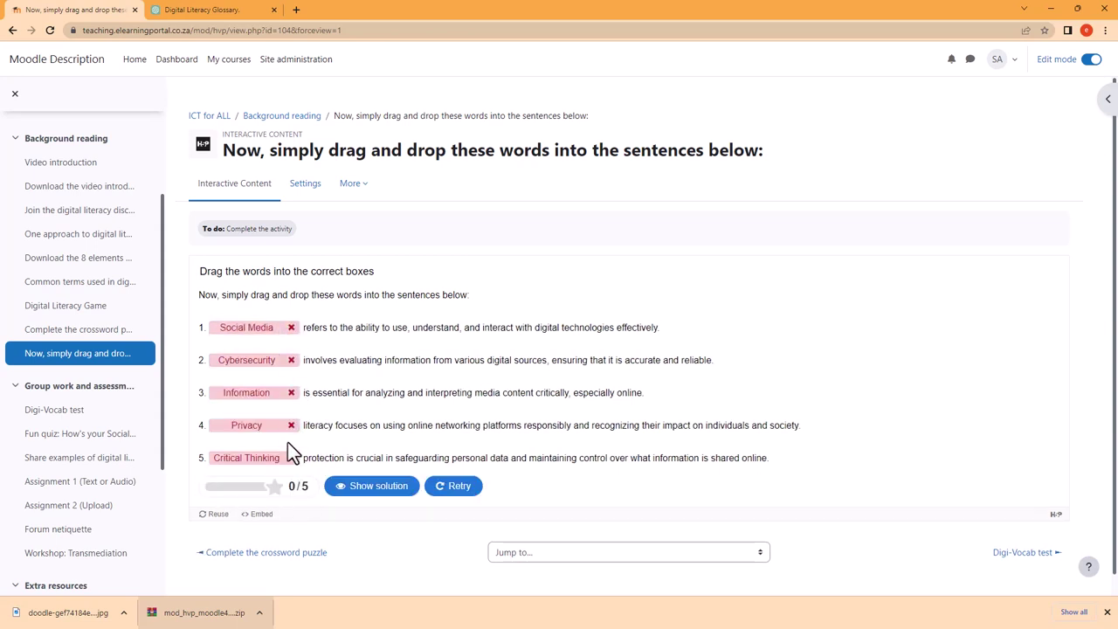
left_click(368, 495)
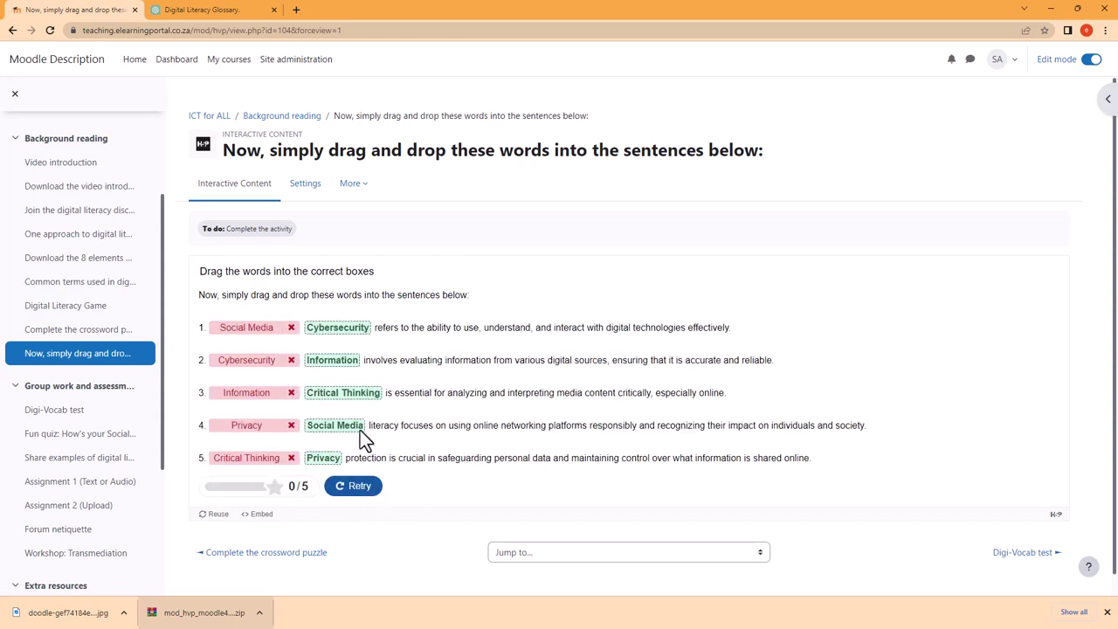